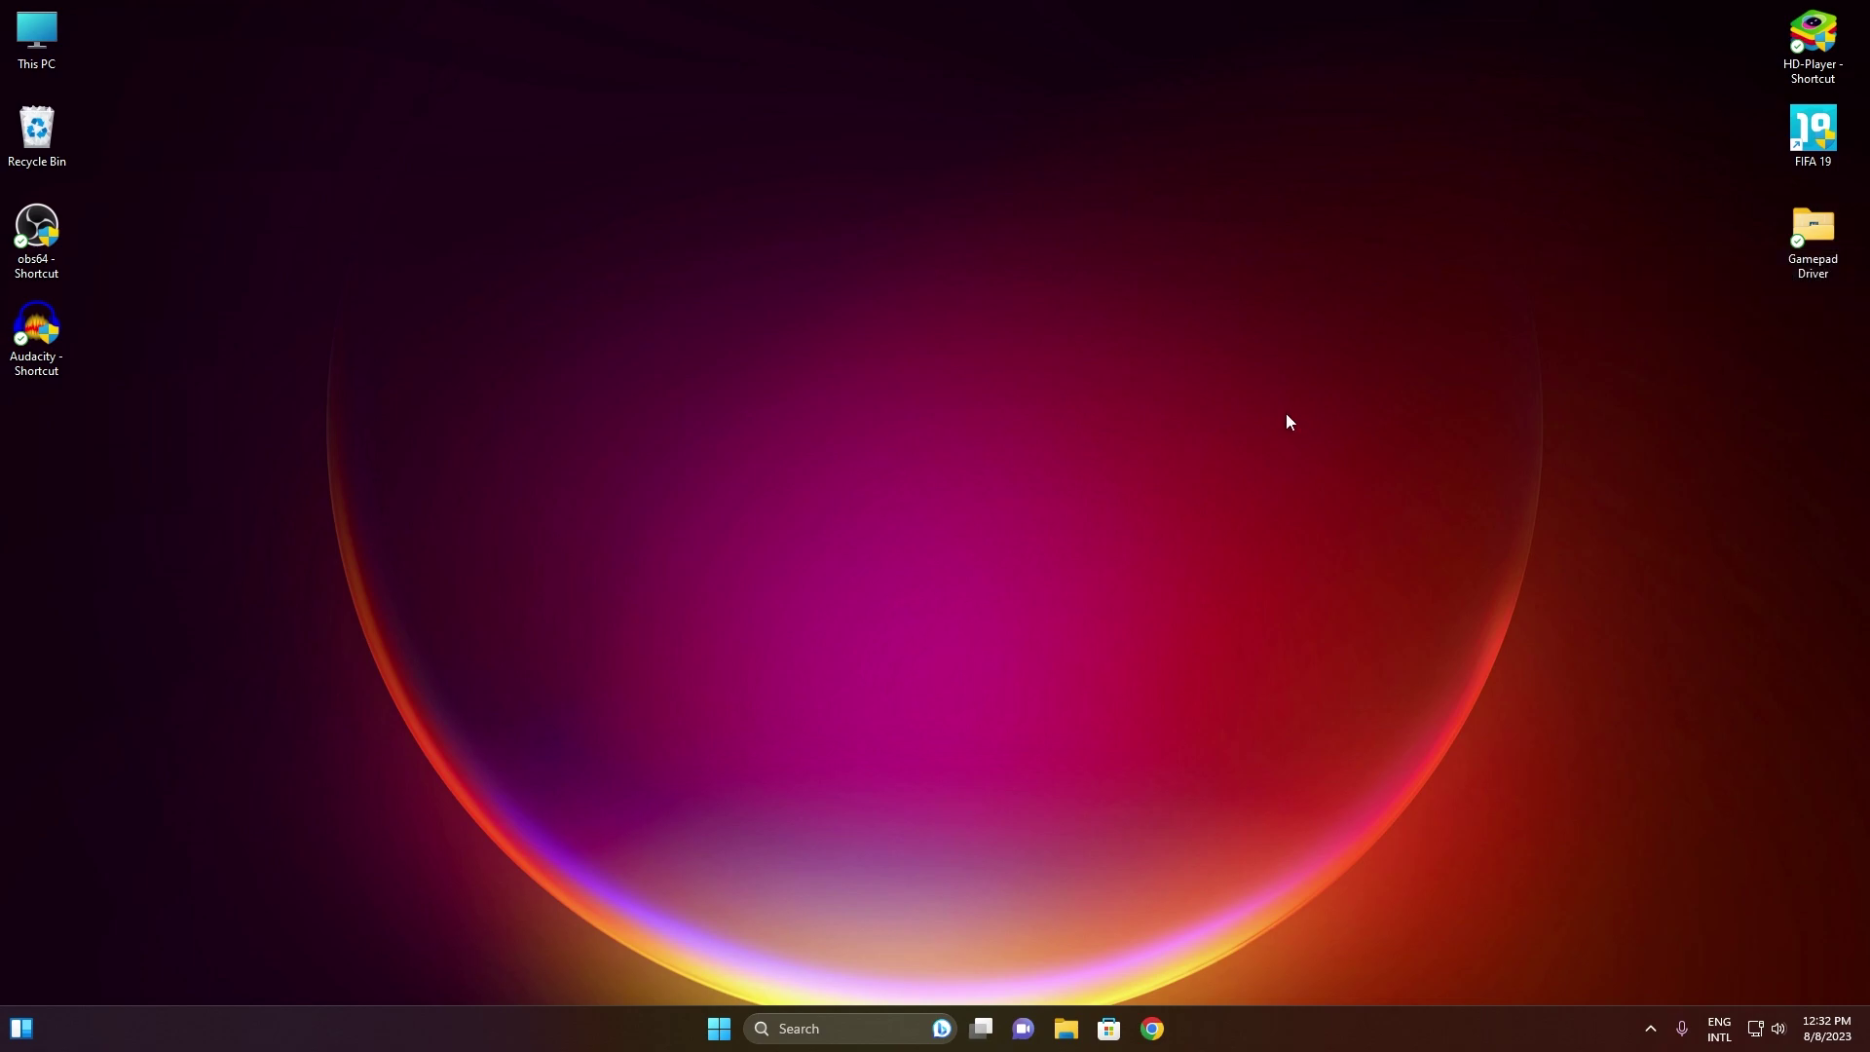
- Open the USB game controllers setup, check the installed USB Gamepad and USB Joystick entries, and close it
{"action": "left_click", "coordinate": [846, 1028]}
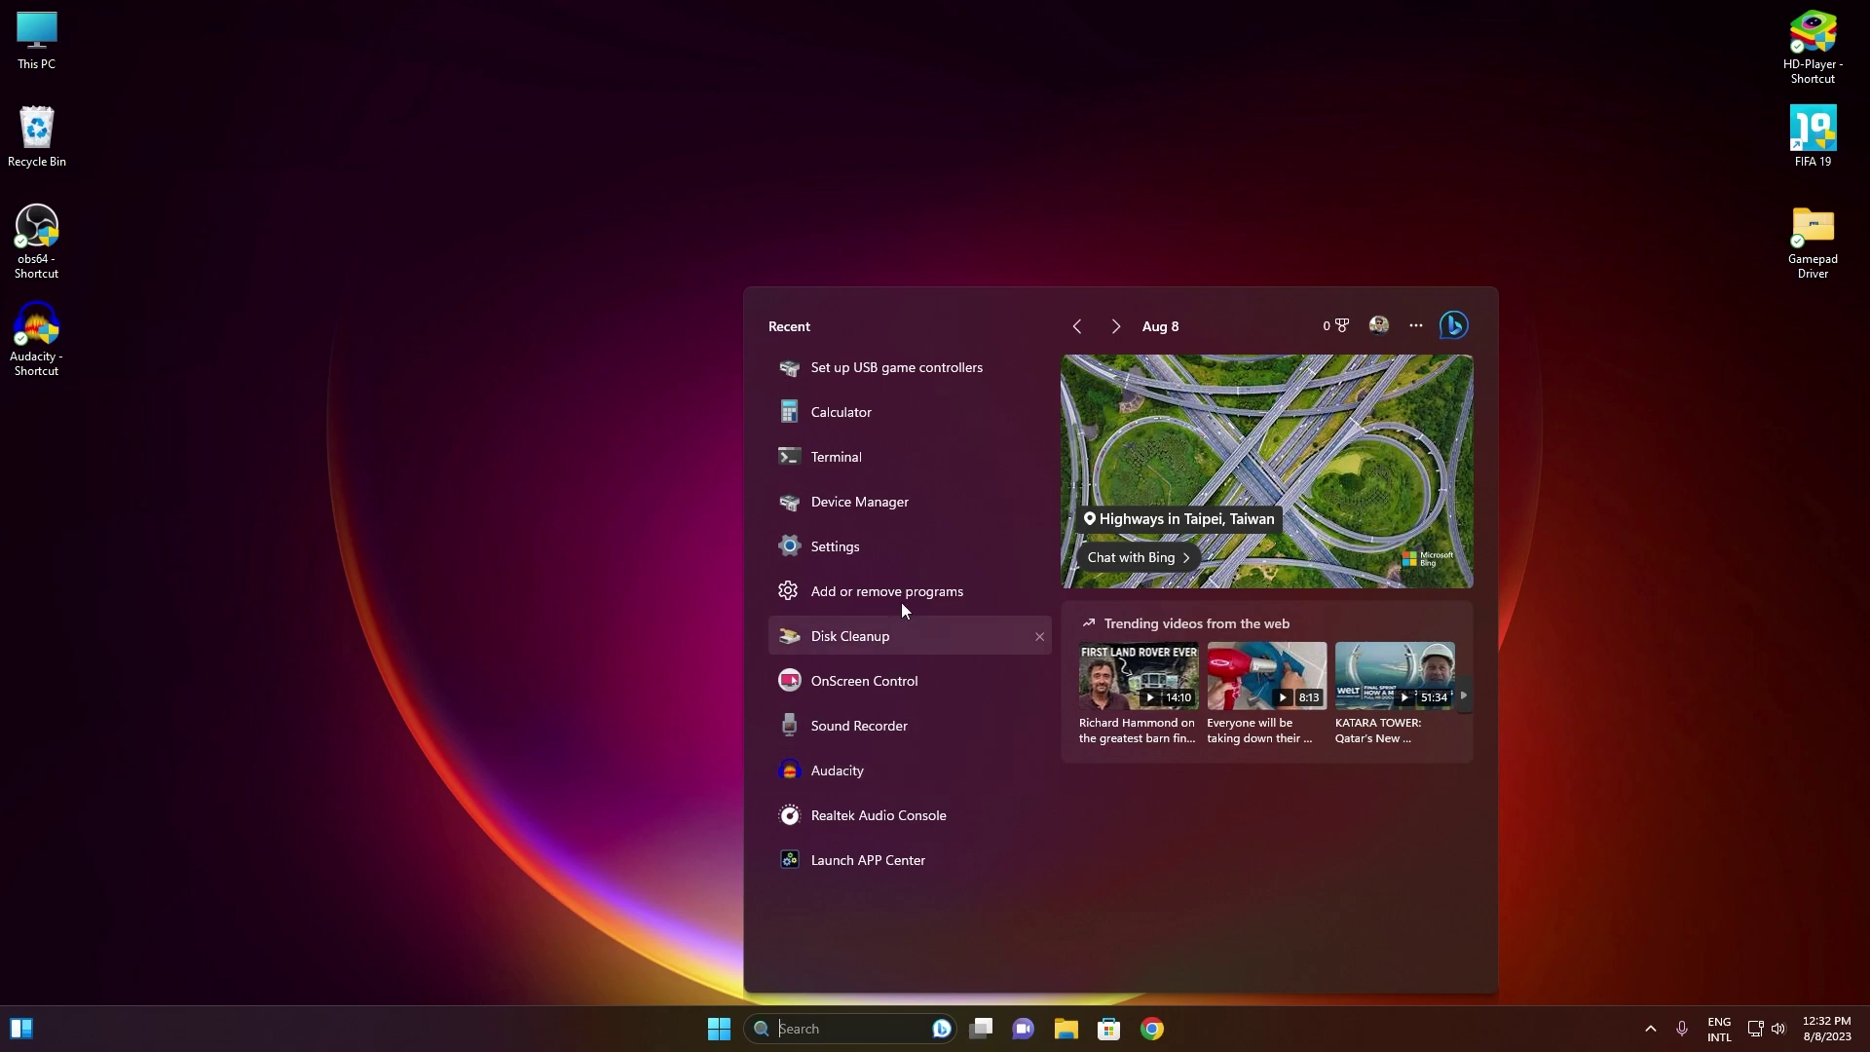
{"action": "left_click", "coordinate": [912, 368]}
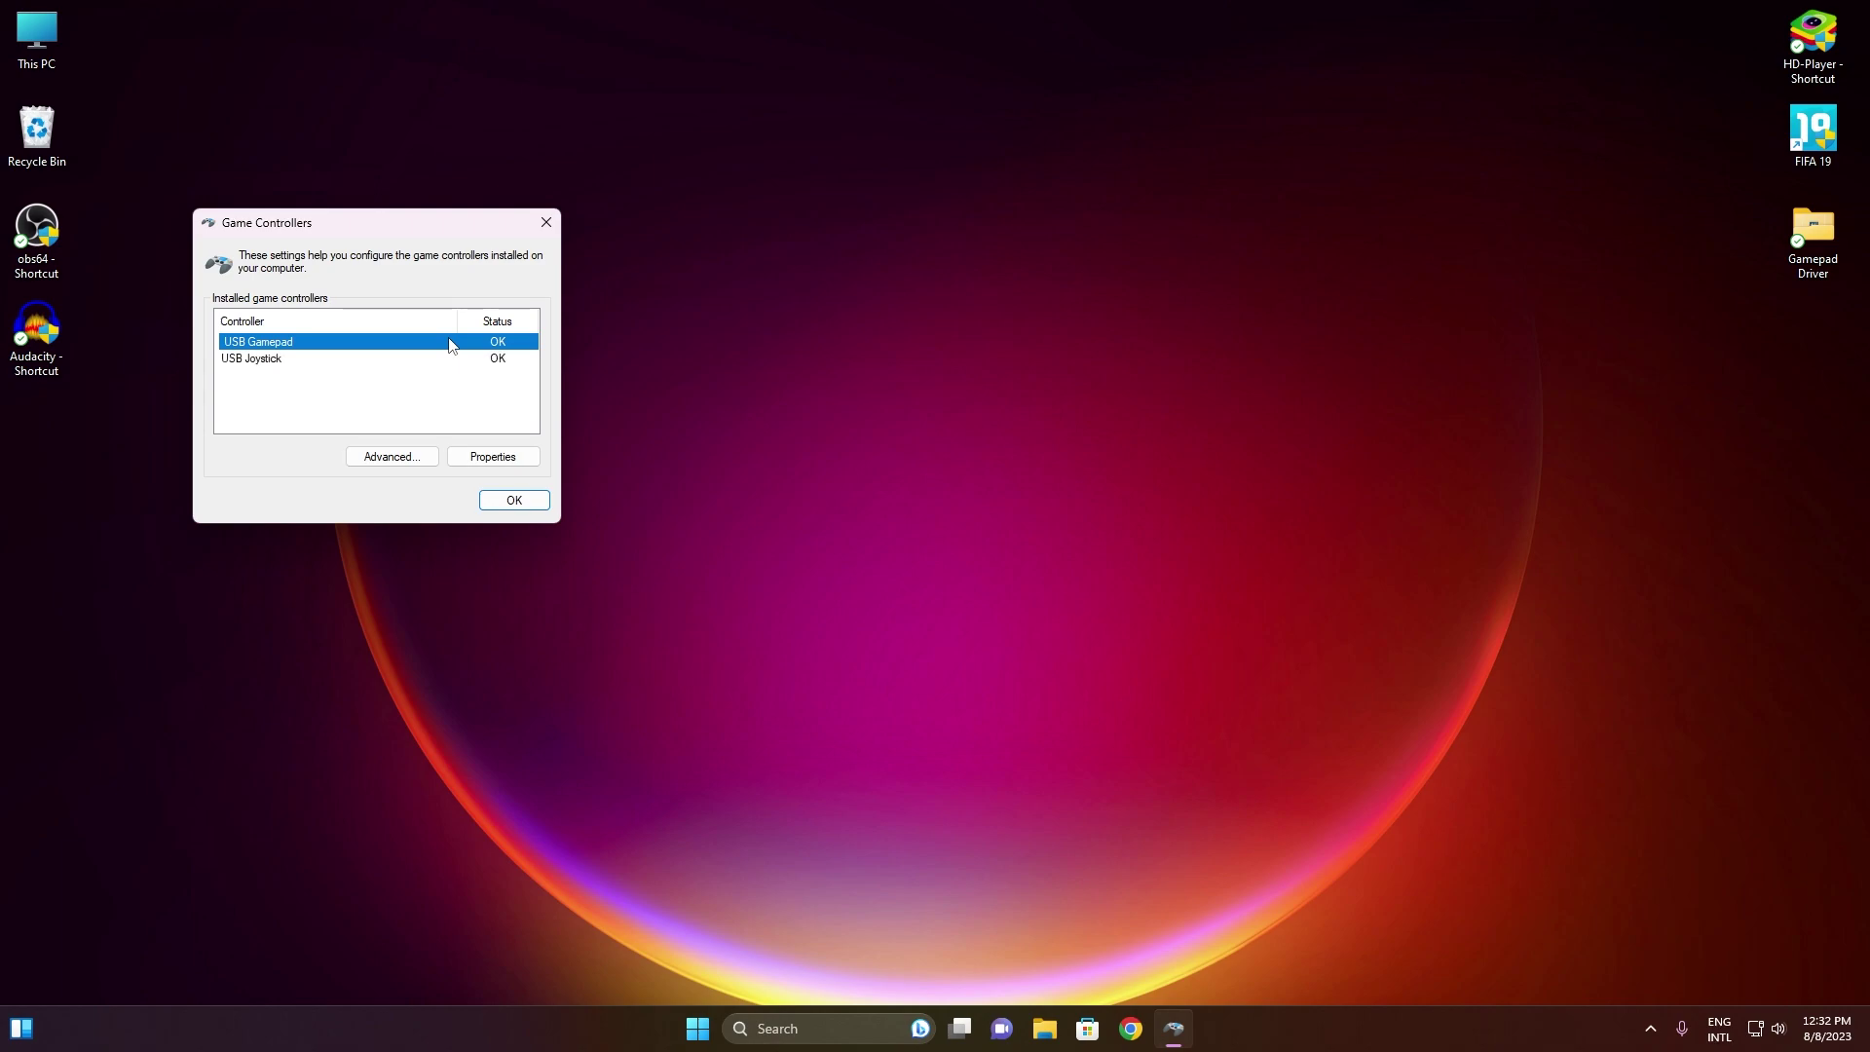
{"action": "left_click", "coordinate": [320, 360]}
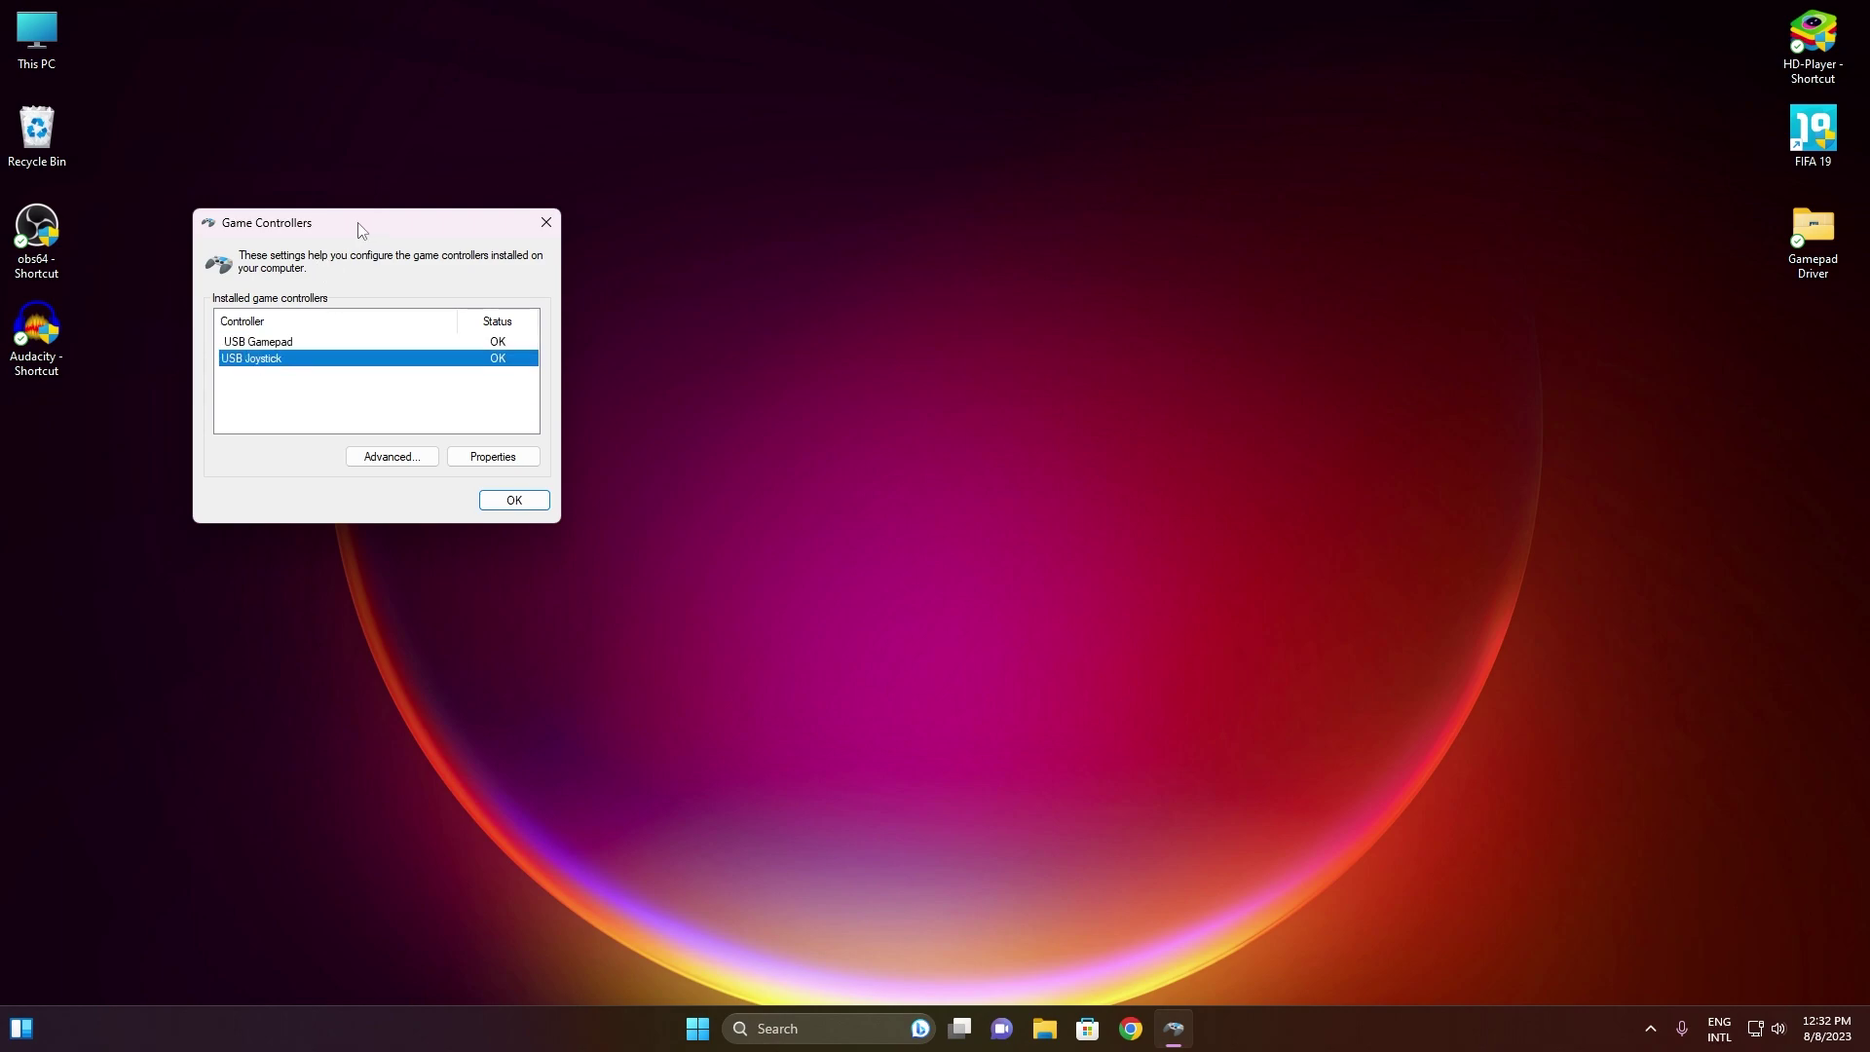
{"action": "left_click_drag", "start_coordinate": [358, 232], "coordinate": [417, 227]}
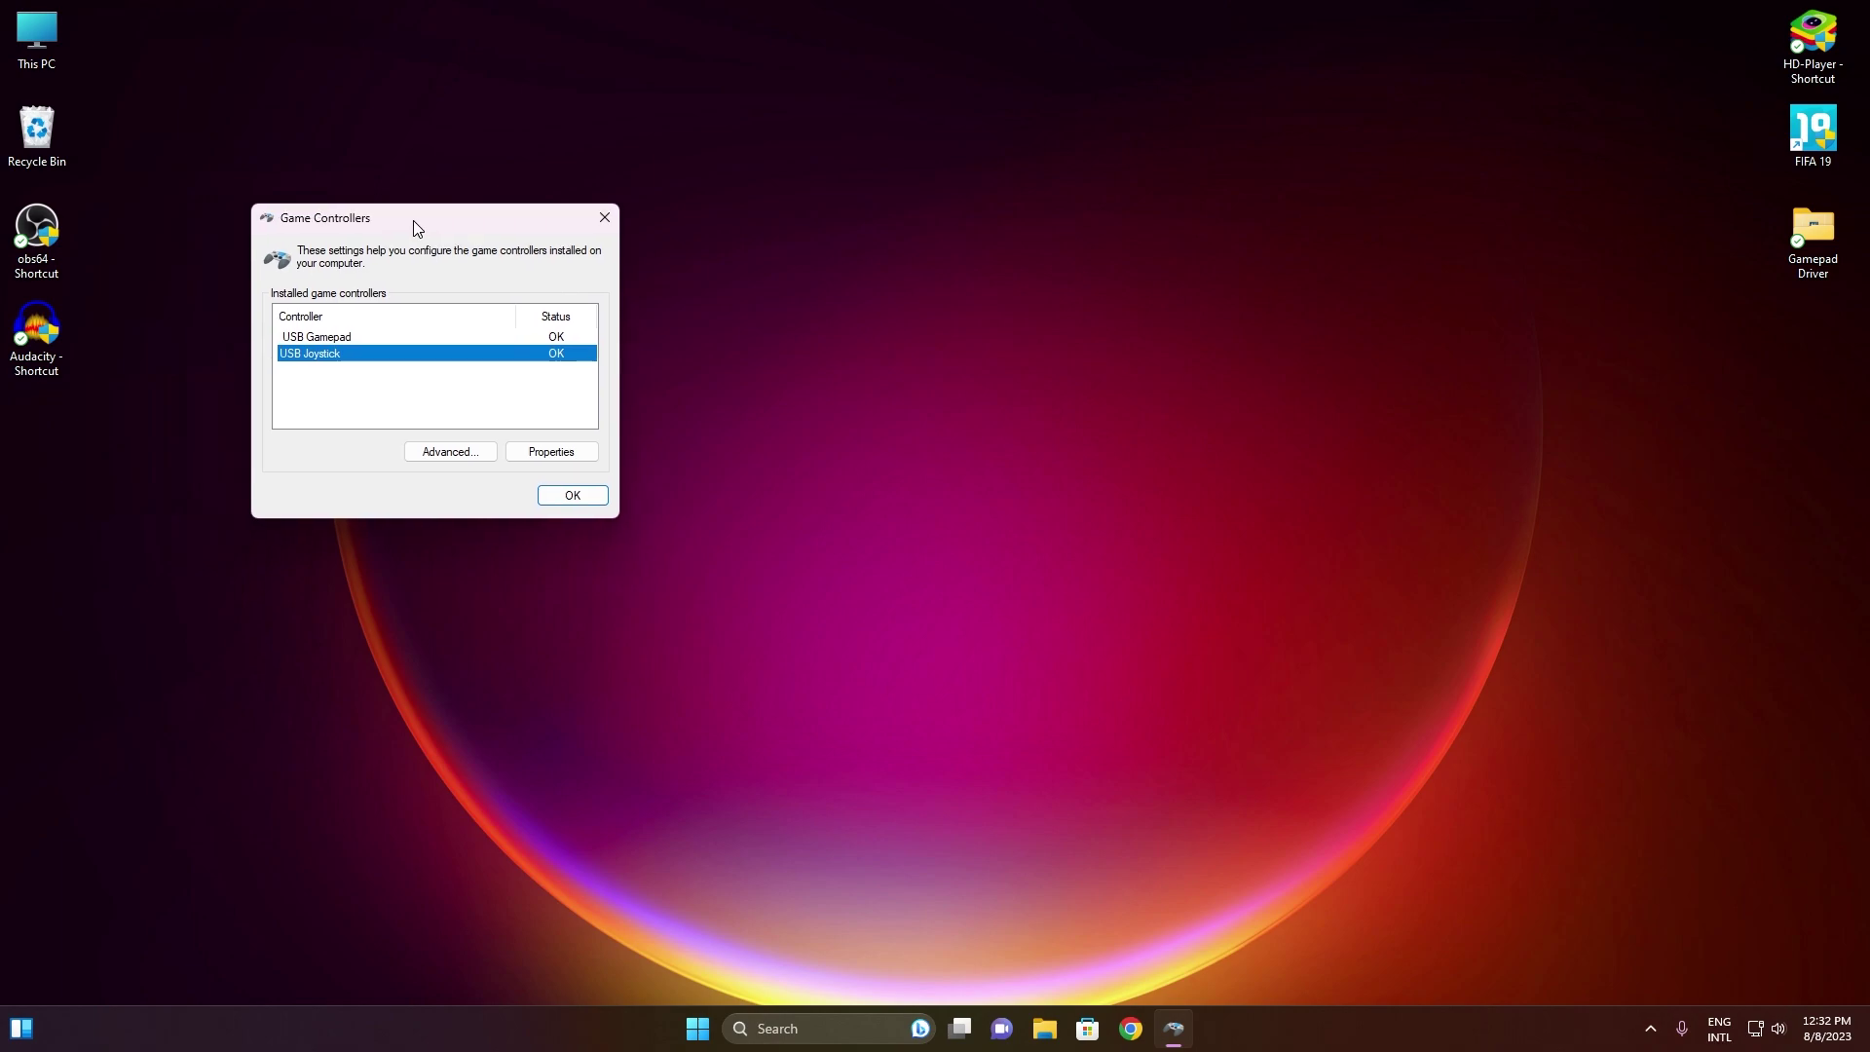
{"action": "key", "text": "Escape"}
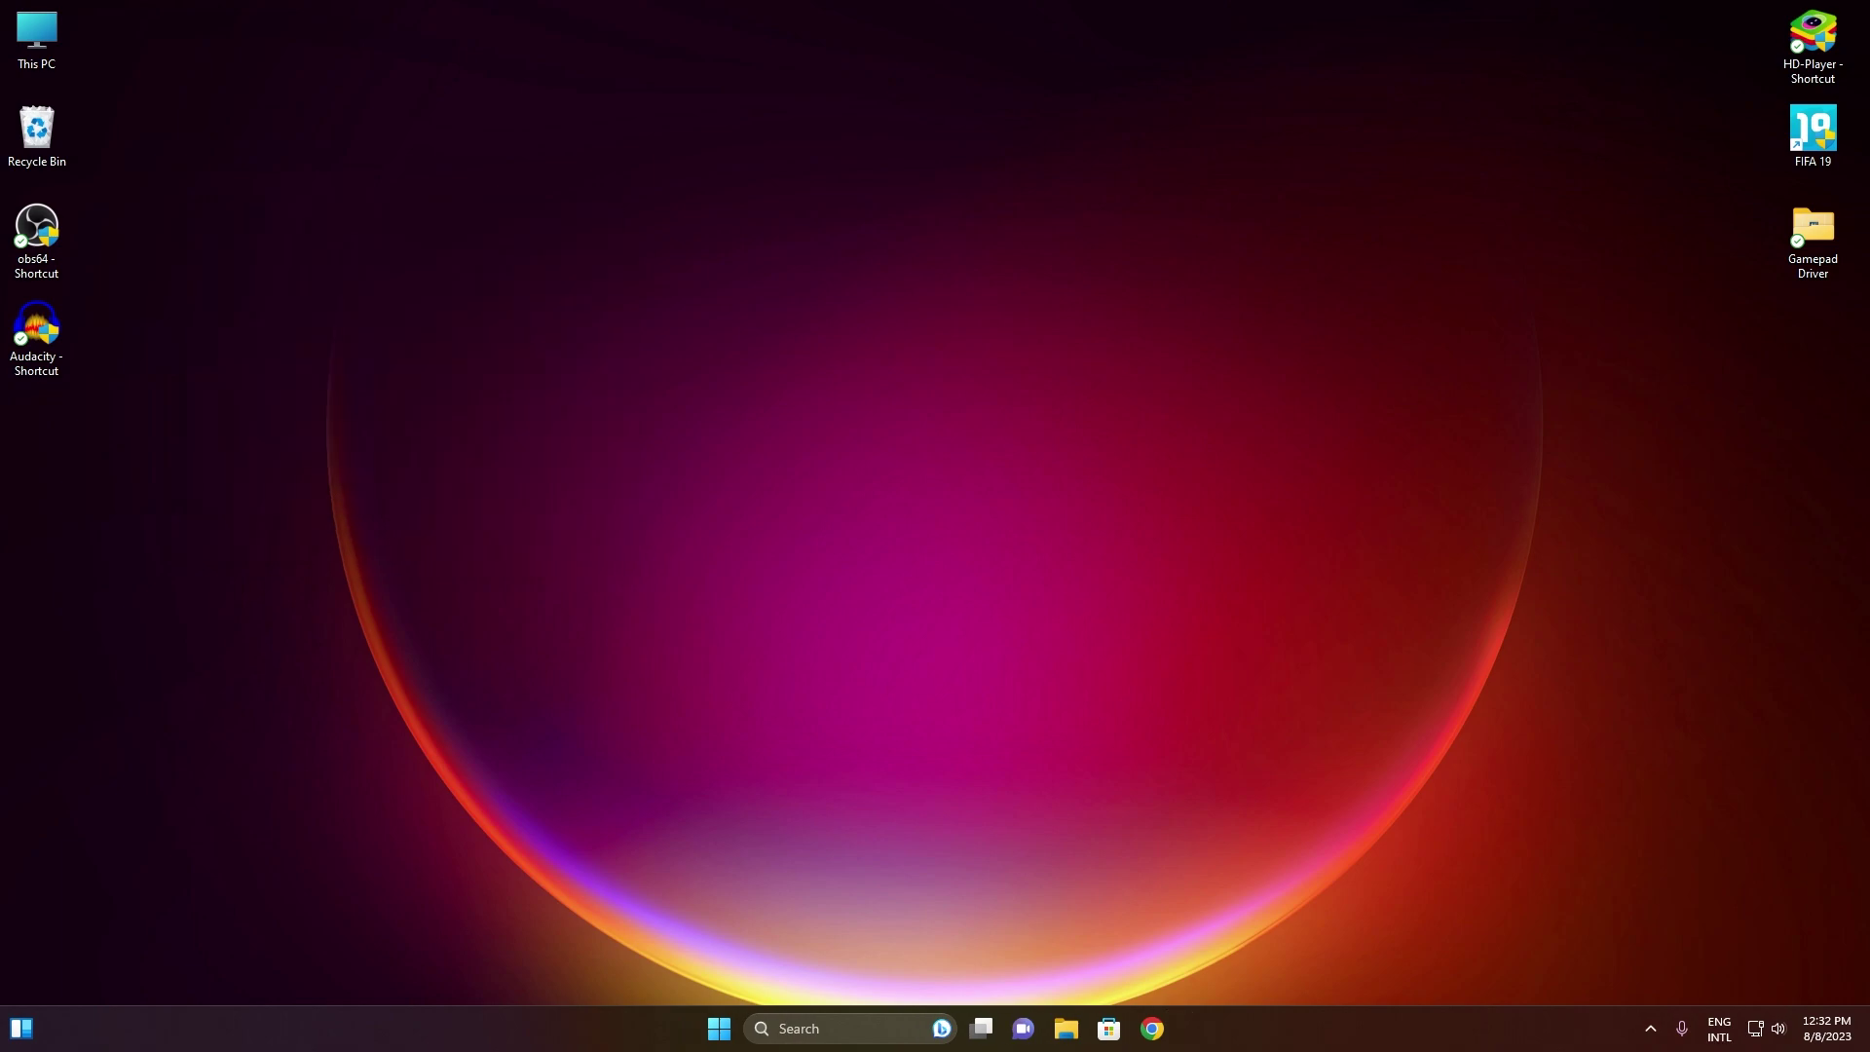
- Open the Gamepad Driver folder on the desktop and install the Universal Joystick Driver - Speedlink package
{"action": "left_click_drag", "start_coordinate": [1814, 234], "coordinate": [984, 256]}
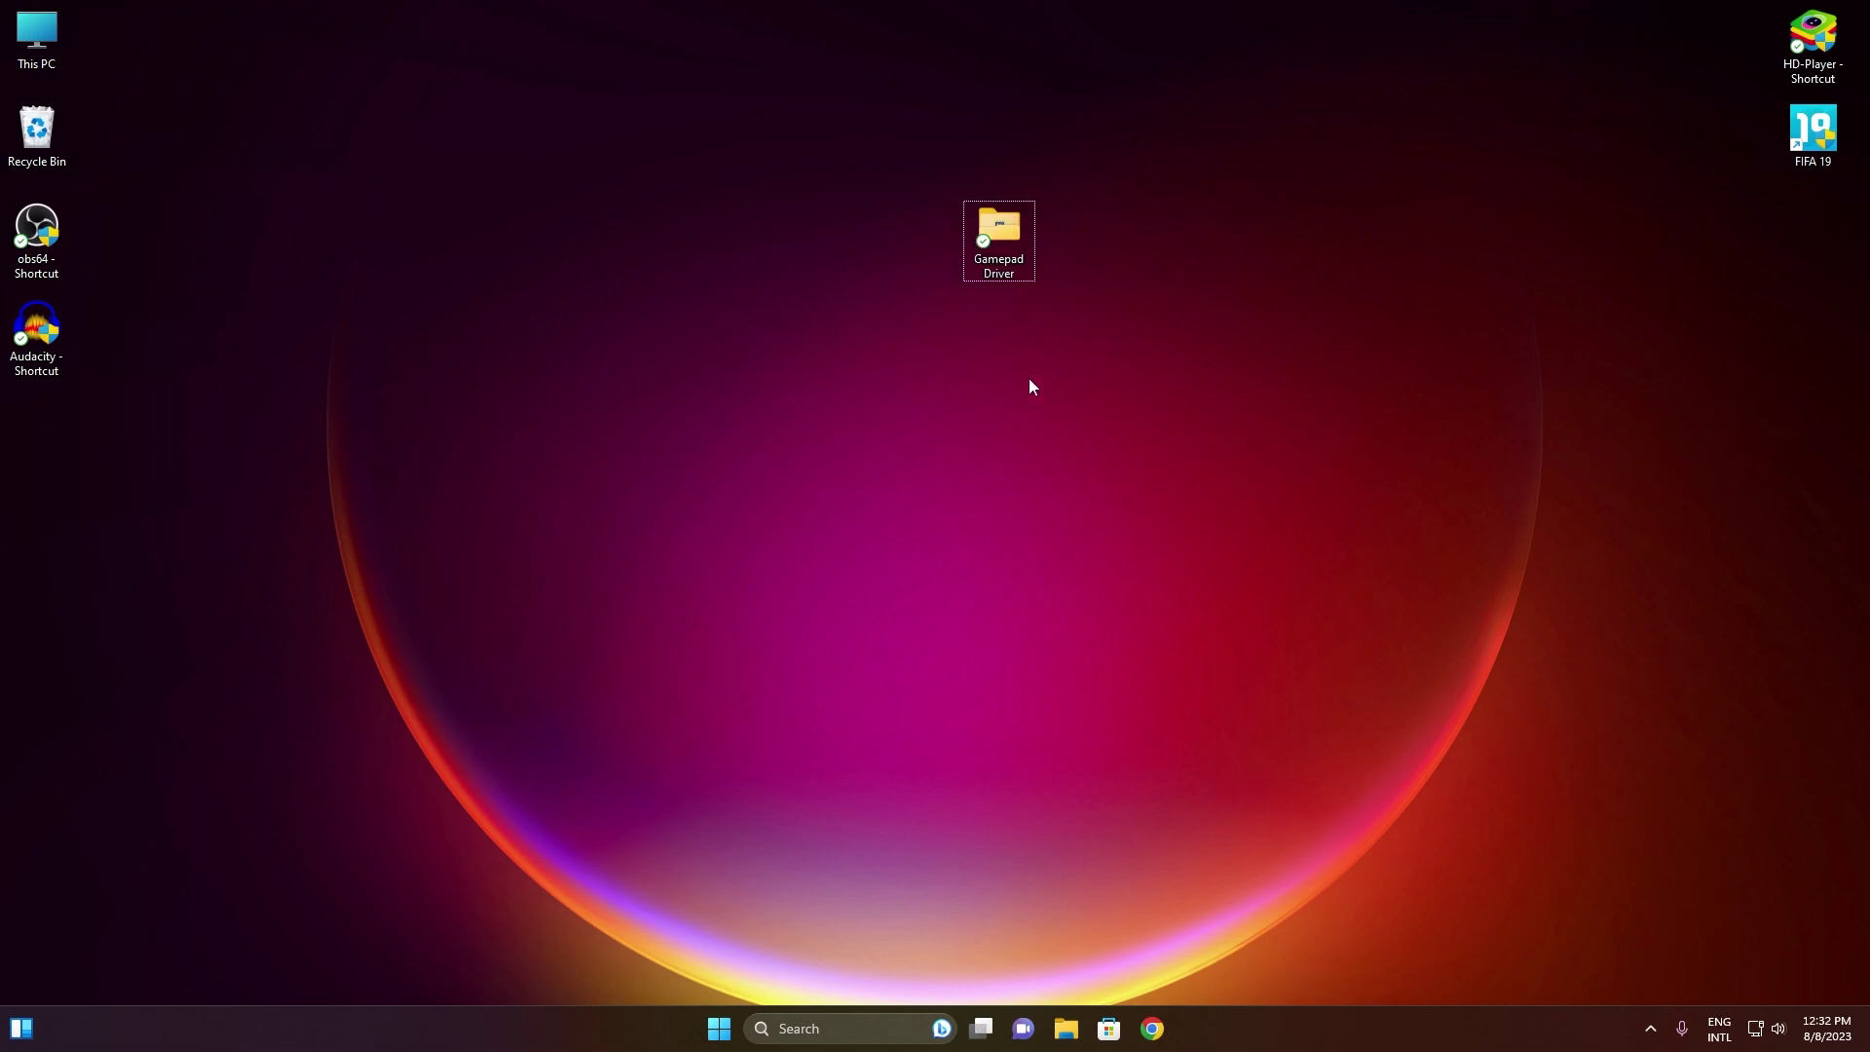
{"action": "double_click", "coordinate": [1003, 234]}
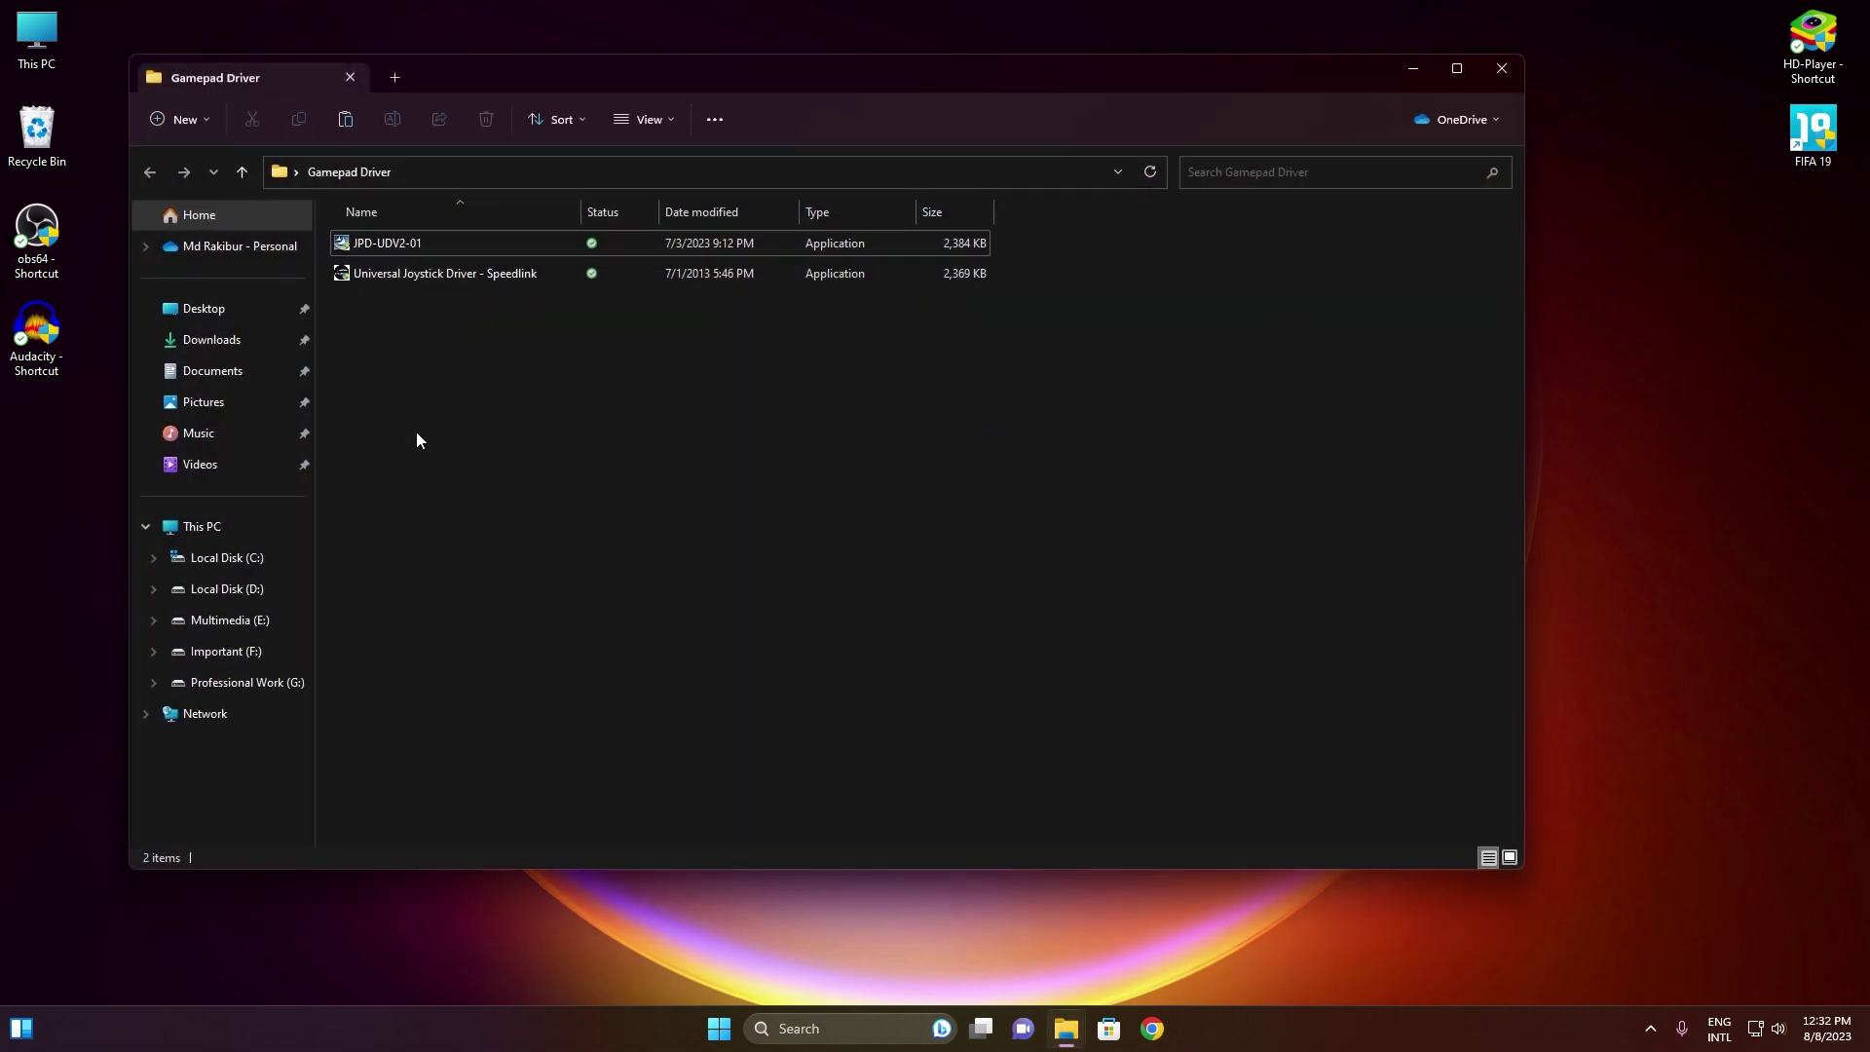
{"action": "left_click", "coordinate": [425, 281]}
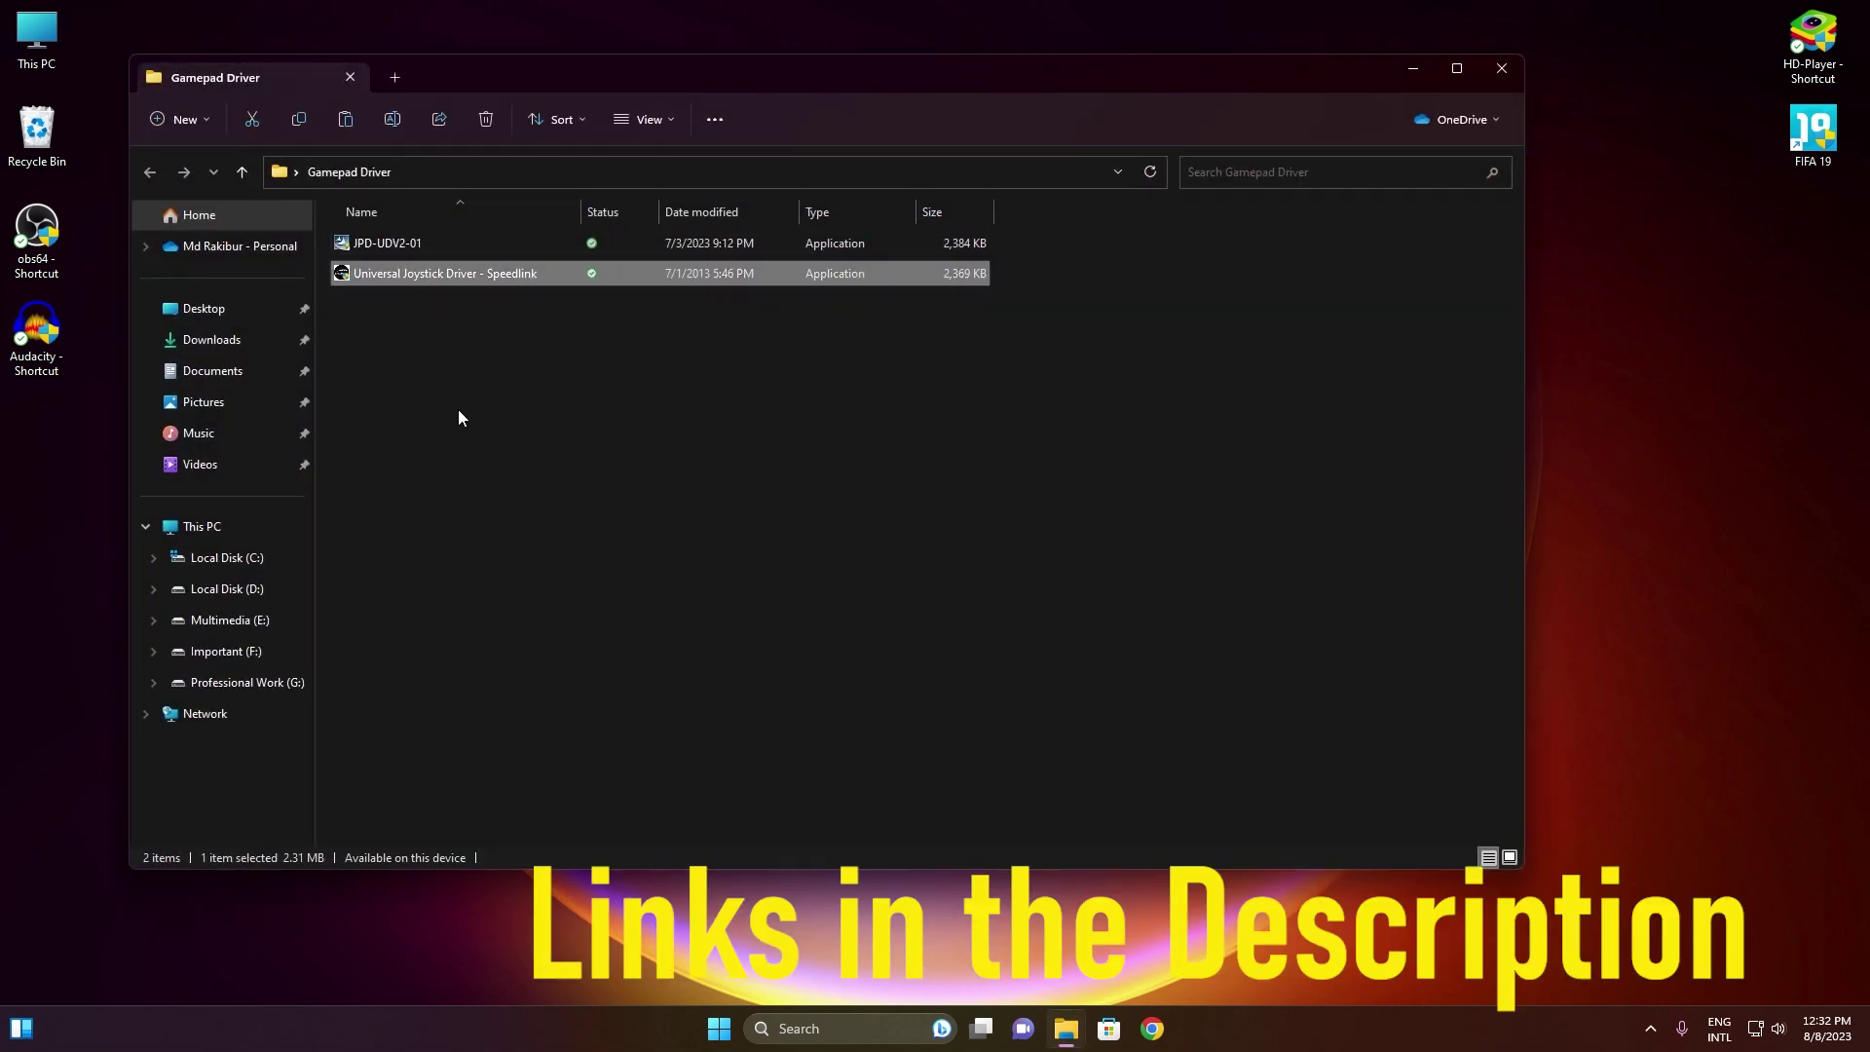
{"action": "left_click", "coordinate": [473, 485]}
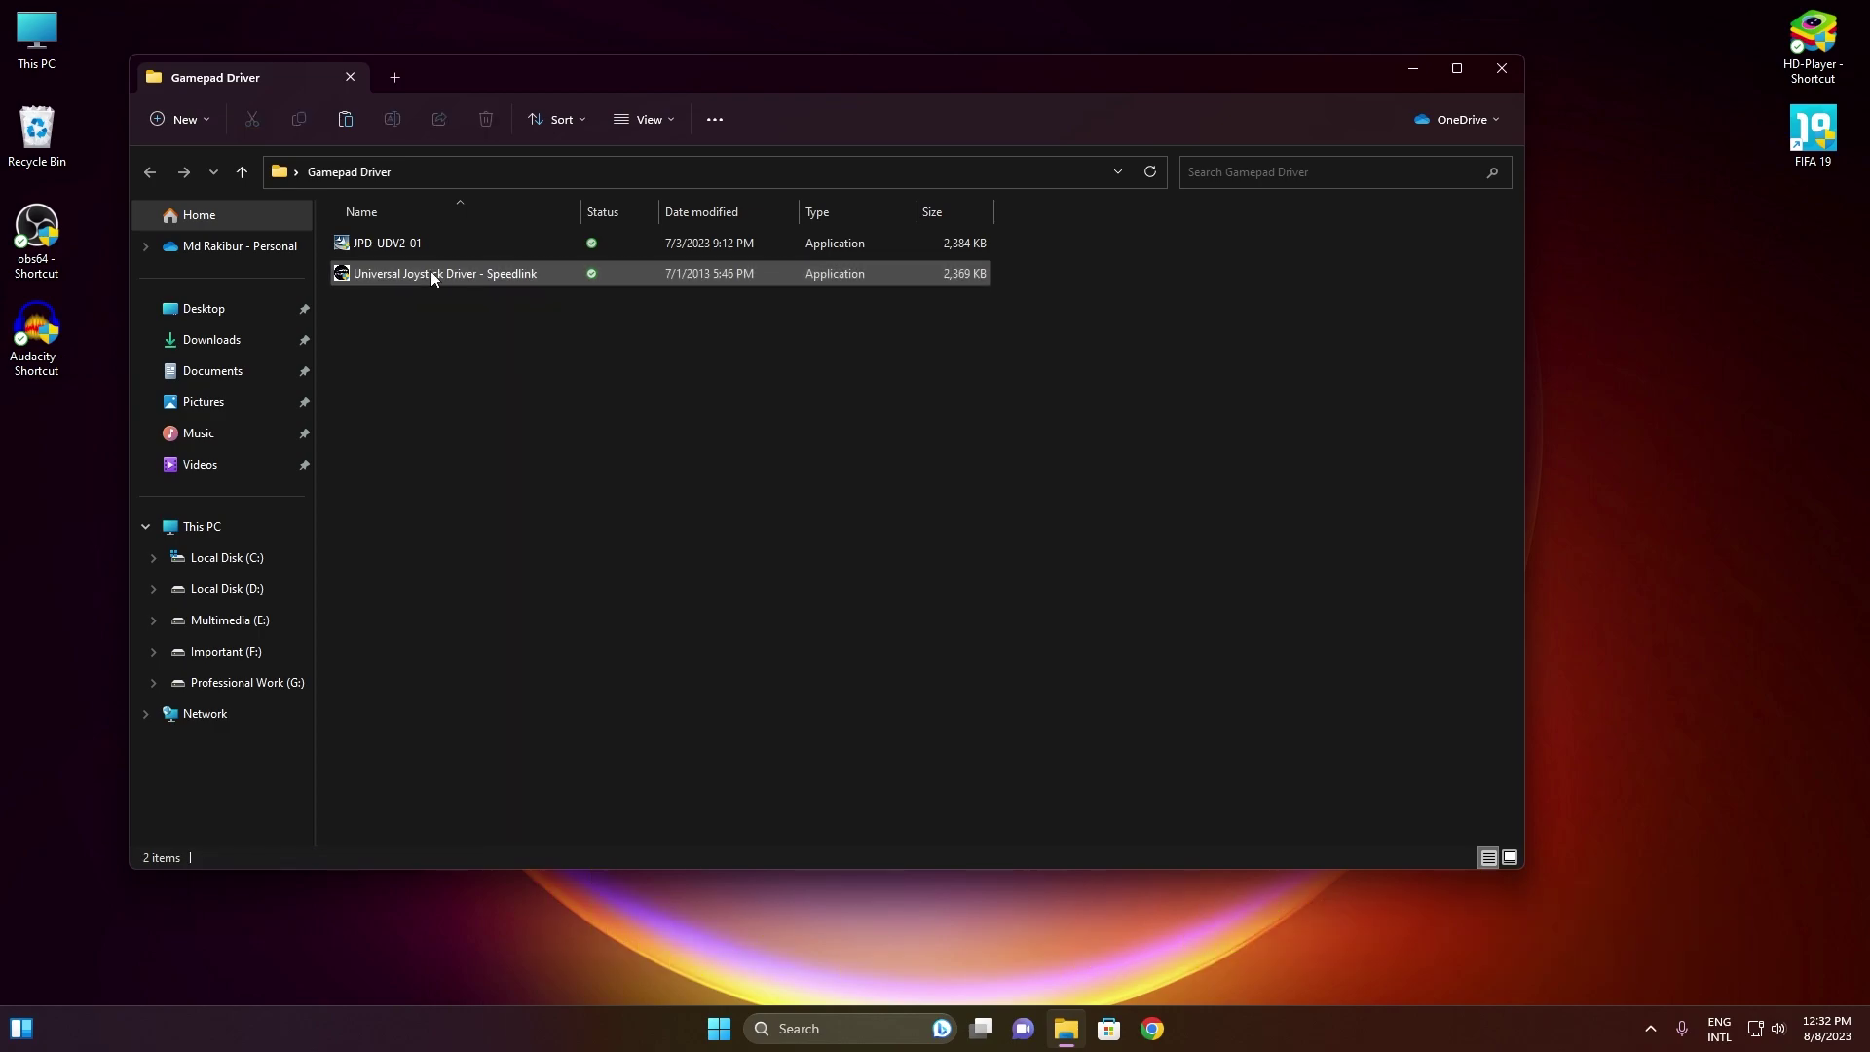
{"action": "double_click", "coordinate": [431, 273]}
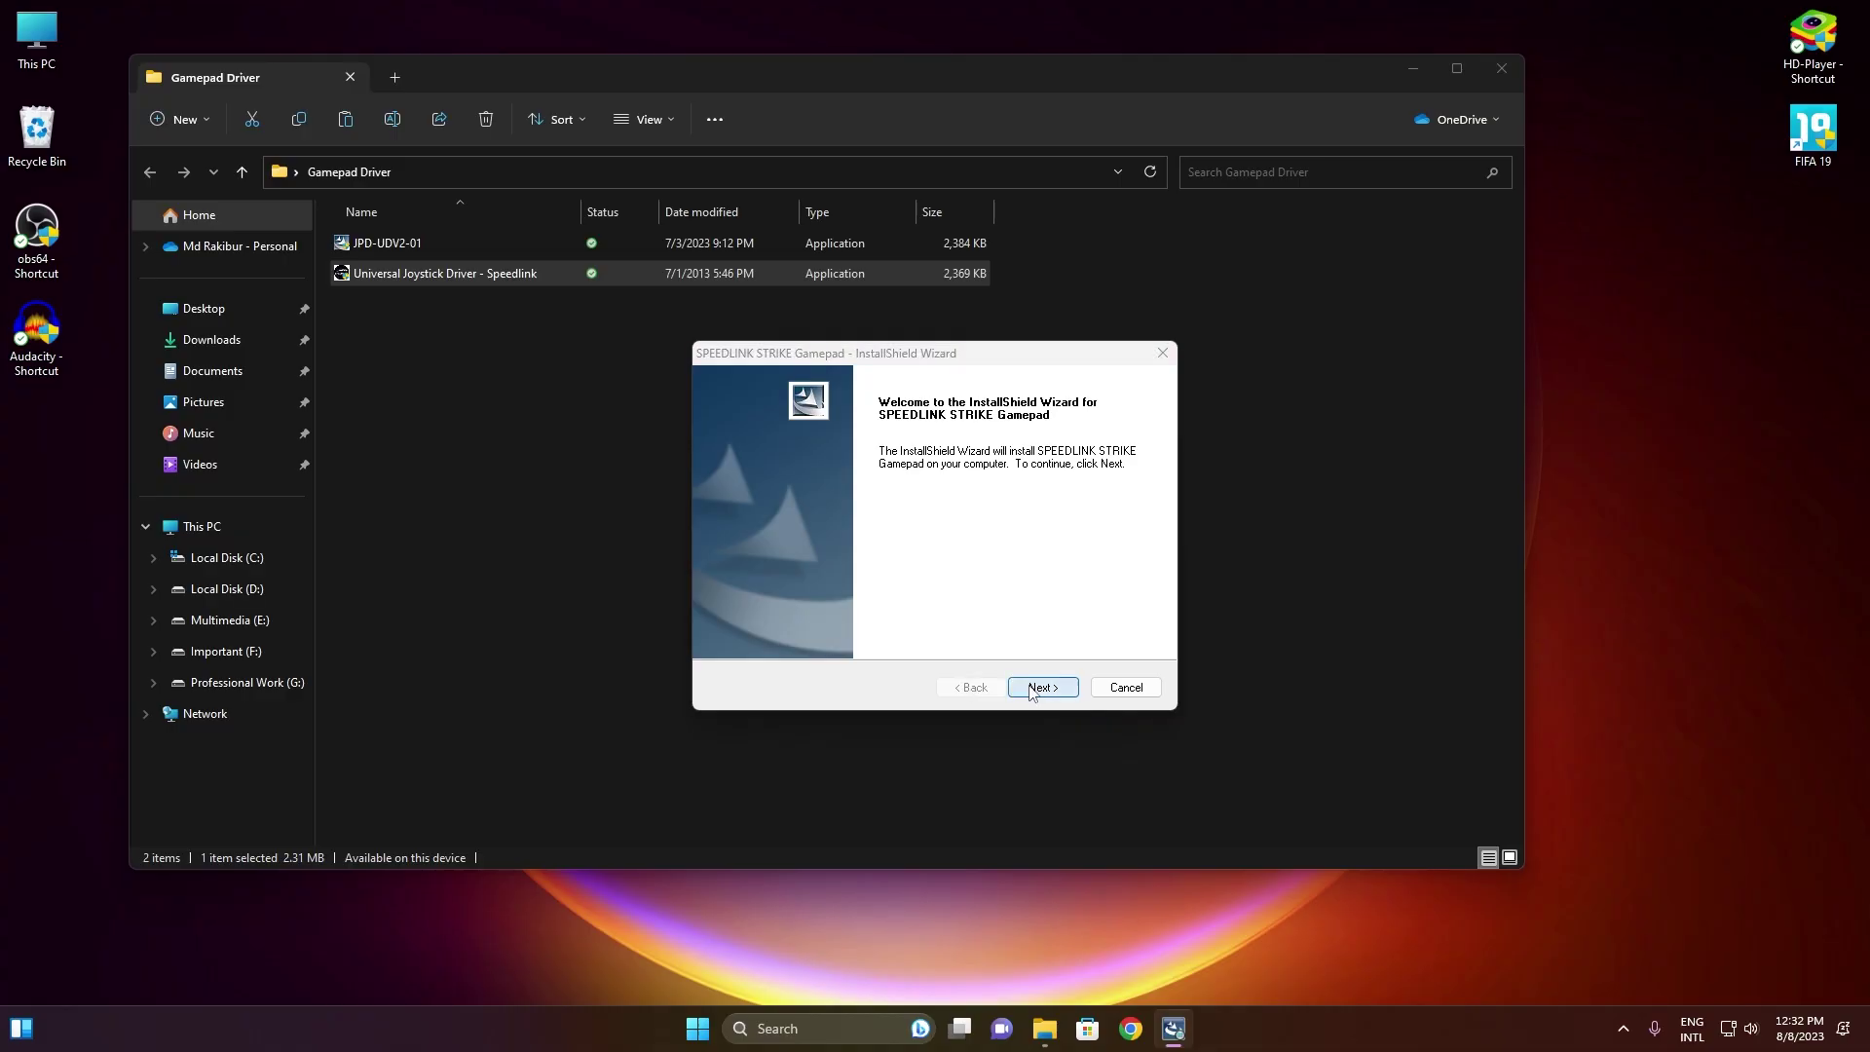
{"action": "left_click", "coordinate": [1038, 686]}
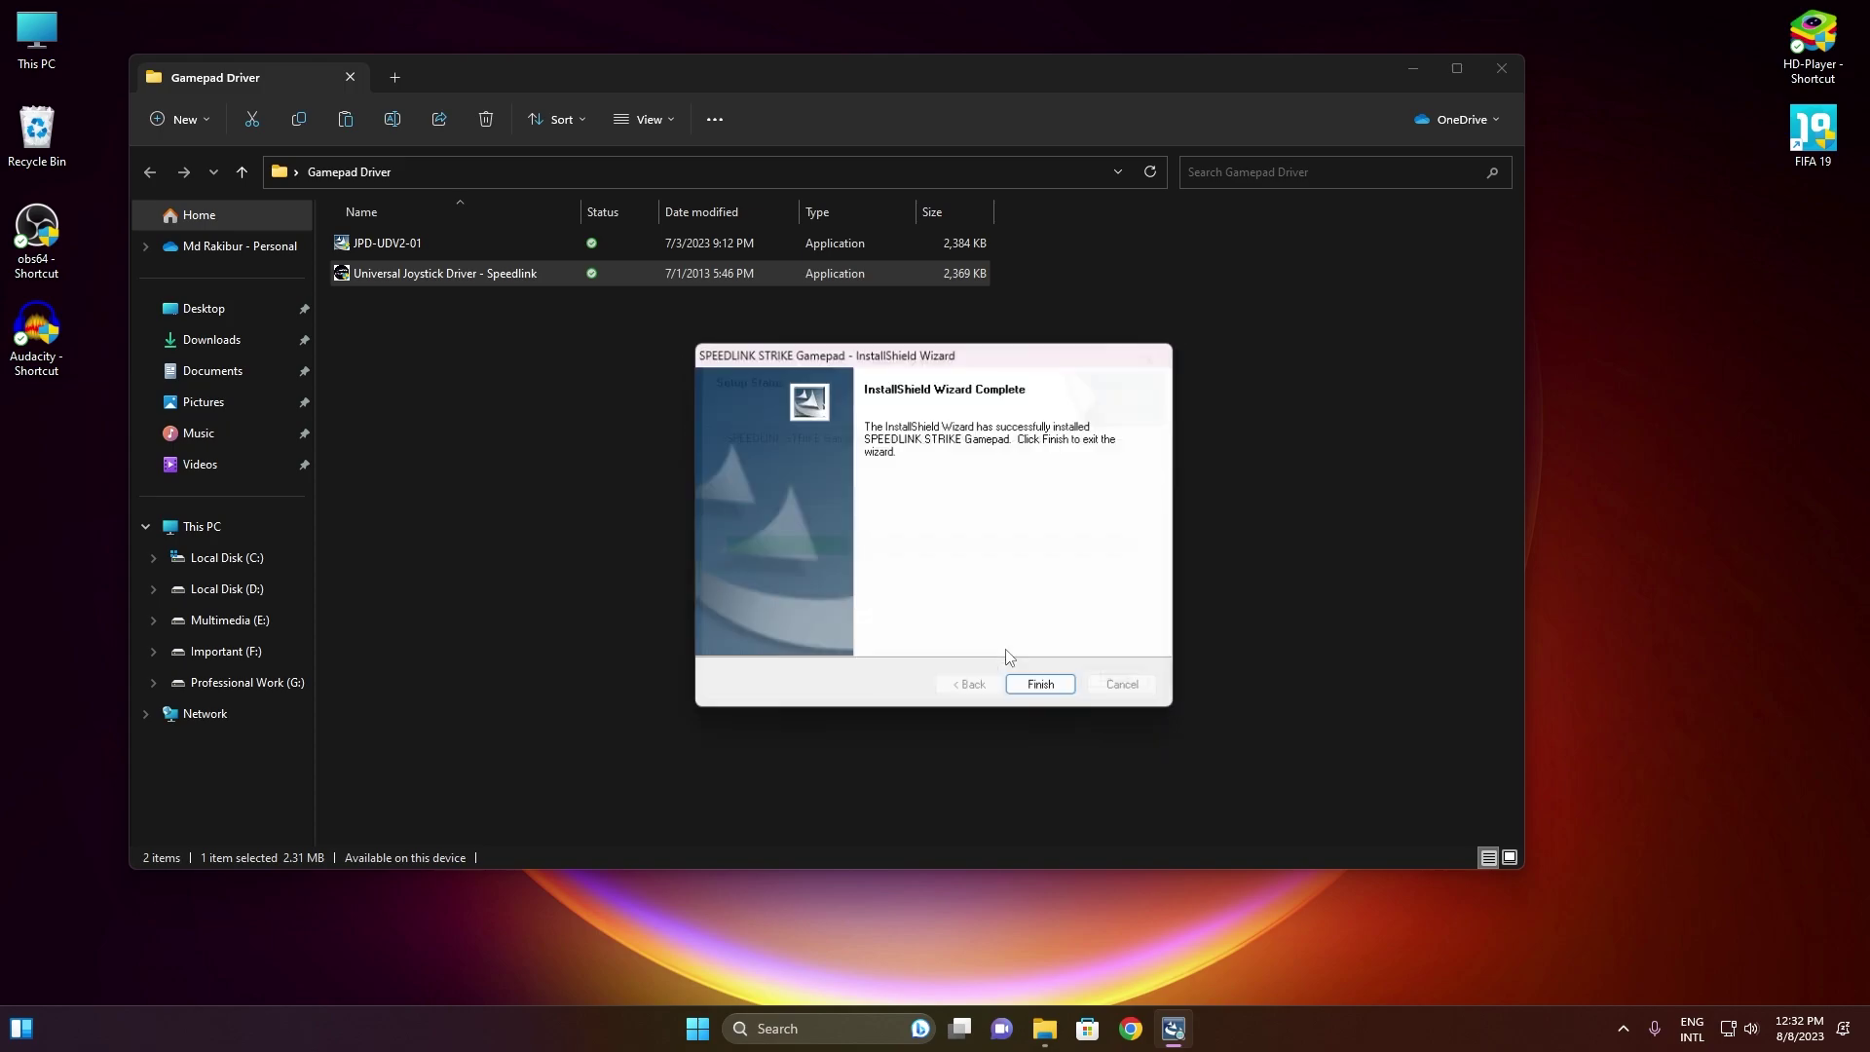
{"action": "left_click", "coordinate": [1035, 687]}
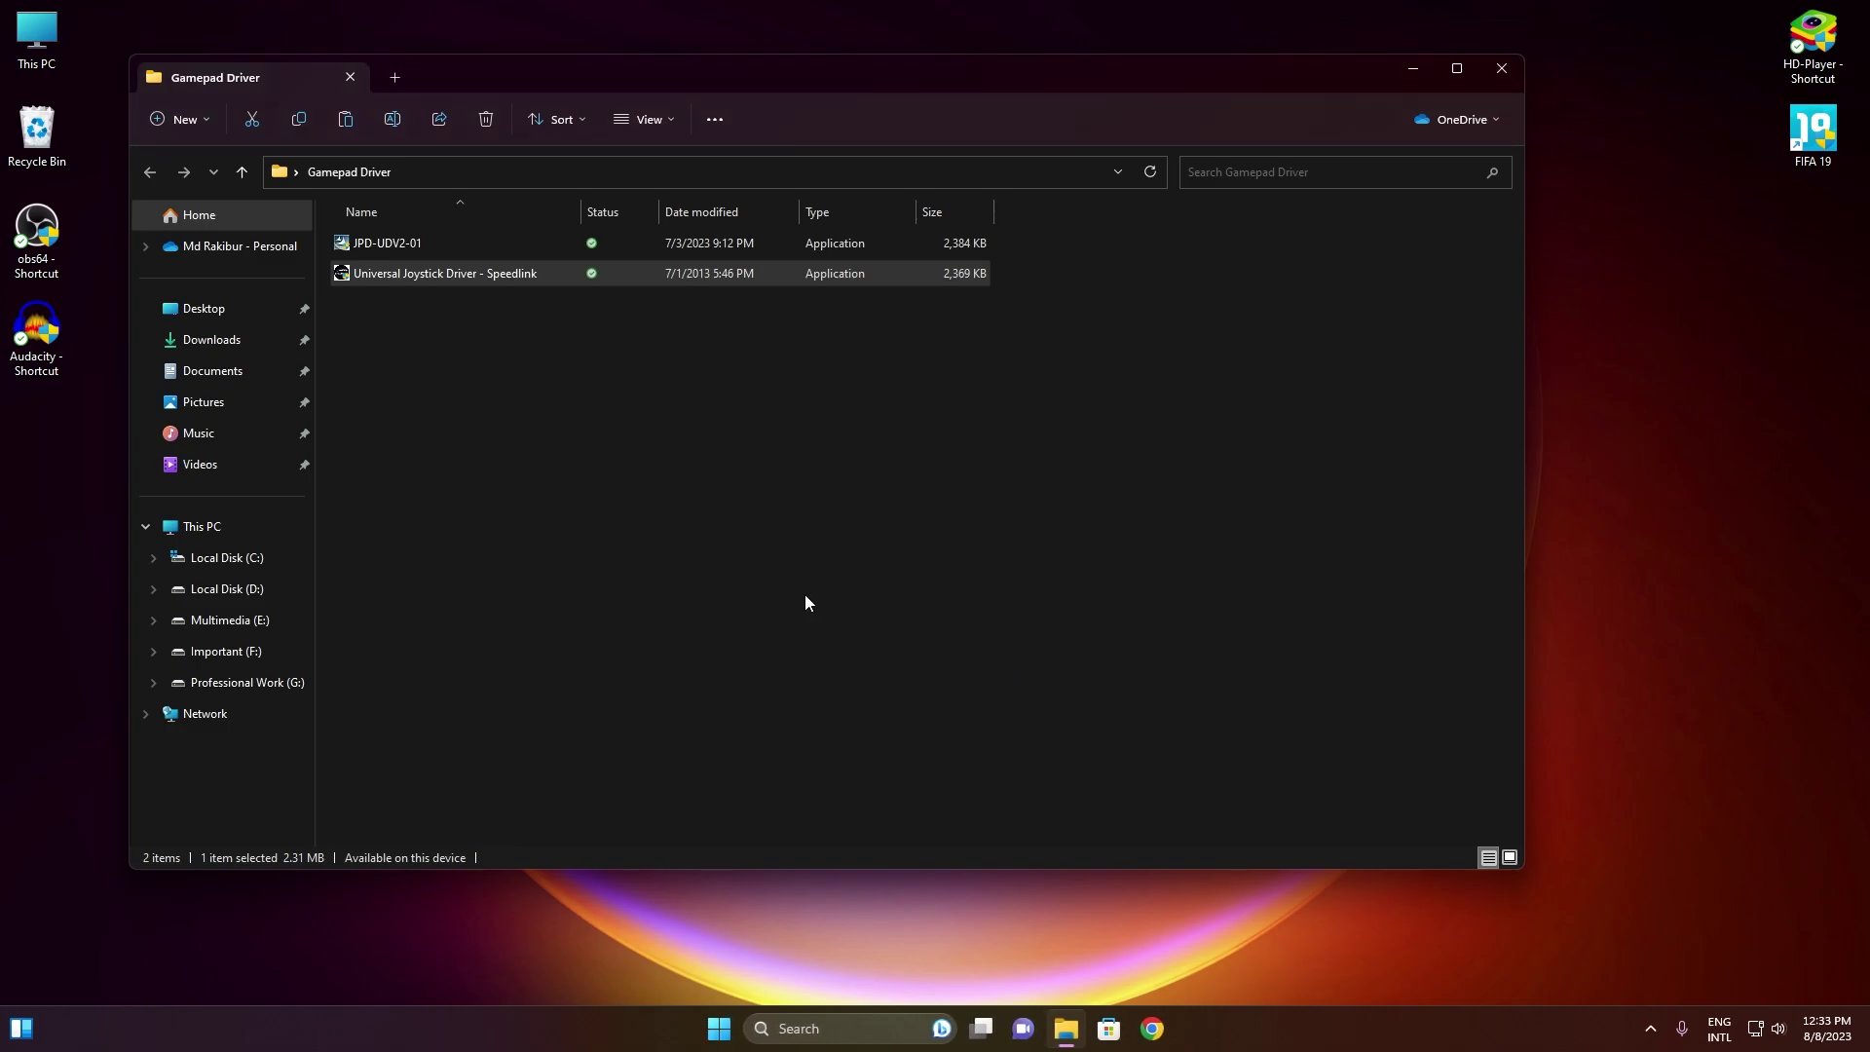
- Install the Twin USB Gamepad driver from JPD-UDV2-01 and close the Gamepad Driver folder
{"action": "double_click", "coordinate": [417, 244]}
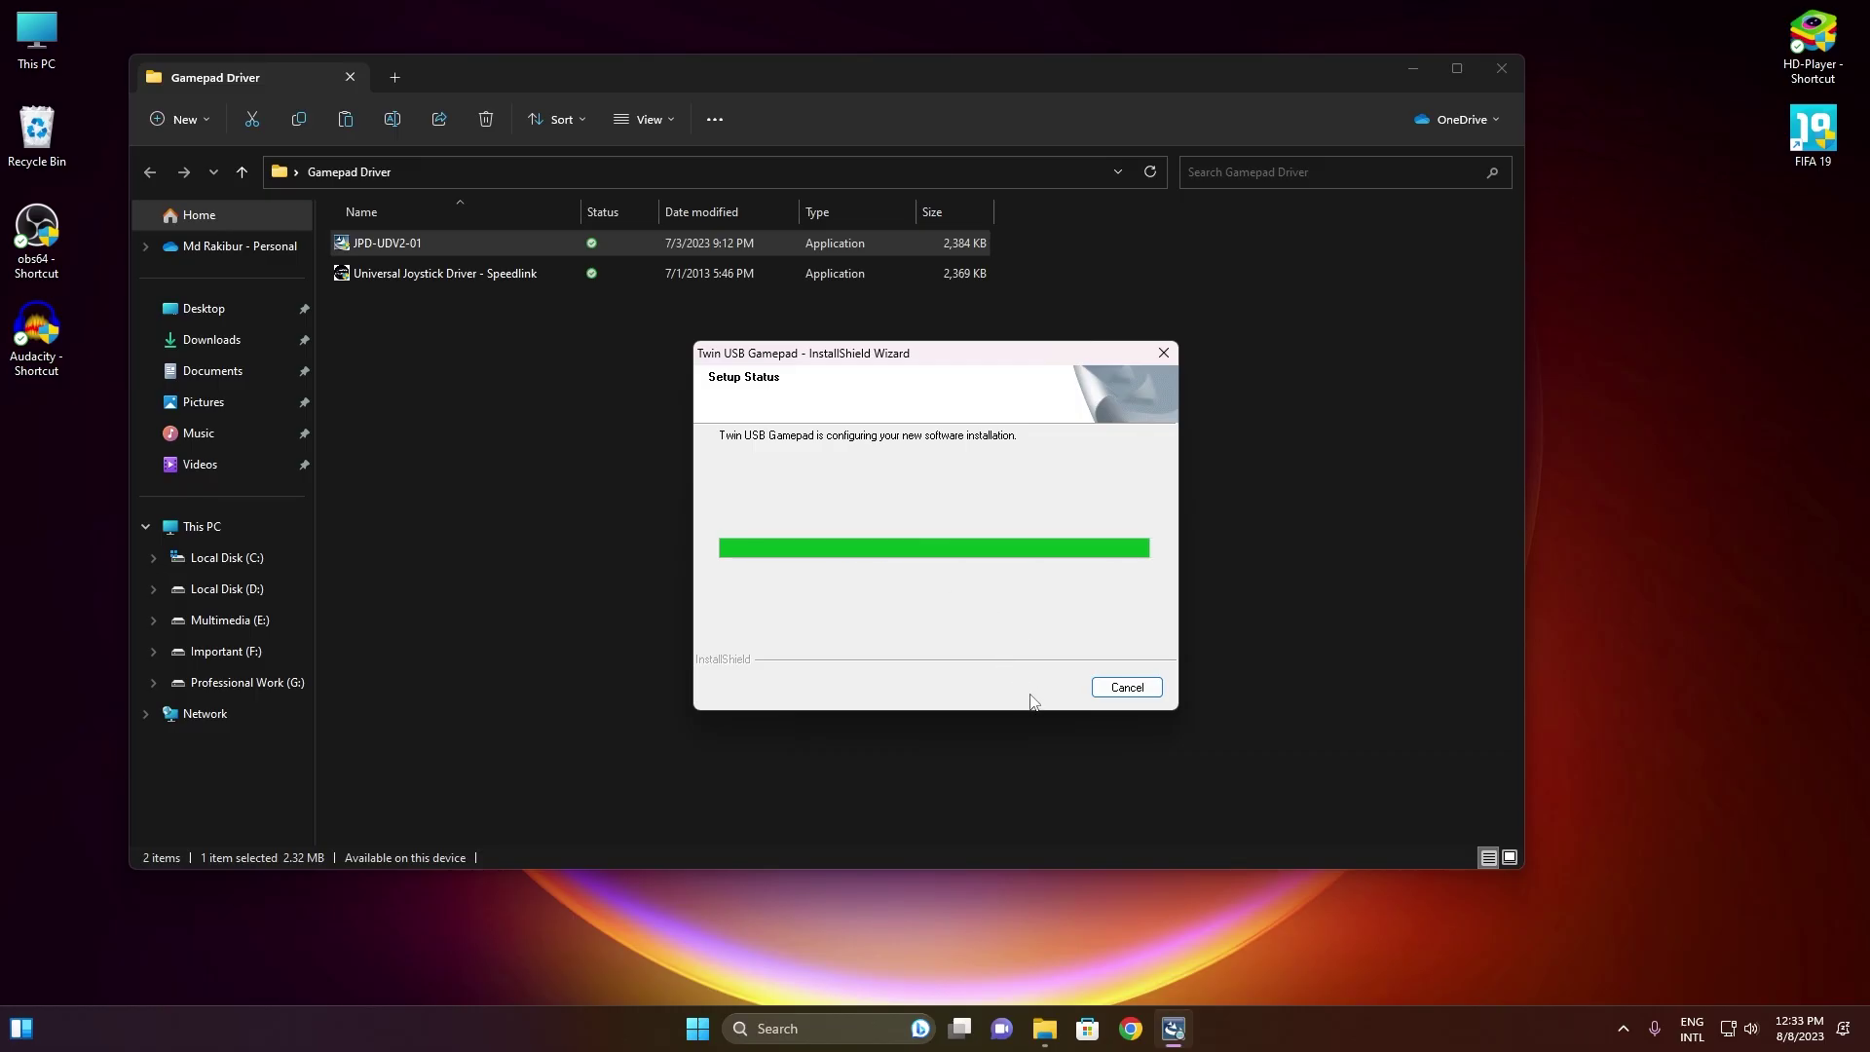
{"action": "left_click", "coordinate": [1047, 686]}
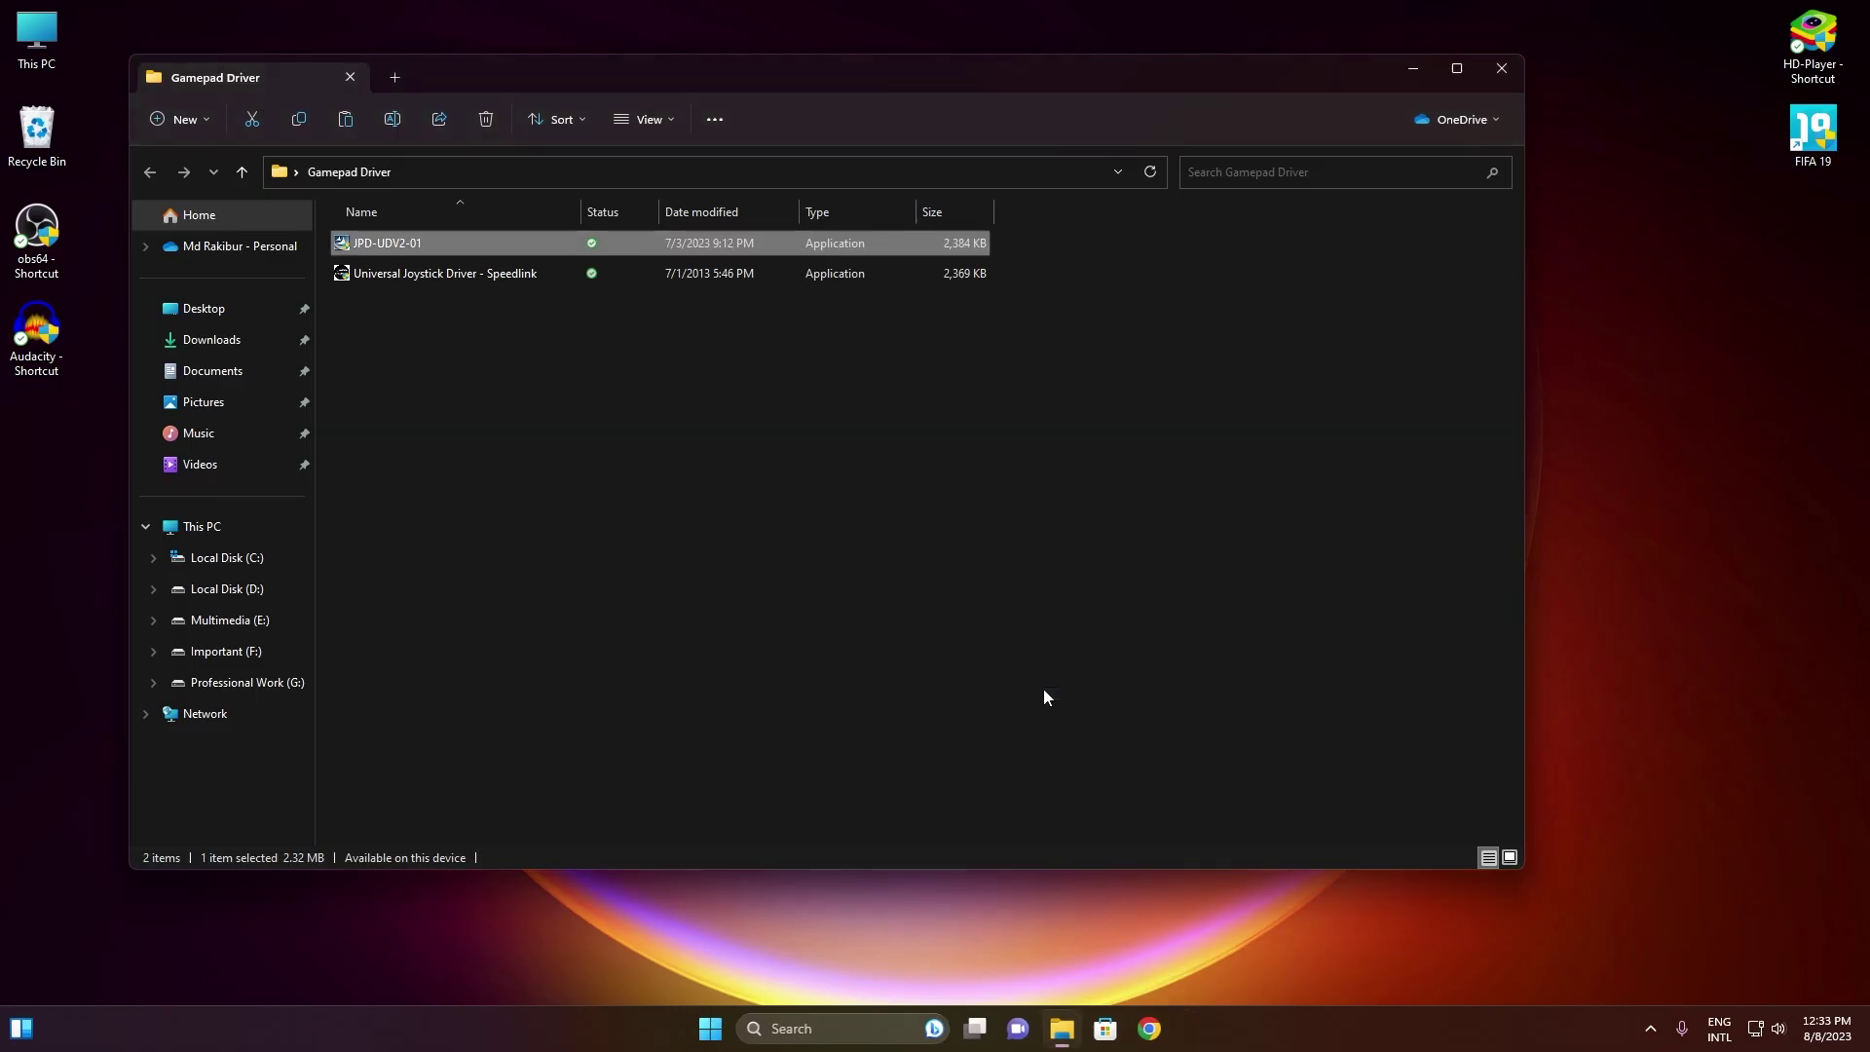
{"action": "left_click", "coordinate": [1500, 76]}
- Reopen the USB game controllers setup and check the names of both installed controllers
{"action": "left_click", "coordinate": [809, 1023]}
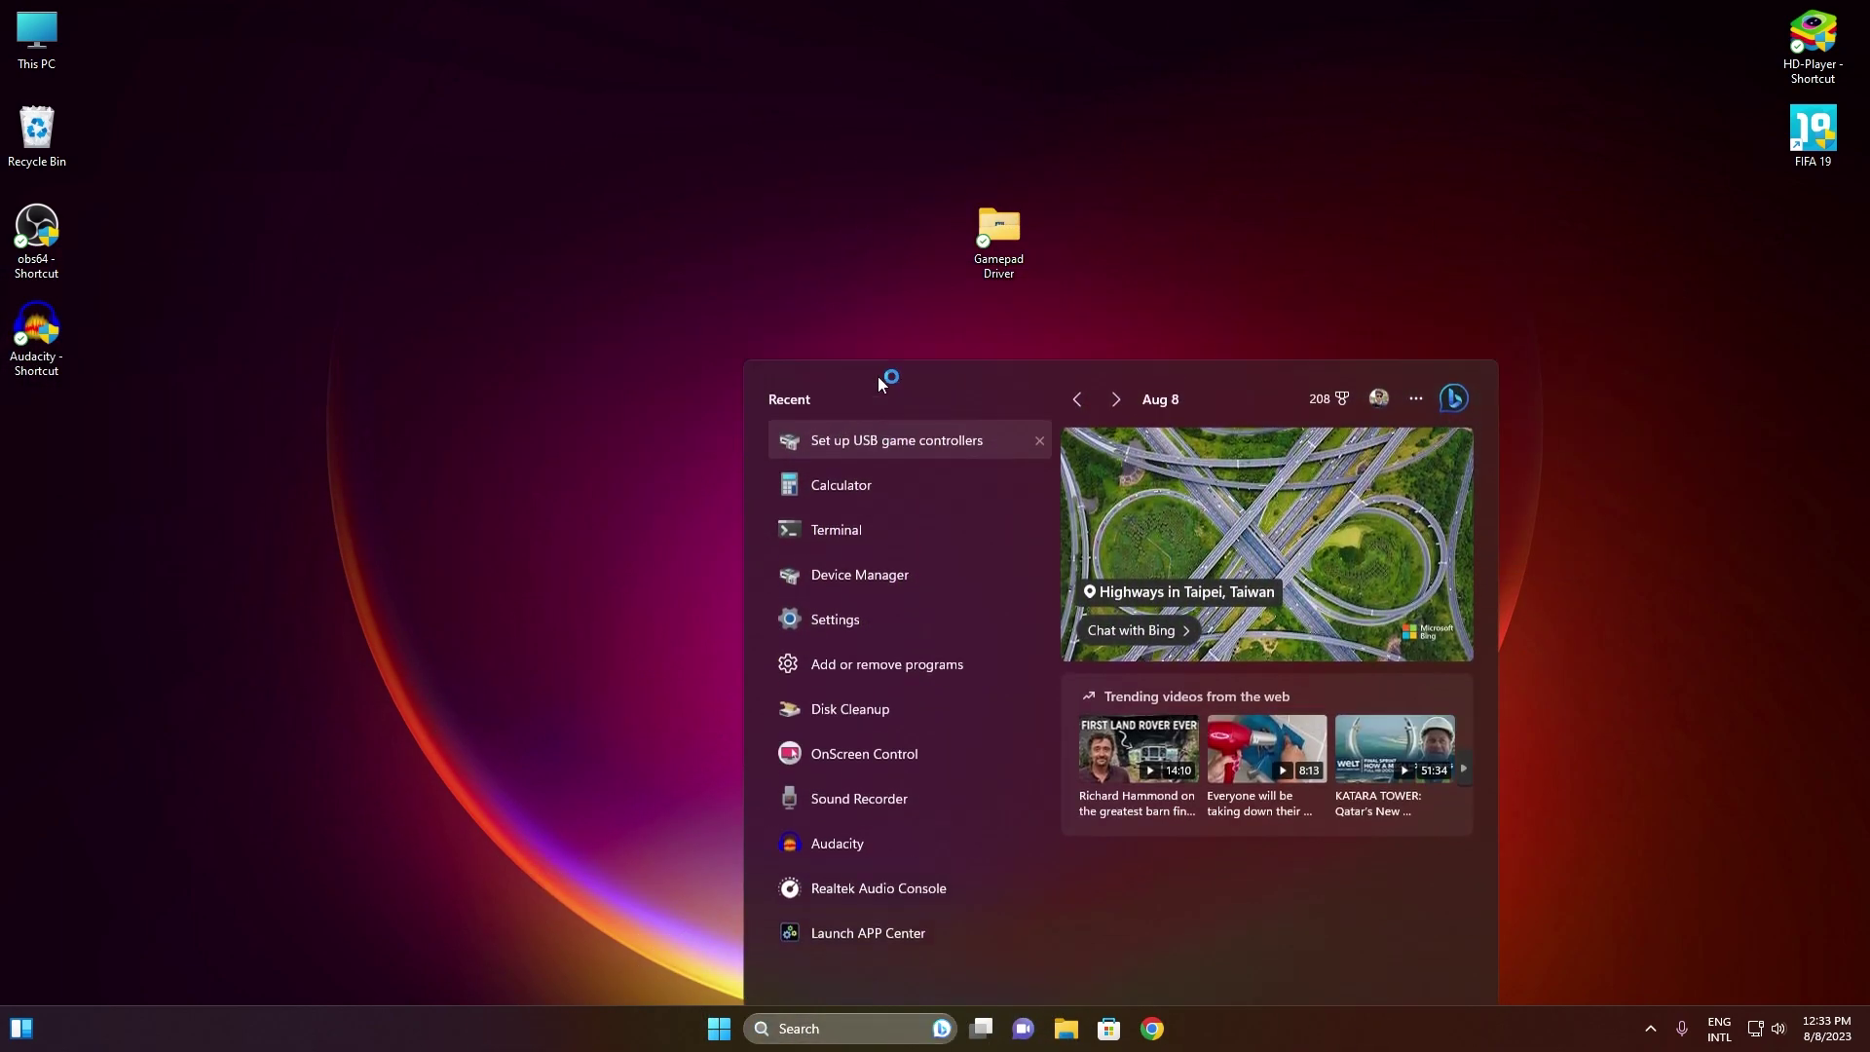
{"action": "left_click", "coordinate": [879, 374]}
{"action": "left_click", "coordinate": [226, 257]}
{"action": "left_click", "coordinate": [232, 242]}
{"action": "left_click", "coordinate": [227, 257]}
{"action": "left_click", "coordinate": [232, 243]}
{"action": "left_click", "coordinate": [227, 257]}
{"action": "left_click", "coordinate": [231, 242]}
{"action": "left_click", "coordinate": [228, 257]}
{"action": "left_click", "coordinate": [232, 241]}
{"action": "left_click", "coordinate": [233, 258]}
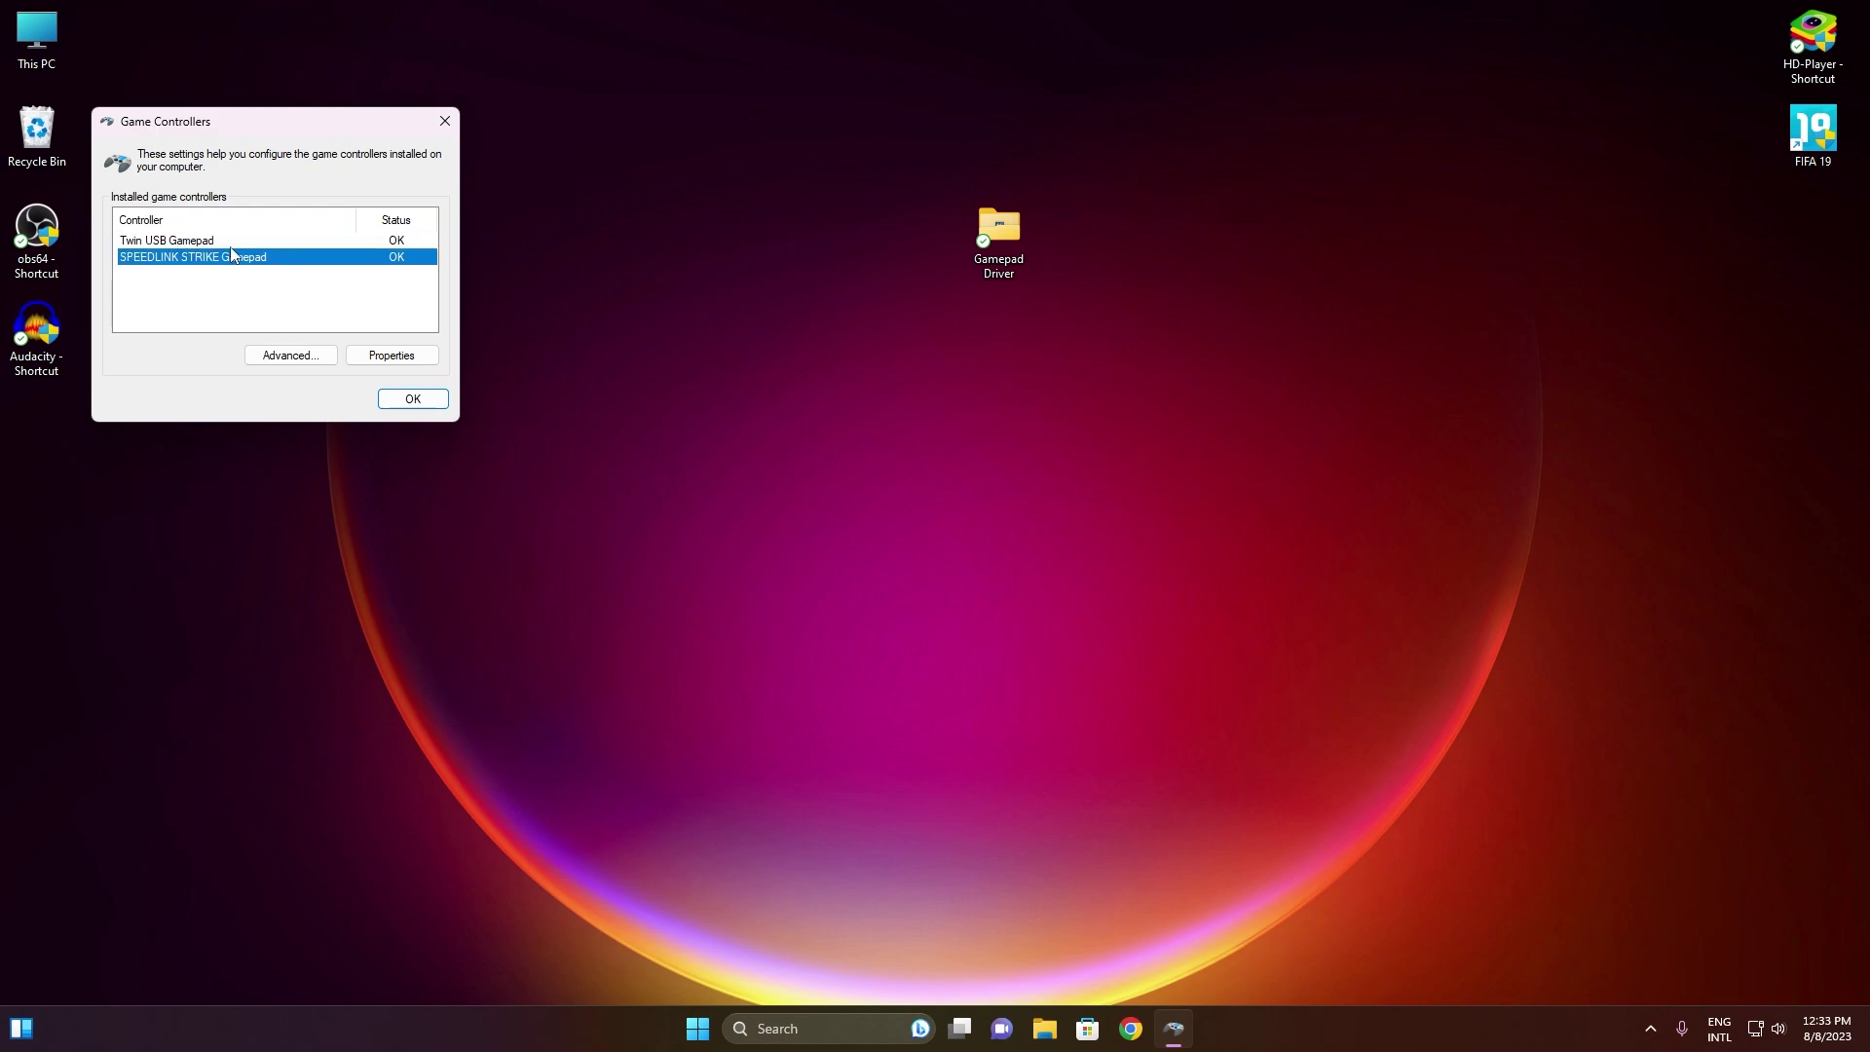
{"action": "left_click", "coordinate": [232, 241]}
{"action": "left_click", "coordinate": [228, 258]}
{"action": "right_click", "coordinate": [814, 256]}
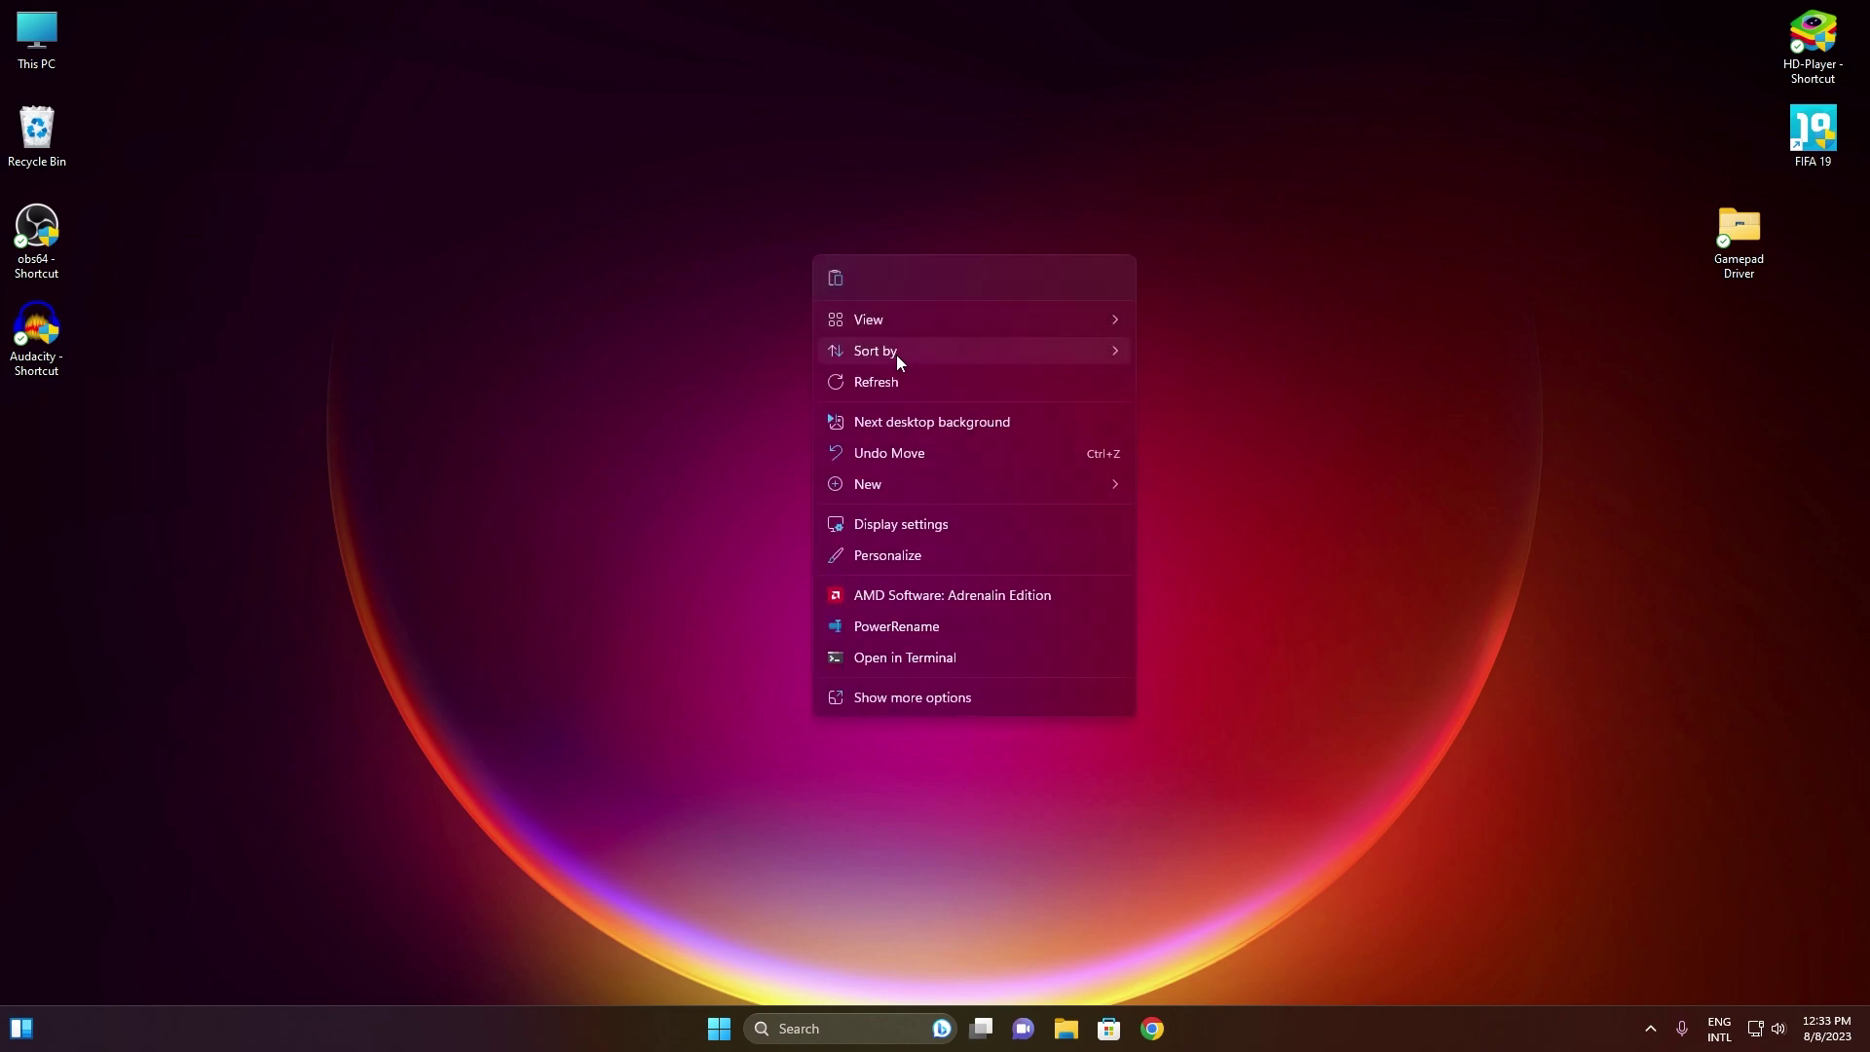
- Switch to Google Chrome, close the extra extension page, and search for "x360ce download"
{"action": "left_click", "coordinate": [1151, 1028]}
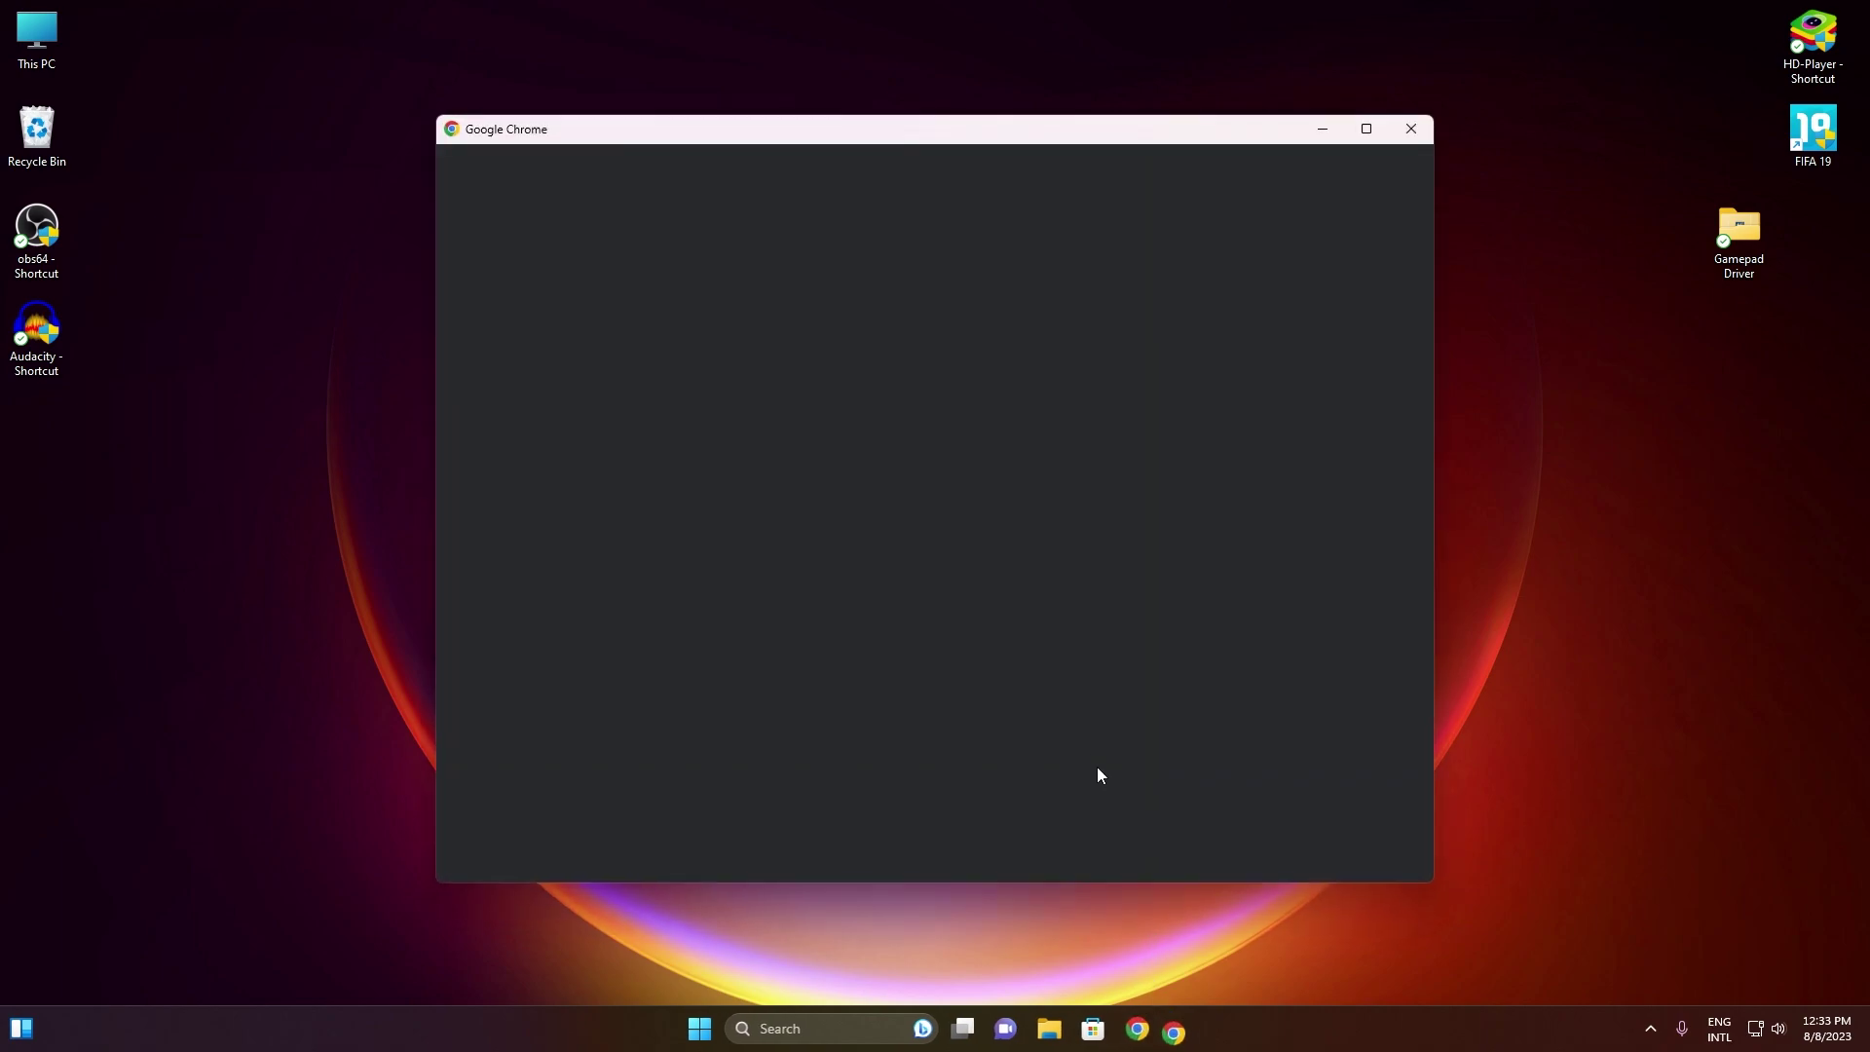
{"action": "left_click", "coordinate": [953, 601]}
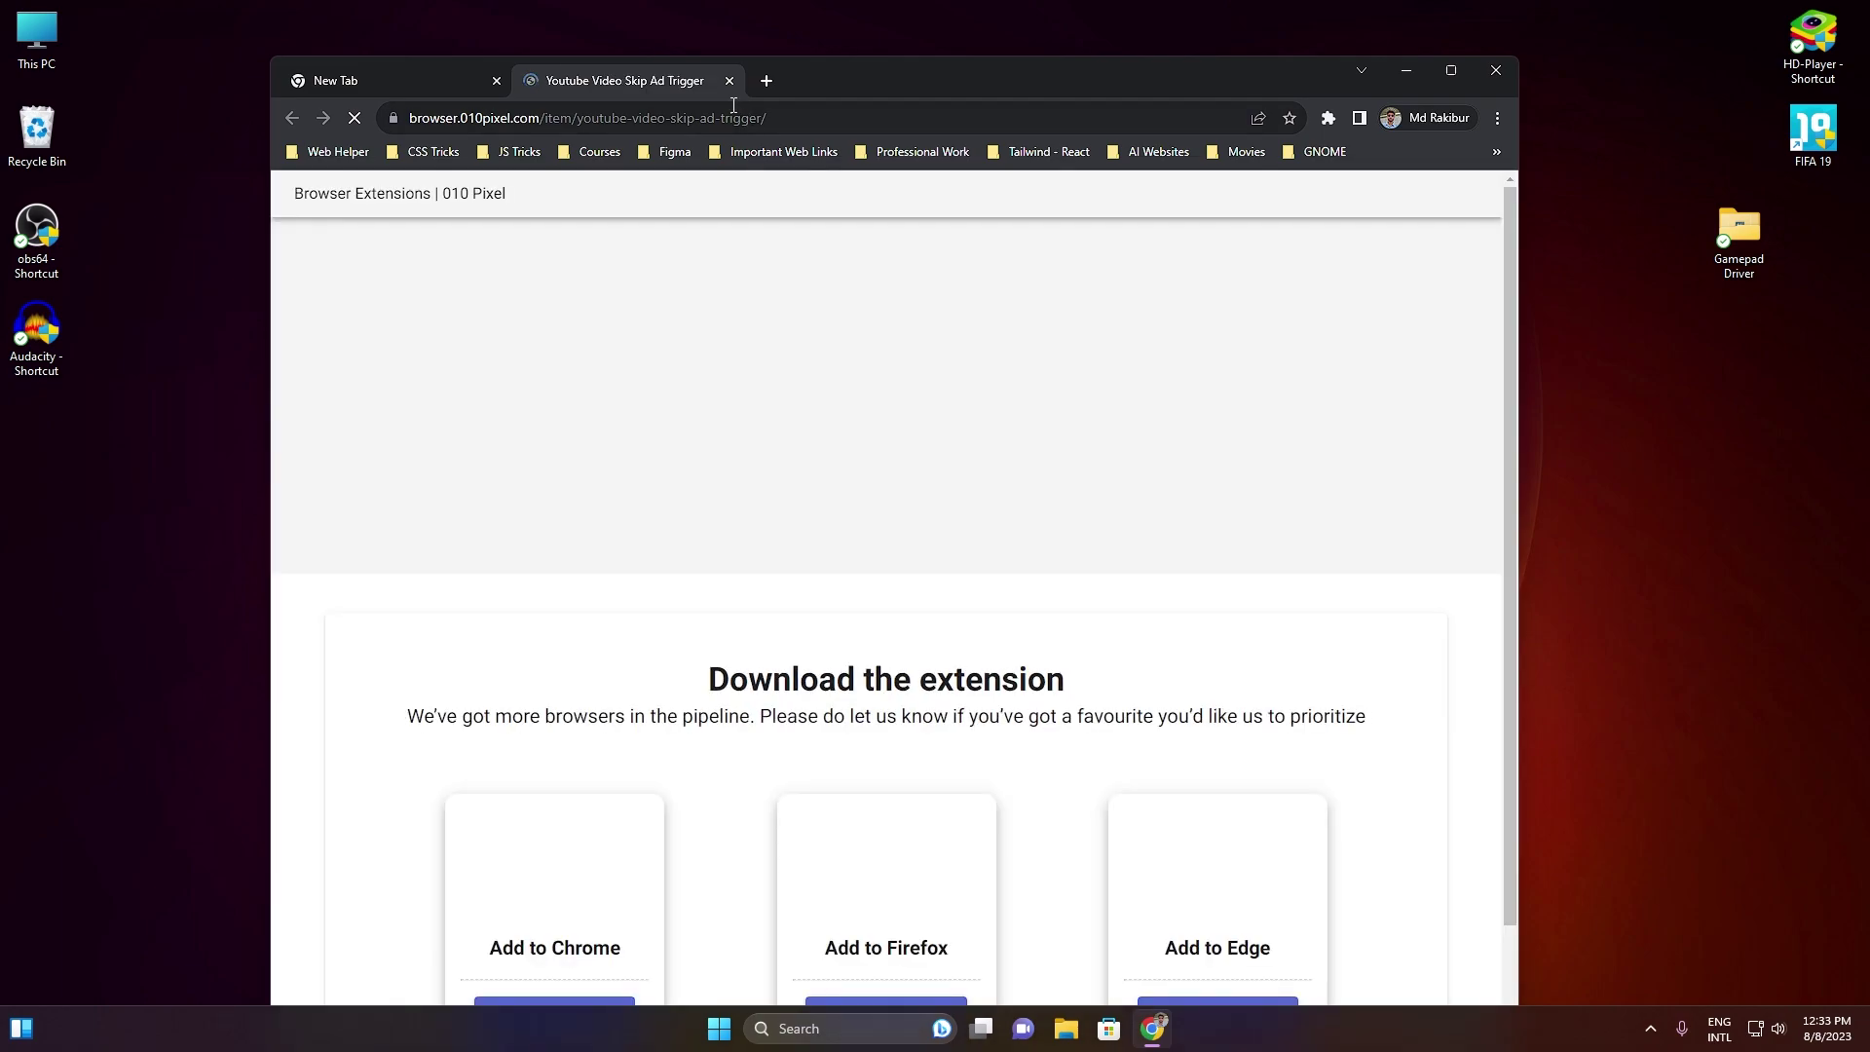
{"action": "left_click", "coordinate": [728, 80]}
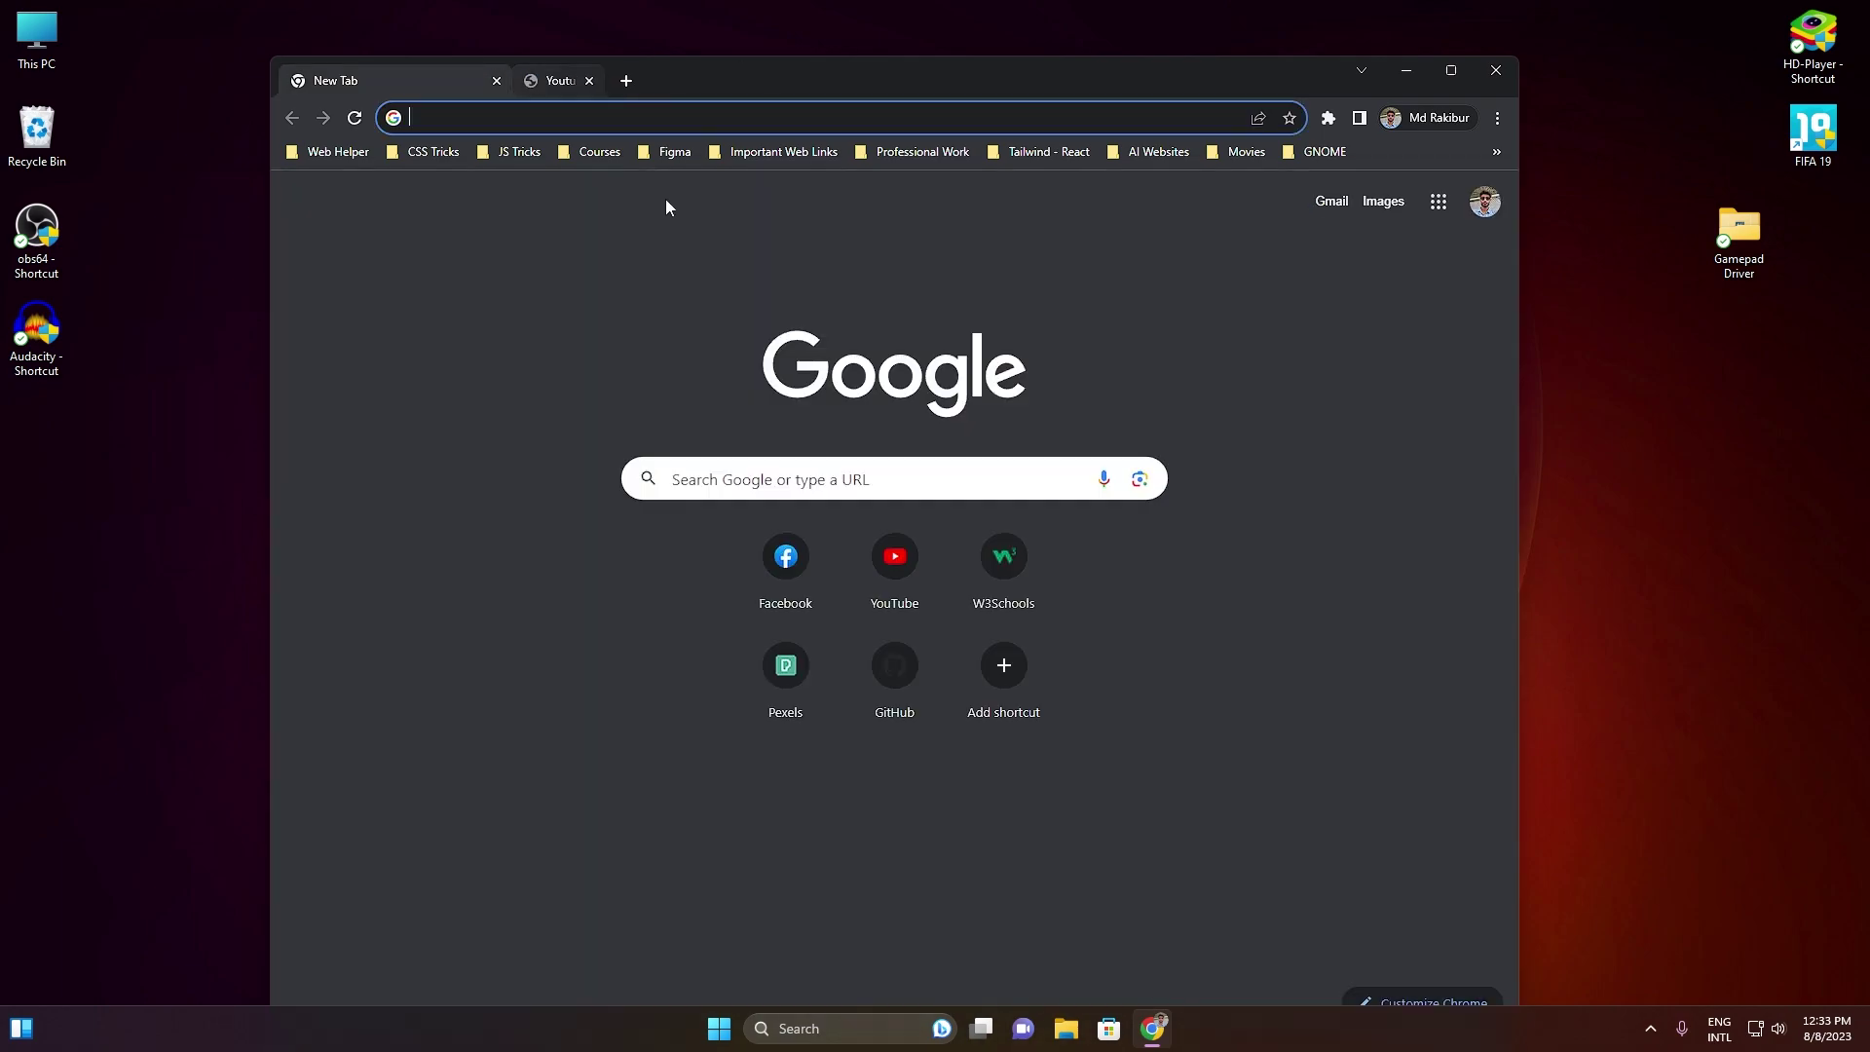
{"action": "type", "text": "x36"}
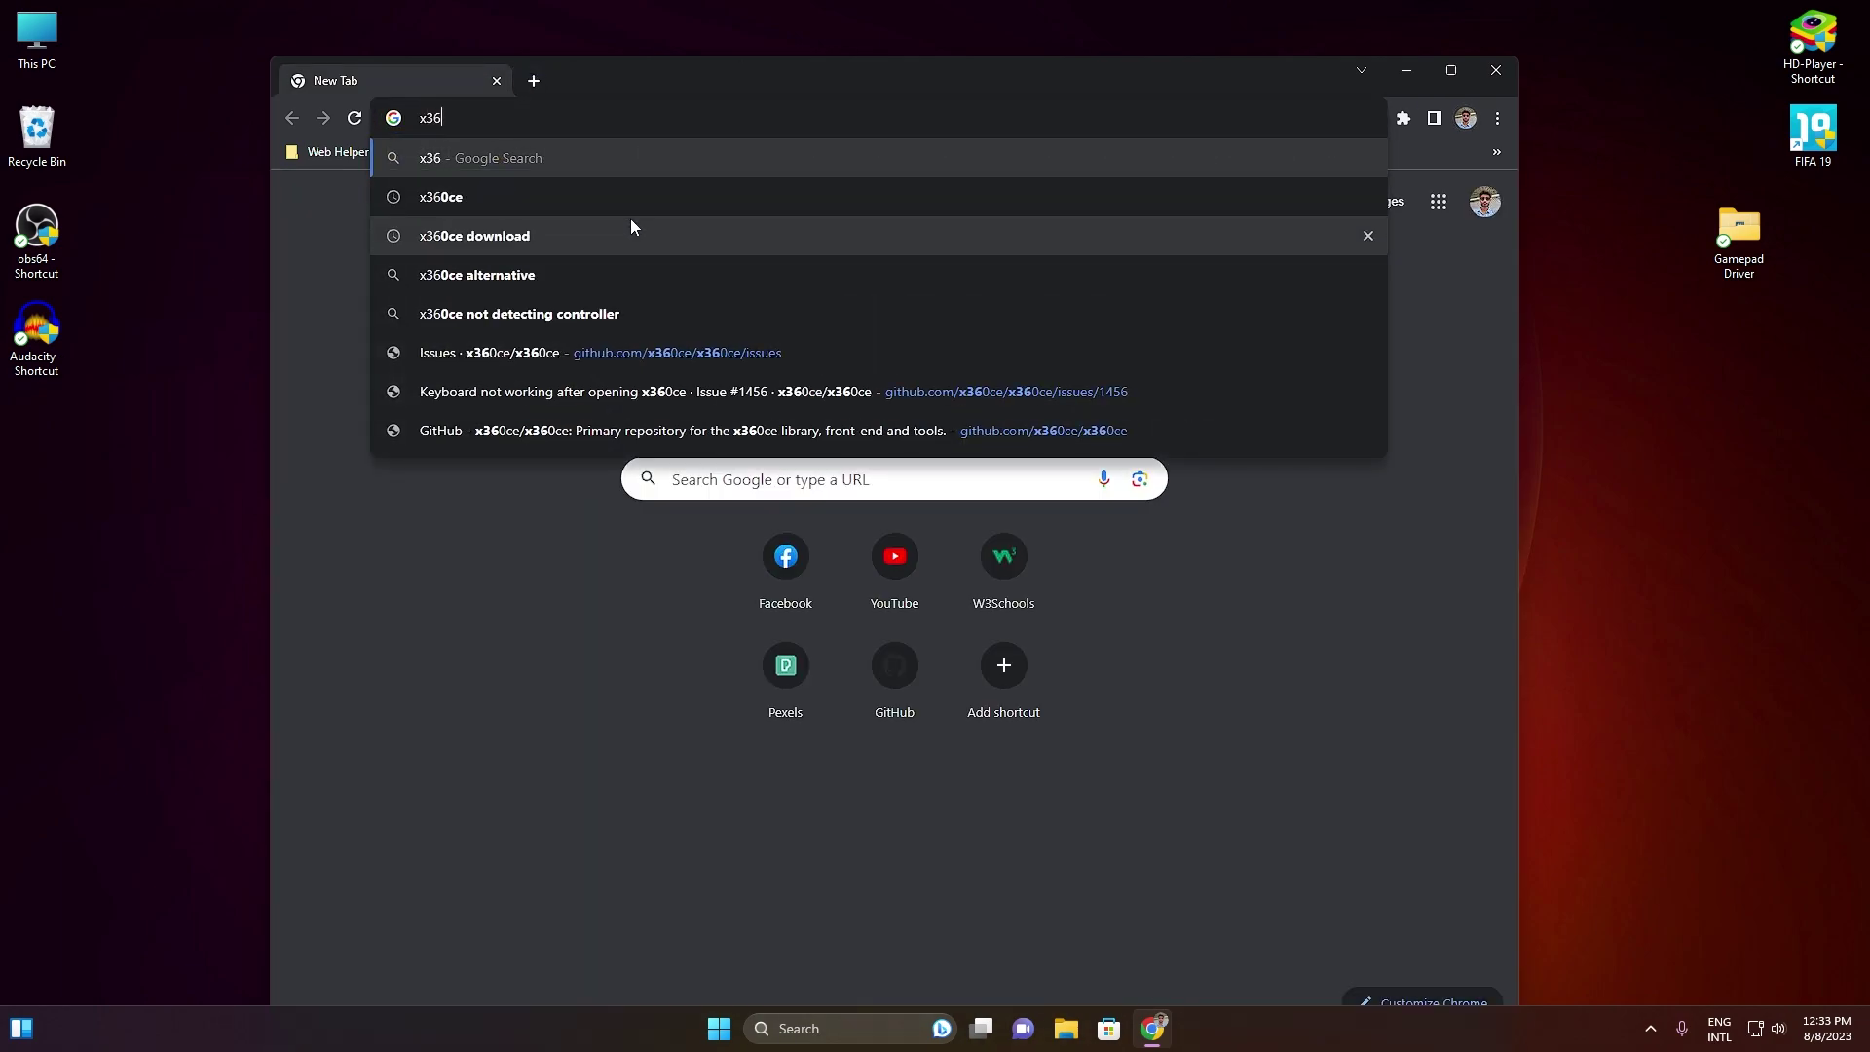
{"action": "left_click", "coordinate": [629, 226]}
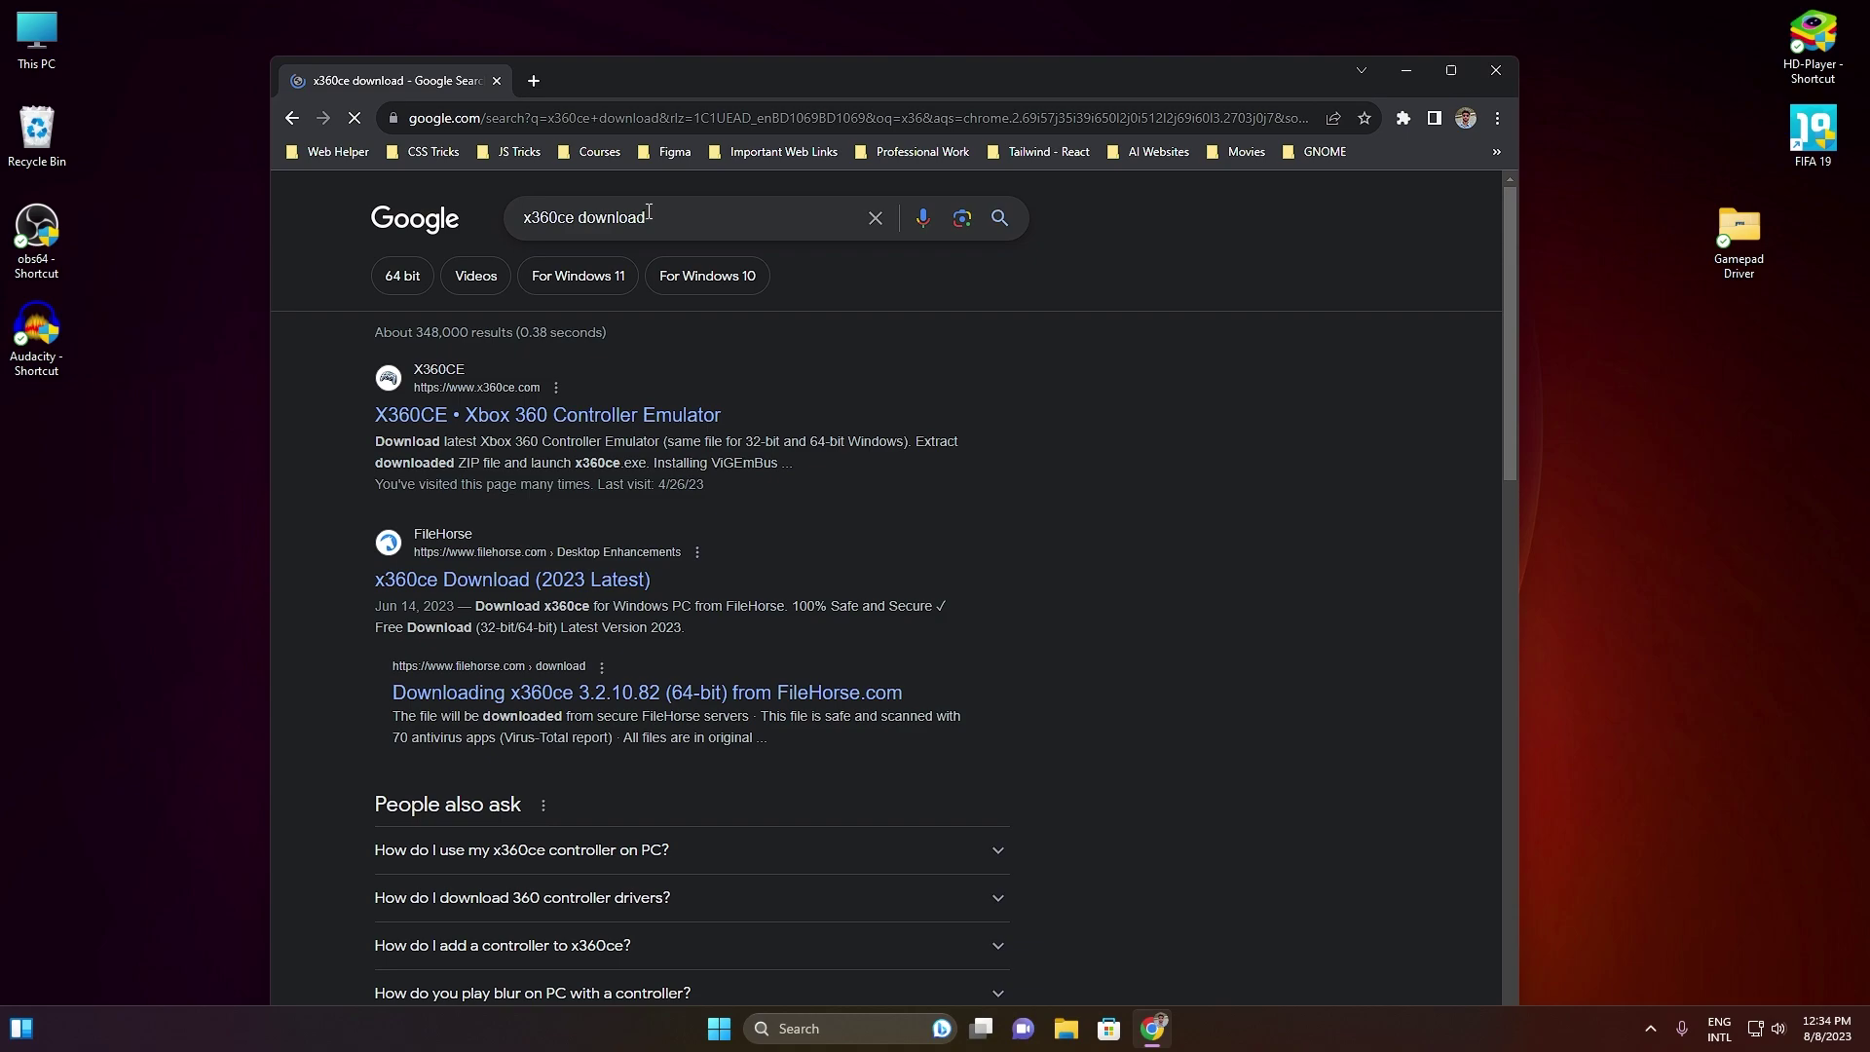
- Open the X360CE website from the search results and go to the Xbox 360 Controller Emulator 4.x section
{"action": "left_click", "coordinate": [563, 413]}
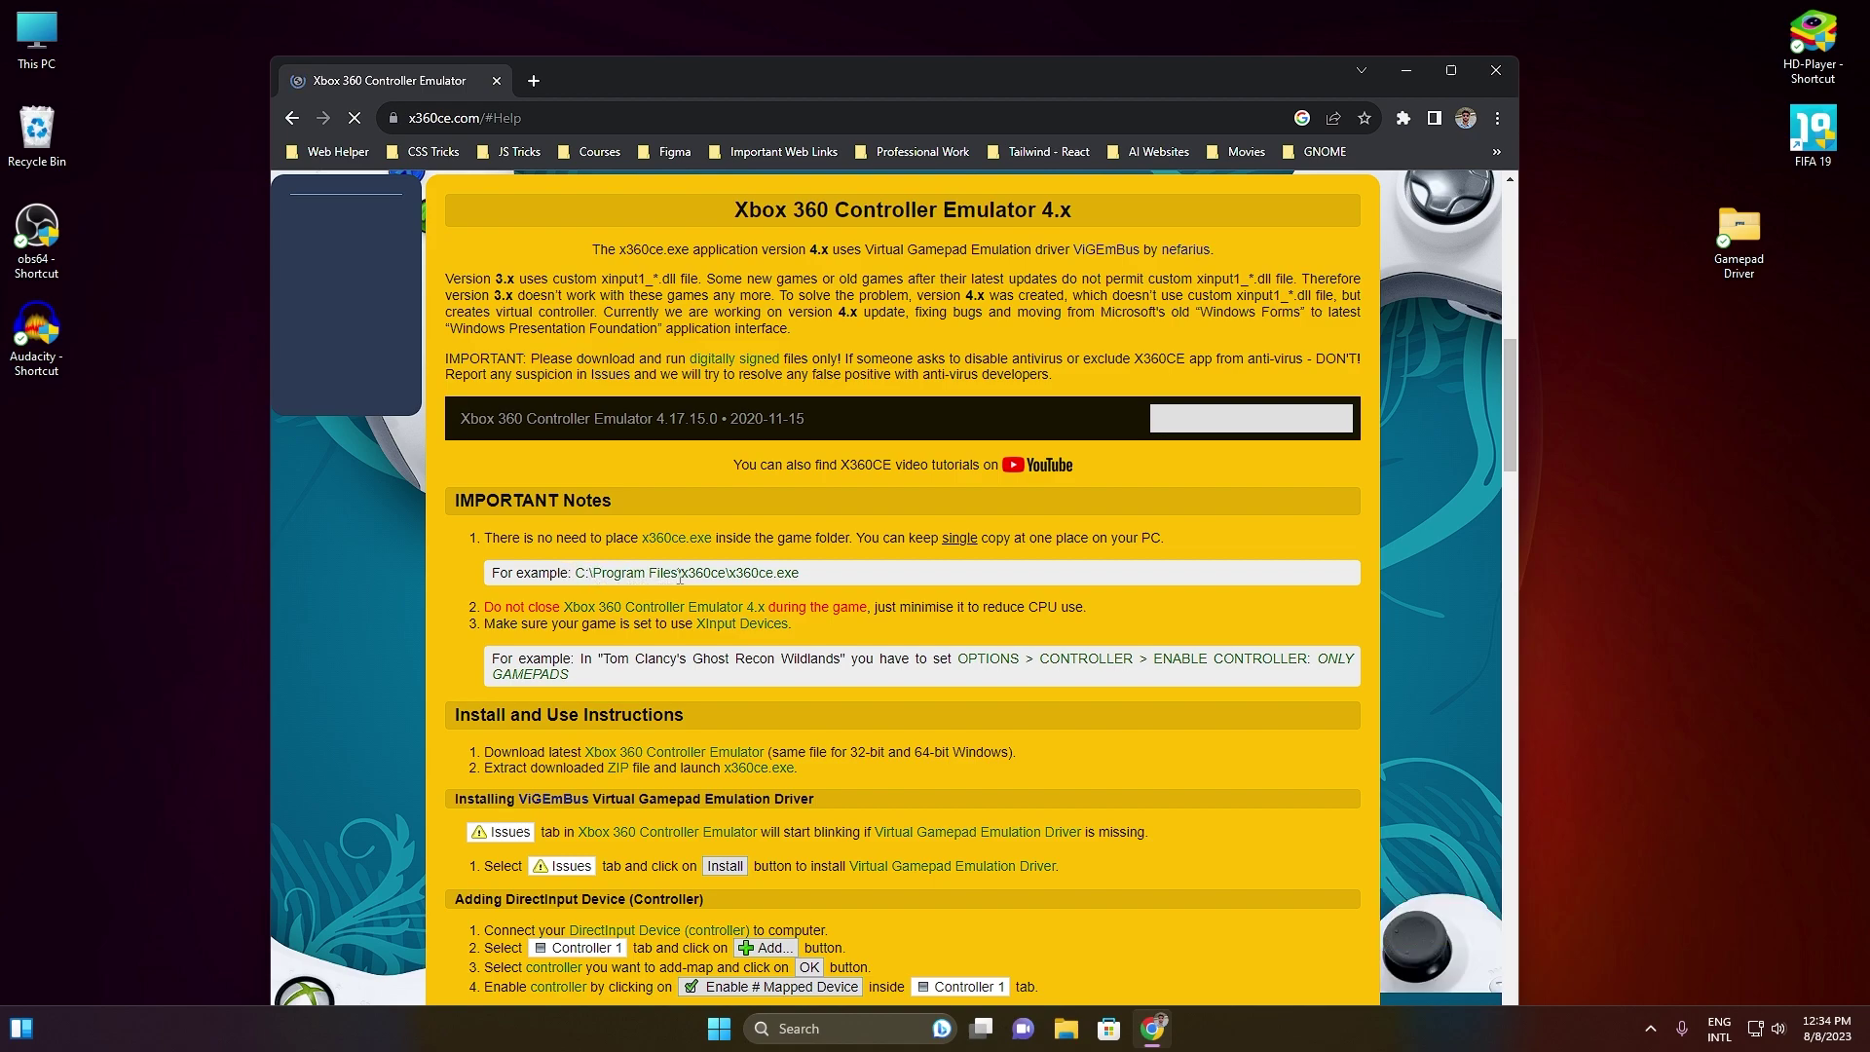
{"action": "left_click_drag", "start_coordinate": [702, 576], "coordinate": [801, 577]}
{"action": "left_click", "coordinate": [810, 576]}
{"action": "left_click", "coordinate": [908, 587]}
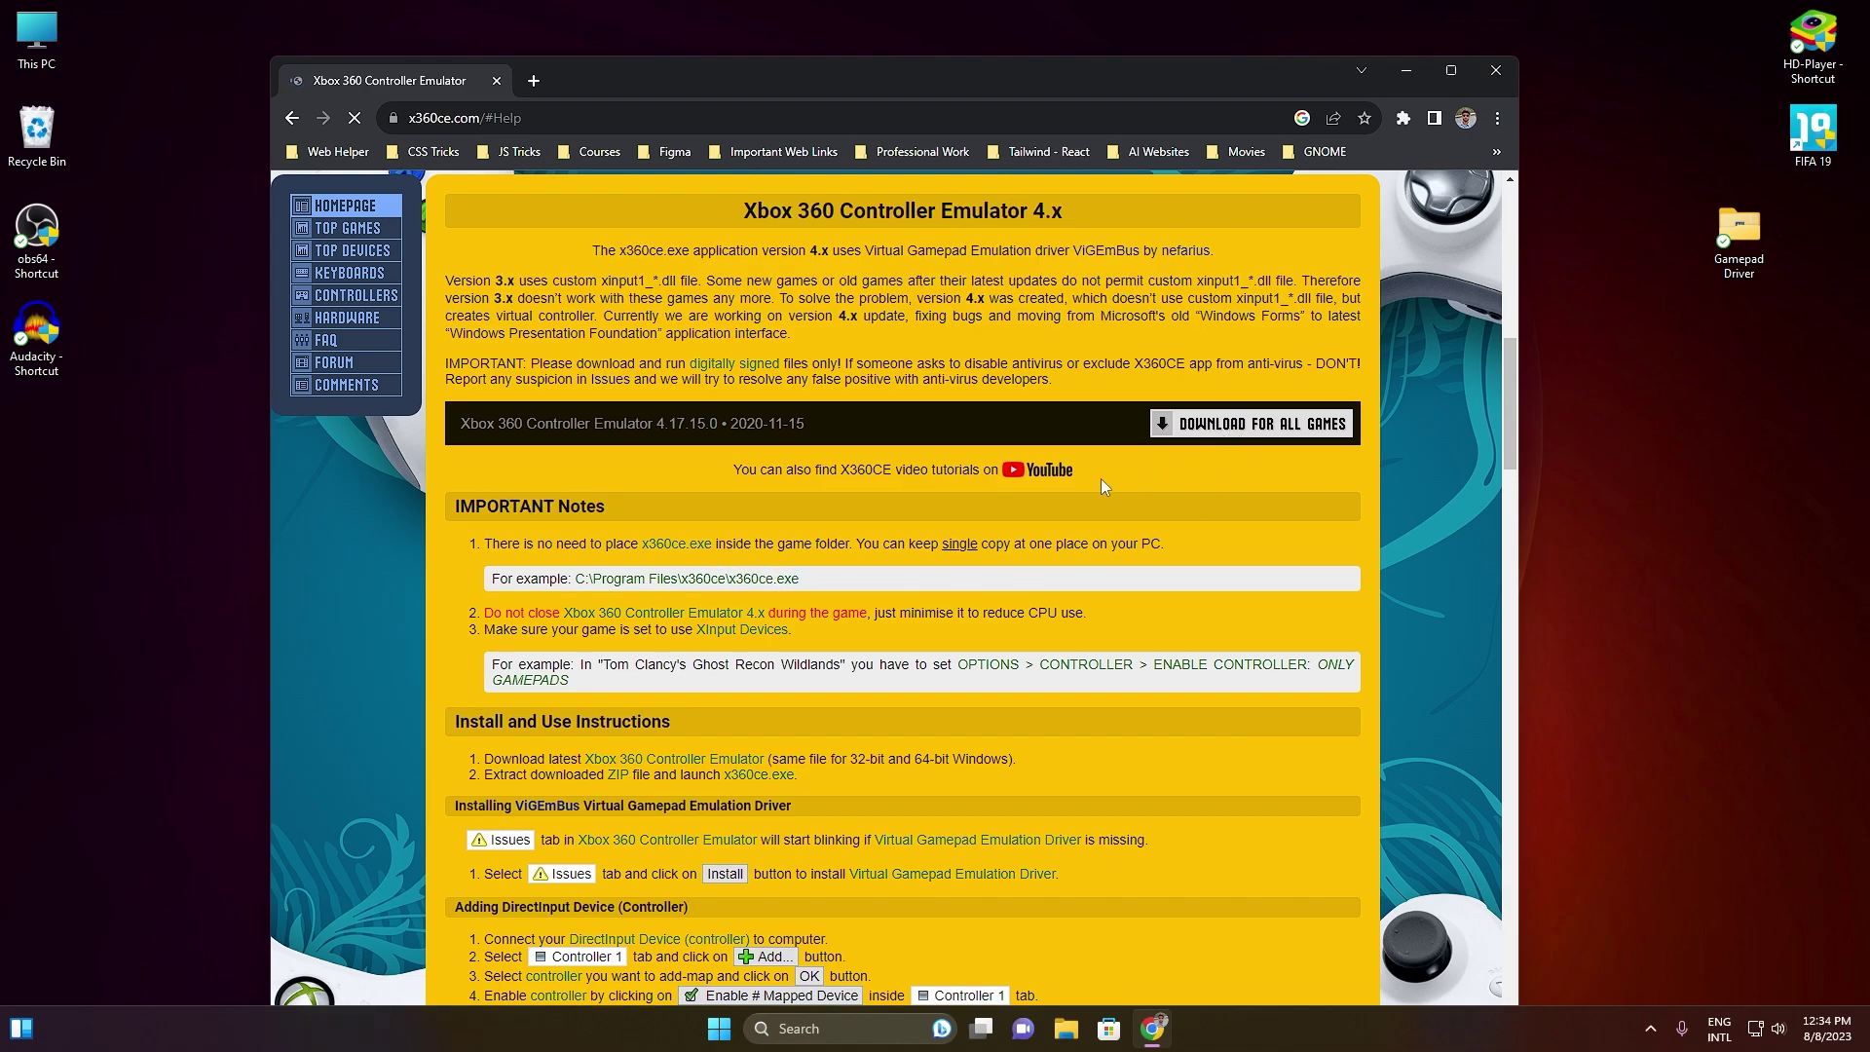
- Download Xbox 360 Controller Emulator 4.17.15.0 for all games to the Desktop as the x360ce zip and close the browser
{"action": "left_click", "coordinate": [1252, 423]}
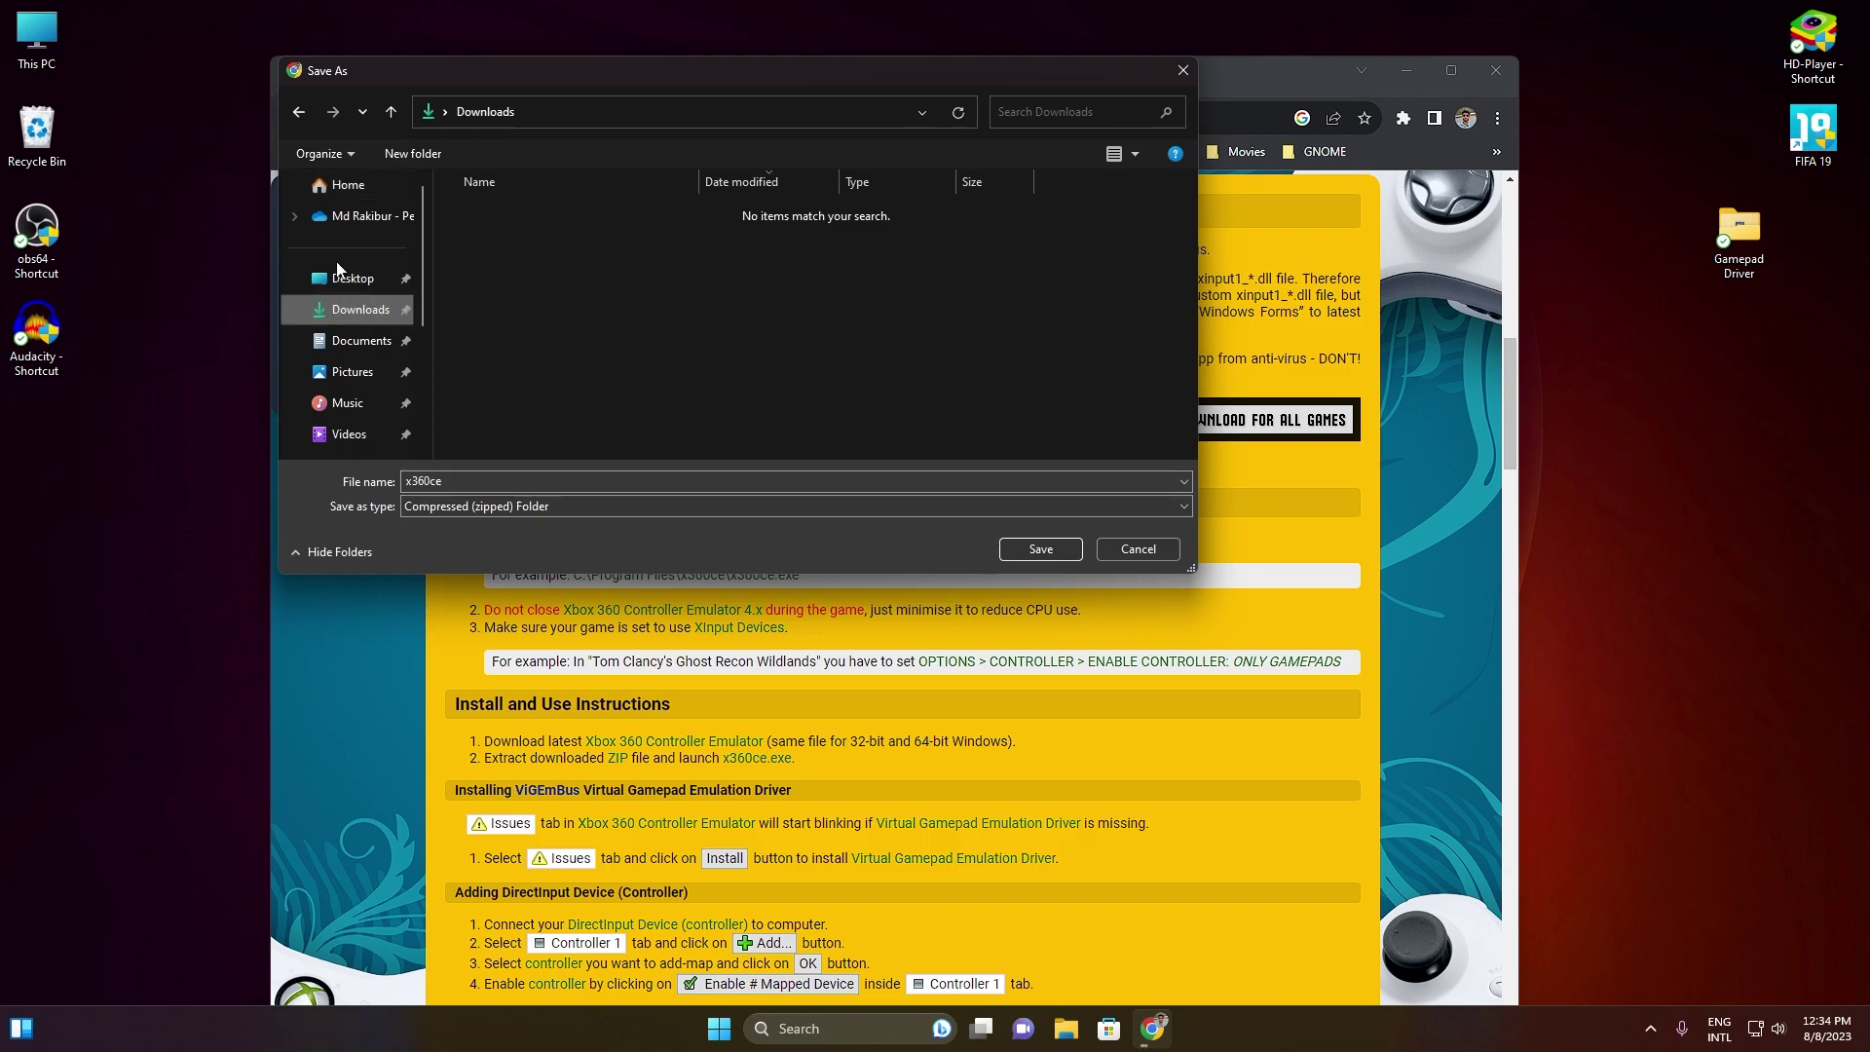
{"action": "left_click", "coordinate": [346, 277]}
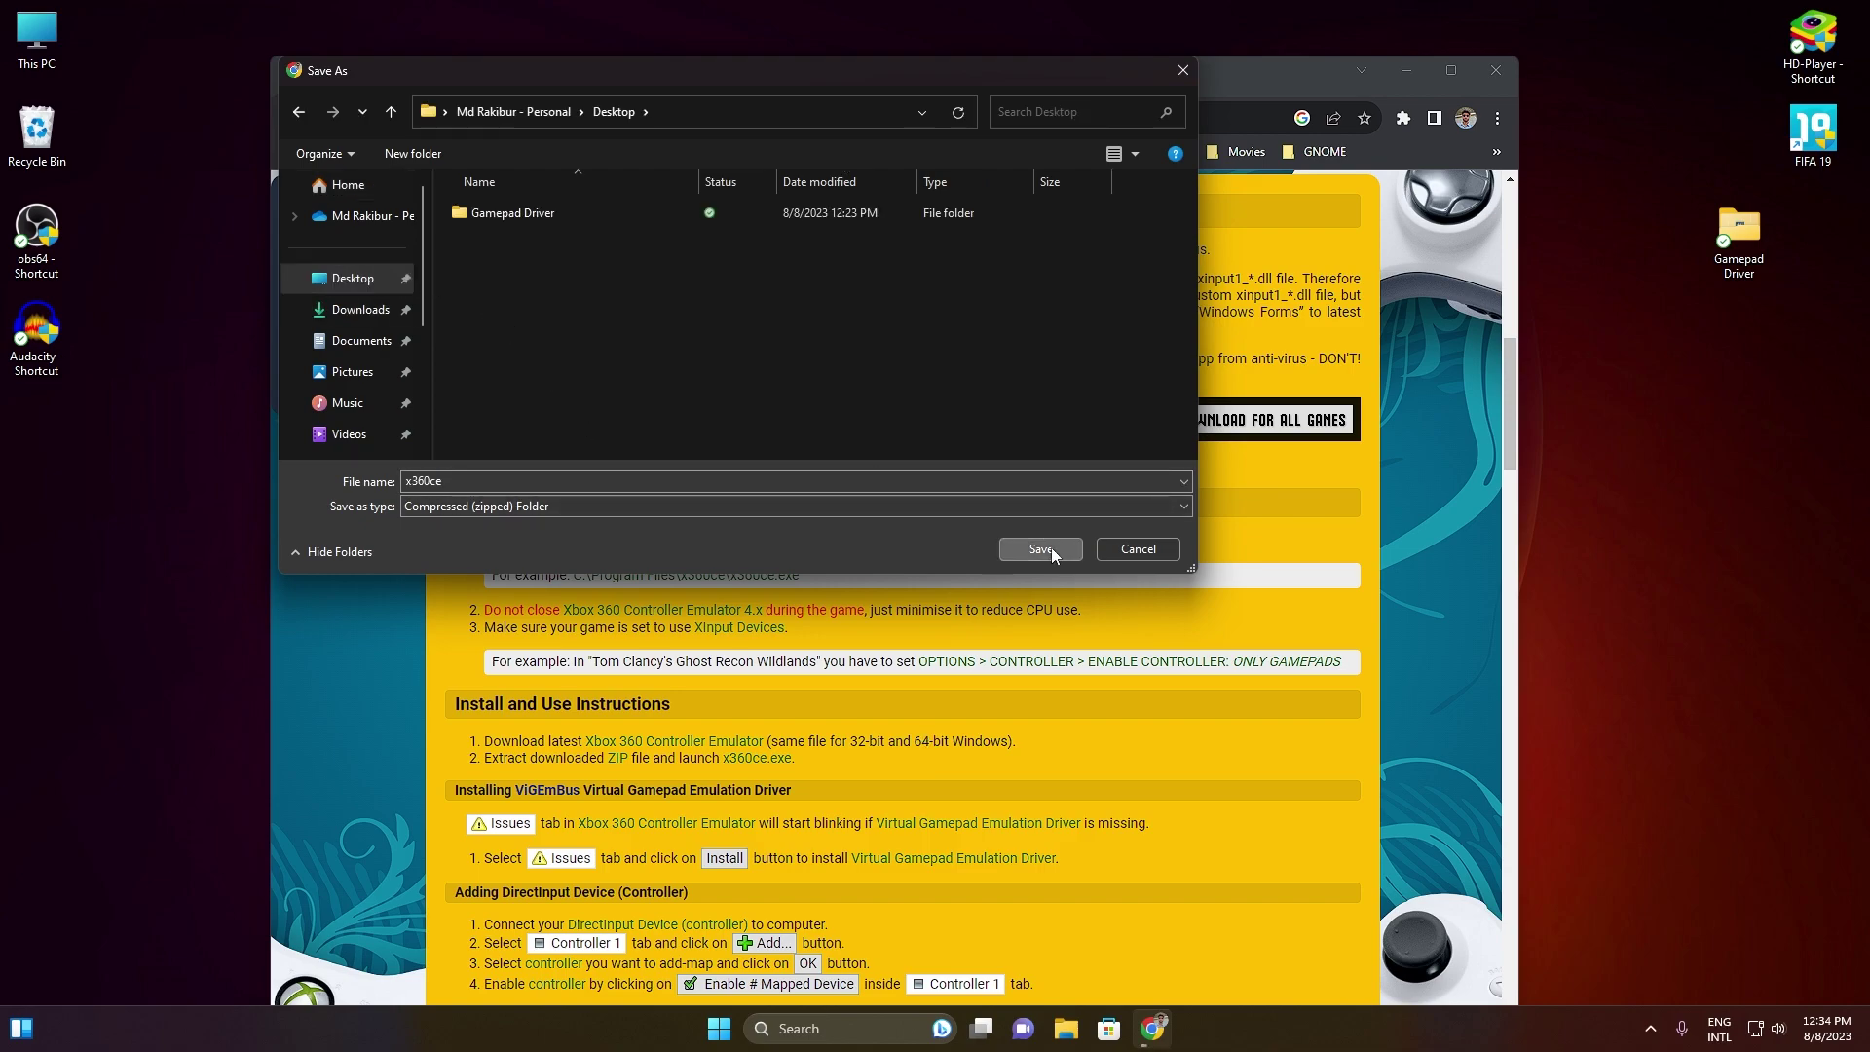
{"action": "left_click", "coordinate": [1042, 550]}
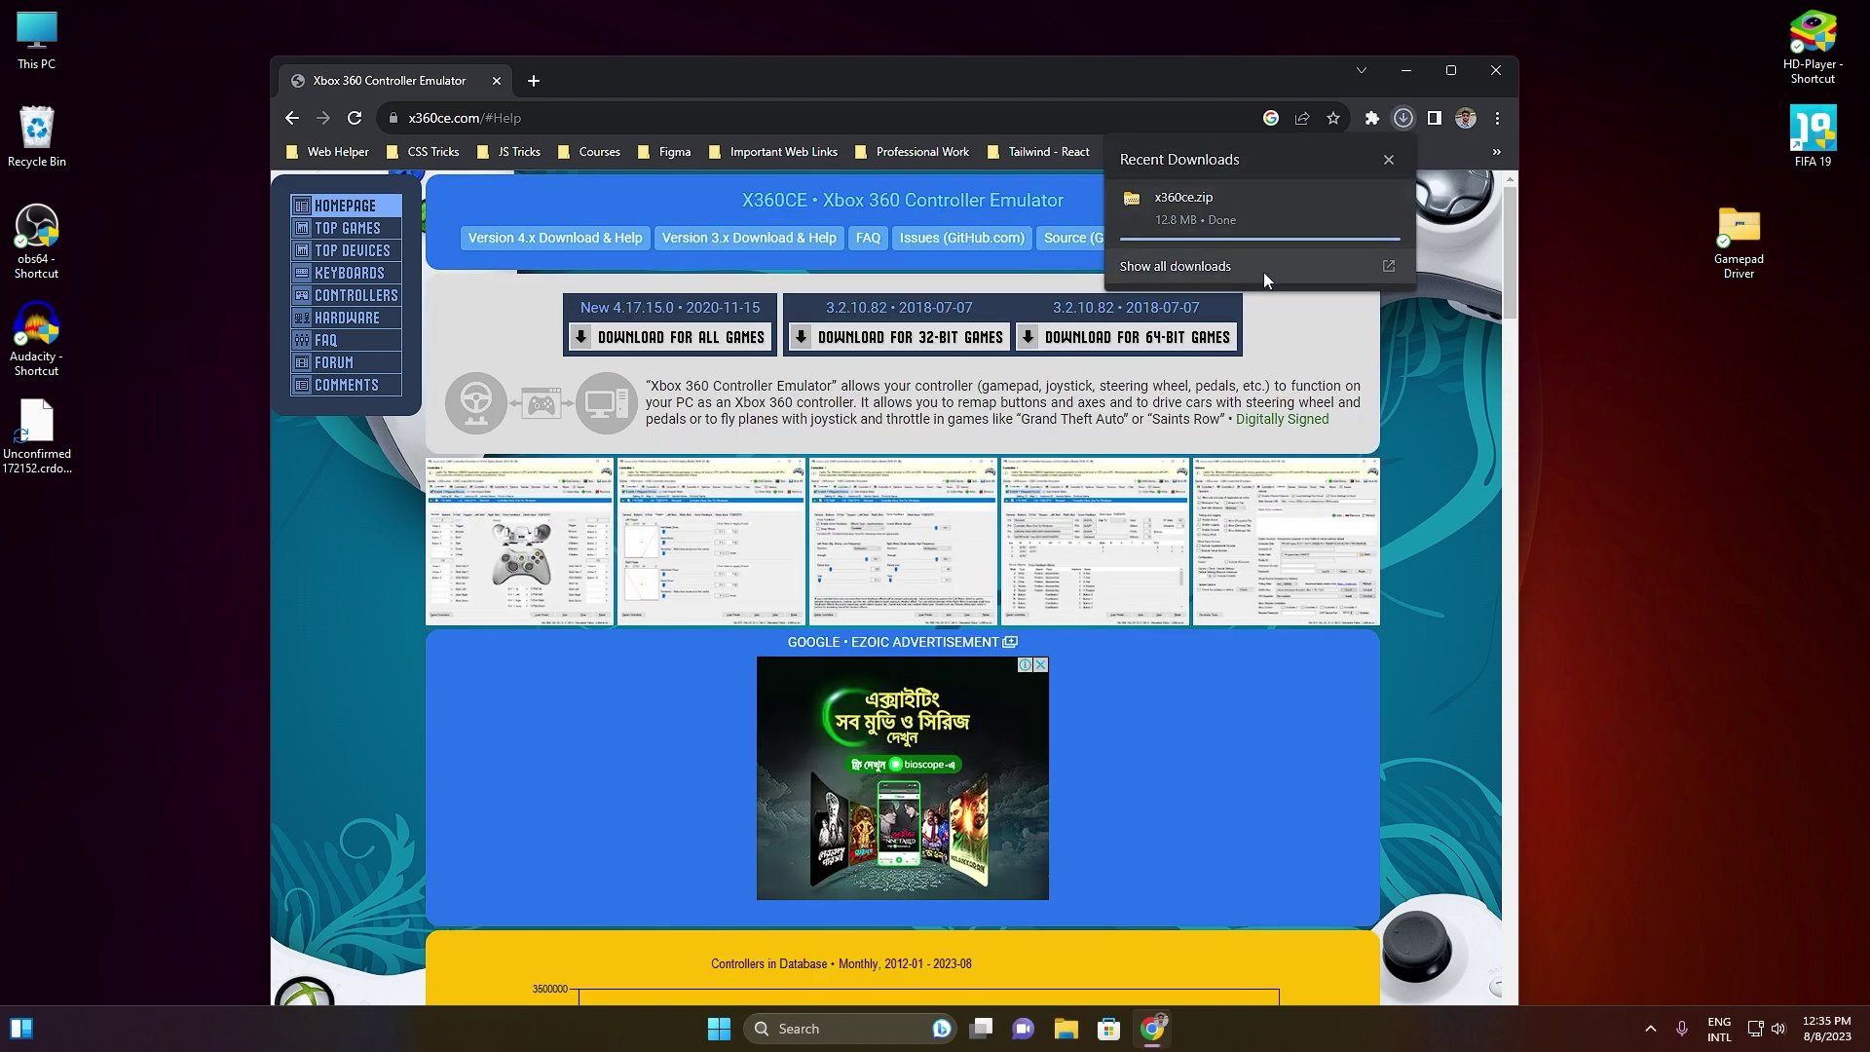
{"action": "left_click", "coordinate": [1212, 263]}
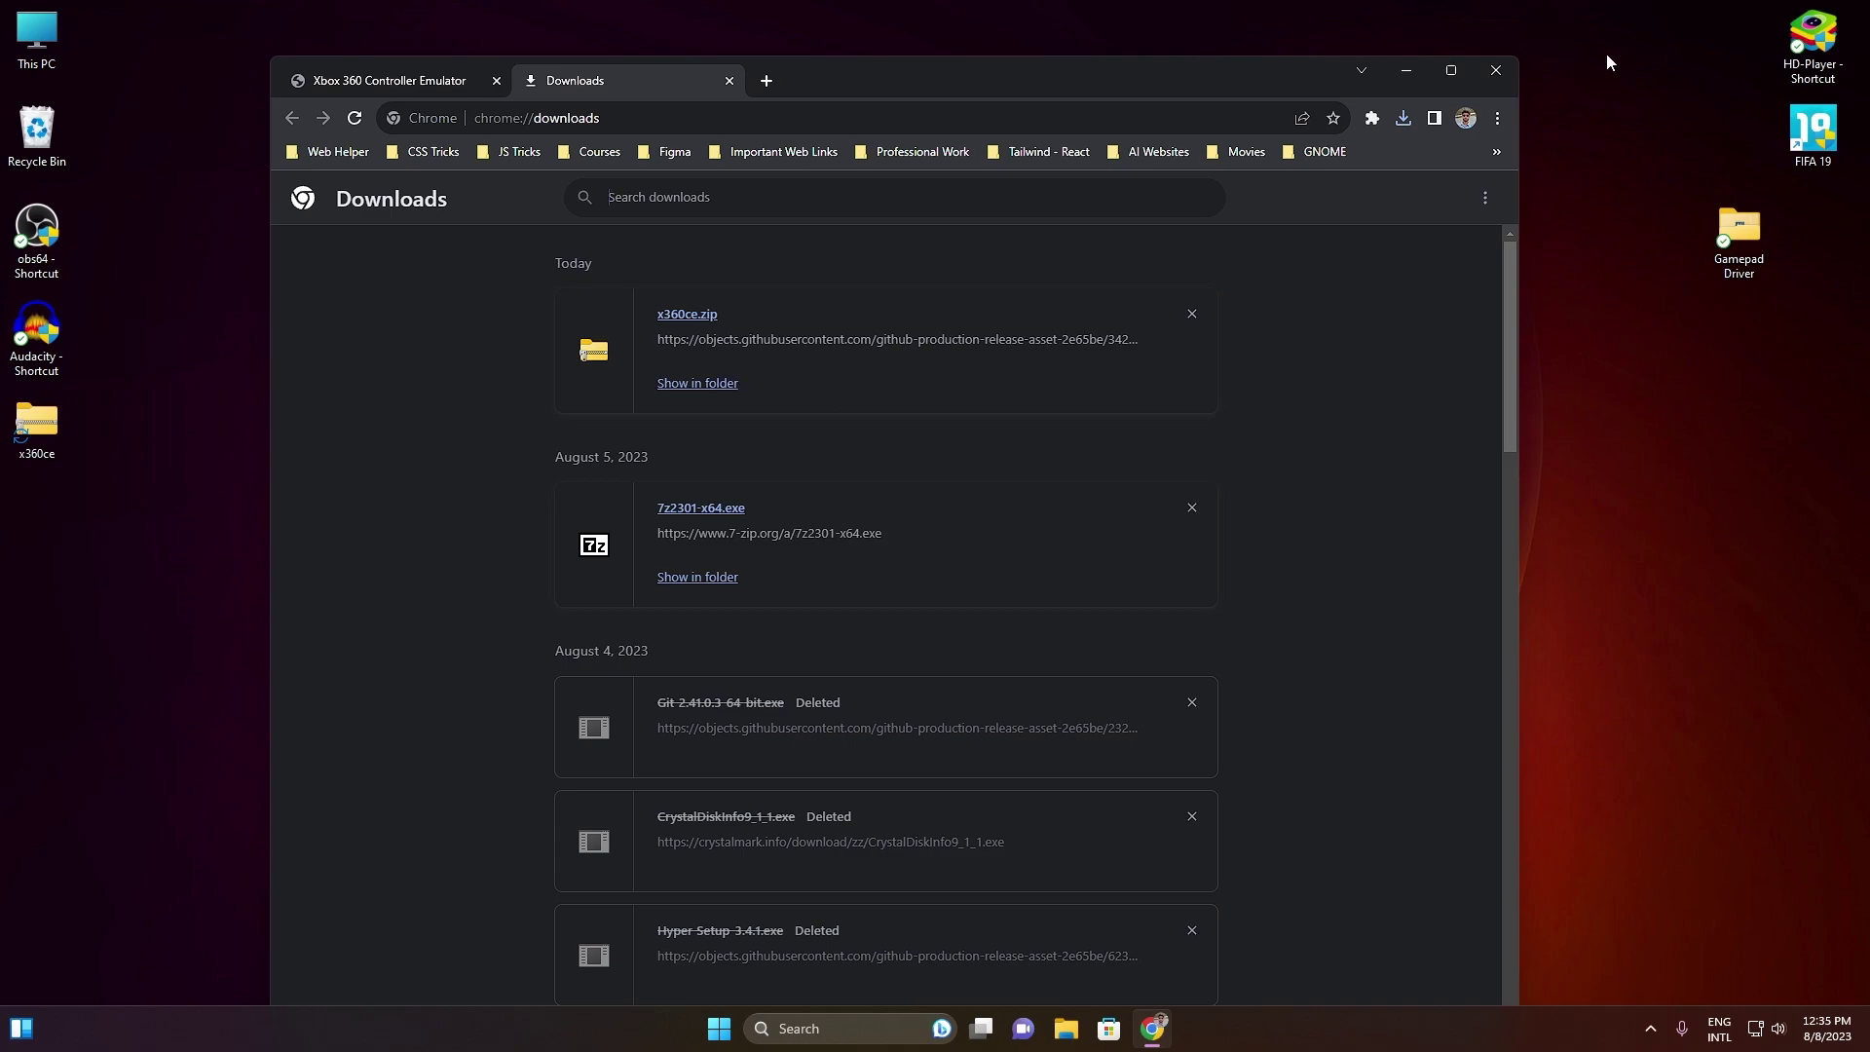
{"action": "left_click", "coordinate": [1496, 70]}
- Place the x360ce archive on a free area of the desktop and extract it with 7-Zip to its own x360ce folder
{"action": "left_click_drag", "start_coordinate": [37, 429], "coordinate": [1118, 484]}
{"action": "right_click", "coordinate": [1218, 440]}
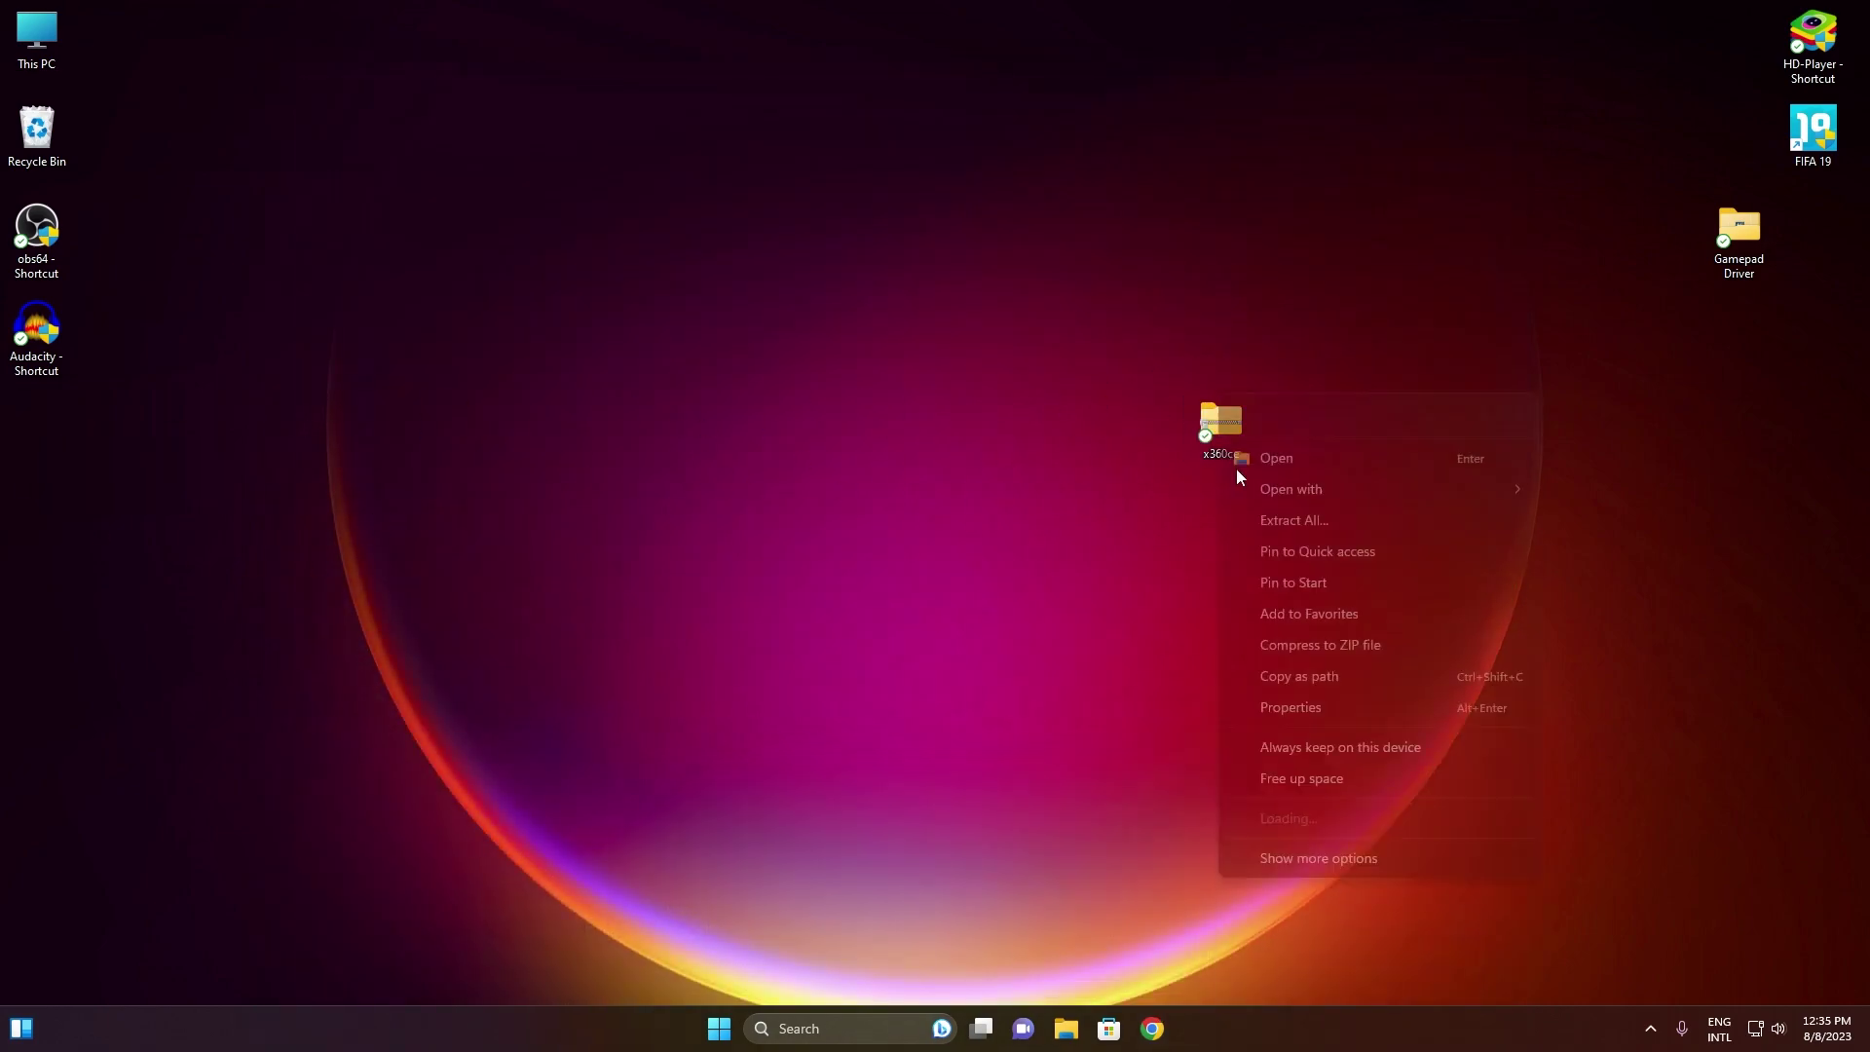
{"action": "mouse_move", "coordinate": [1314, 497]}
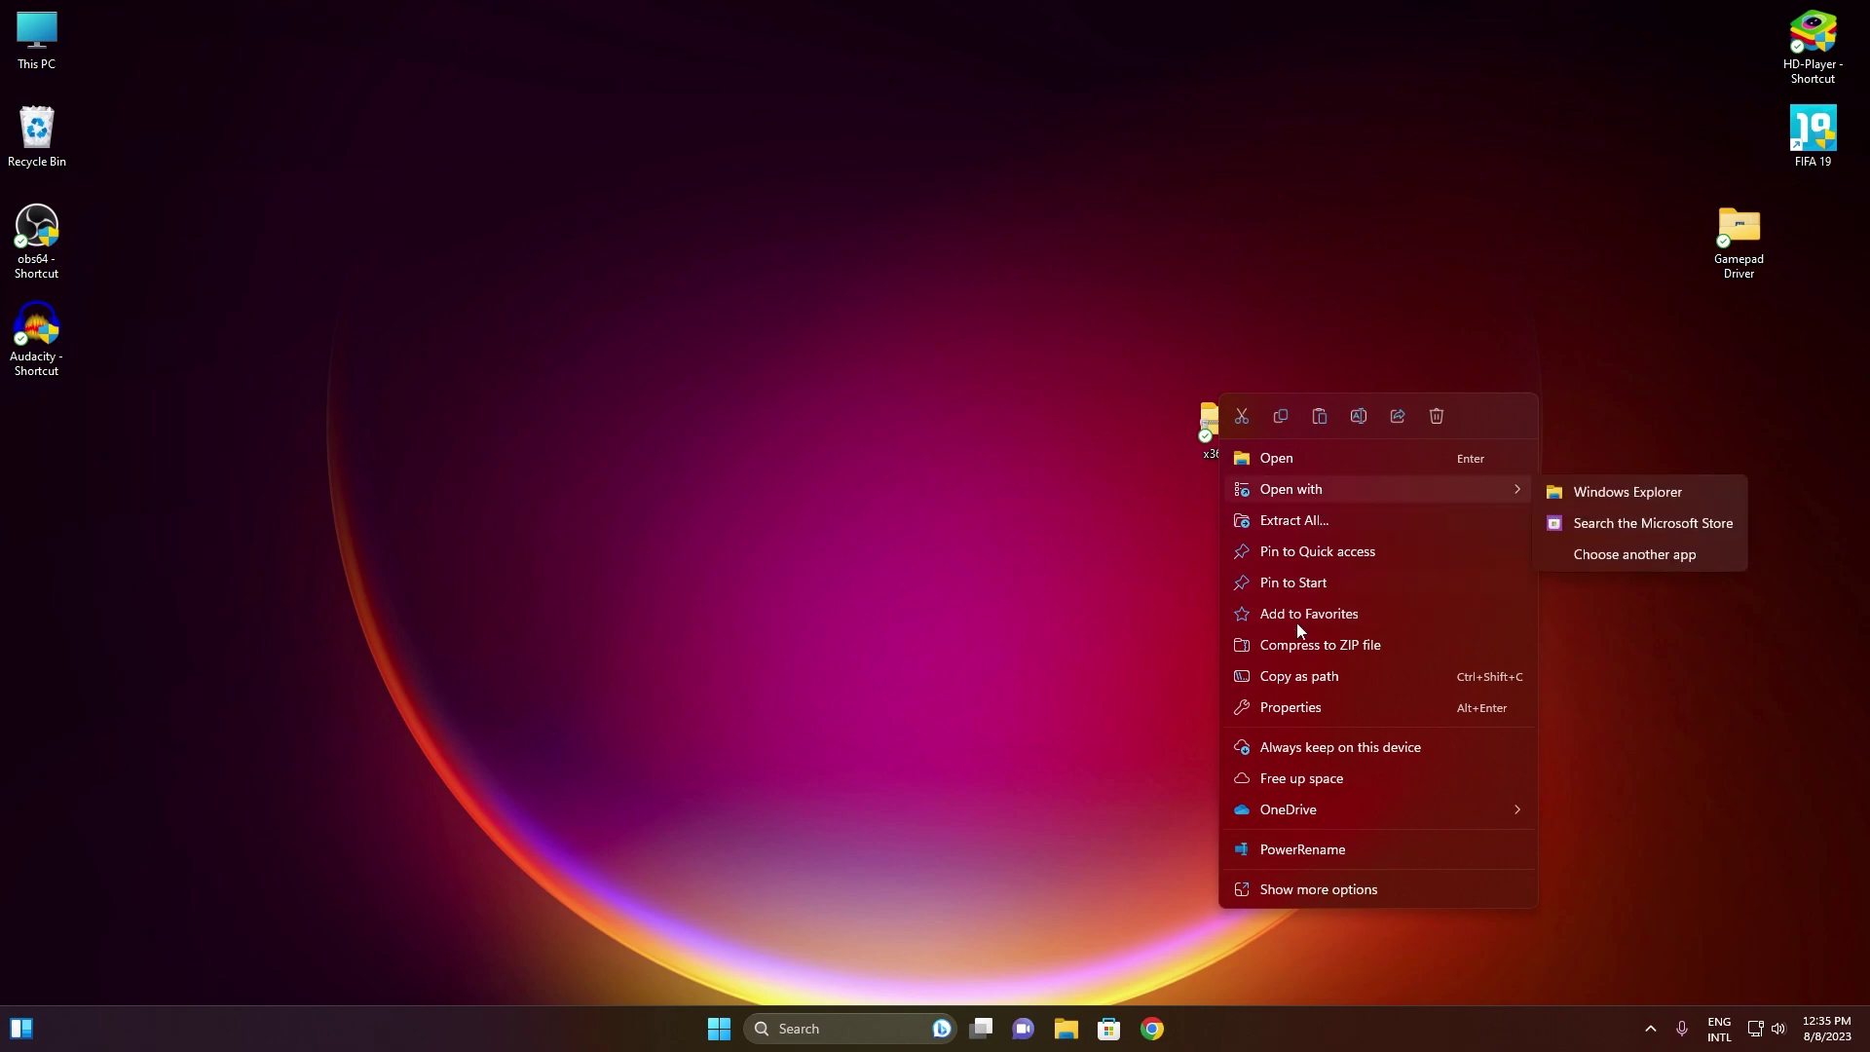
{"action": "left_click", "coordinate": [1299, 889]}
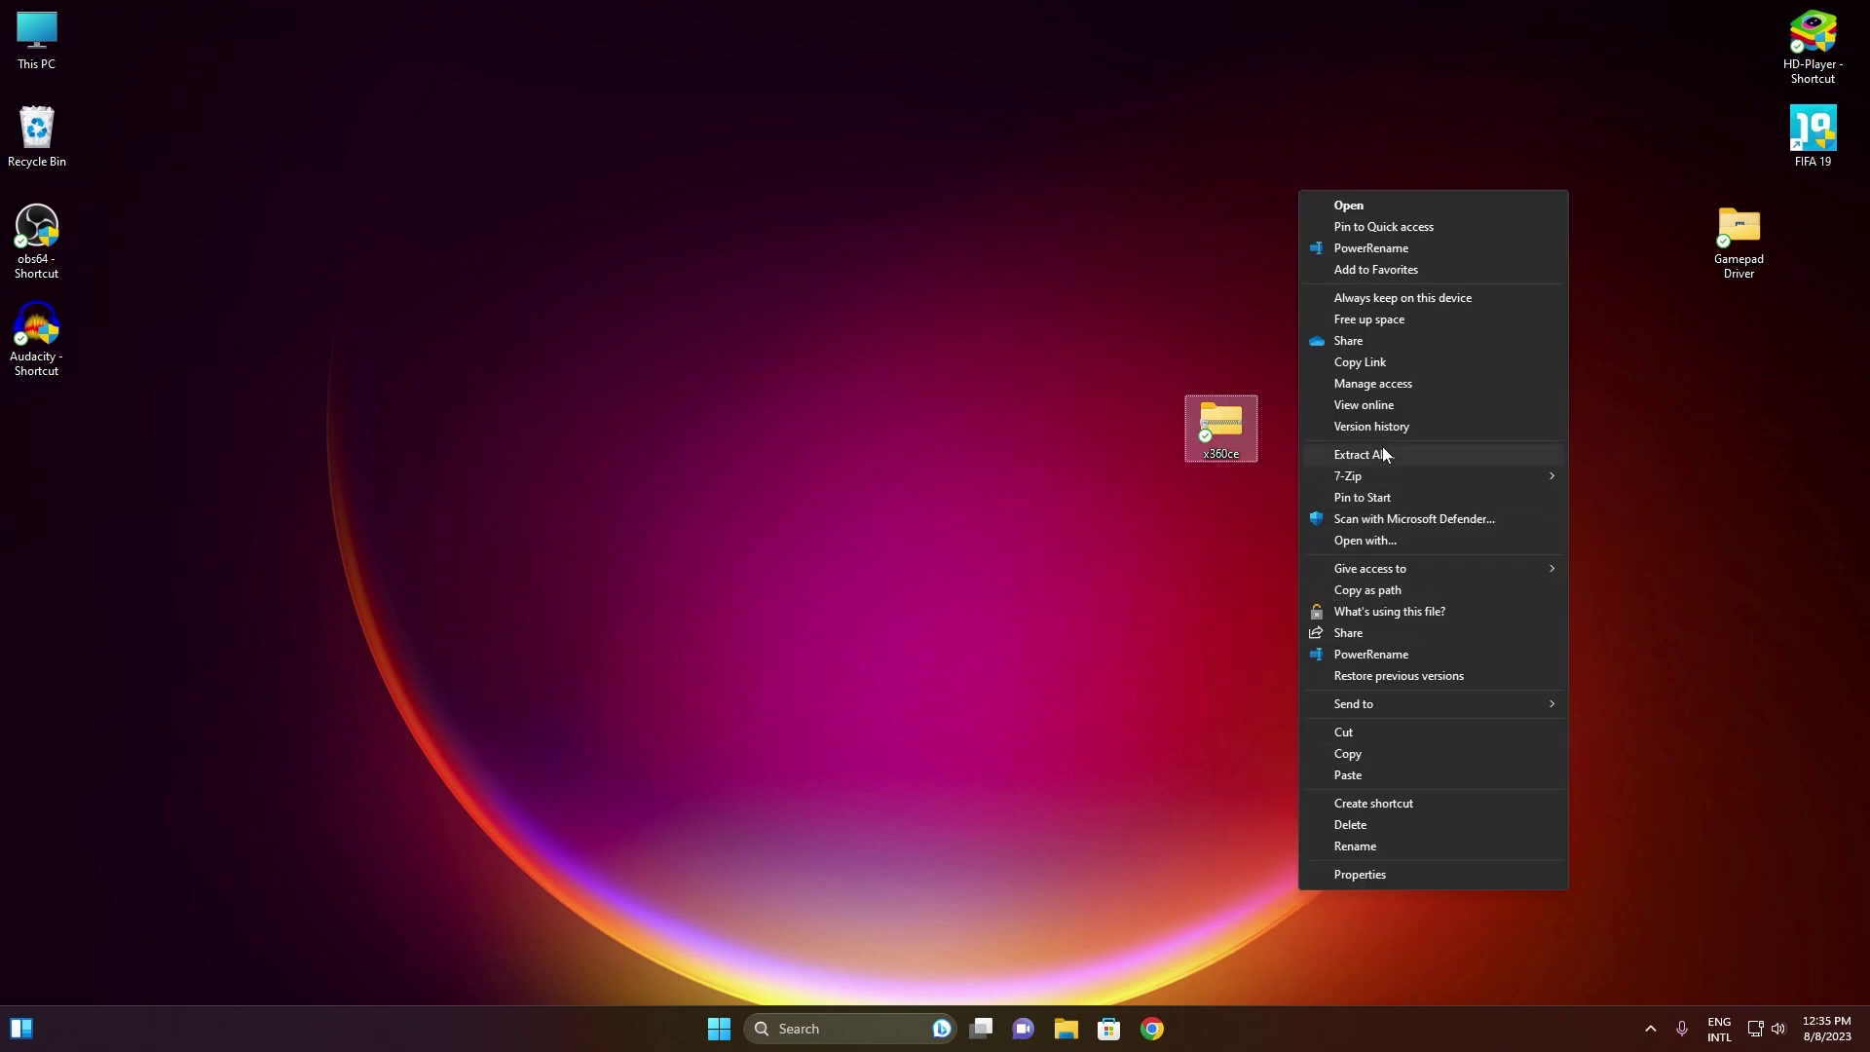
{"action": "mouse_move", "coordinate": [1383, 478]}
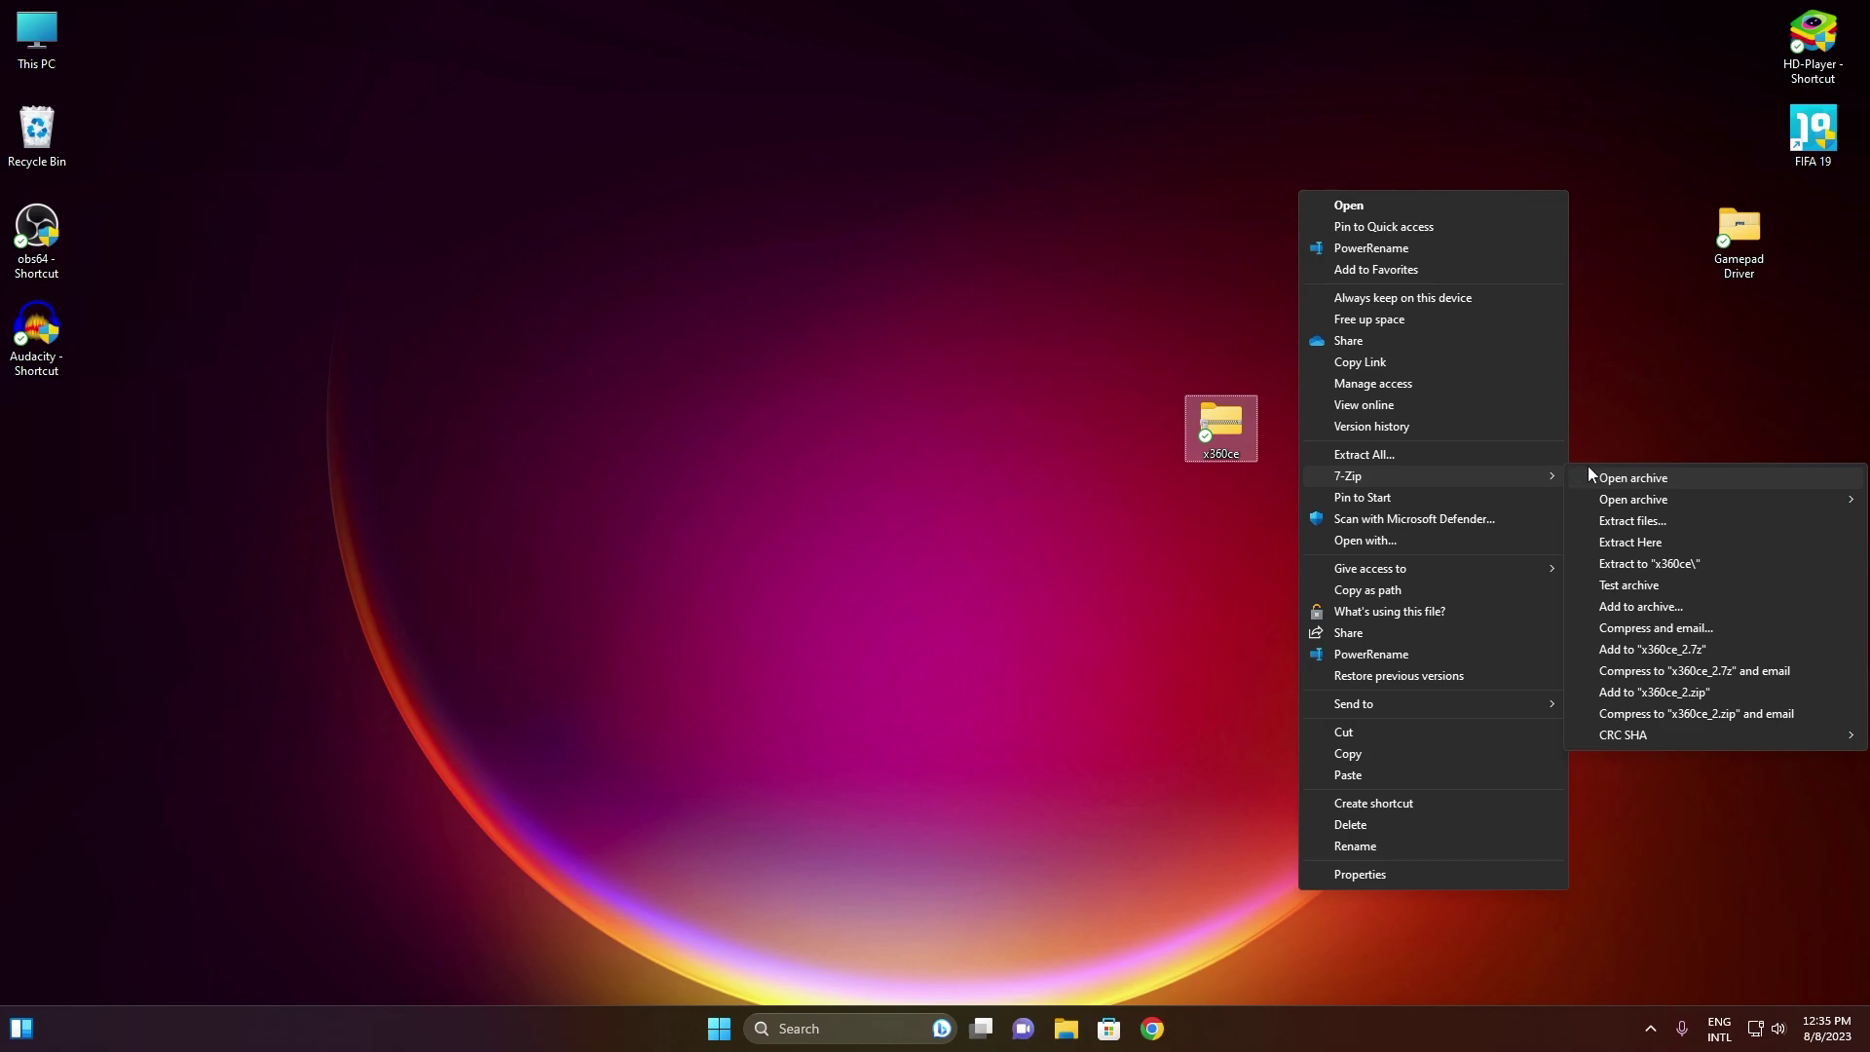
{"action": "left_click", "coordinate": [1668, 560]}
{"action": "left_click", "coordinate": [934, 646]}
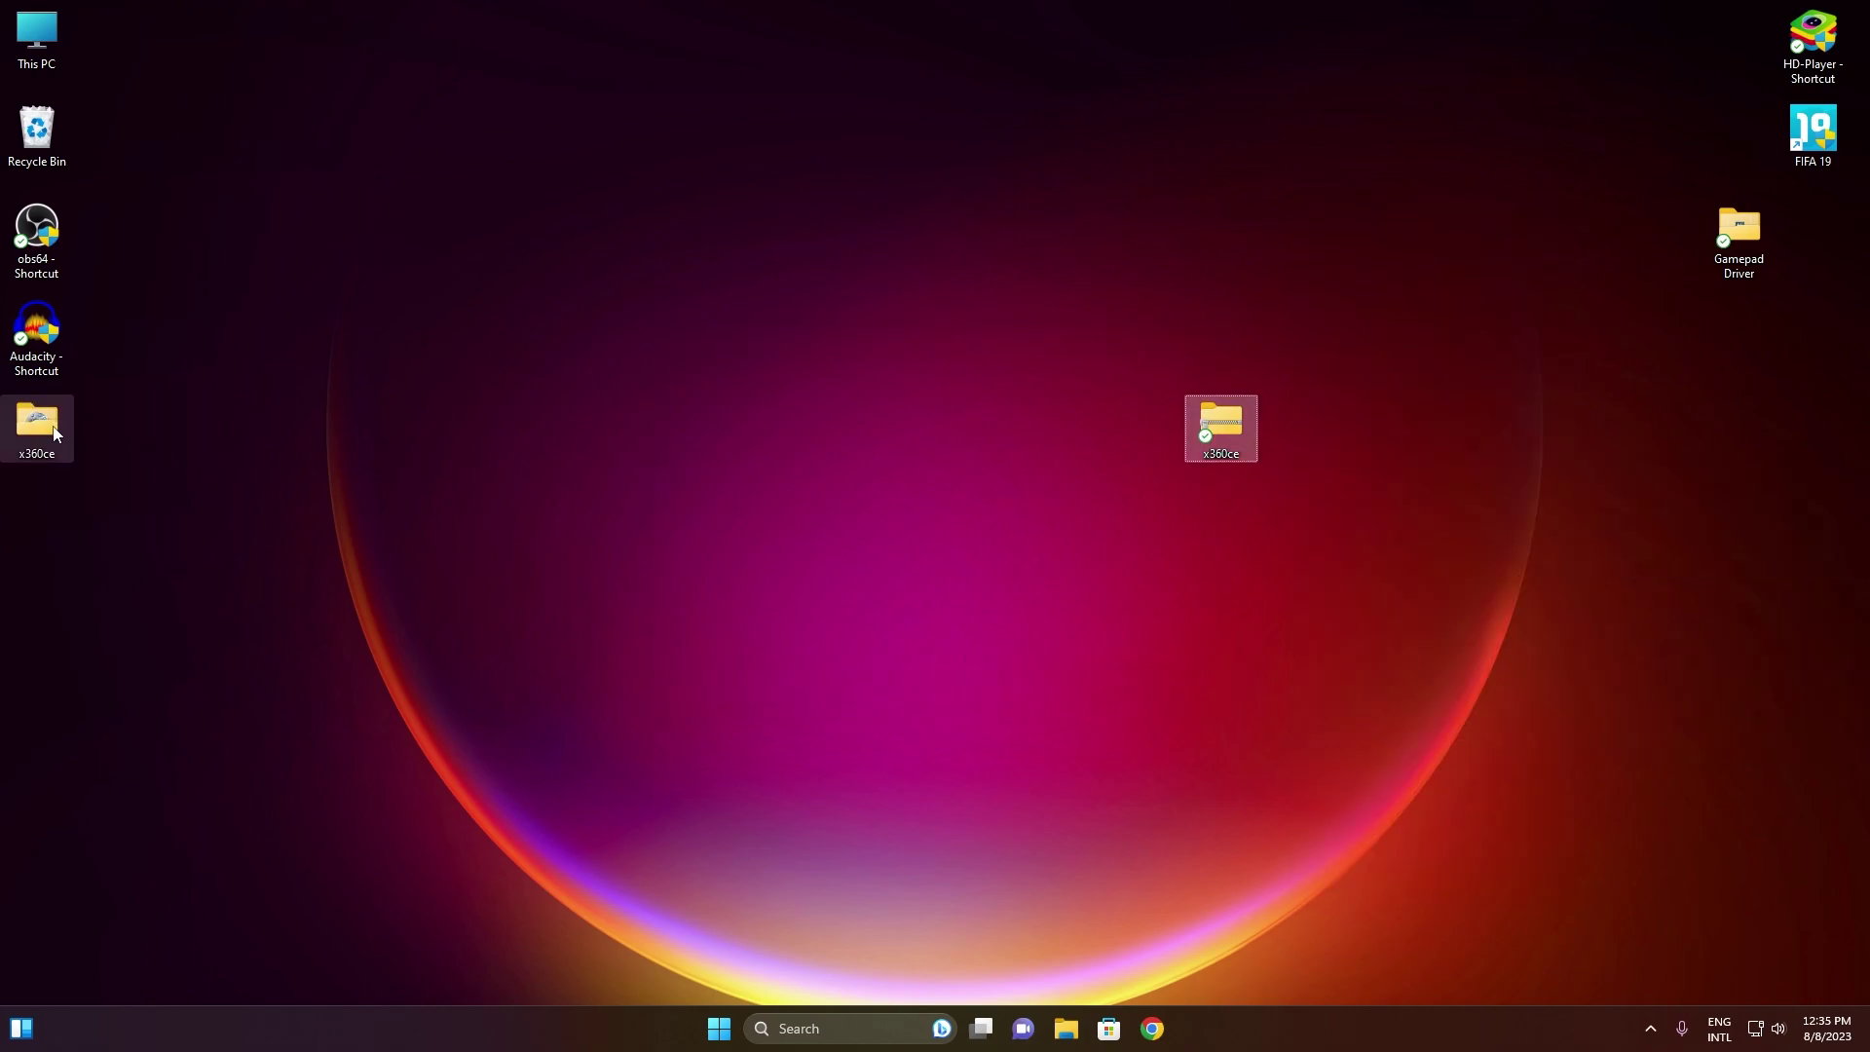
- Move the extracted x360ce folder to a free area of the desktop, check its contents, and close the folder window
{"action": "left_click_drag", "start_coordinate": [36, 424], "coordinate": [633, 336]}
{"action": "double_click", "coordinate": [651, 356]}
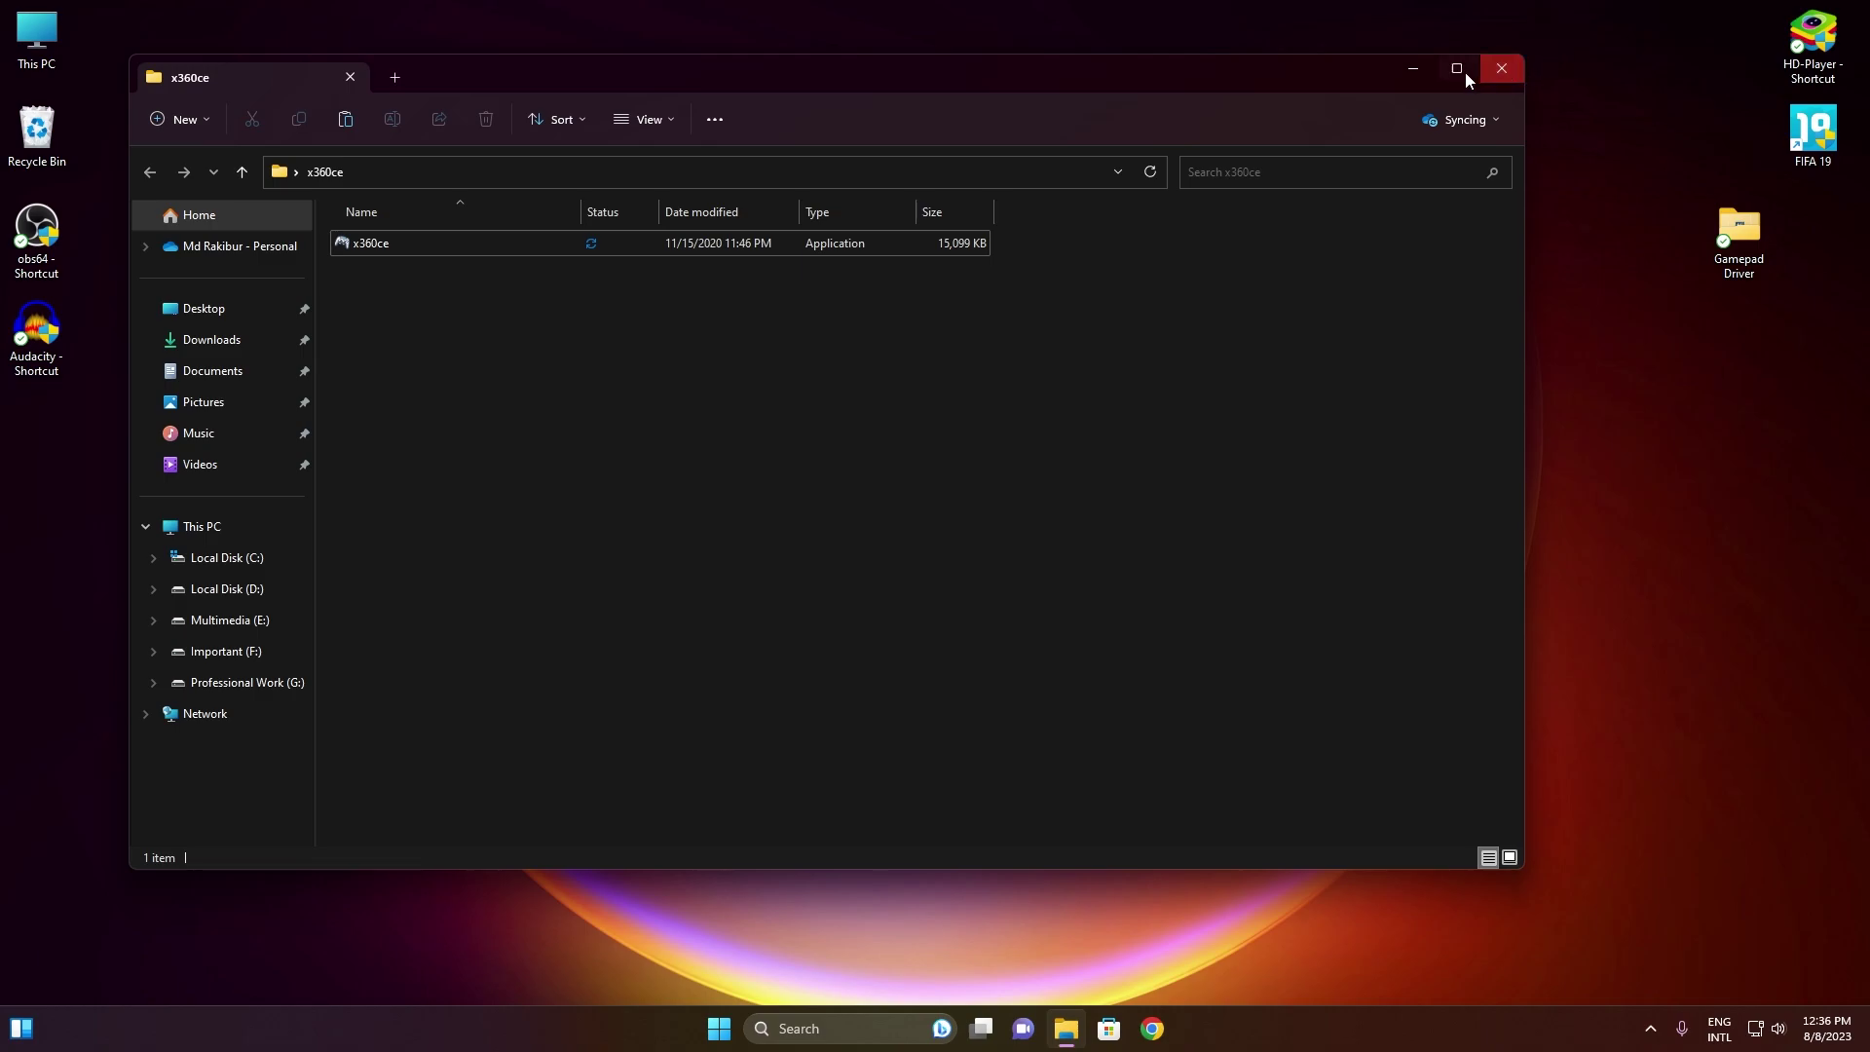
{"action": "left_click", "coordinate": [1508, 68]}
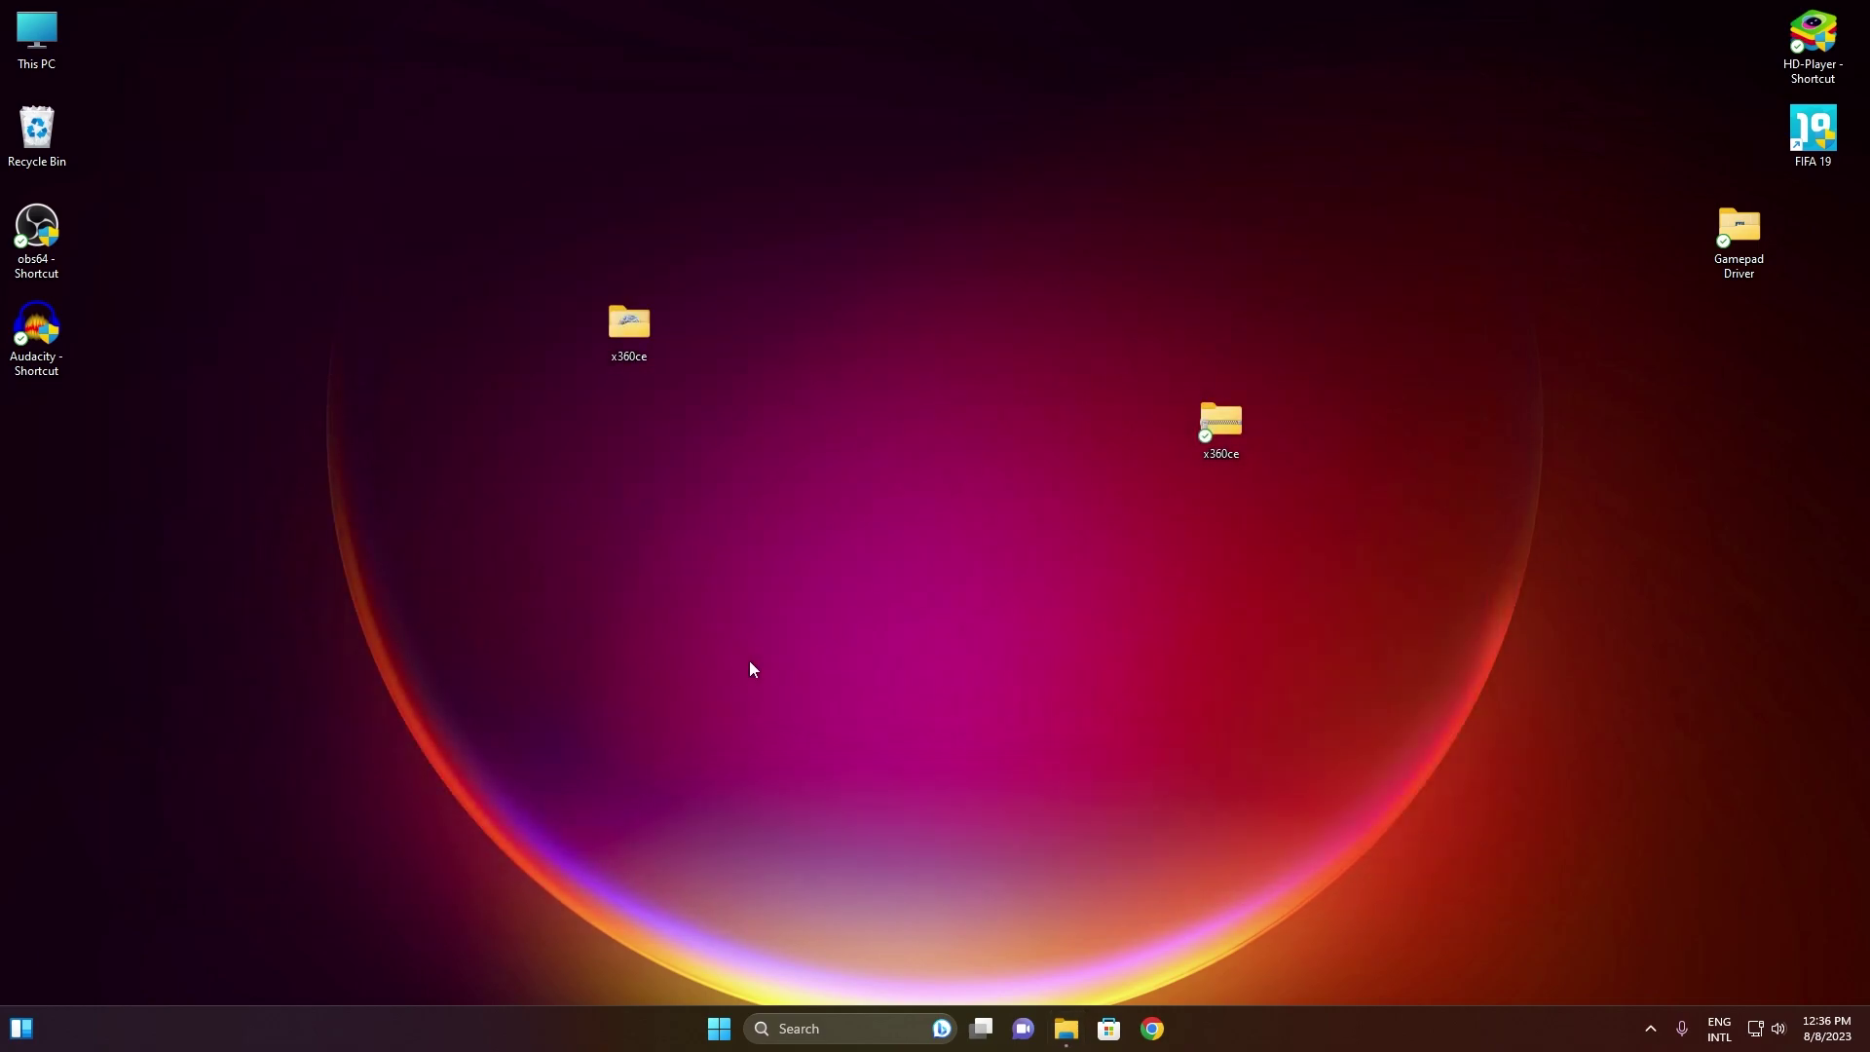
- Move the x360ce folder from the desktop into Program Files on Local Disk (C:), granting administrator permission for all current items
{"action": "double_click", "coordinate": [636, 338]}
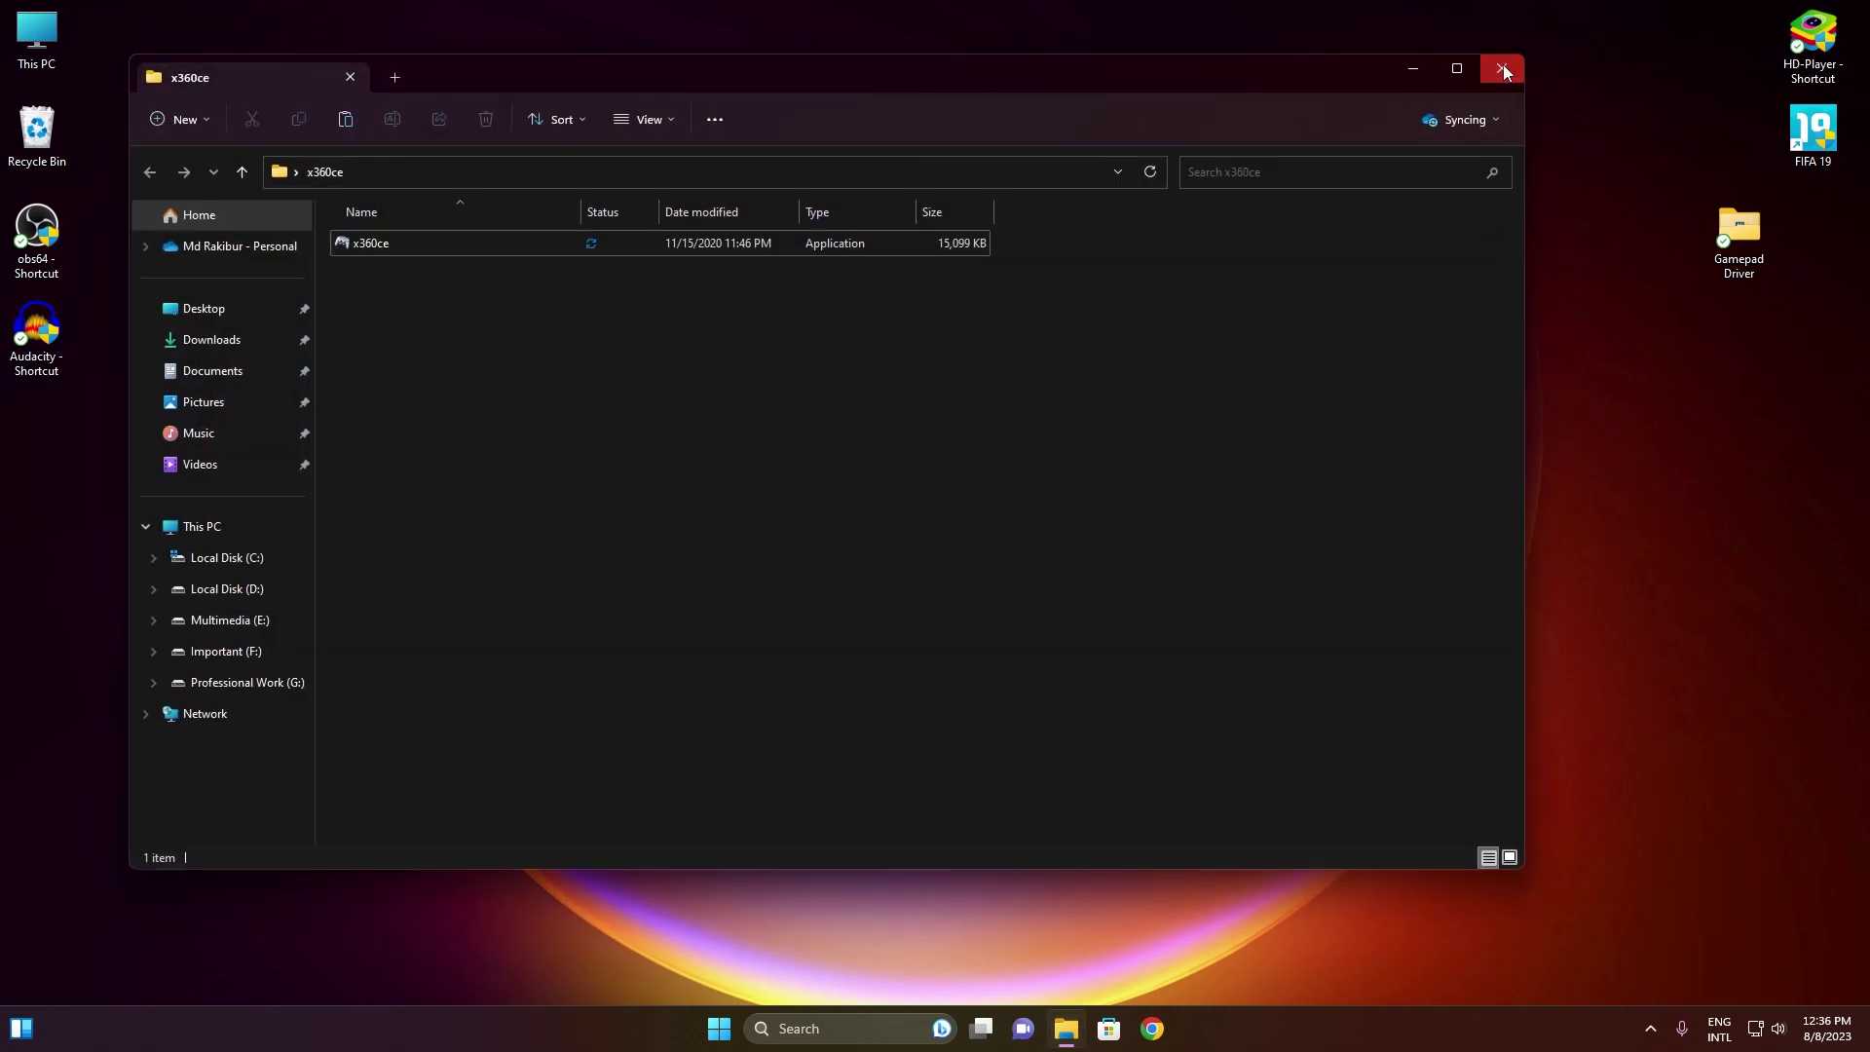
{"action": "left_click", "coordinate": [1504, 71]}
{"action": "double_click", "coordinate": [36, 34]}
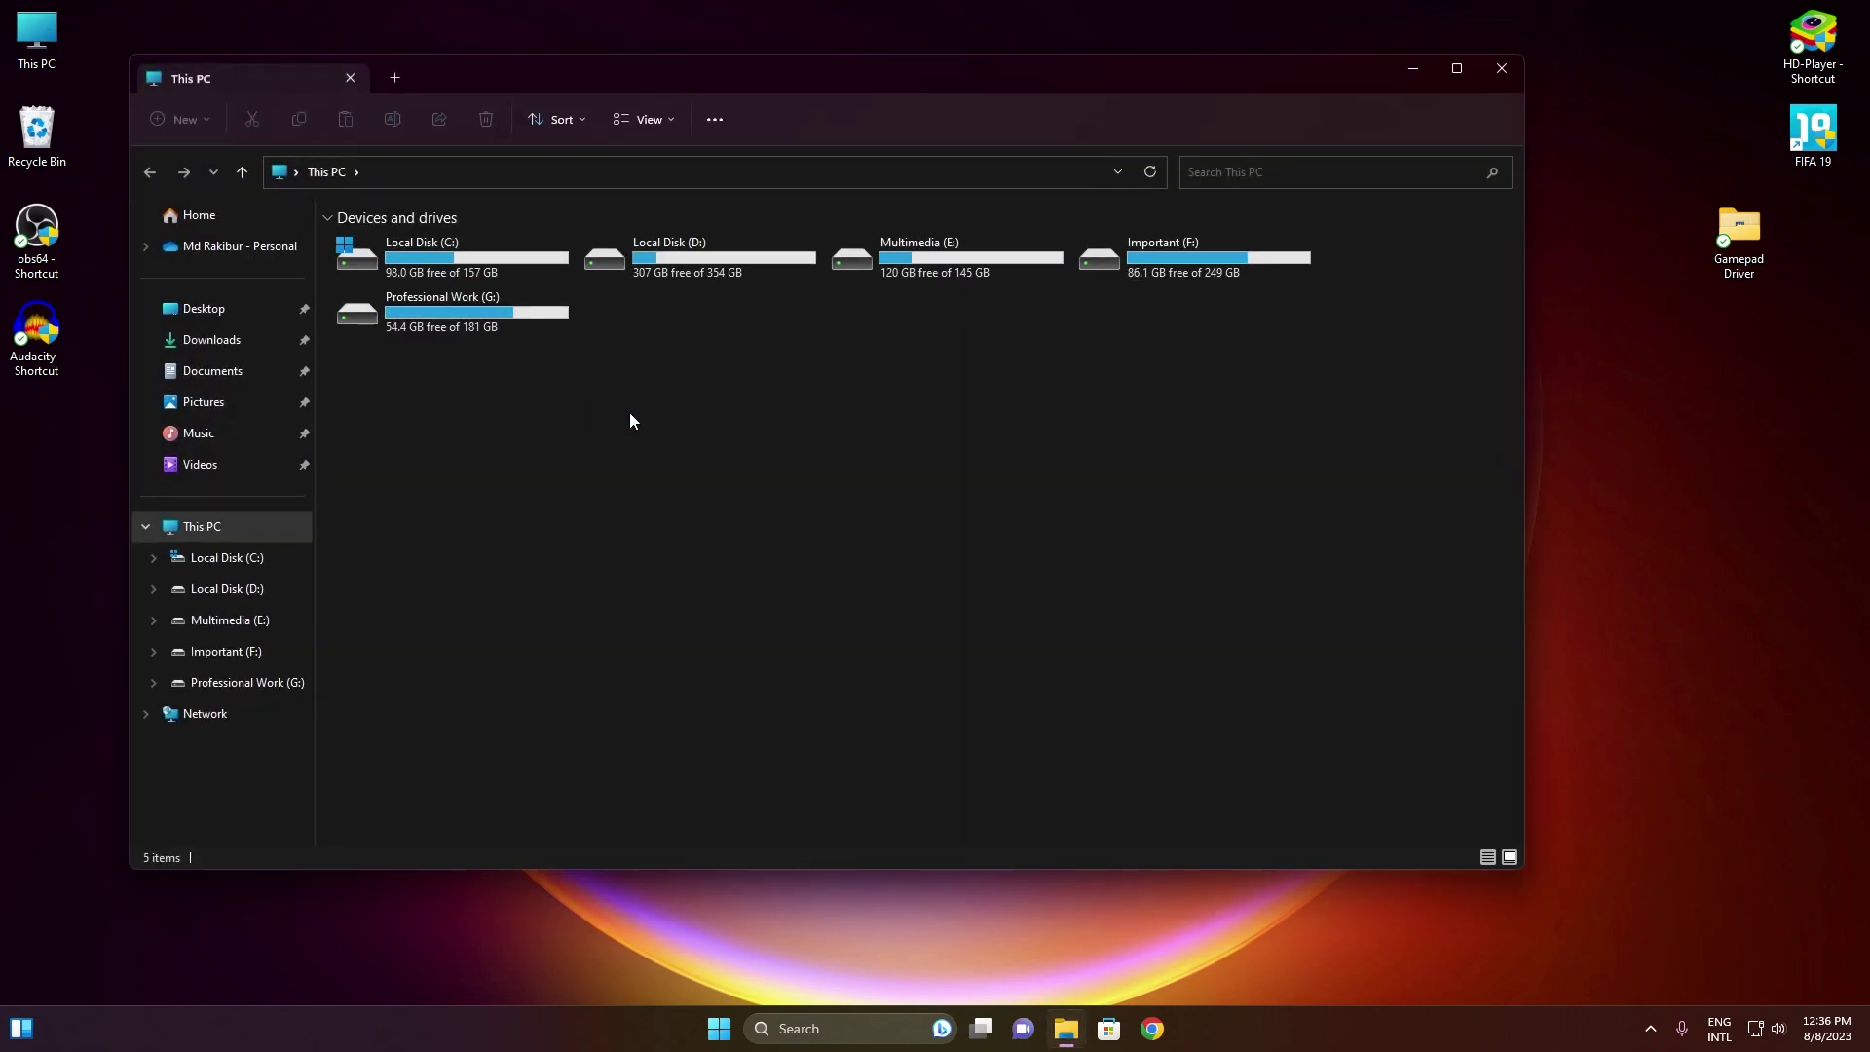
{"action": "double_click", "coordinate": [482, 250]}
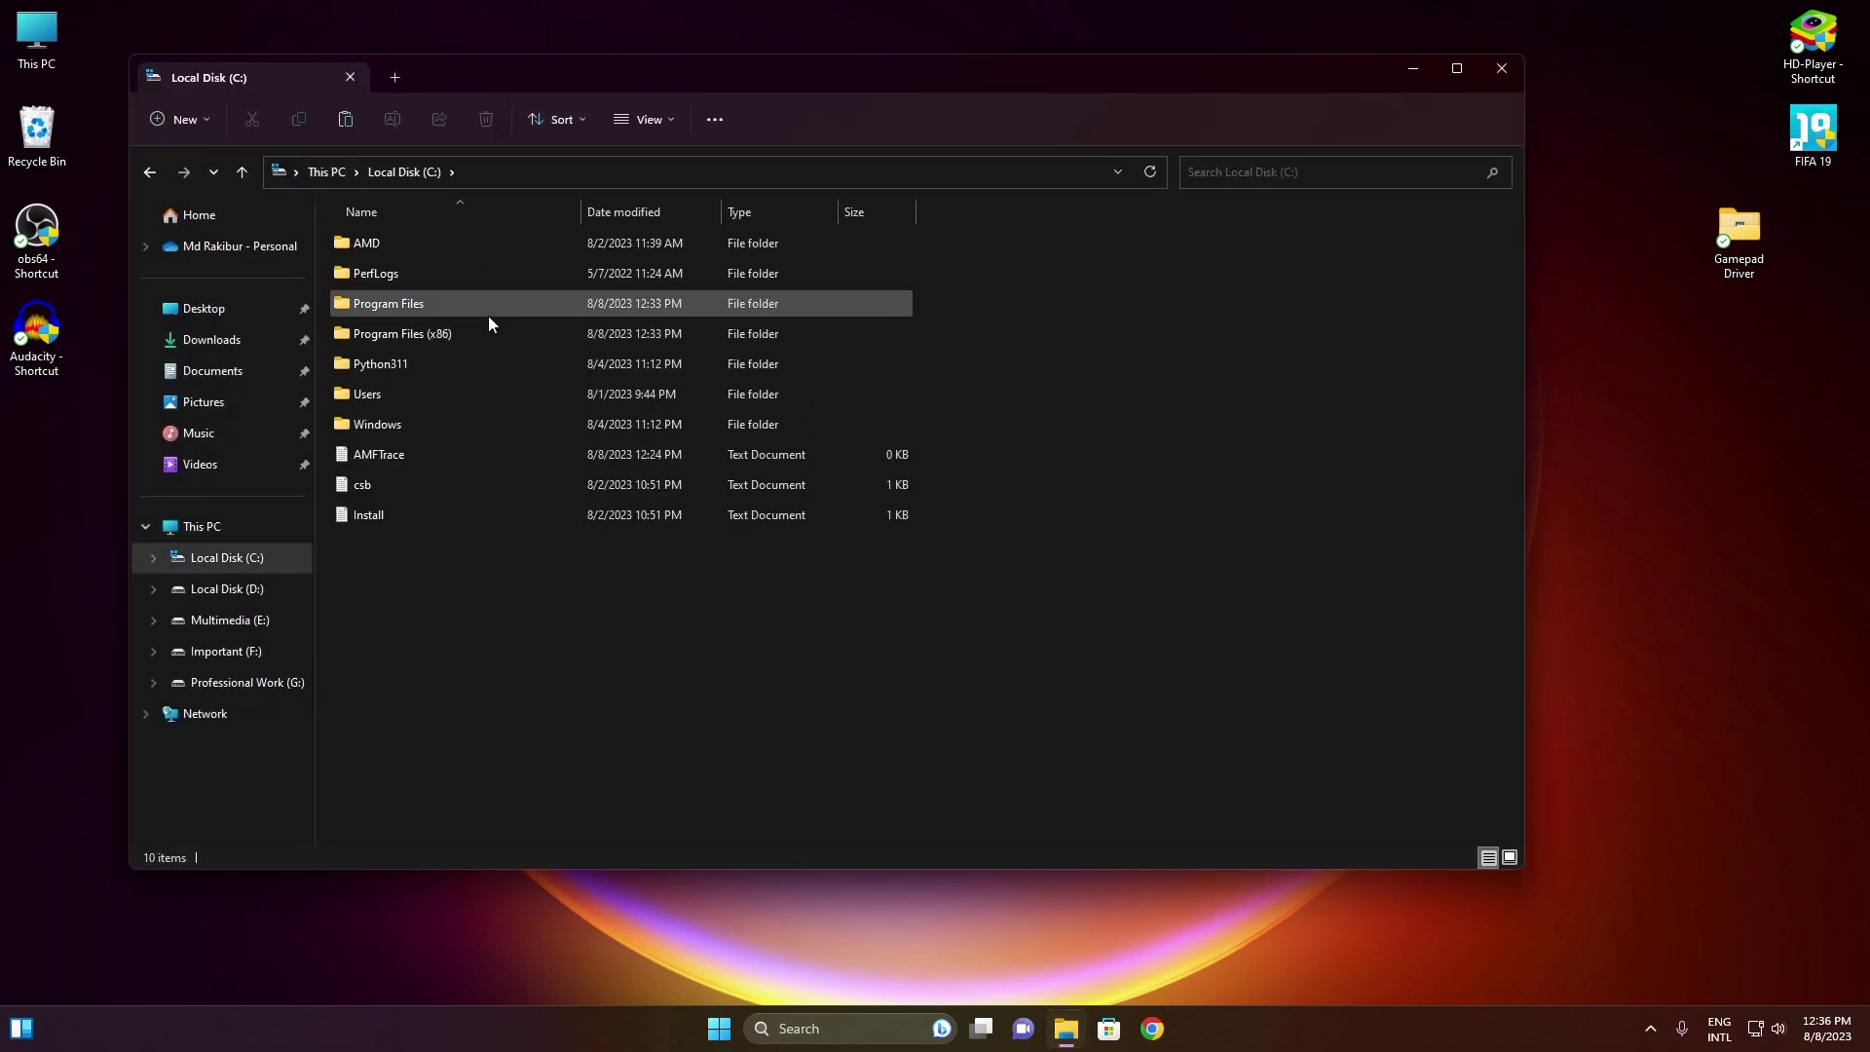
{"action": "double_click", "coordinate": [488, 314]}
{"action": "left_click_drag", "start_coordinate": [600, 85], "coordinate": [720, 419]}
{"action": "left_click_drag", "start_coordinate": [628, 334], "coordinate": [1218, 769]}
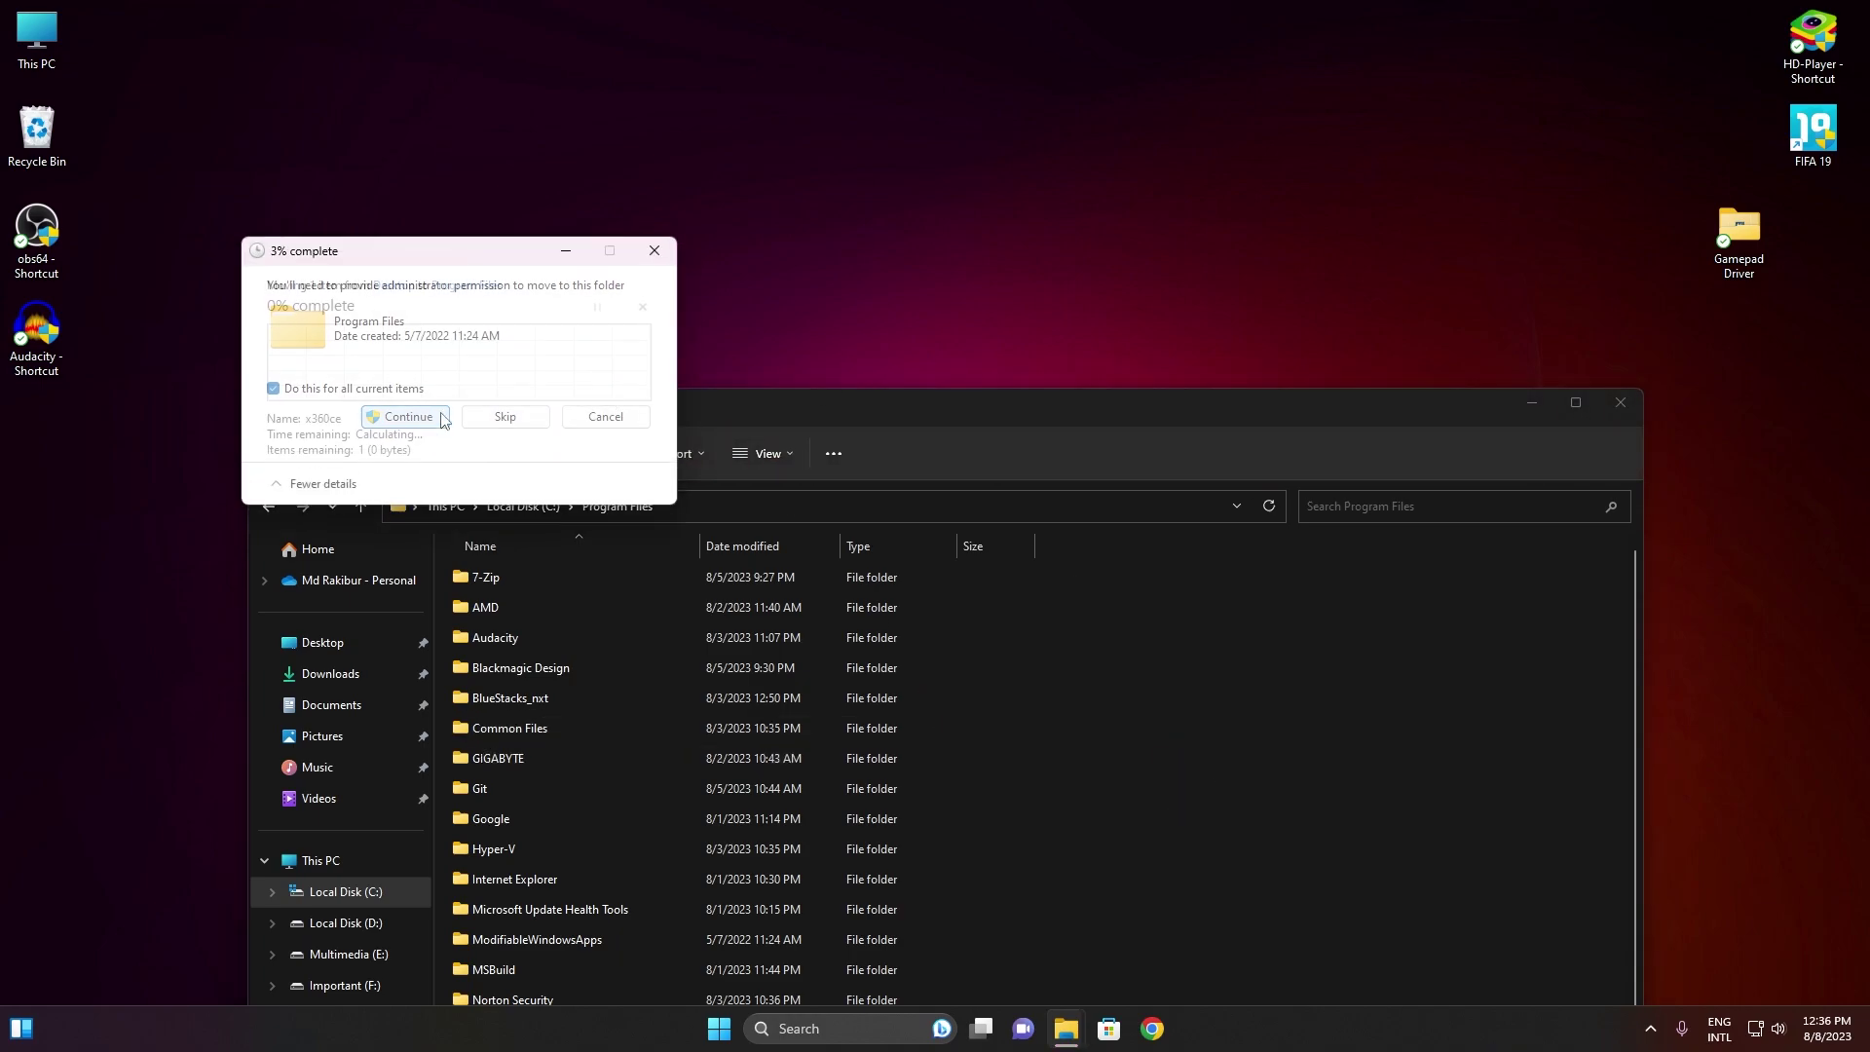
{"action": "left_click", "coordinate": [426, 418]}
- Run the x360ce application from its Program Files folder as administrator, allow it, and place its window on a free area
{"action": "left_click_drag", "start_coordinate": [855, 407], "coordinate": [846, 199]}
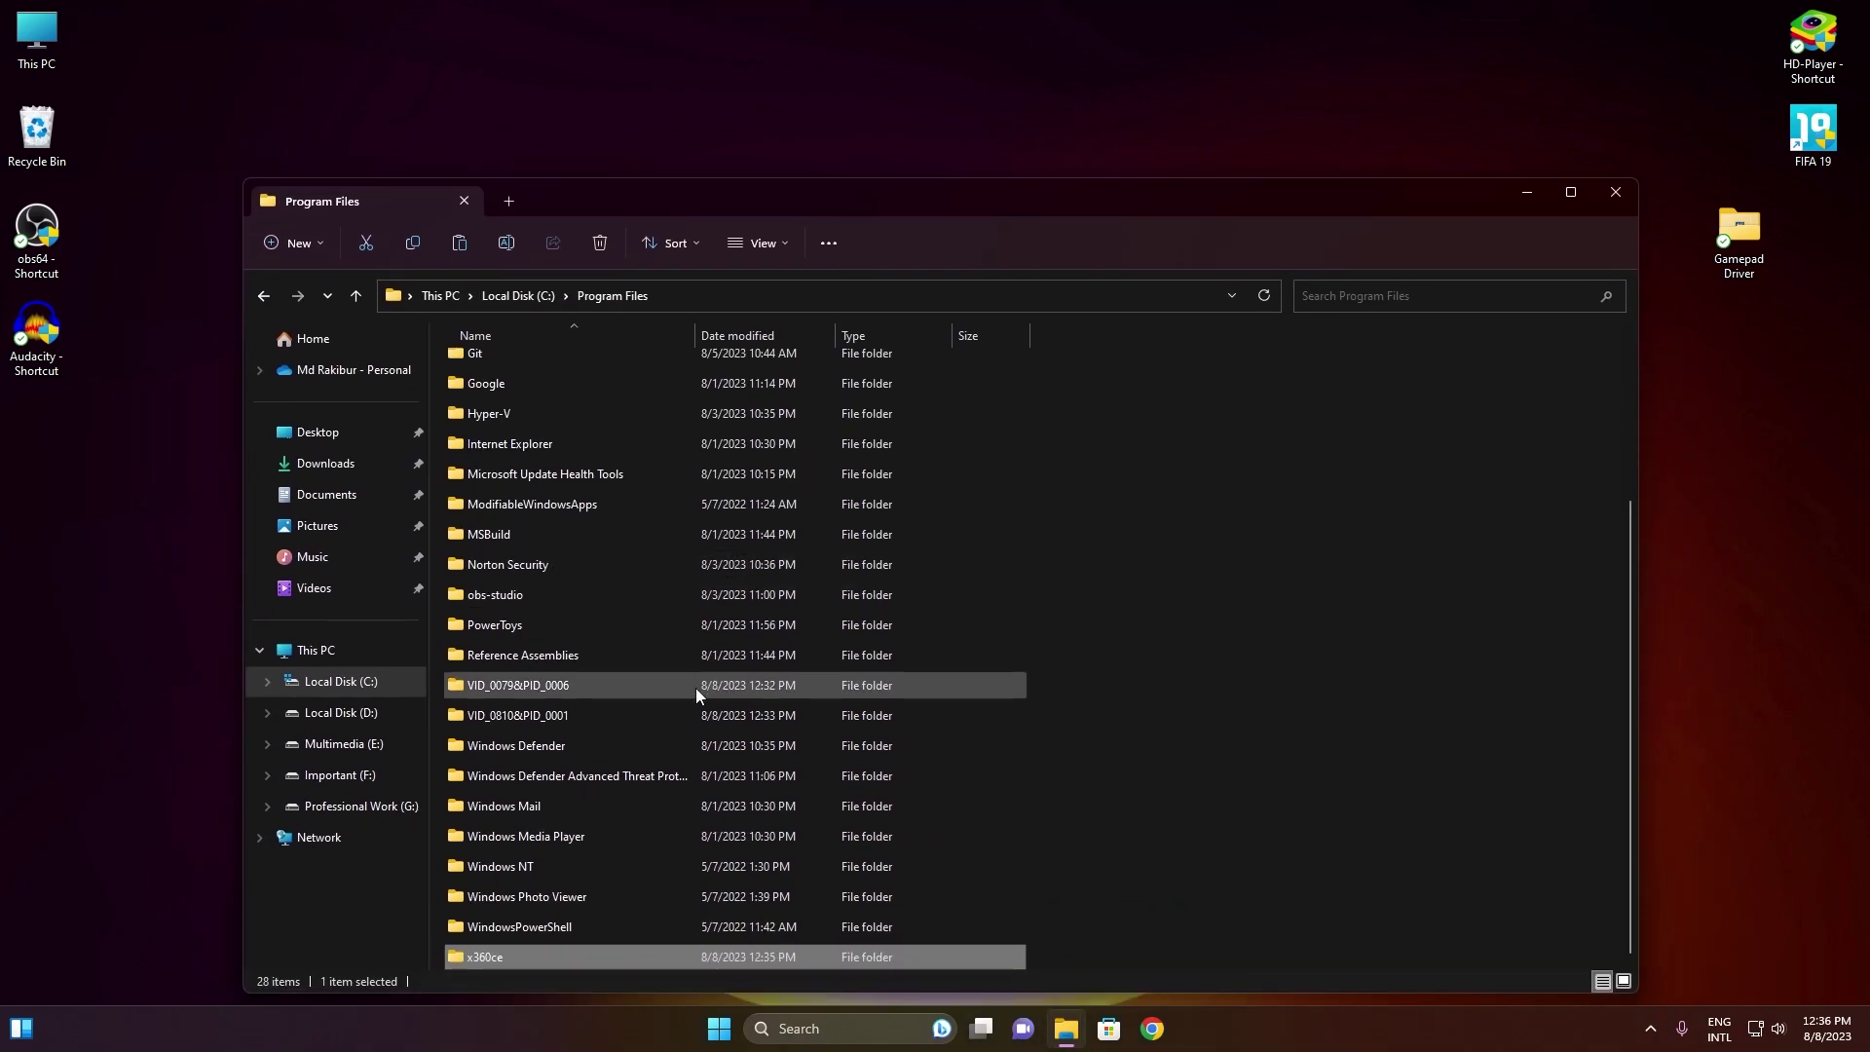
{"action": "double_click", "coordinate": [573, 952]}
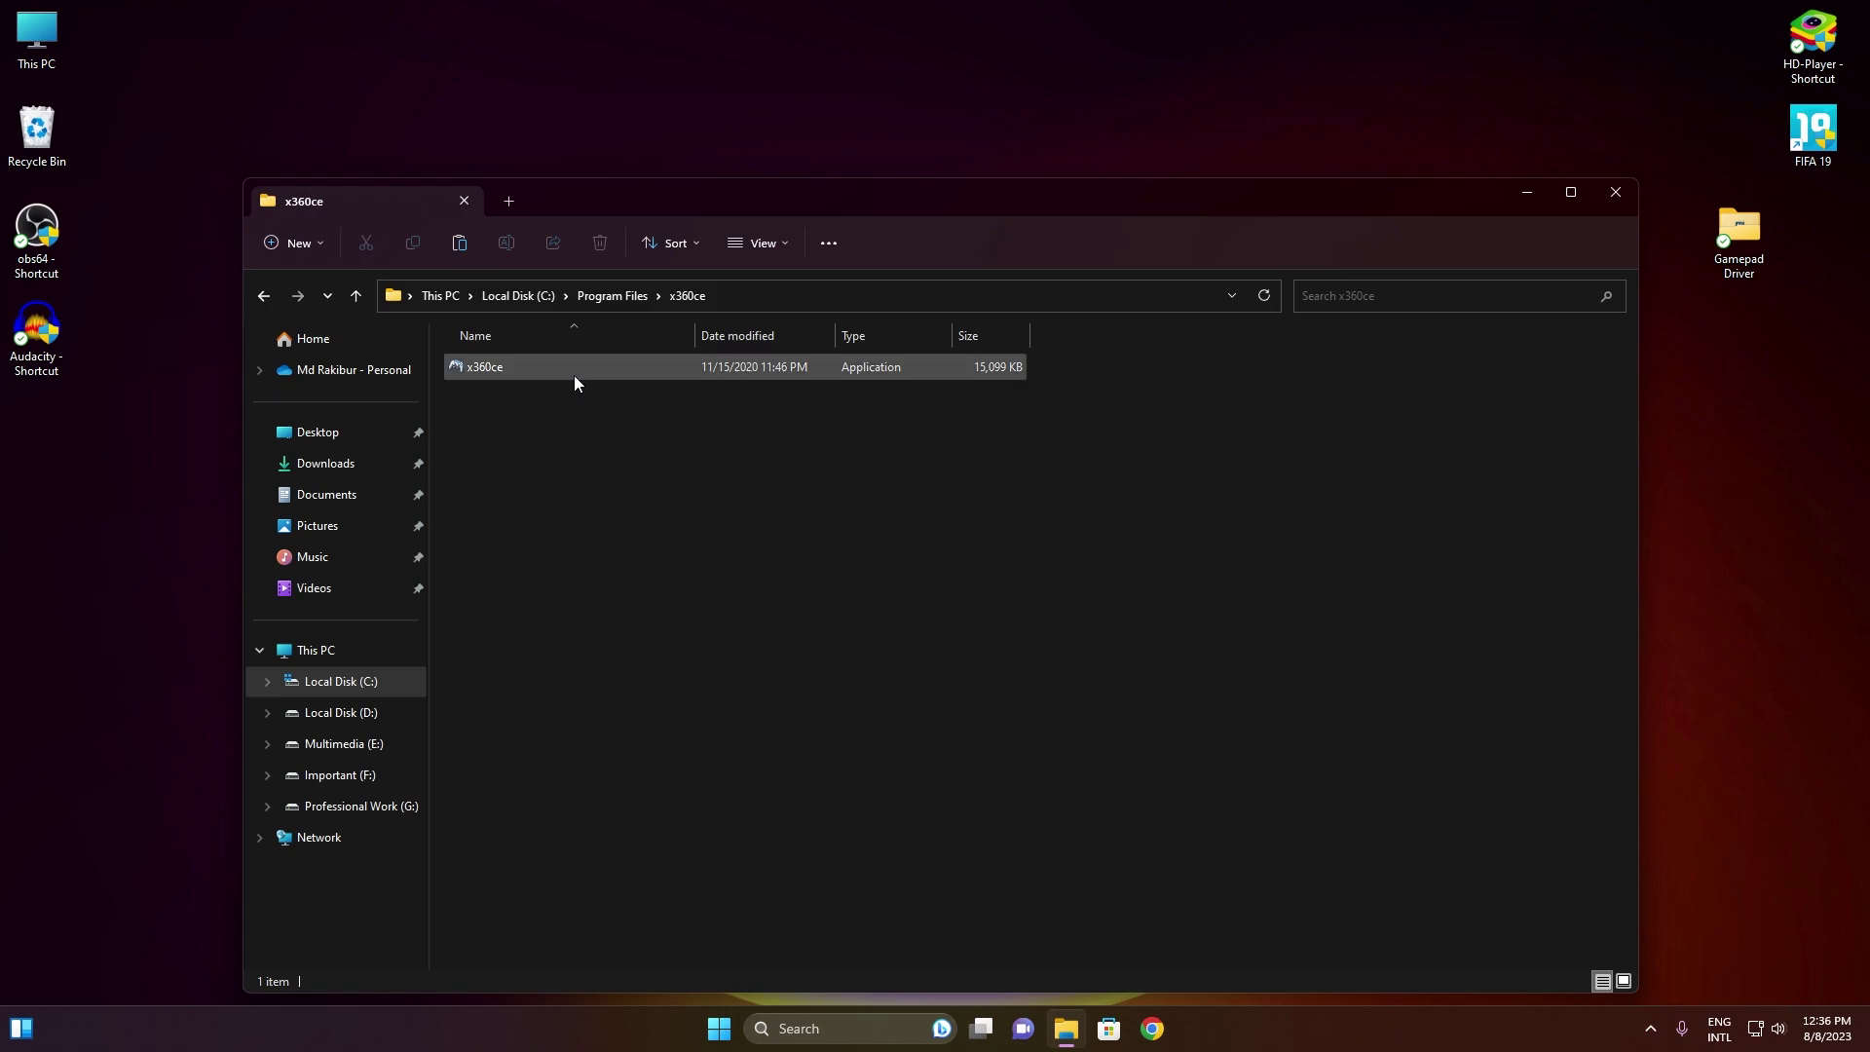
{"action": "right_click", "coordinate": [536, 366]}
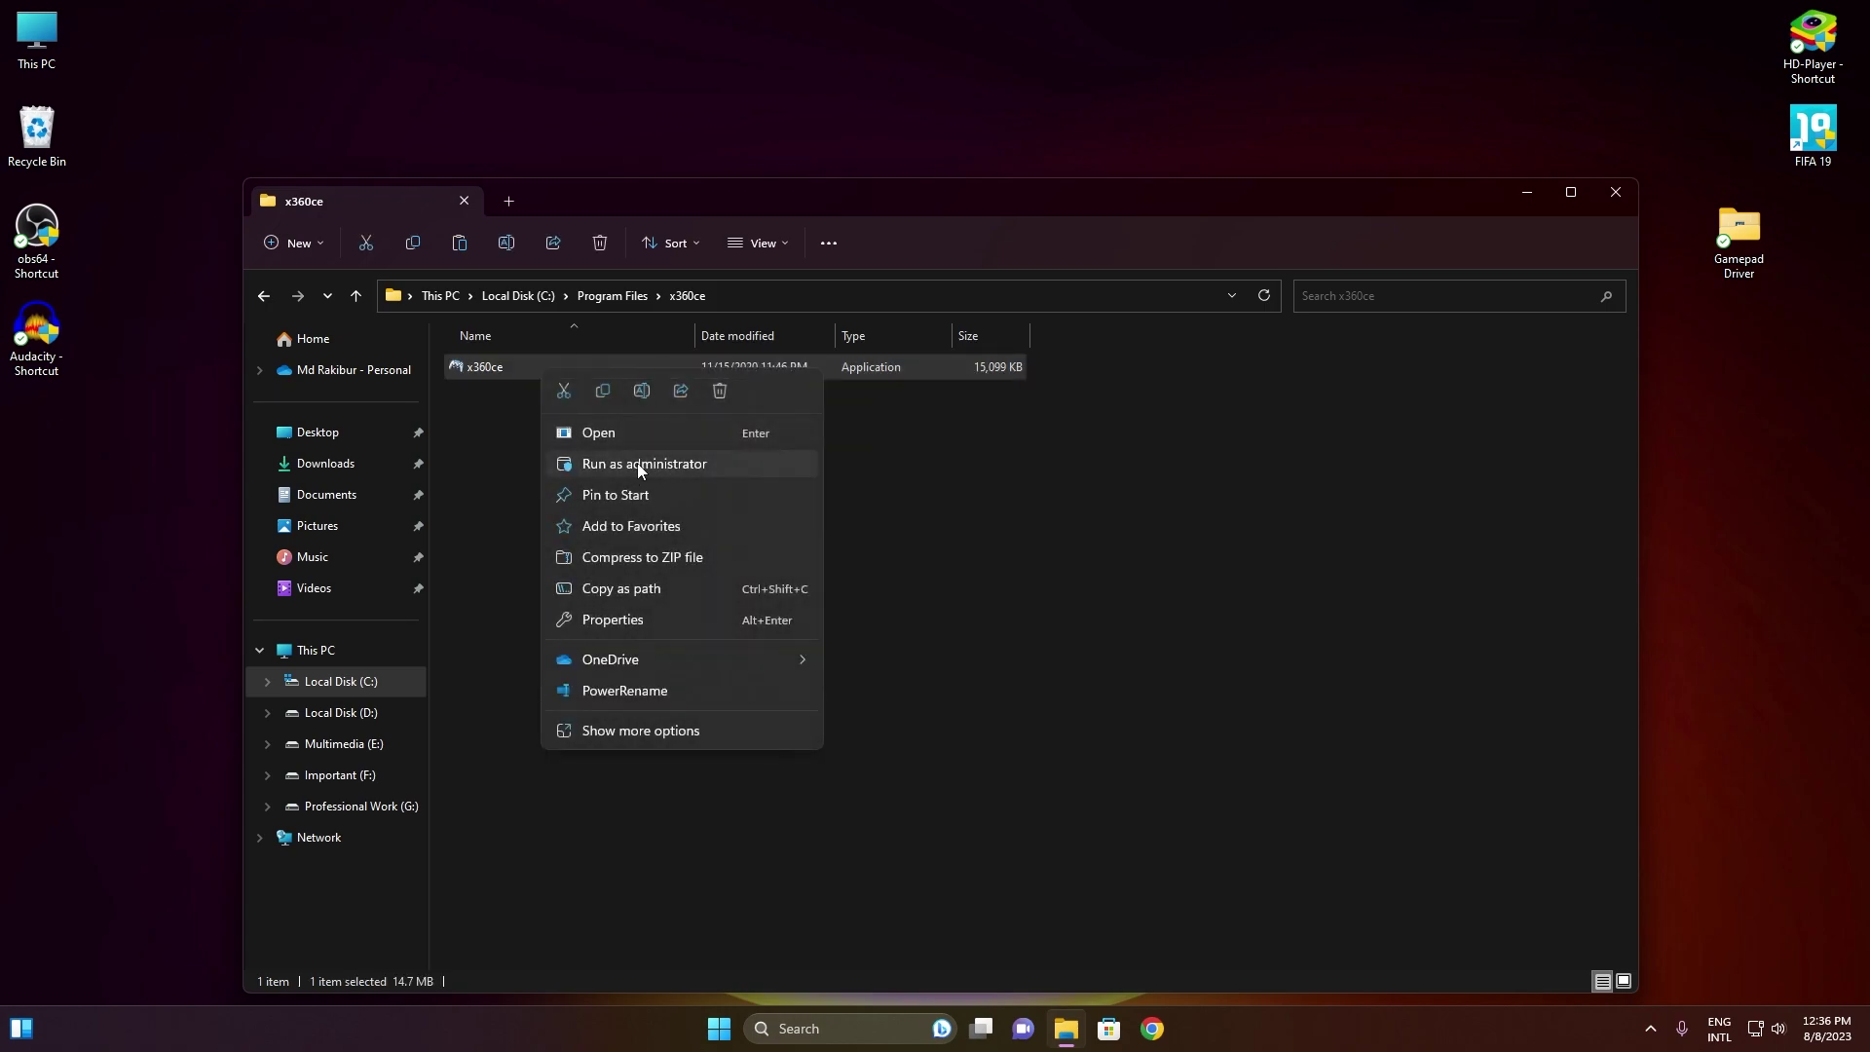
{"action": "left_click", "coordinate": [639, 464]}
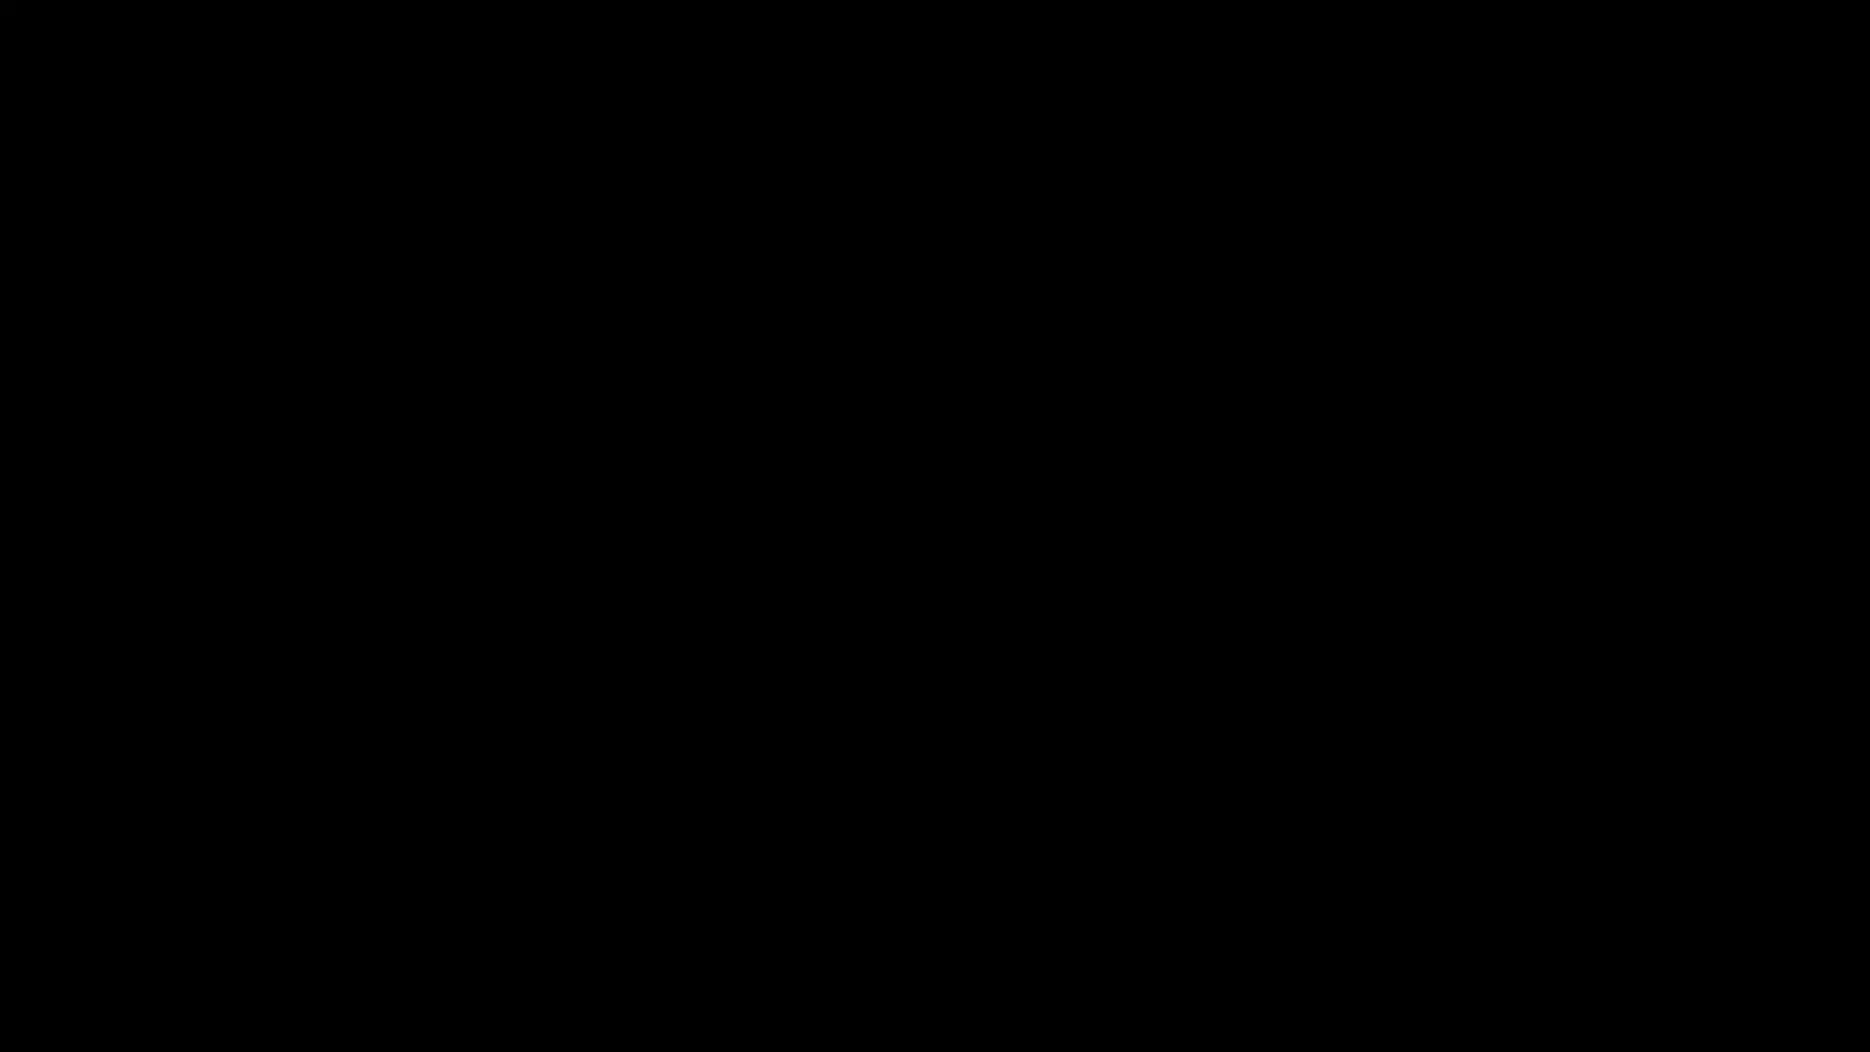
{"action": "left_click", "coordinate": [822, 654]}
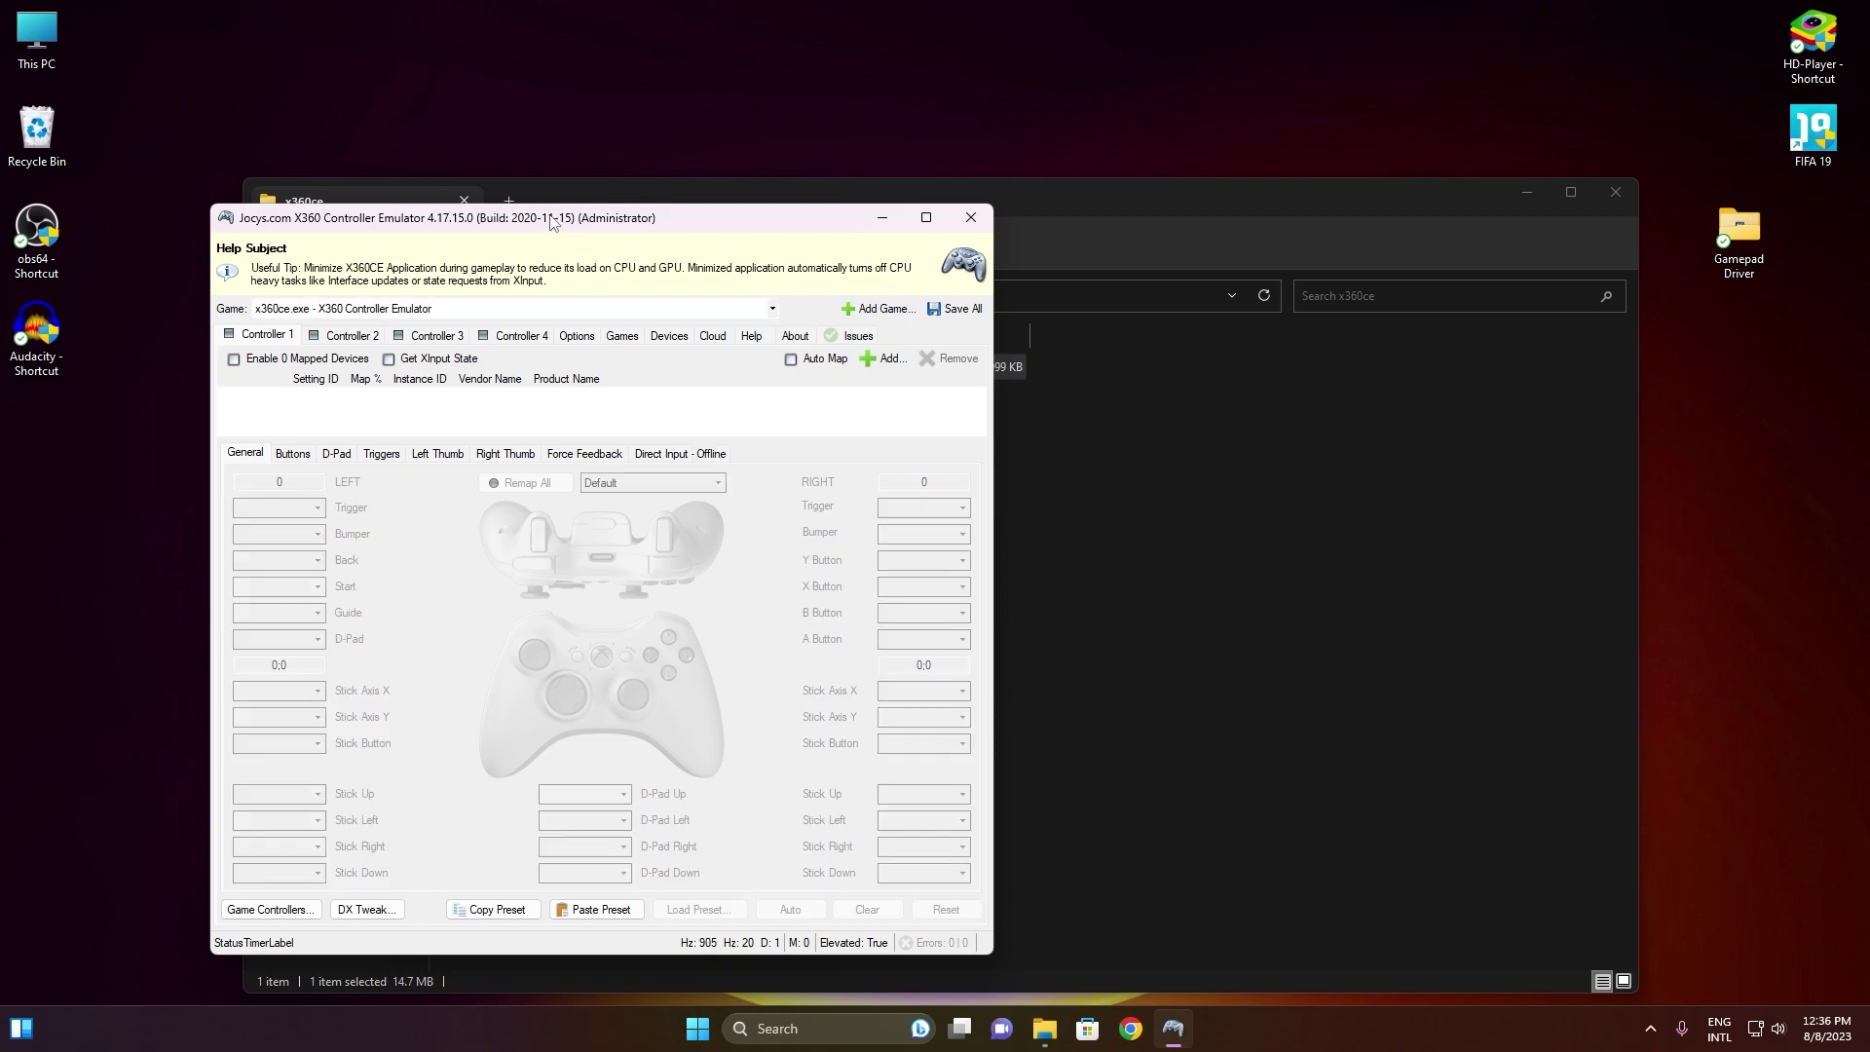
{"action": "left_click_drag", "start_coordinate": [543, 222], "coordinate": [699, 137]}
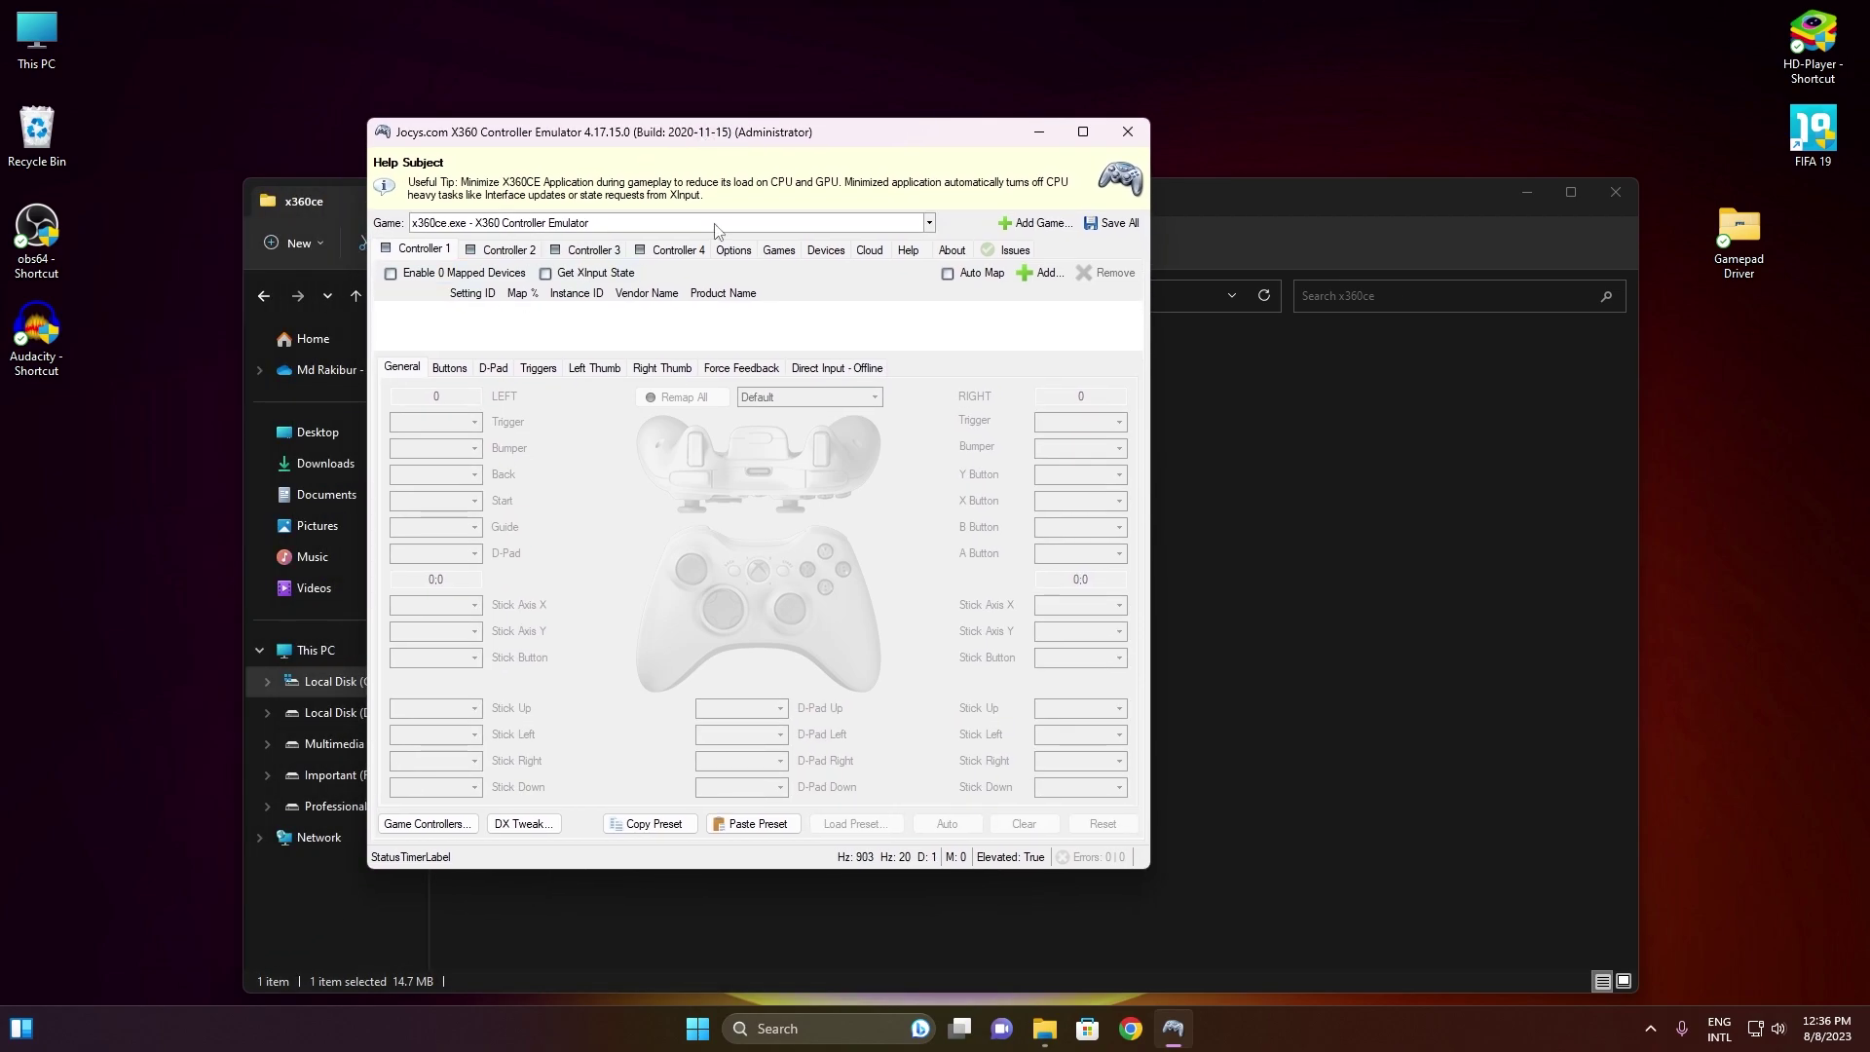
- Examine the devices offered for mapping to Controller 1 without adding any, and check the emulator's list of issues
{"action": "left_click", "coordinate": [467, 251]}
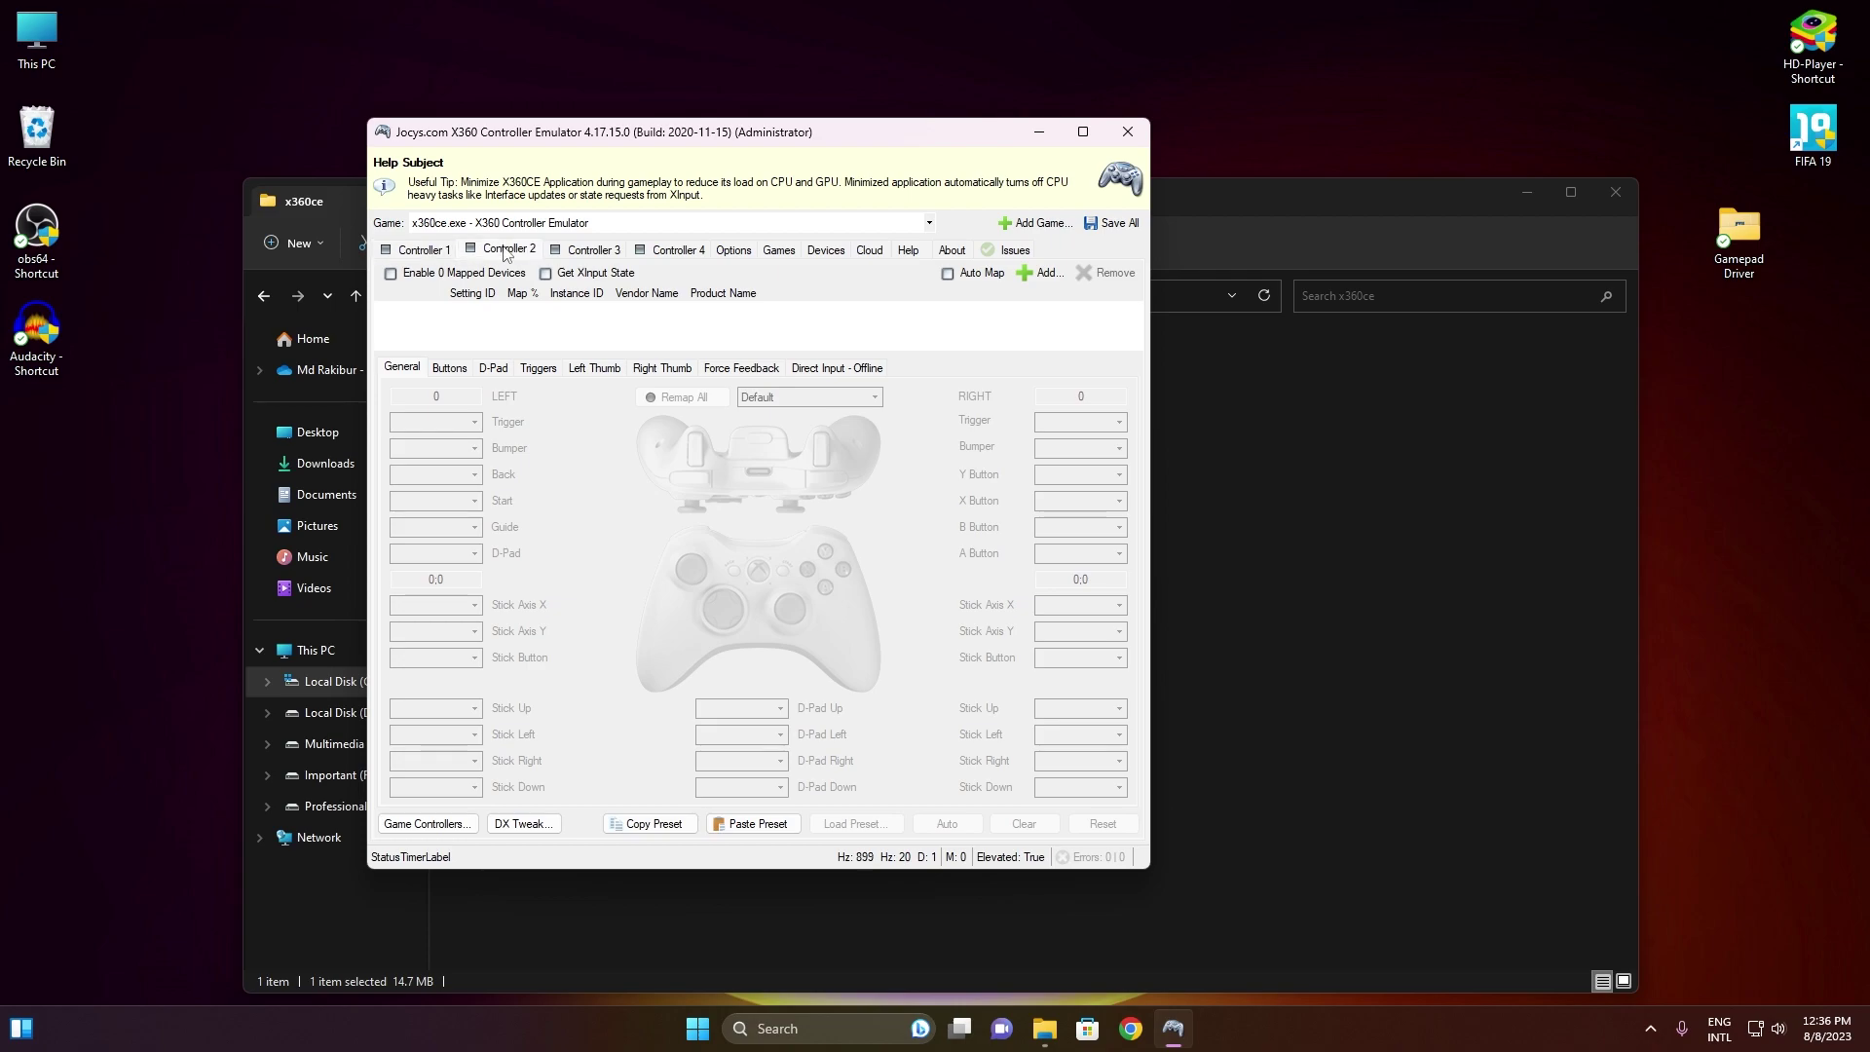
{"action": "left_click", "coordinate": [423, 253]}
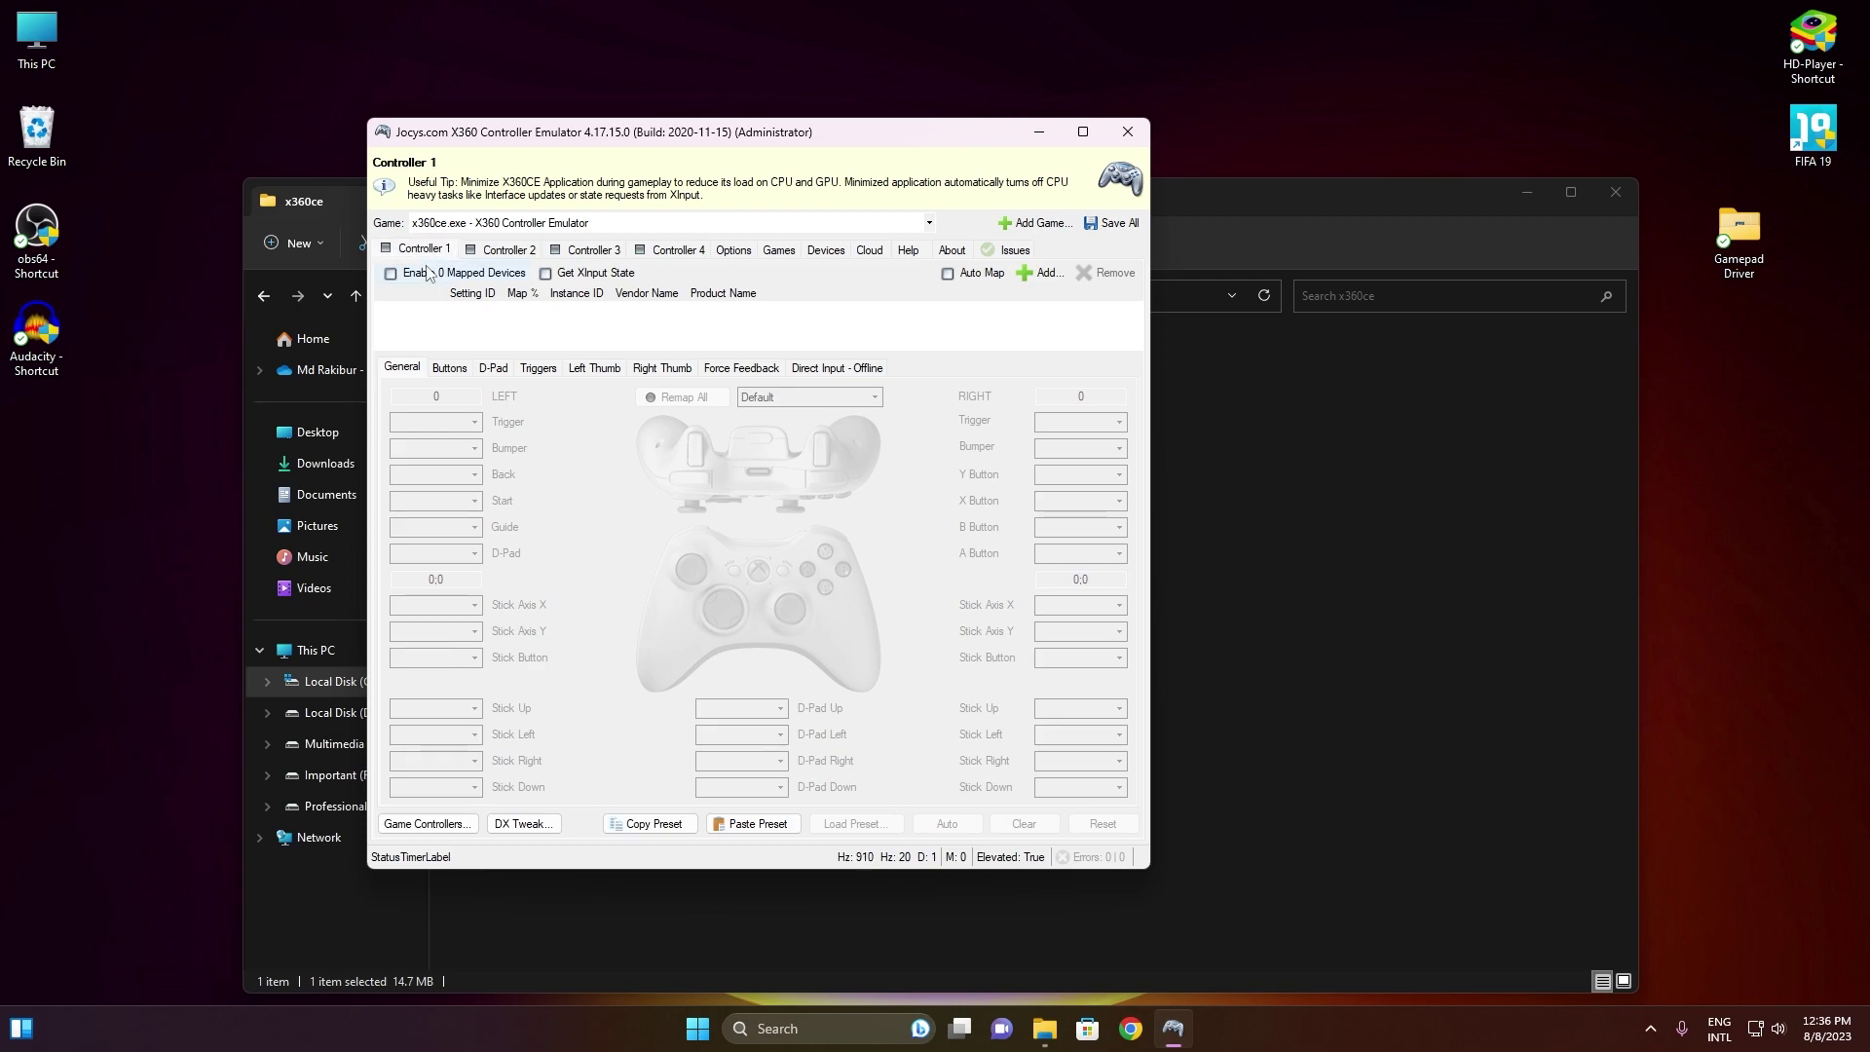
{"action": "left_click", "coordinate": [1040, 276]}
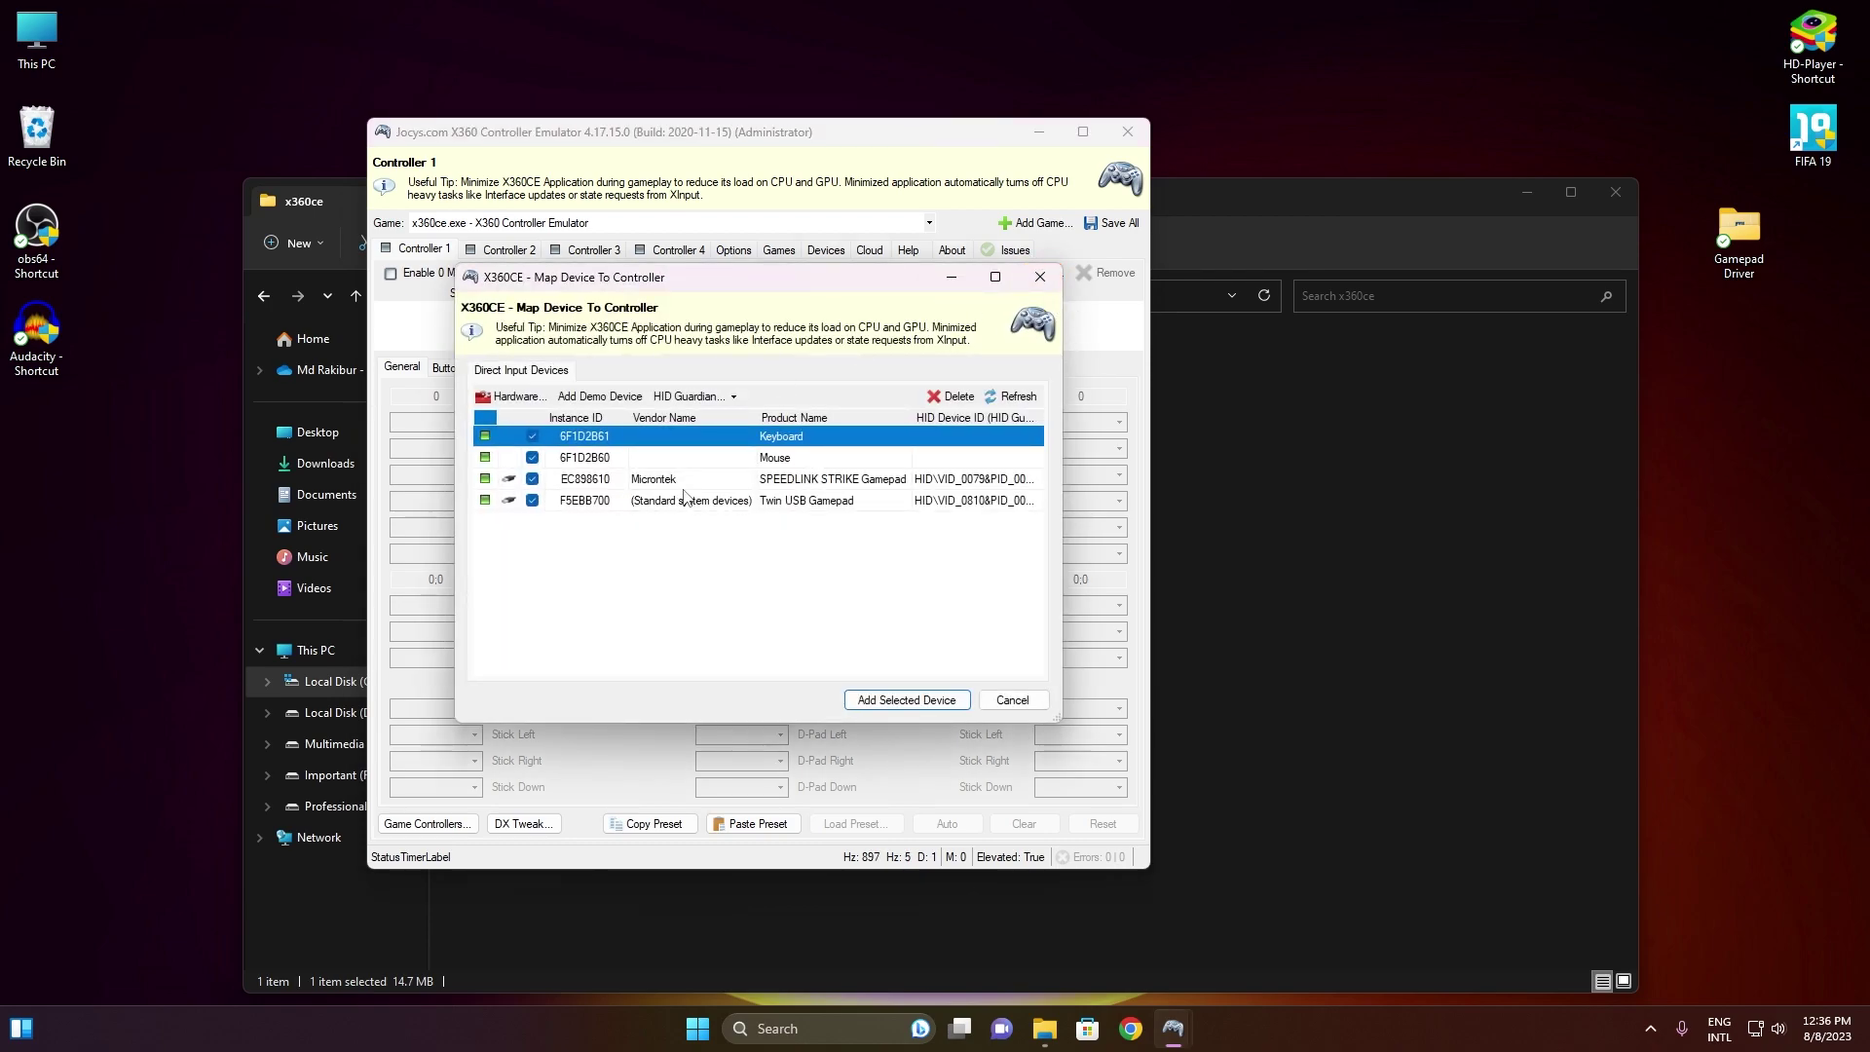
{"action": "left_click", "coordinate": [811, 485]}
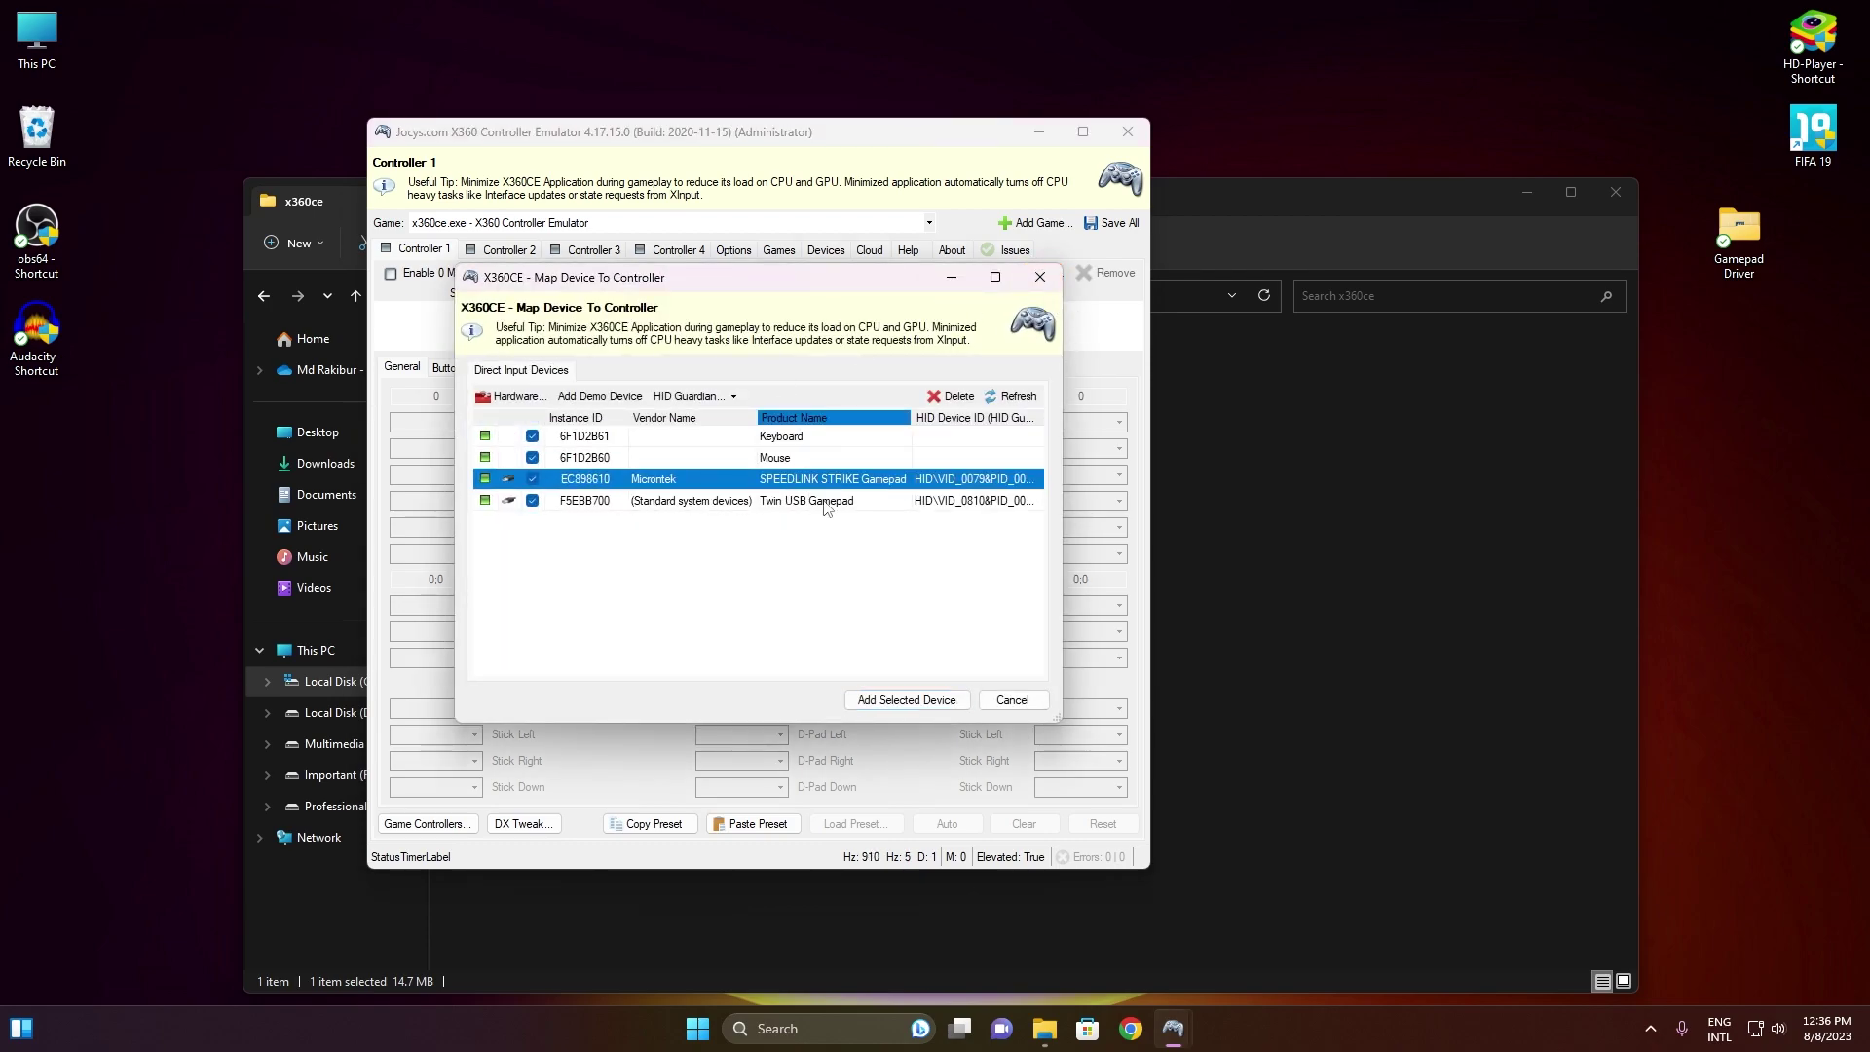
{"action": "left_click", "coordinate": [824, 512]}
{"action": "left_click", "coordinate": [824, 490]}
{"action": "left_click", "coordinate": [715, 399]}
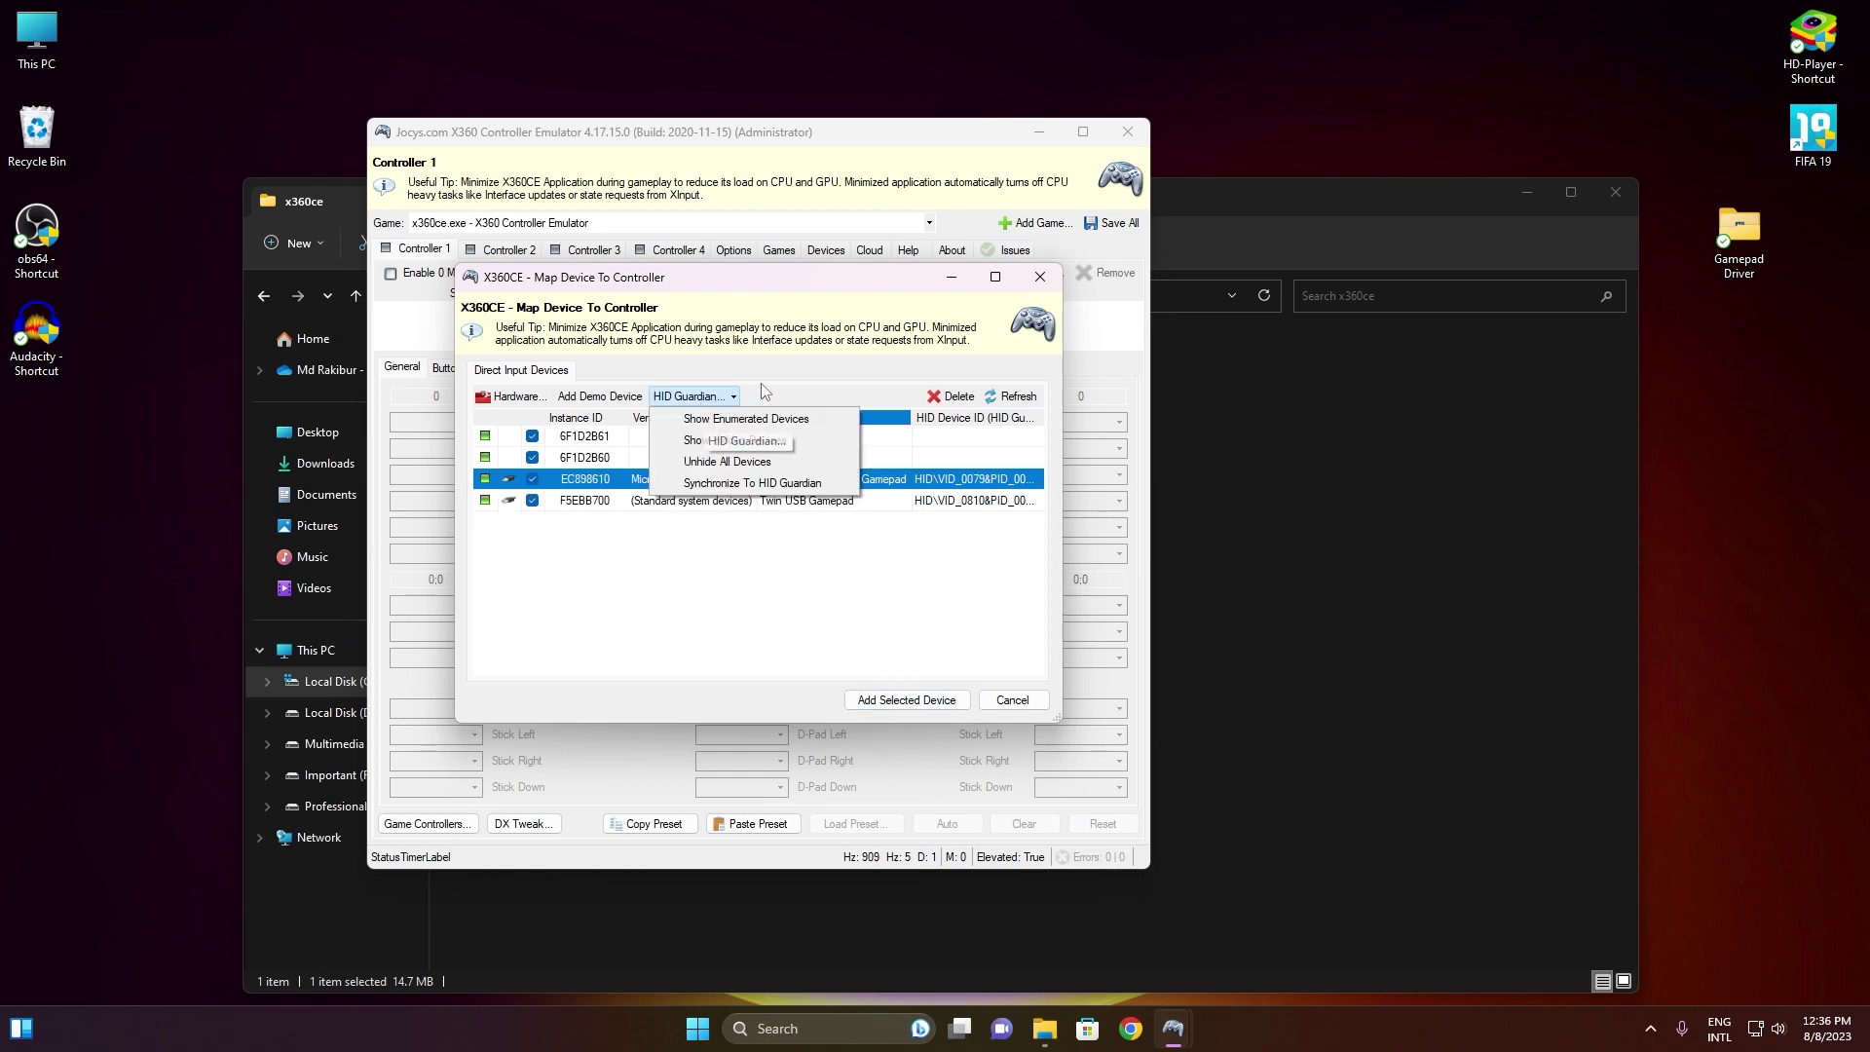
{"action": "left_click", "coordinate": [797, 385]}
{"action": "left_click", "coordinate": [1012, 699]}
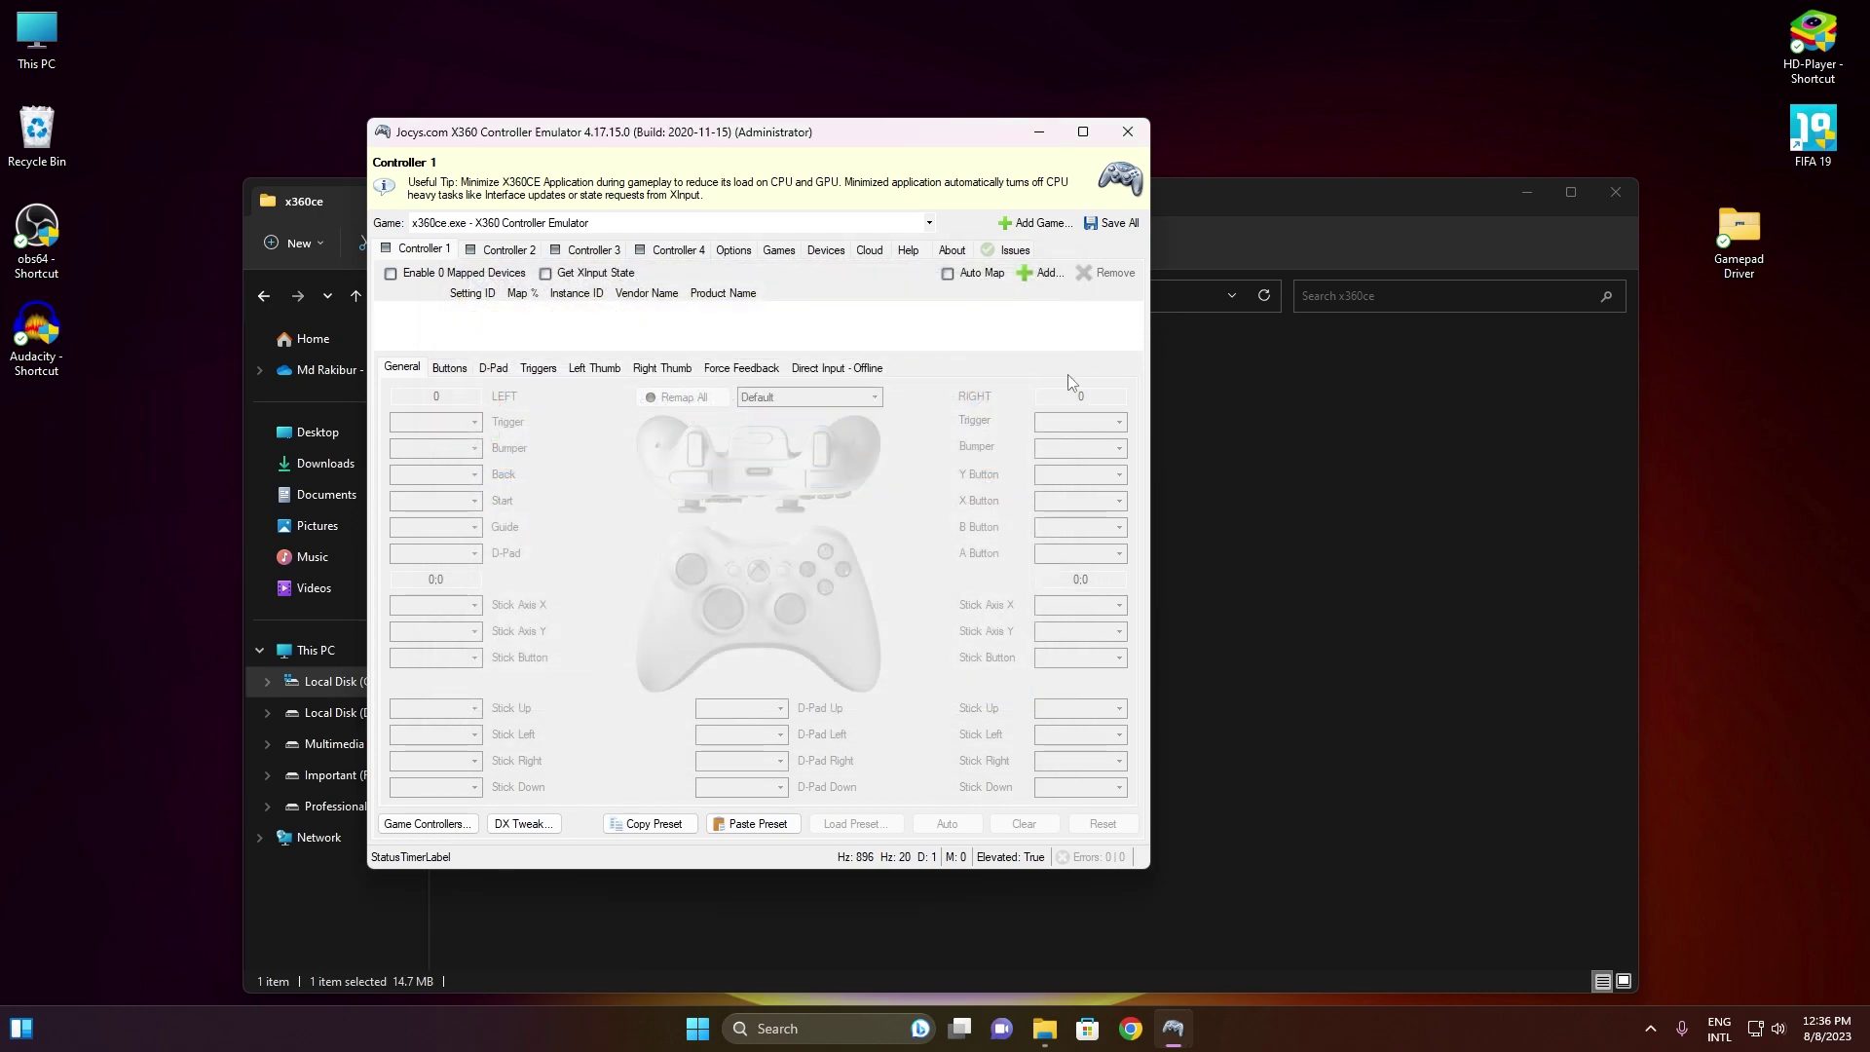
{"action": "left_click", "coordinate": [1009, 256]}
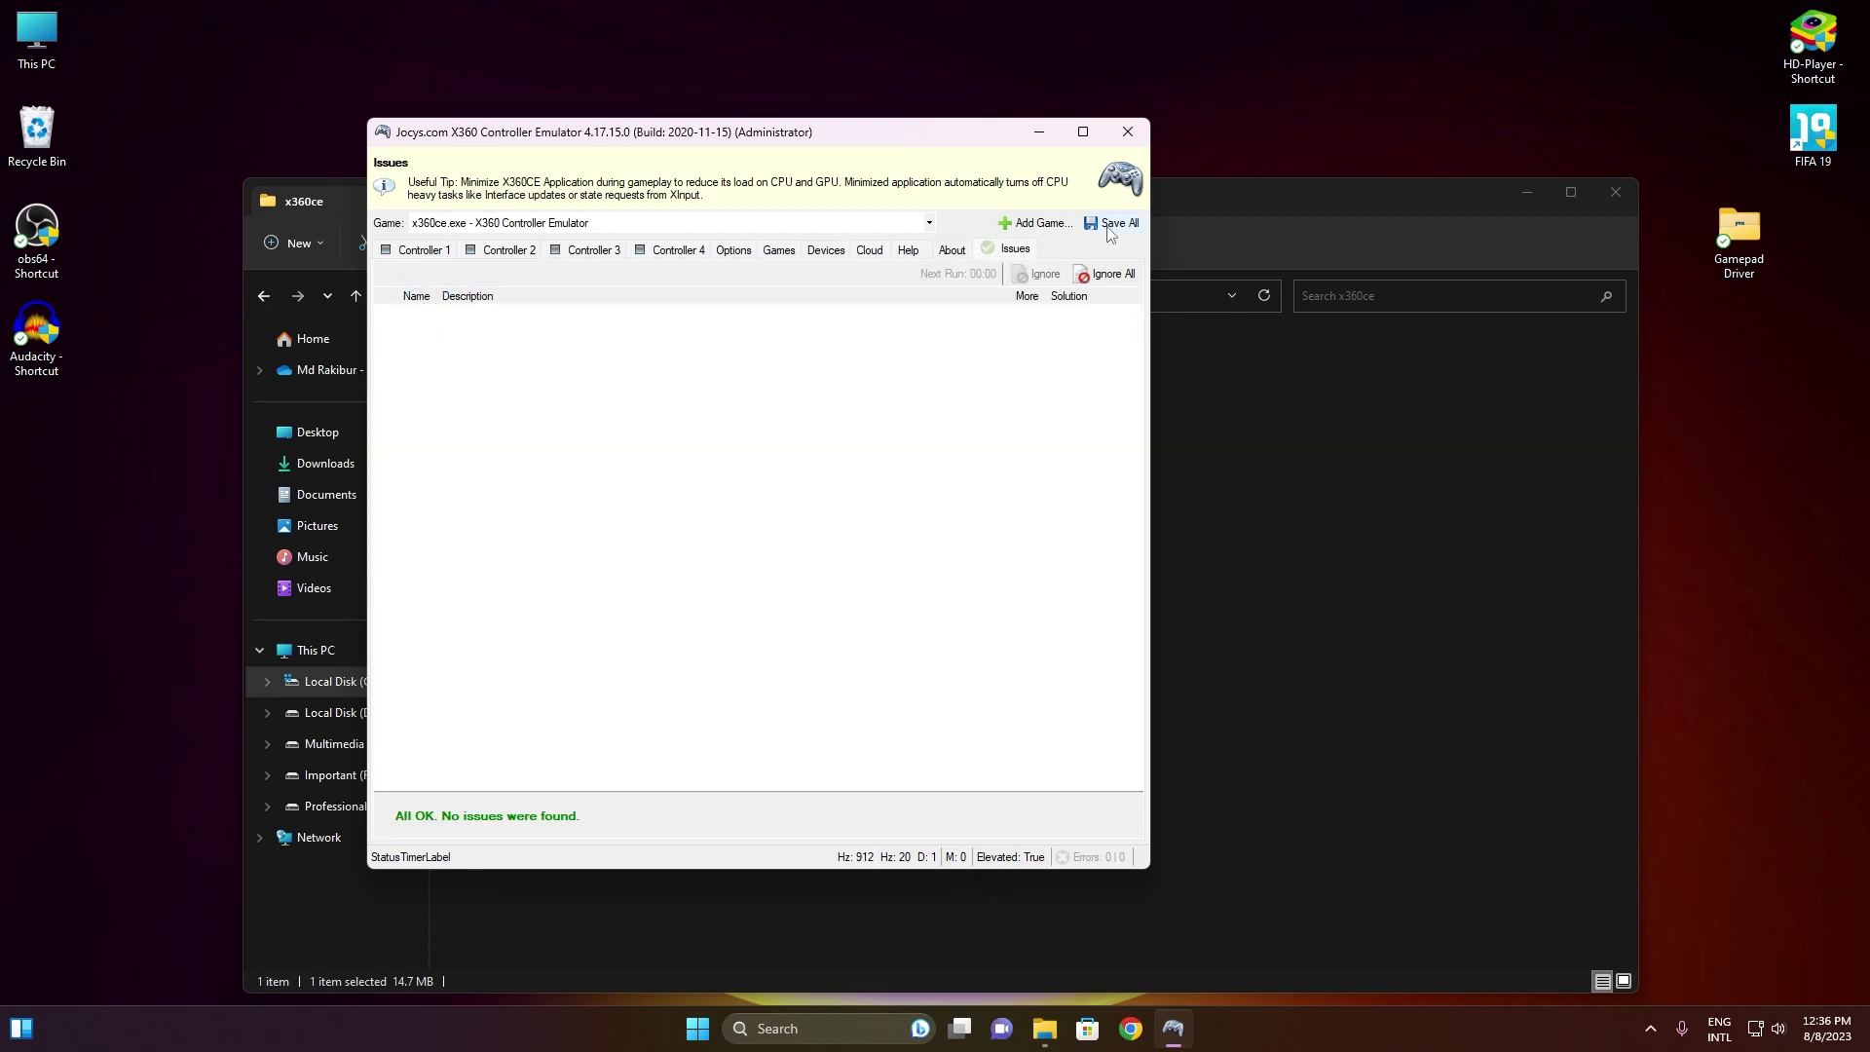
{"action": "left_click", "coordinate": [422, 249]}
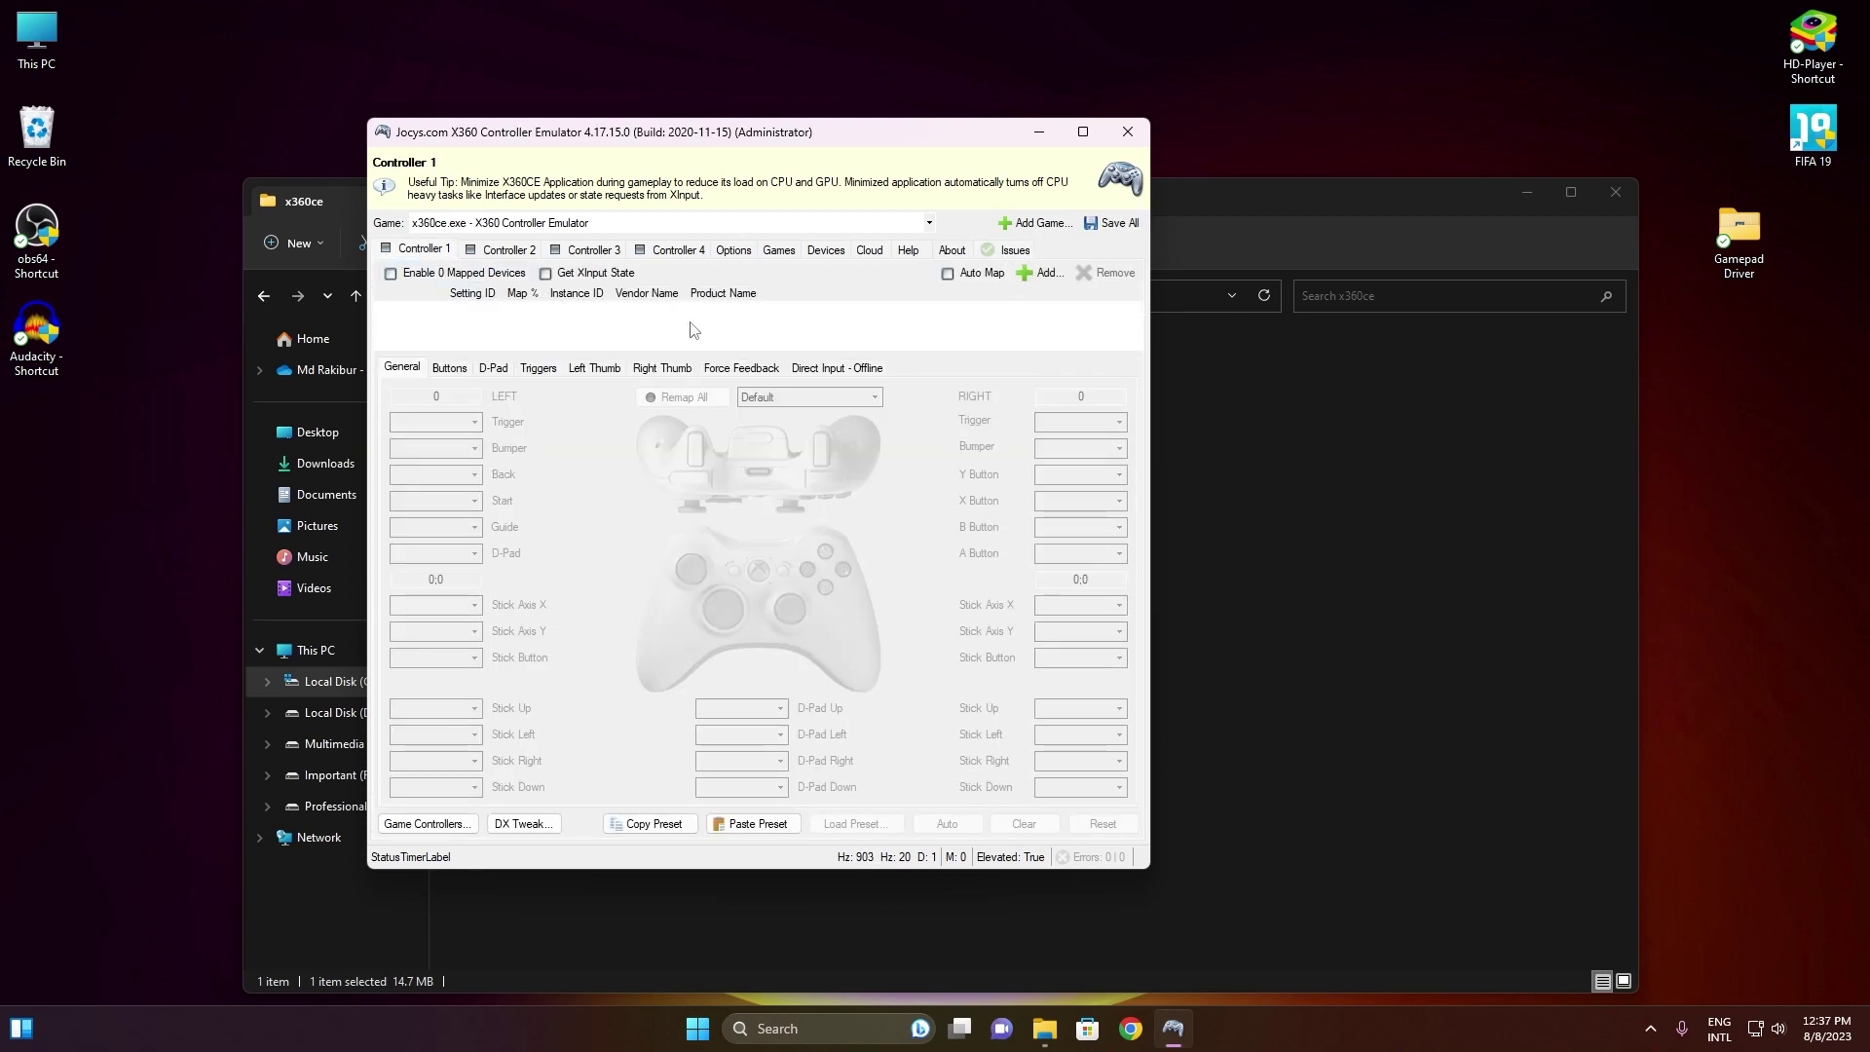
- Turn on automatic HID Guardian configuration in the emulator options and install HID Guardian
{"action": "left_click", "coordinate": [738, 255]}
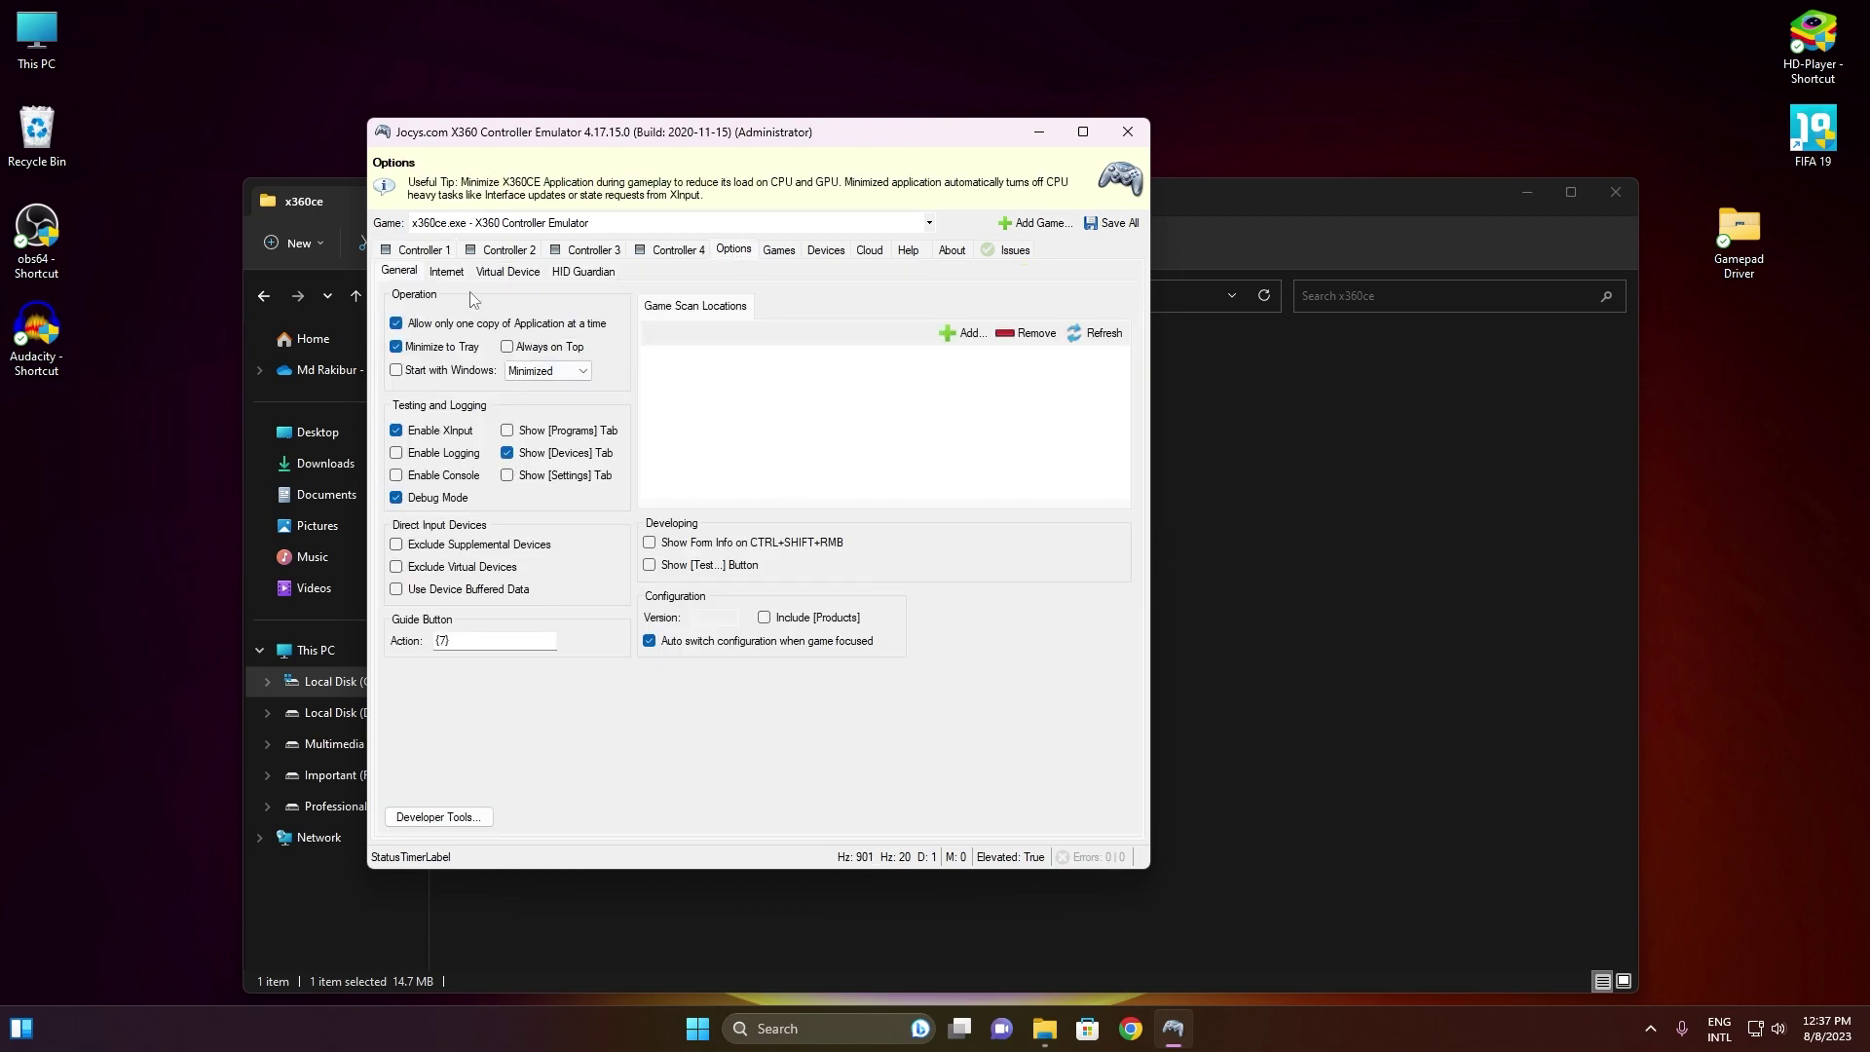
{"action": "left_click", "coordinate": [524, 277]}
{"action": "left_click", "coordinate": [588, 273]}
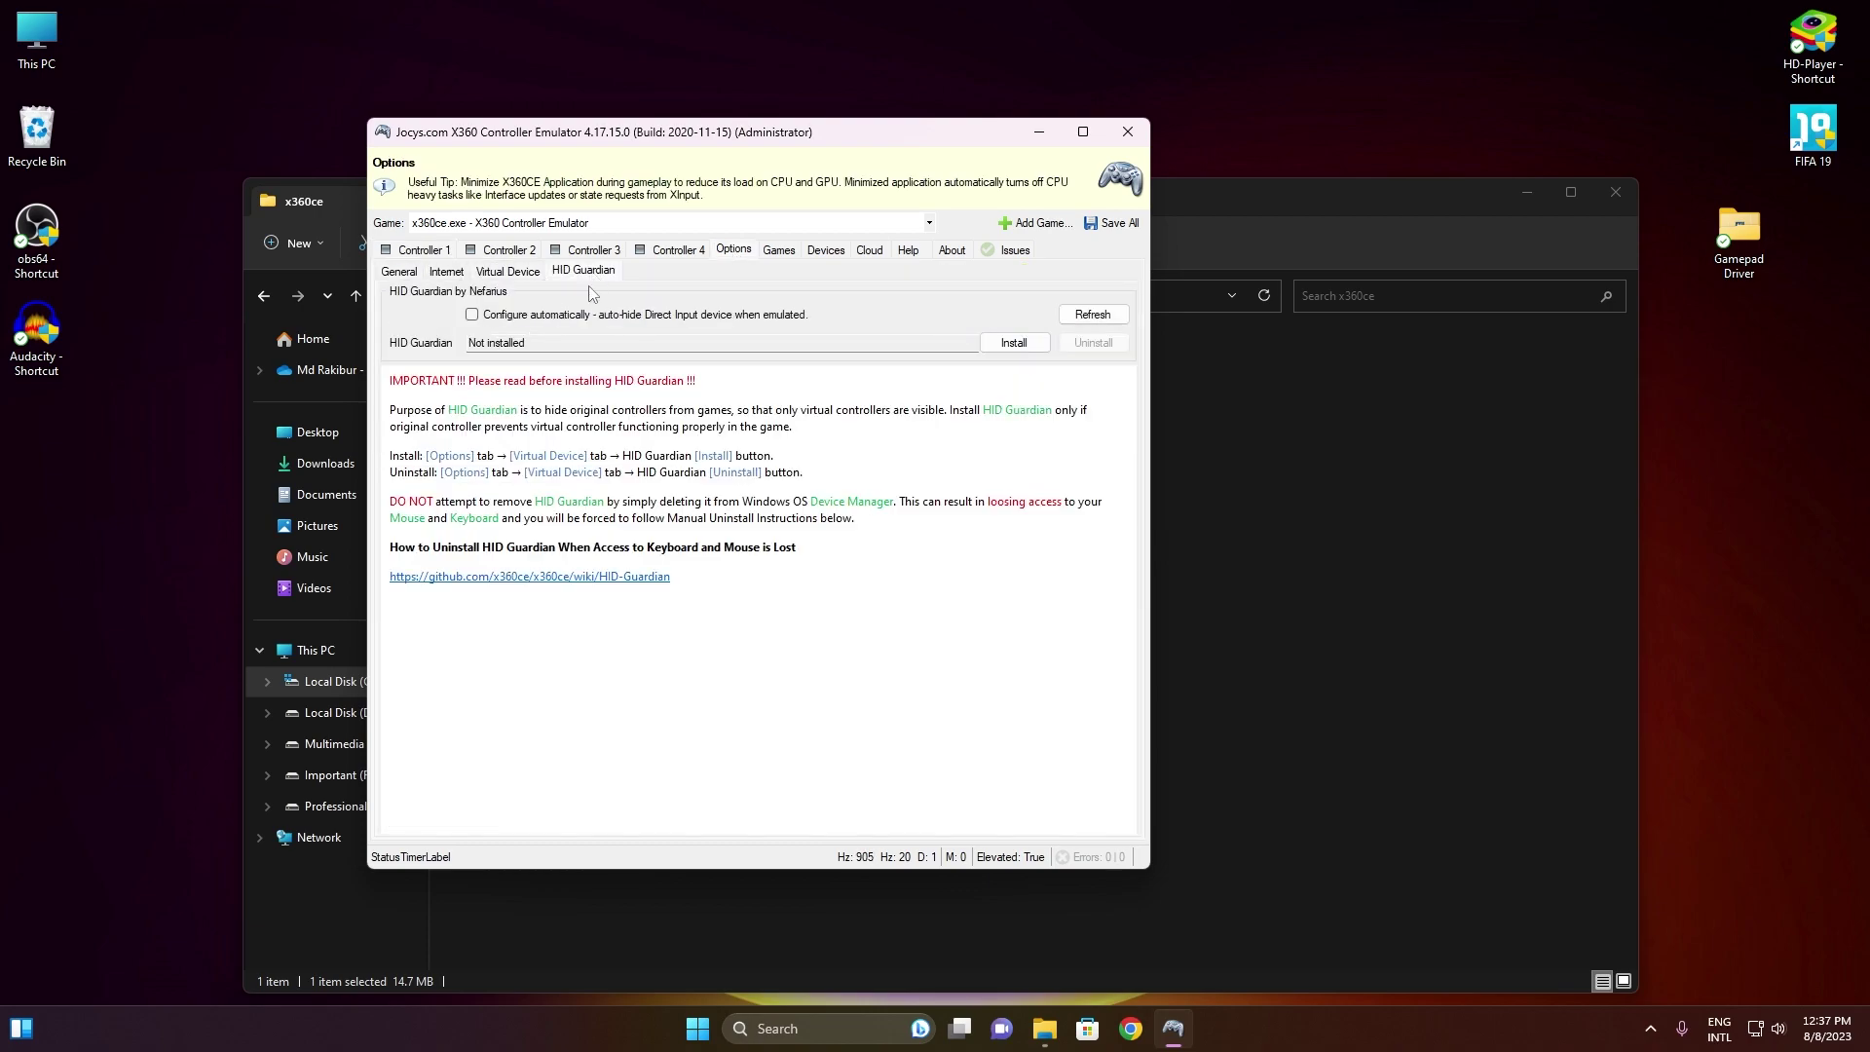
{"action": "left_click", "coordinate": [473, 315]}
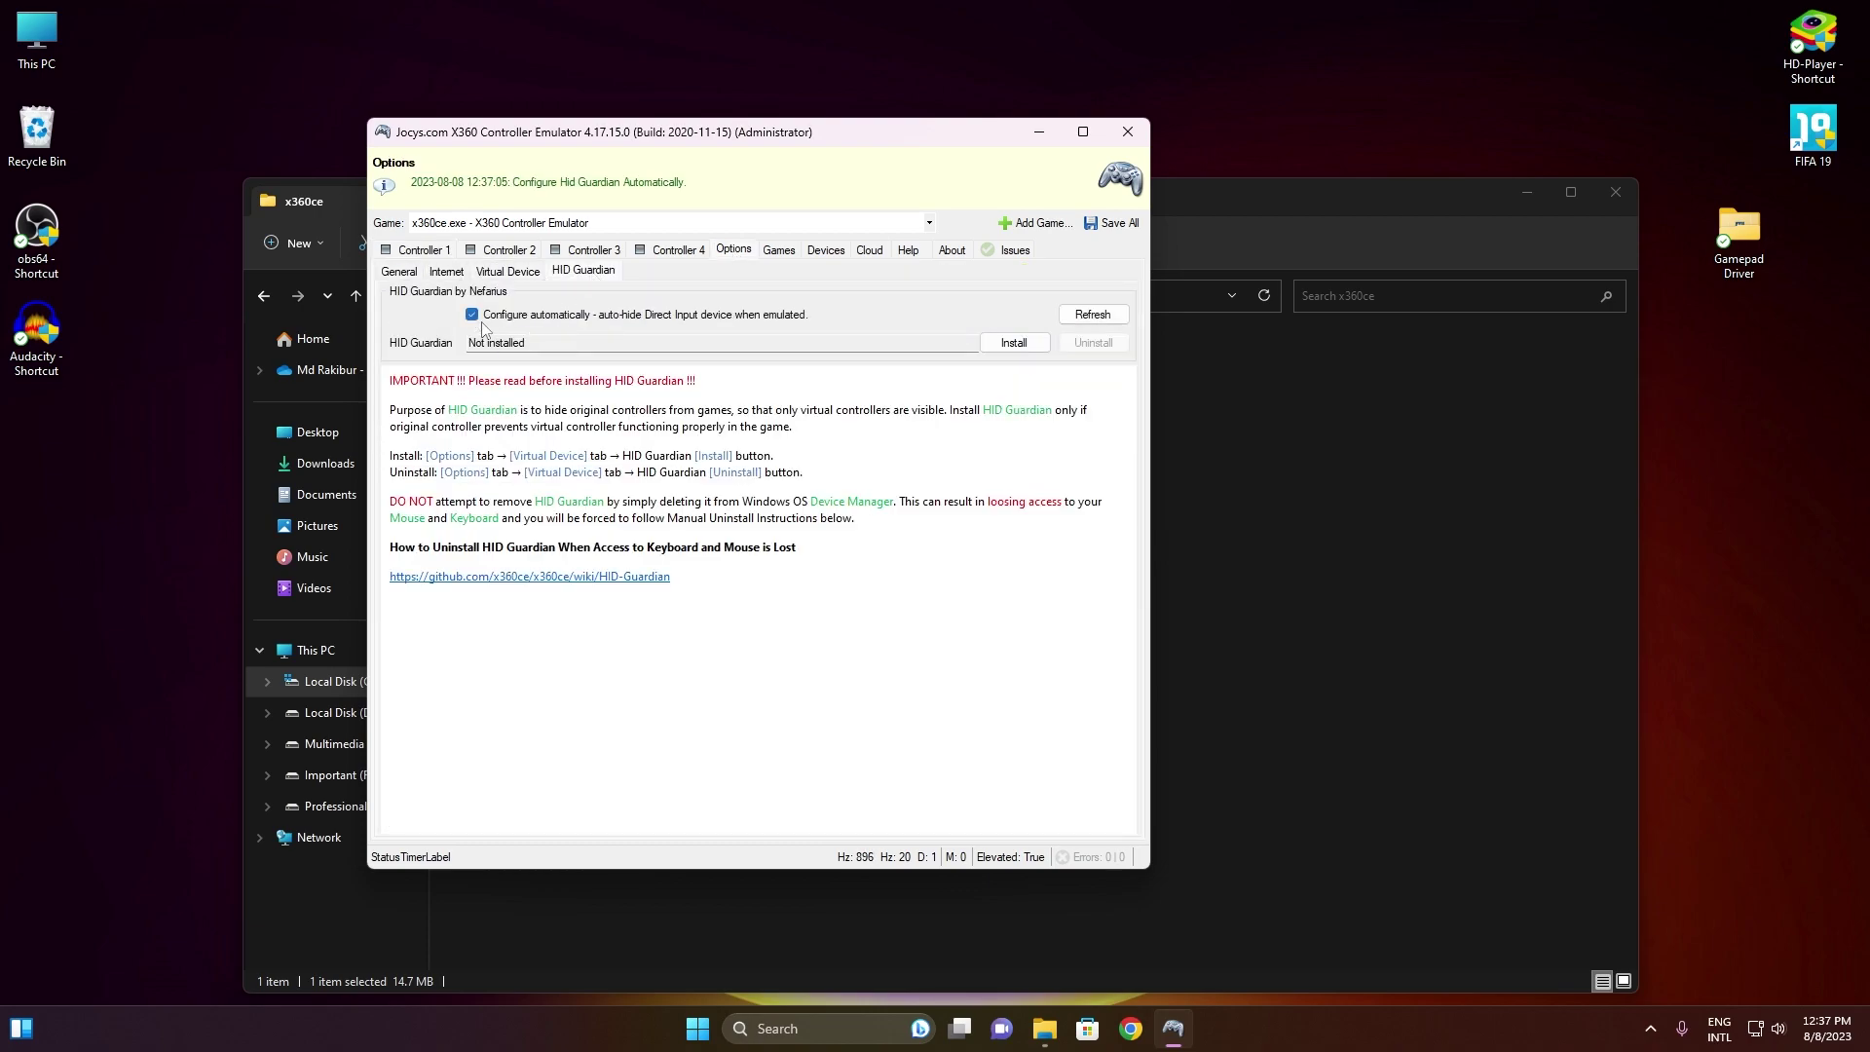
{"action": "left_click", "coordinate": [1001, 347]}
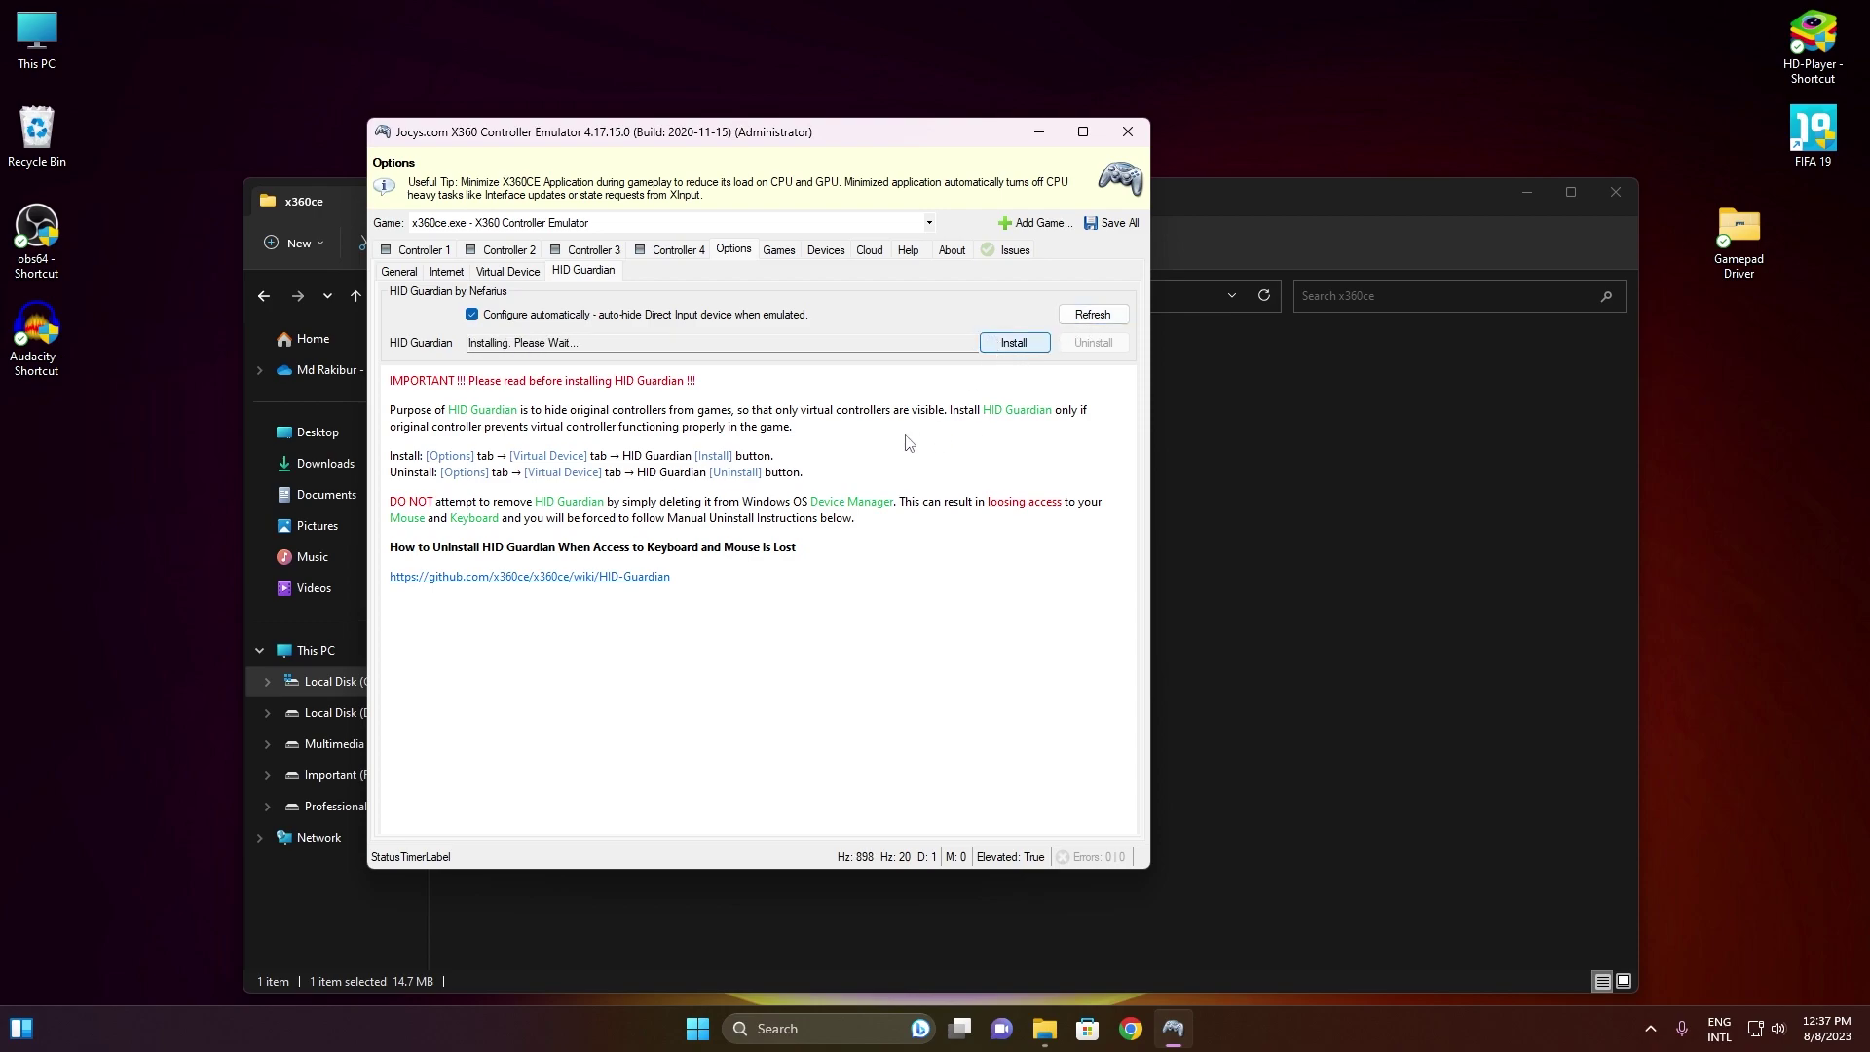
{"action": "left_click", "coordinate": [989, 508]}
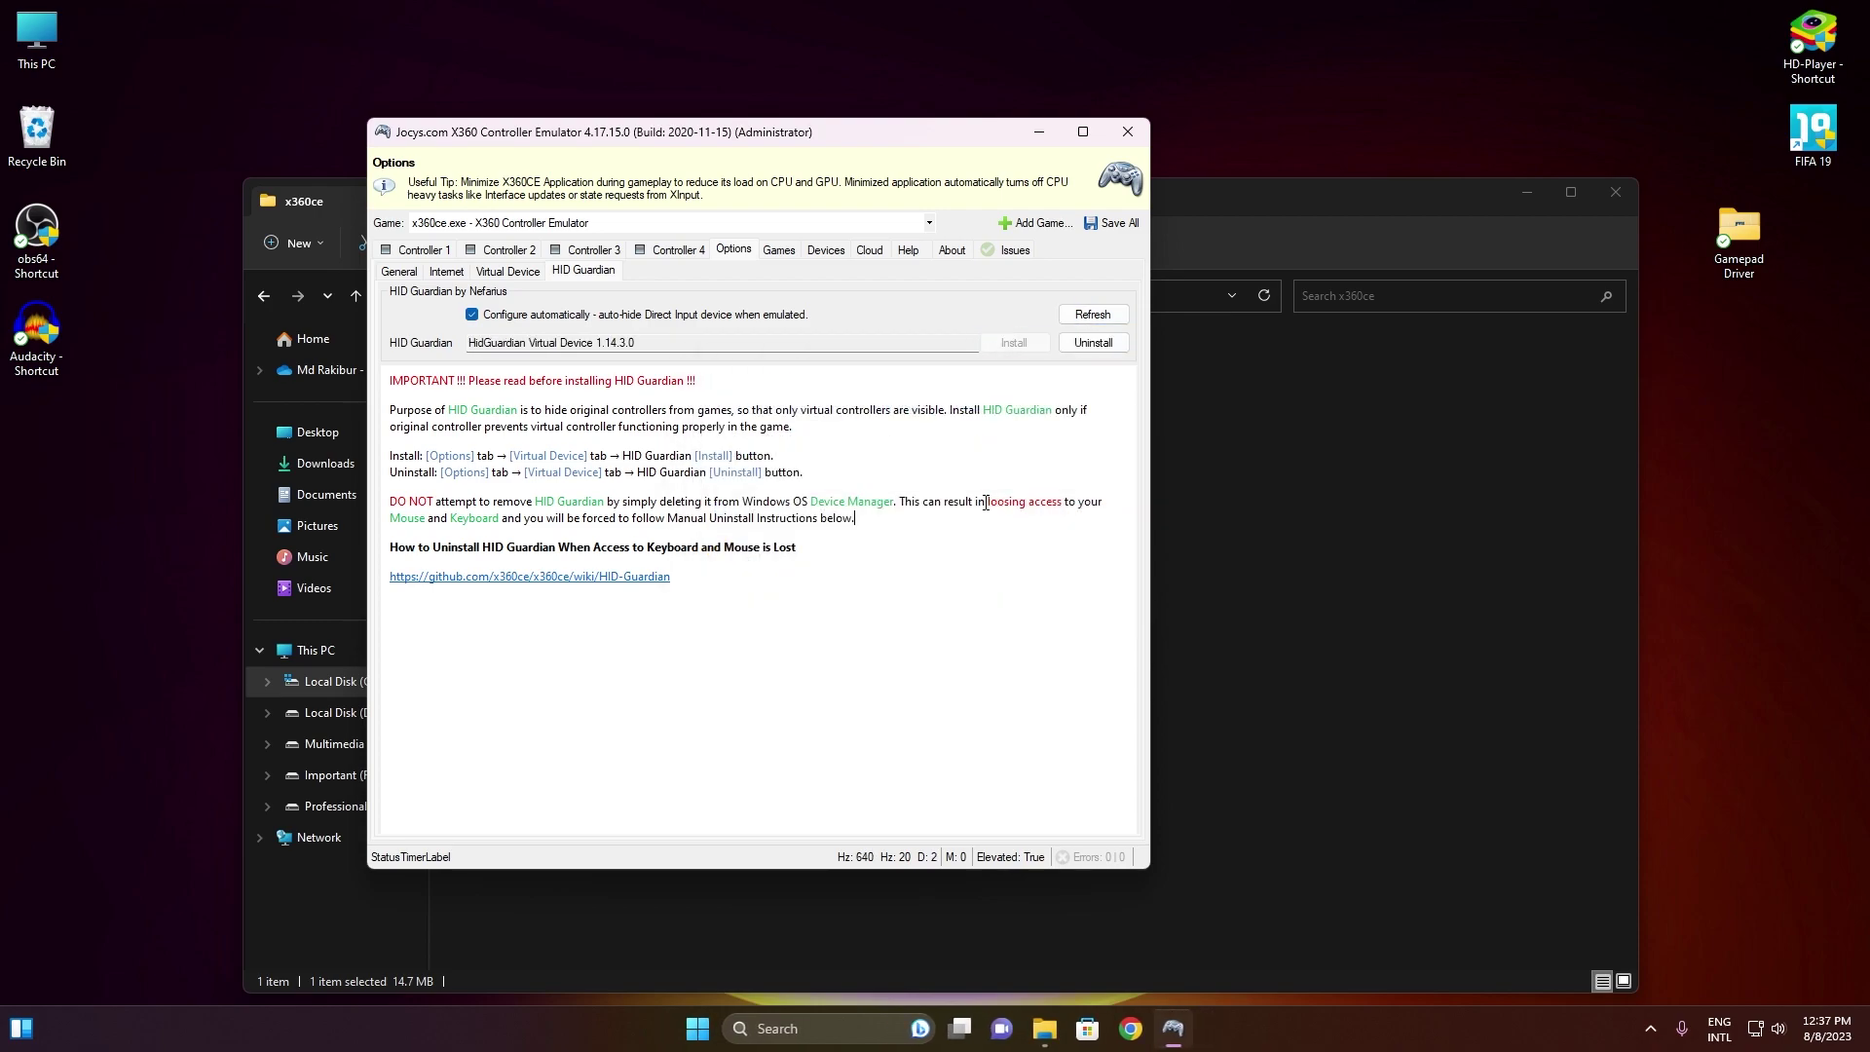
- Install the ViGEm Bus for virtual device emulation, and look over the Internet and General options
{"action": "left_click", "coordinate": [524, 274]}
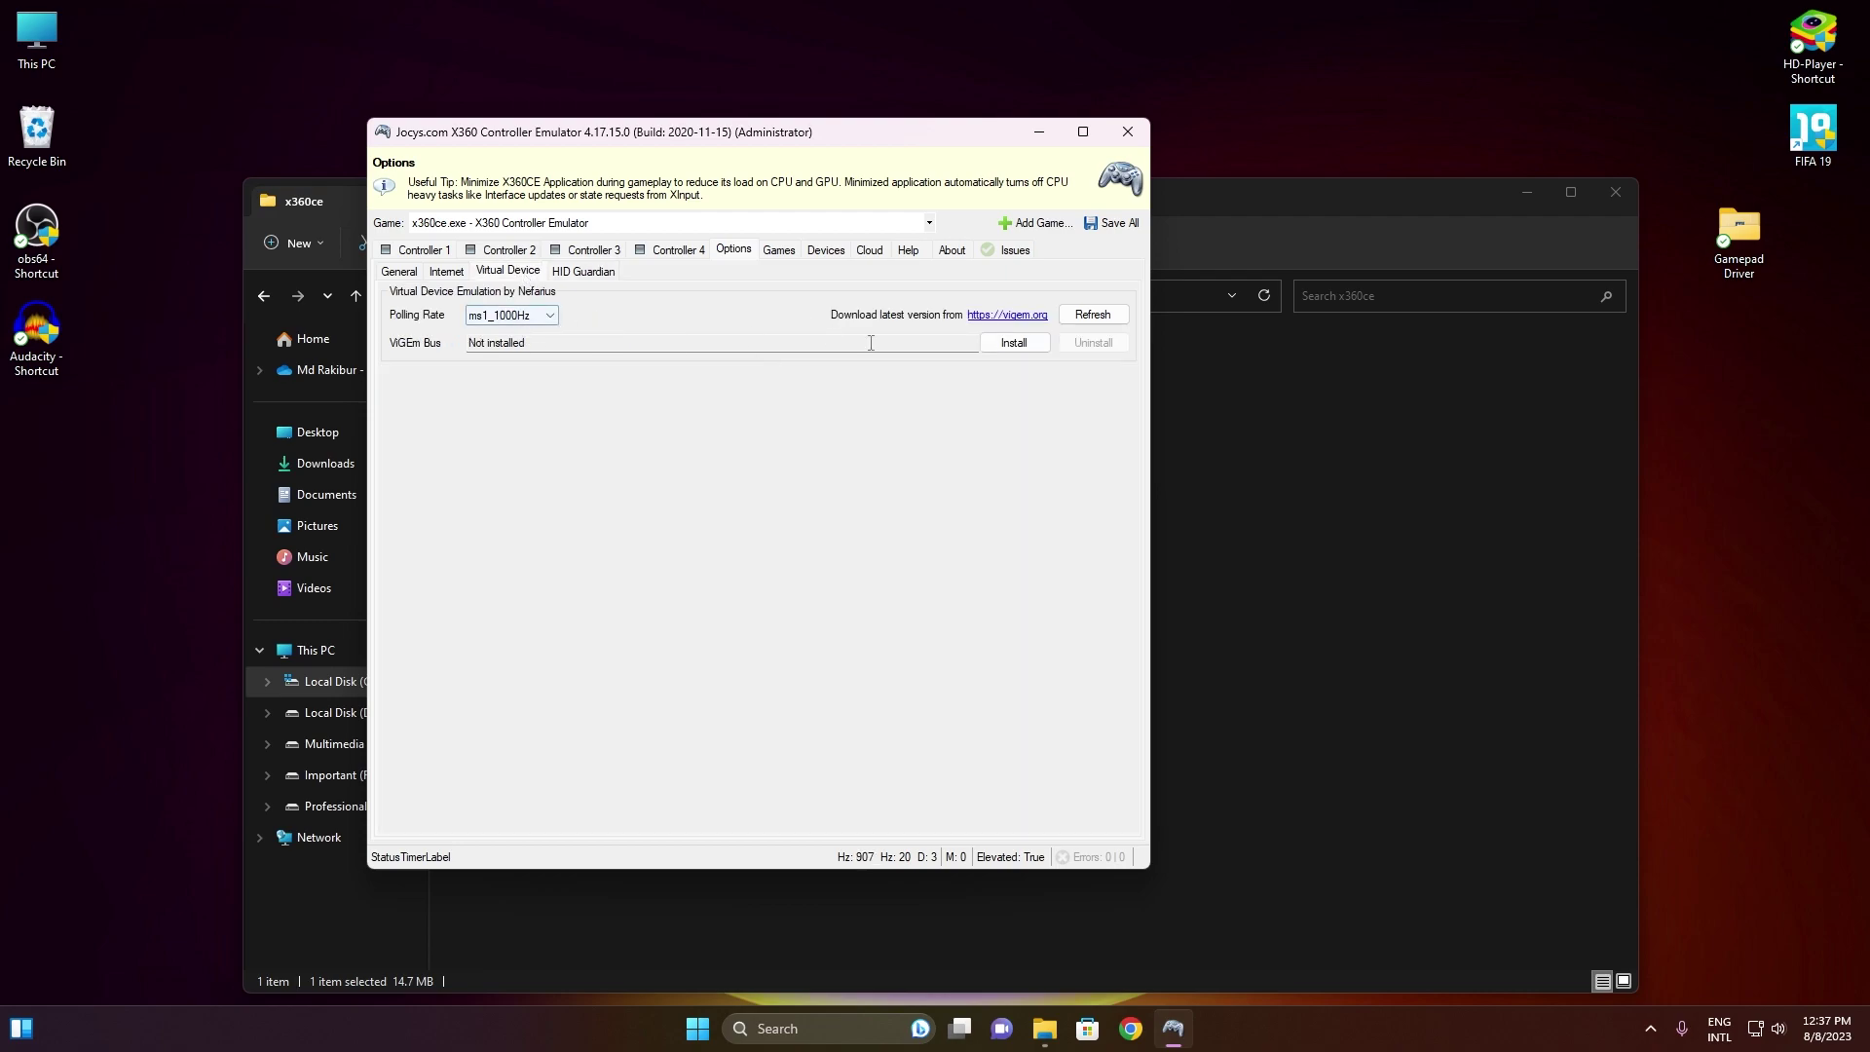
{"action": "left_click", "coordinate": [1018, 345]}
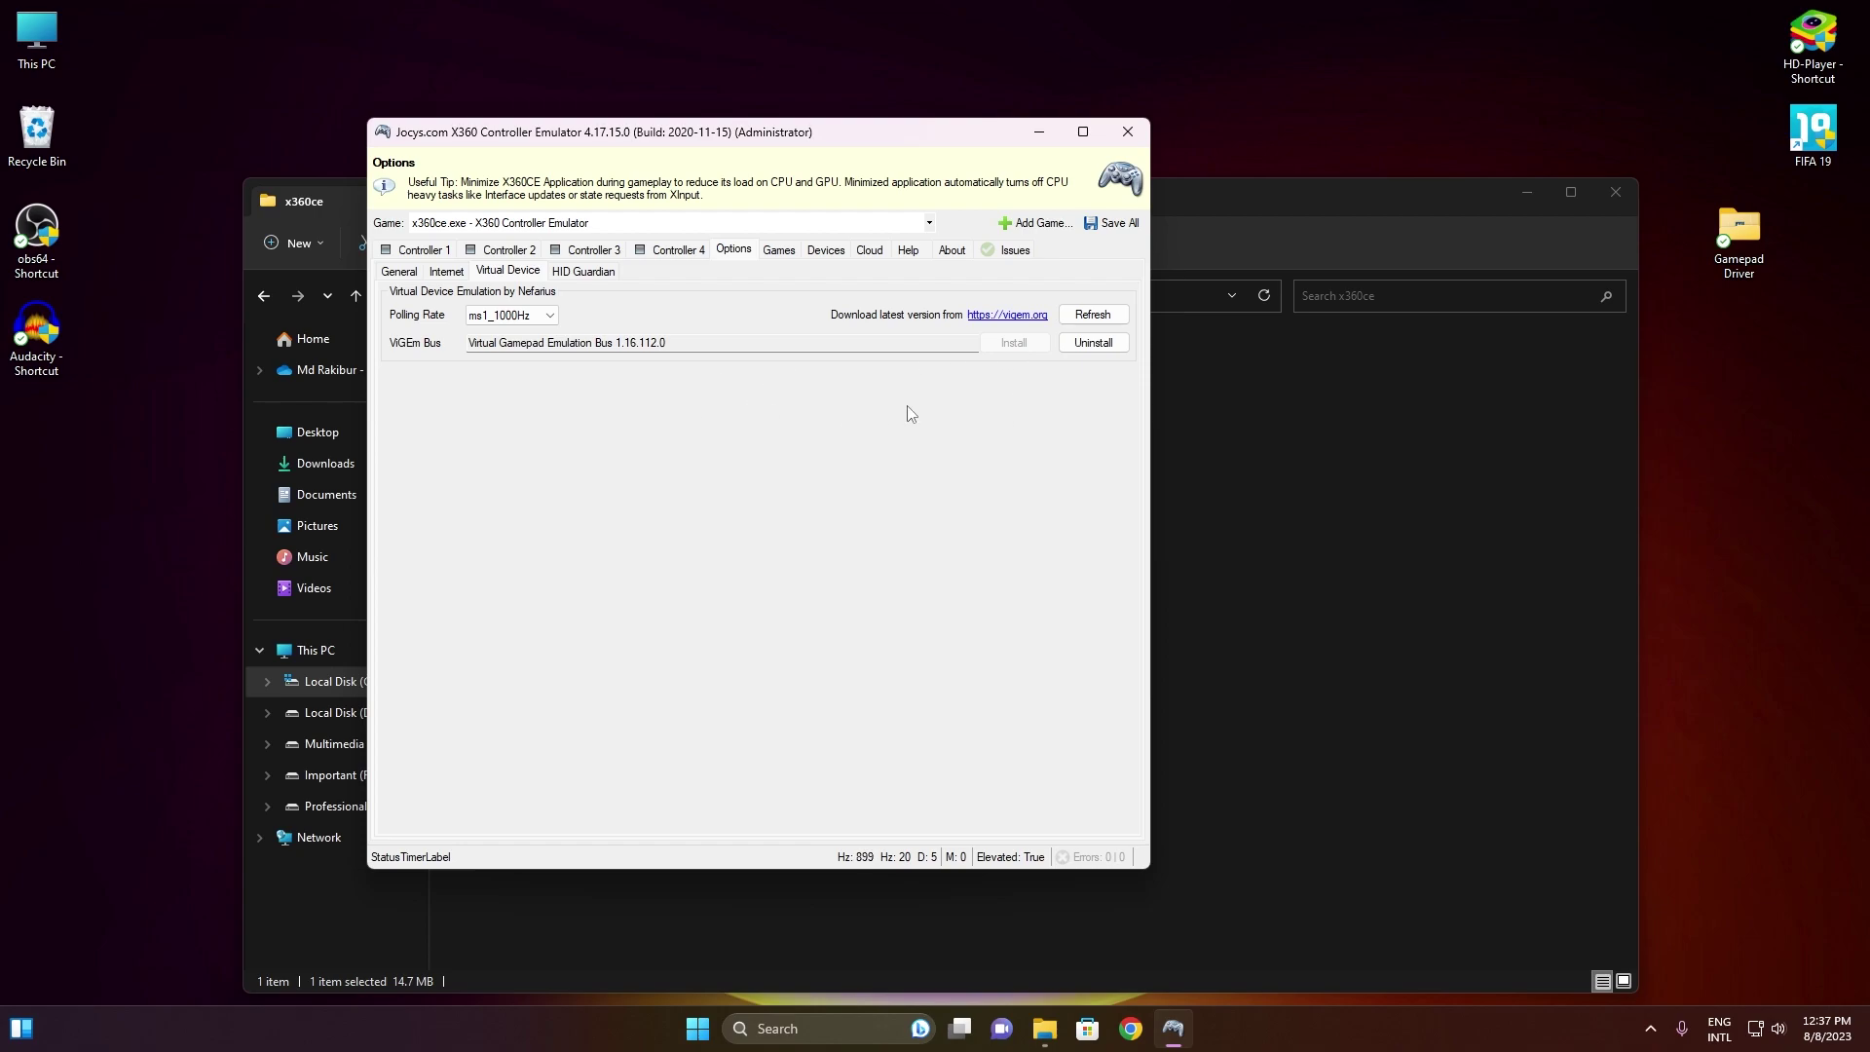
{"action": "left_click", "coordinate": [454, 276]}
{"action": "left_click", "coordinate": [394, 276]}
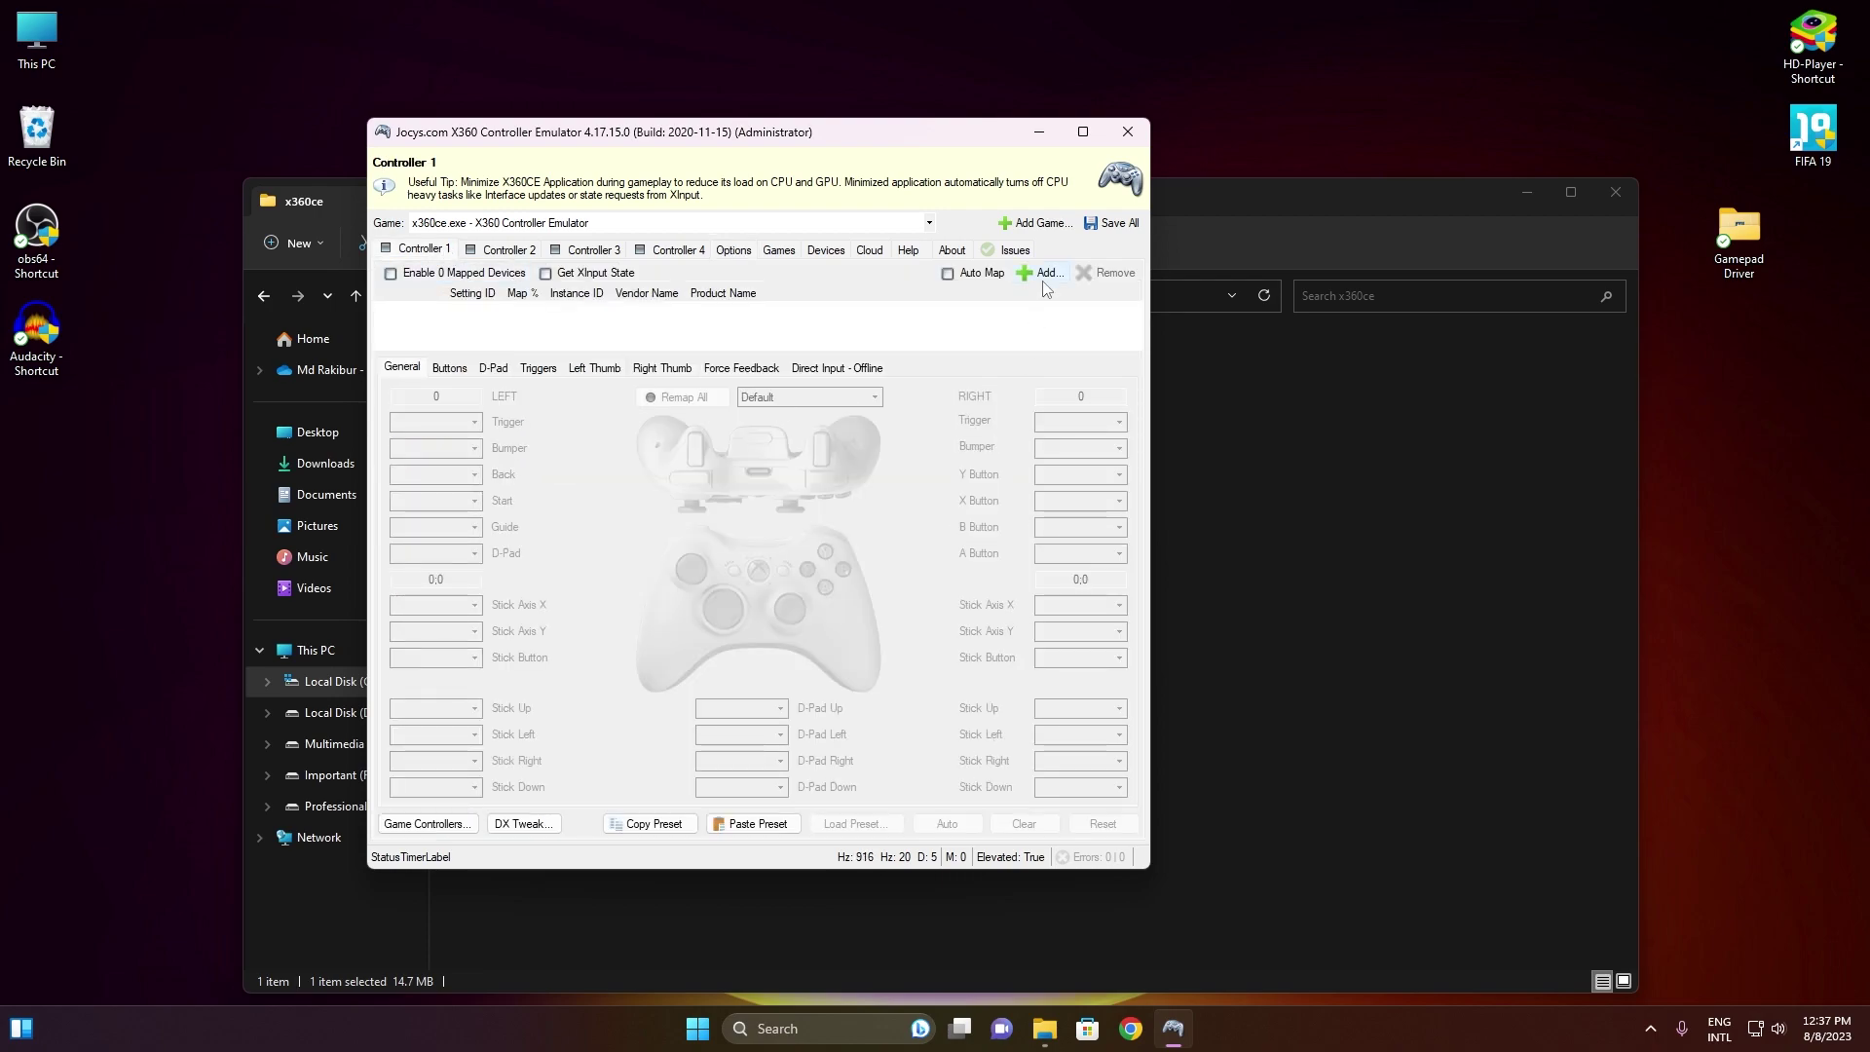
- Map the SPEEDLINK STRIKE Gamepad to Controller 1 and enable the mapped device
{"action": "left_click", "coordinate": [1042, 276]}
{"action": "left_click", "coordinate": [828, 481]}
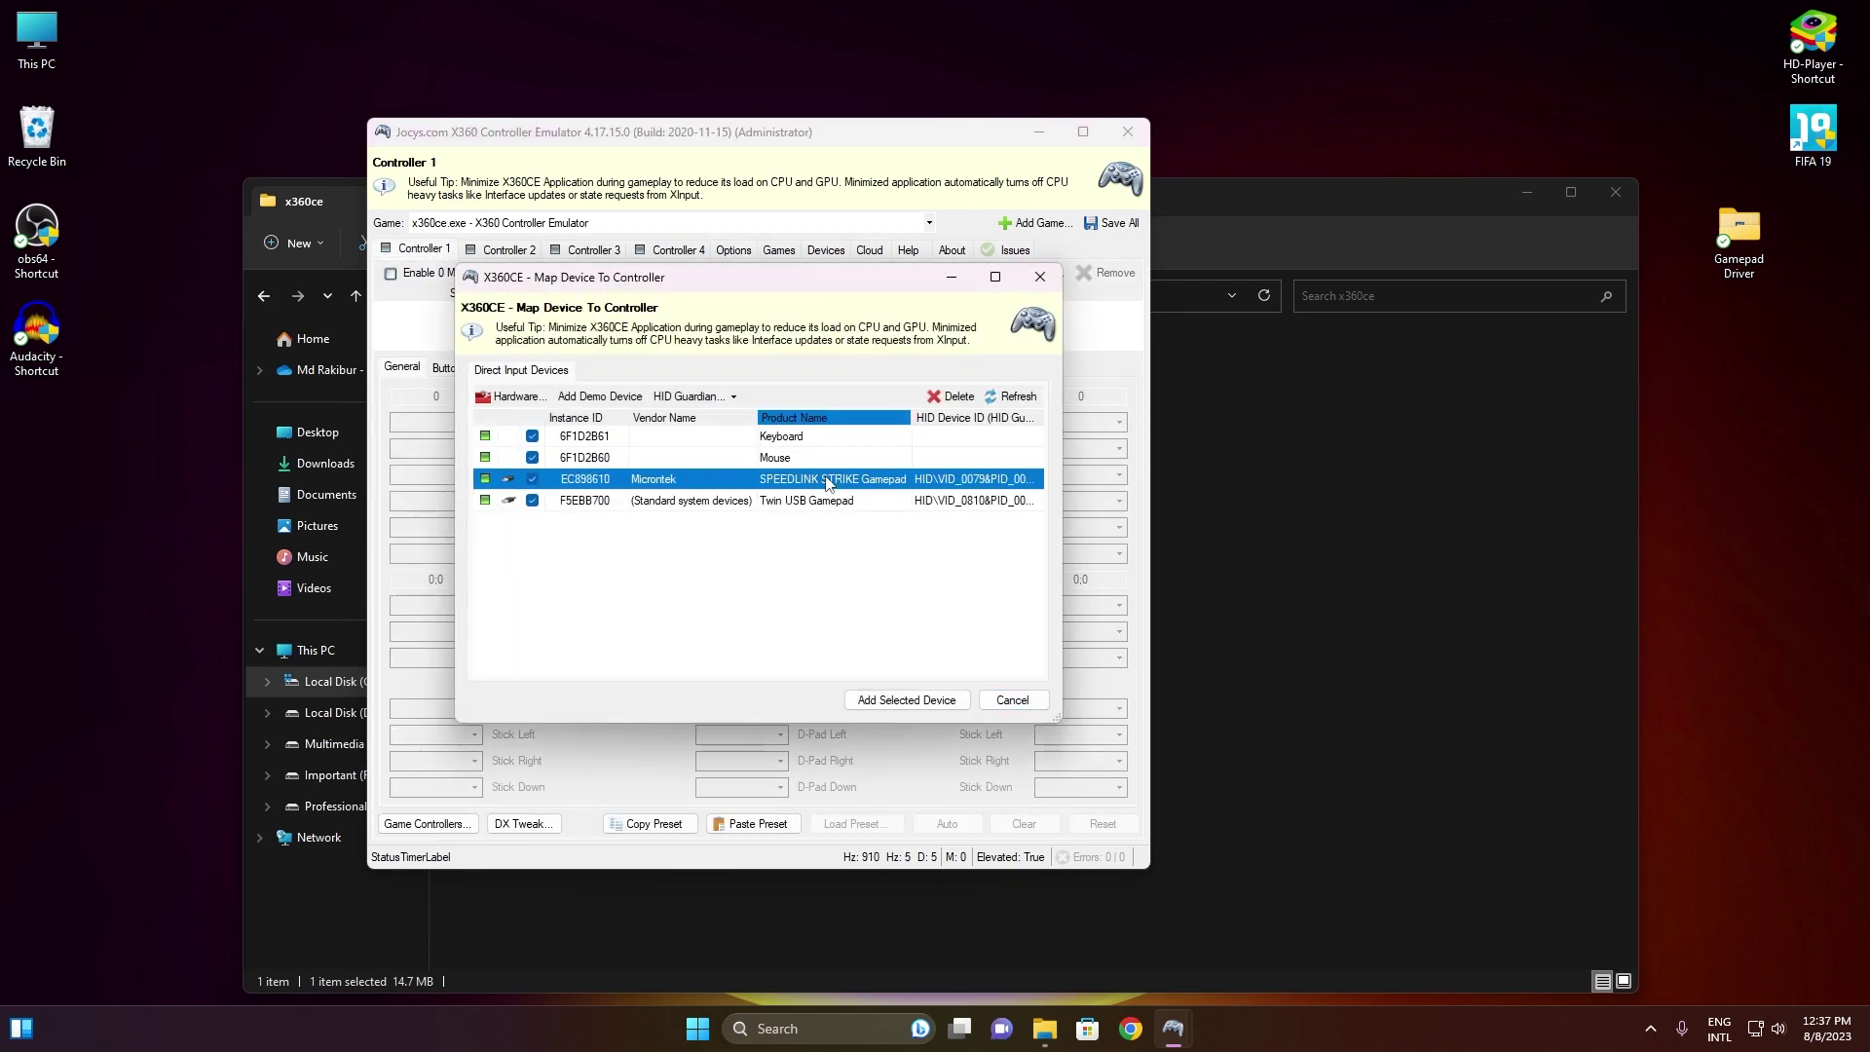
{"action": "left_click_drag", "start_coordinate": [1059, 499], "coordinate": [1147, 499]}
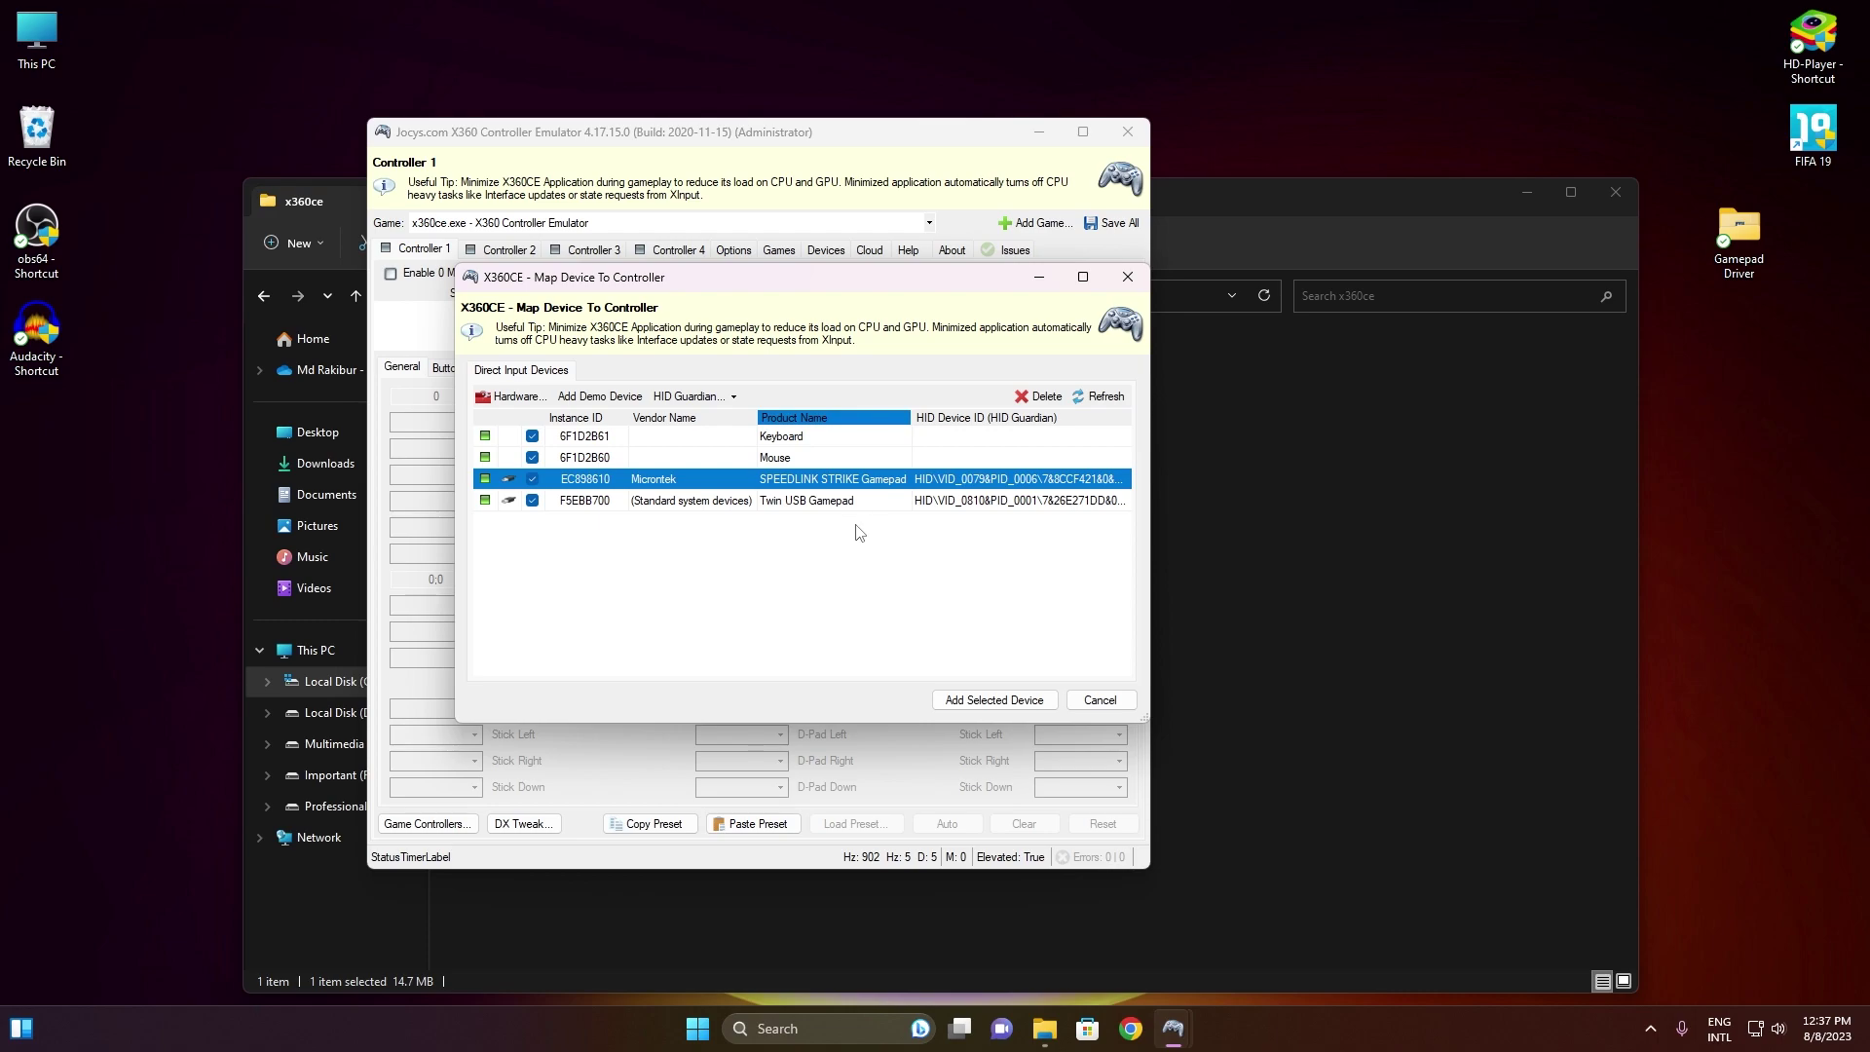
{"action": "left_click", "coordinate": [866, 499]}
{"action": "left_click", "coordinate": [866, 478]}
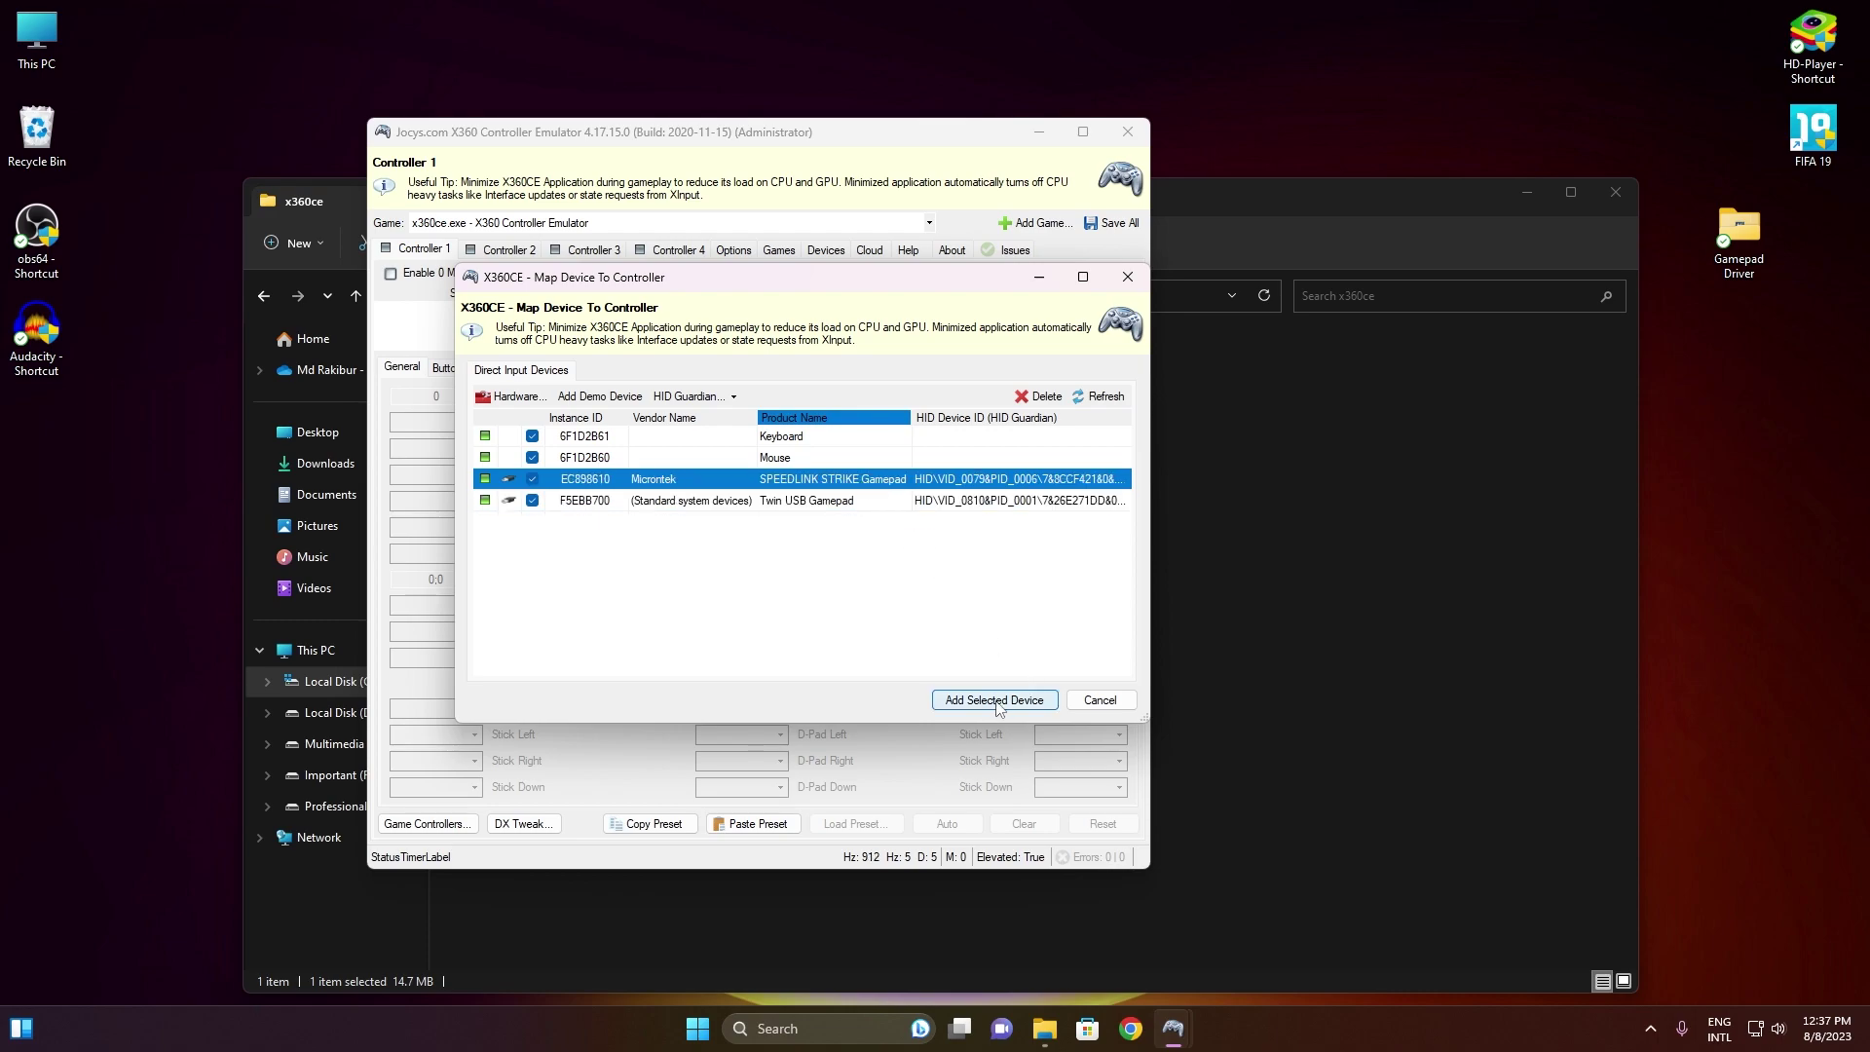
{"action": "left_click", "coordinate": [995, 701]}
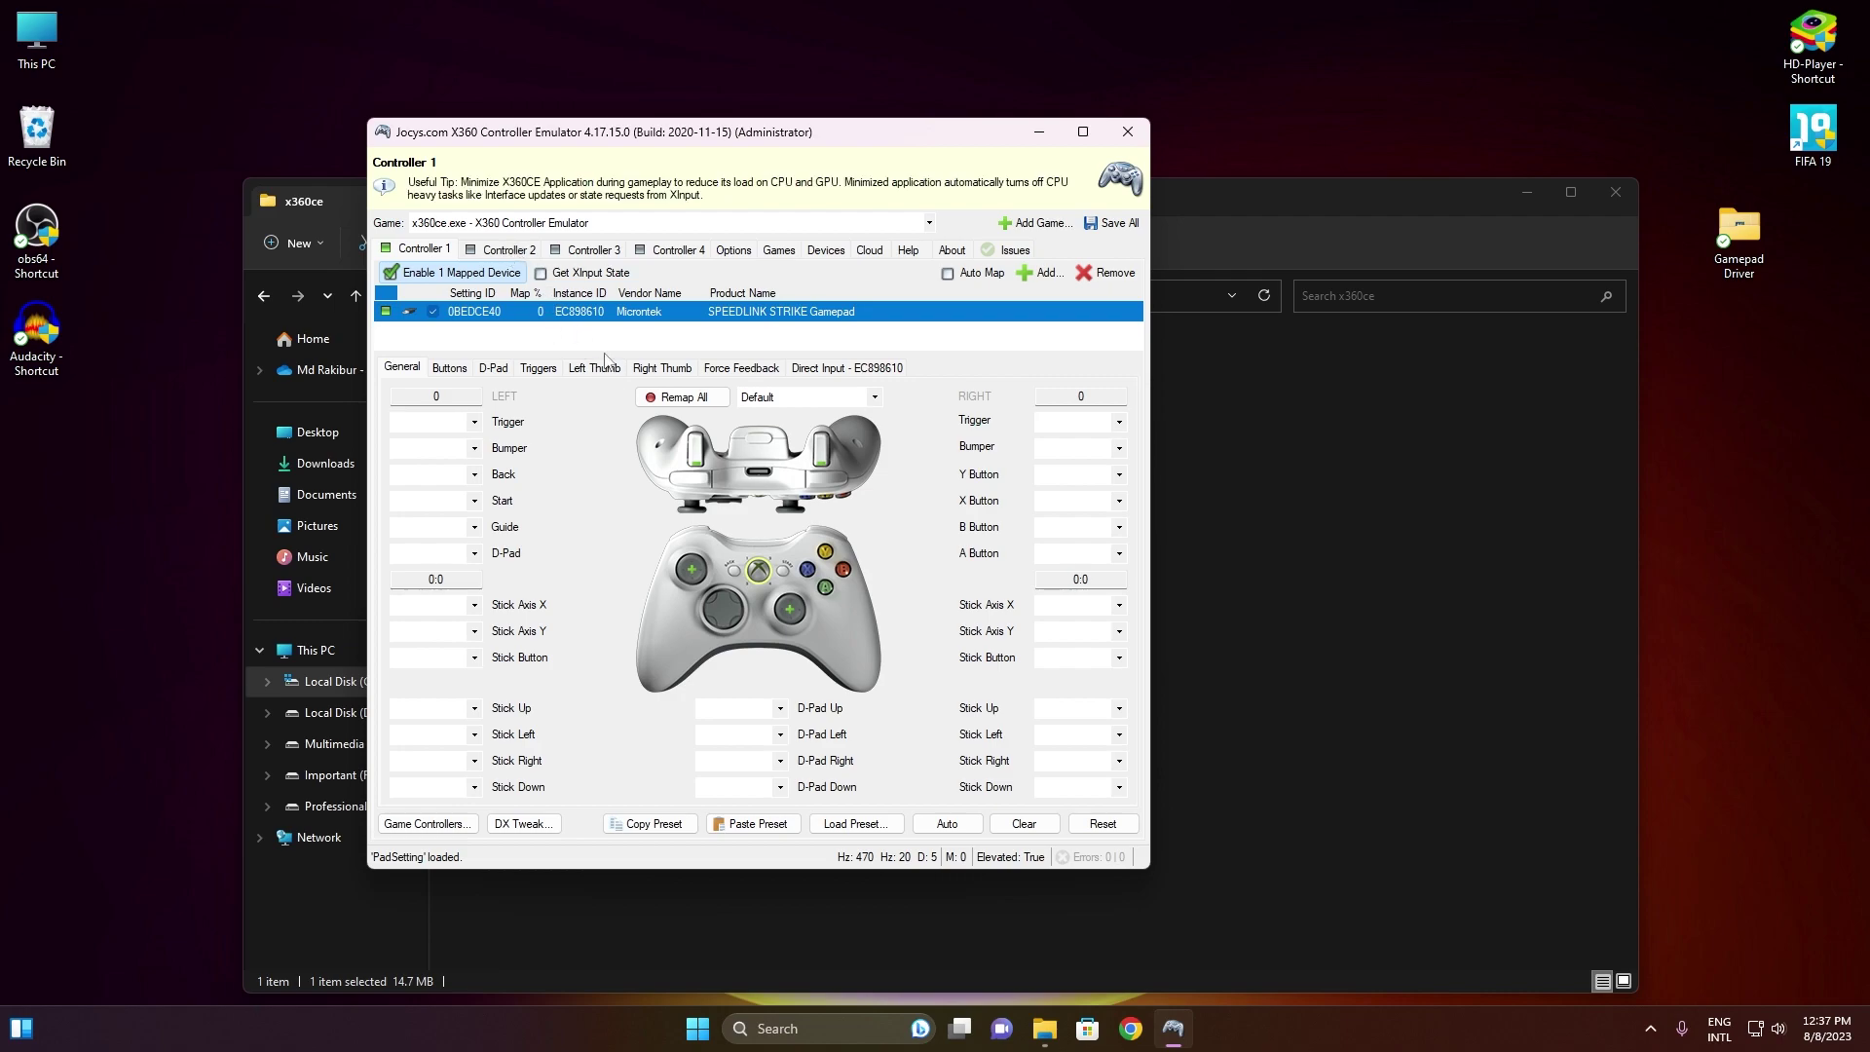
- Enable force feedback for Controller 1, test the left motor's vibration, and return to the general mapping view
{"action": "left_click", "coordinate": [721, 369]}
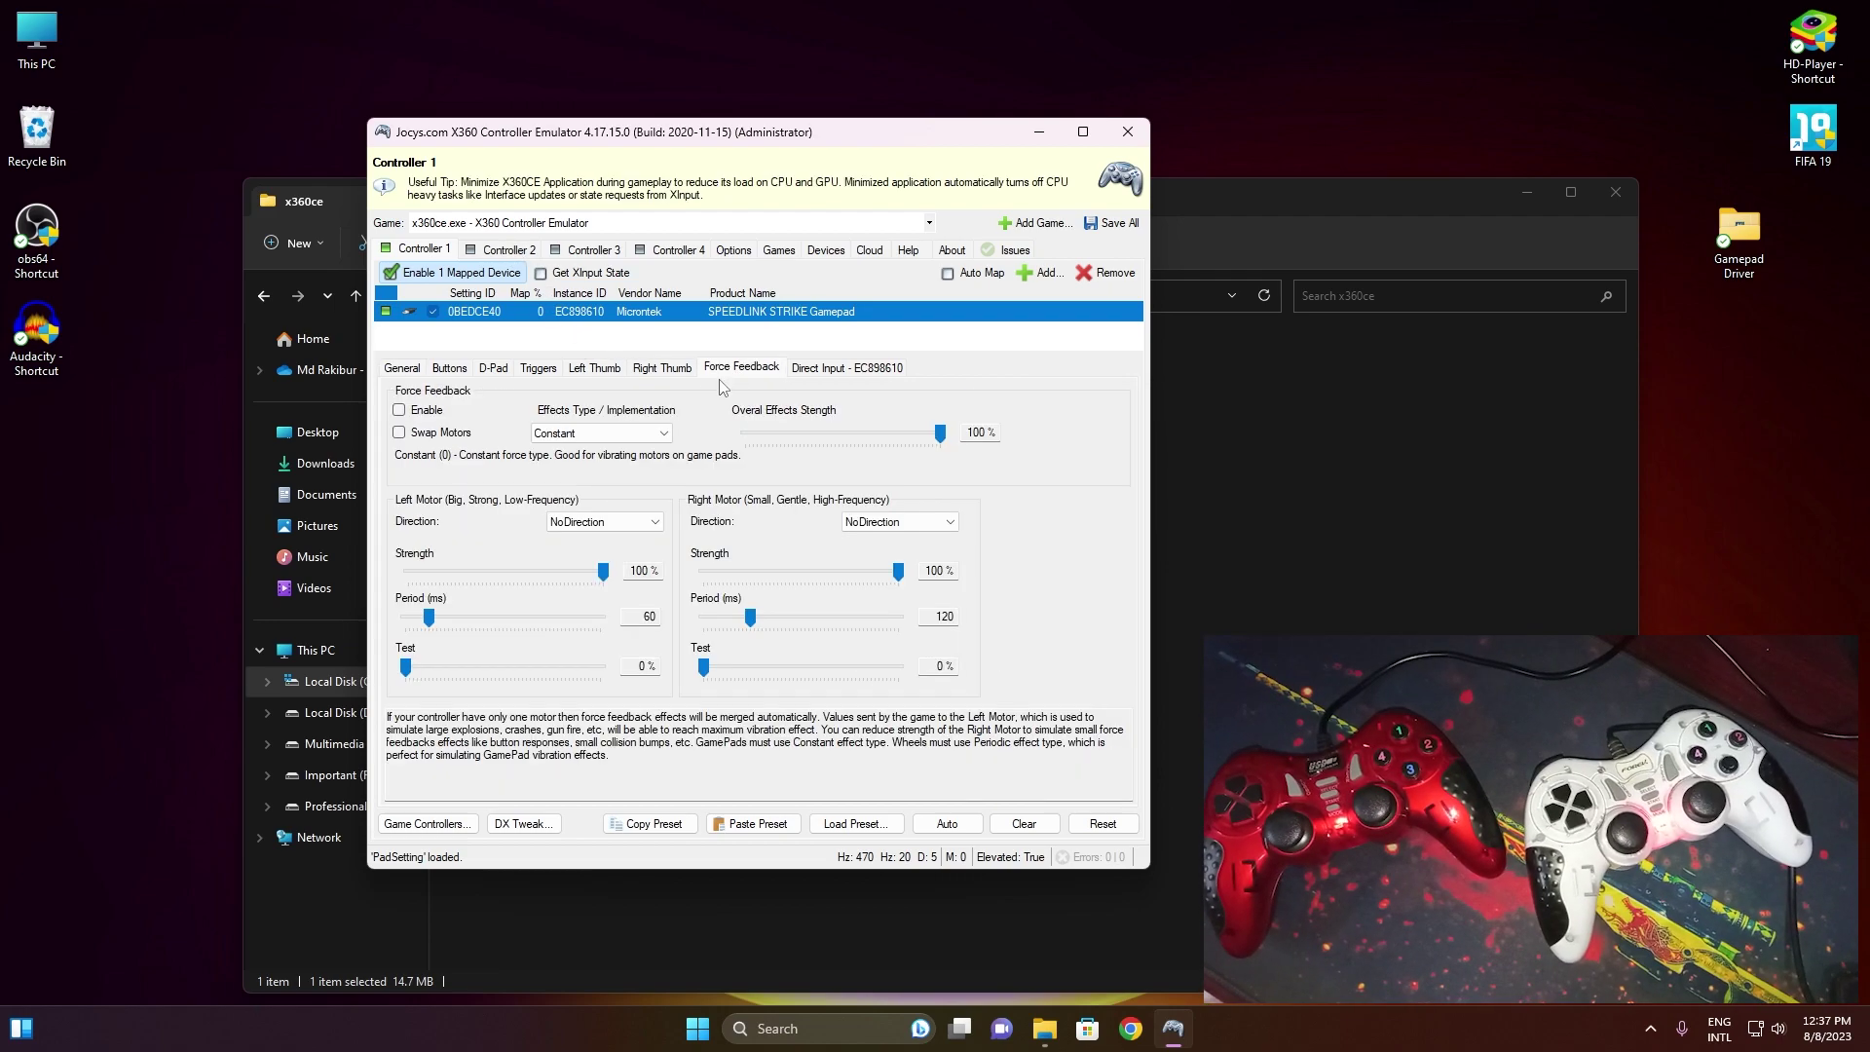
{"action": "left_click", "coordinate": [400, 410]}
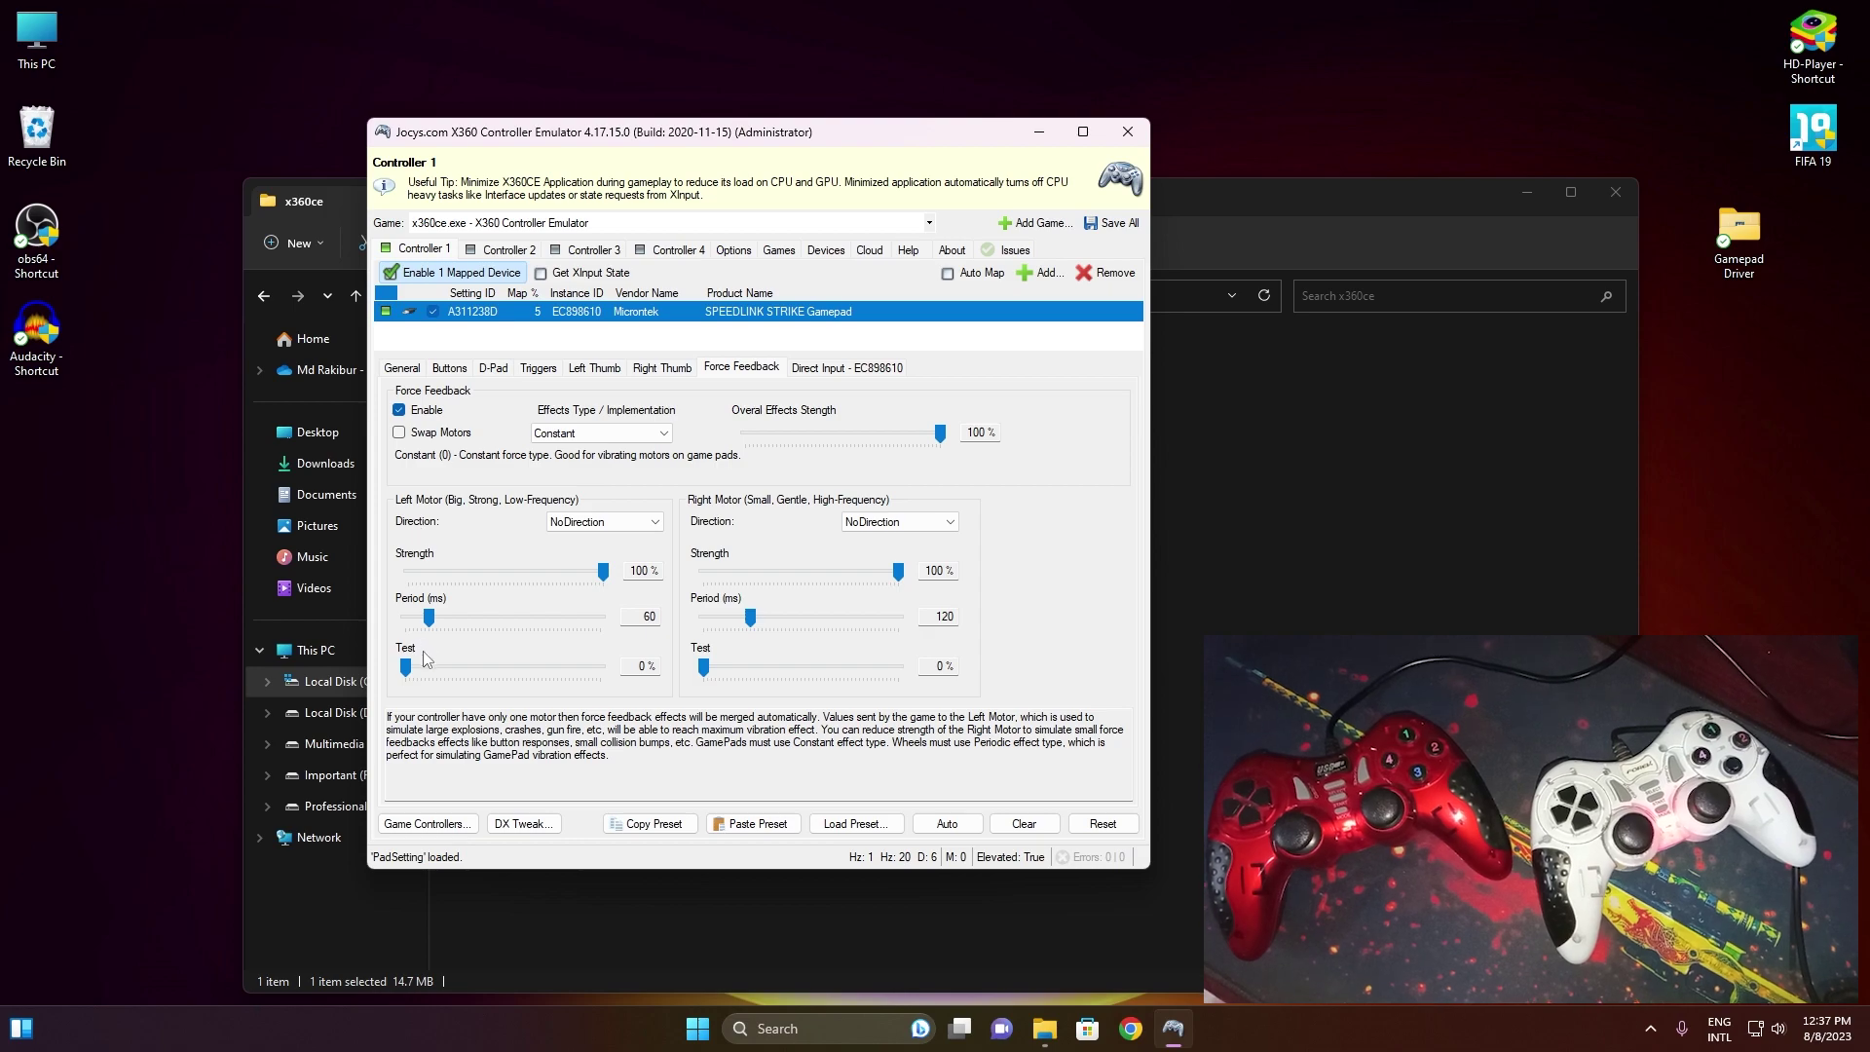
{"action": "left_click_drag", "start_coordinate": [406, 667], "coordinate": [606, 674]}
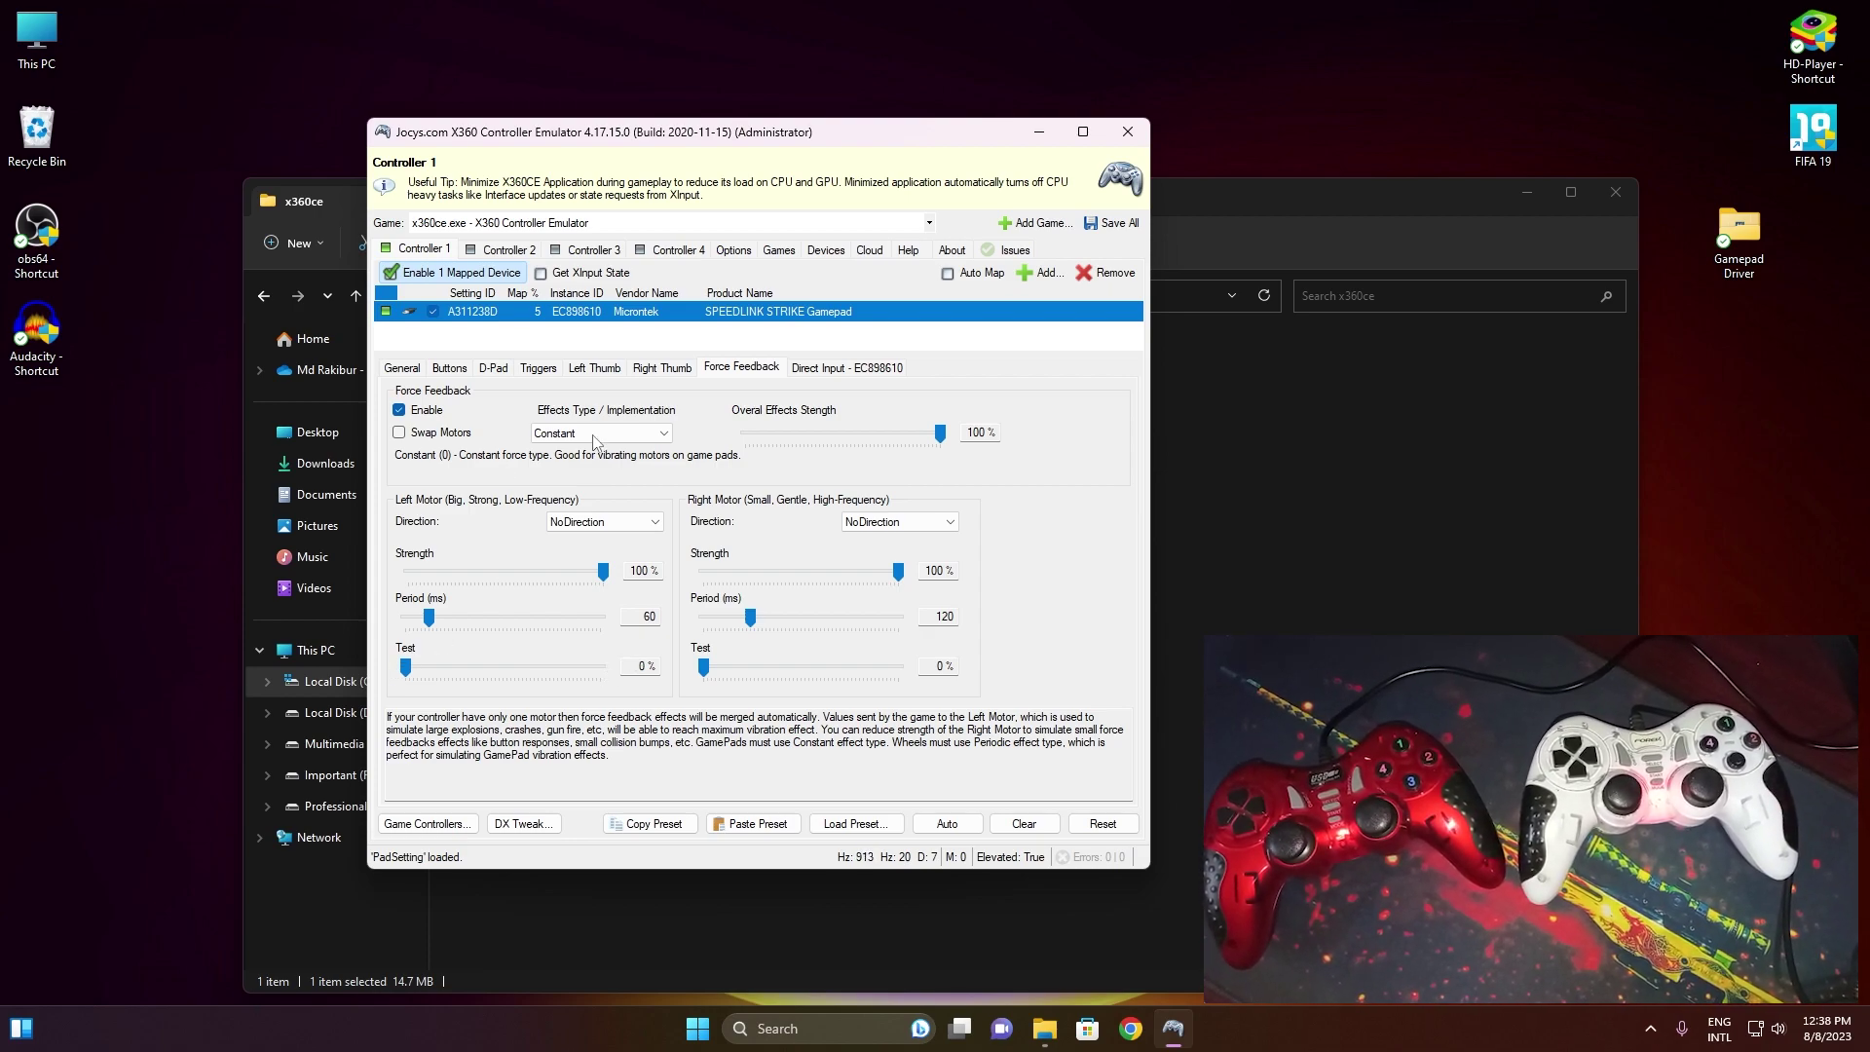
{"action": "left_click", "coordinate": [420, 371]}
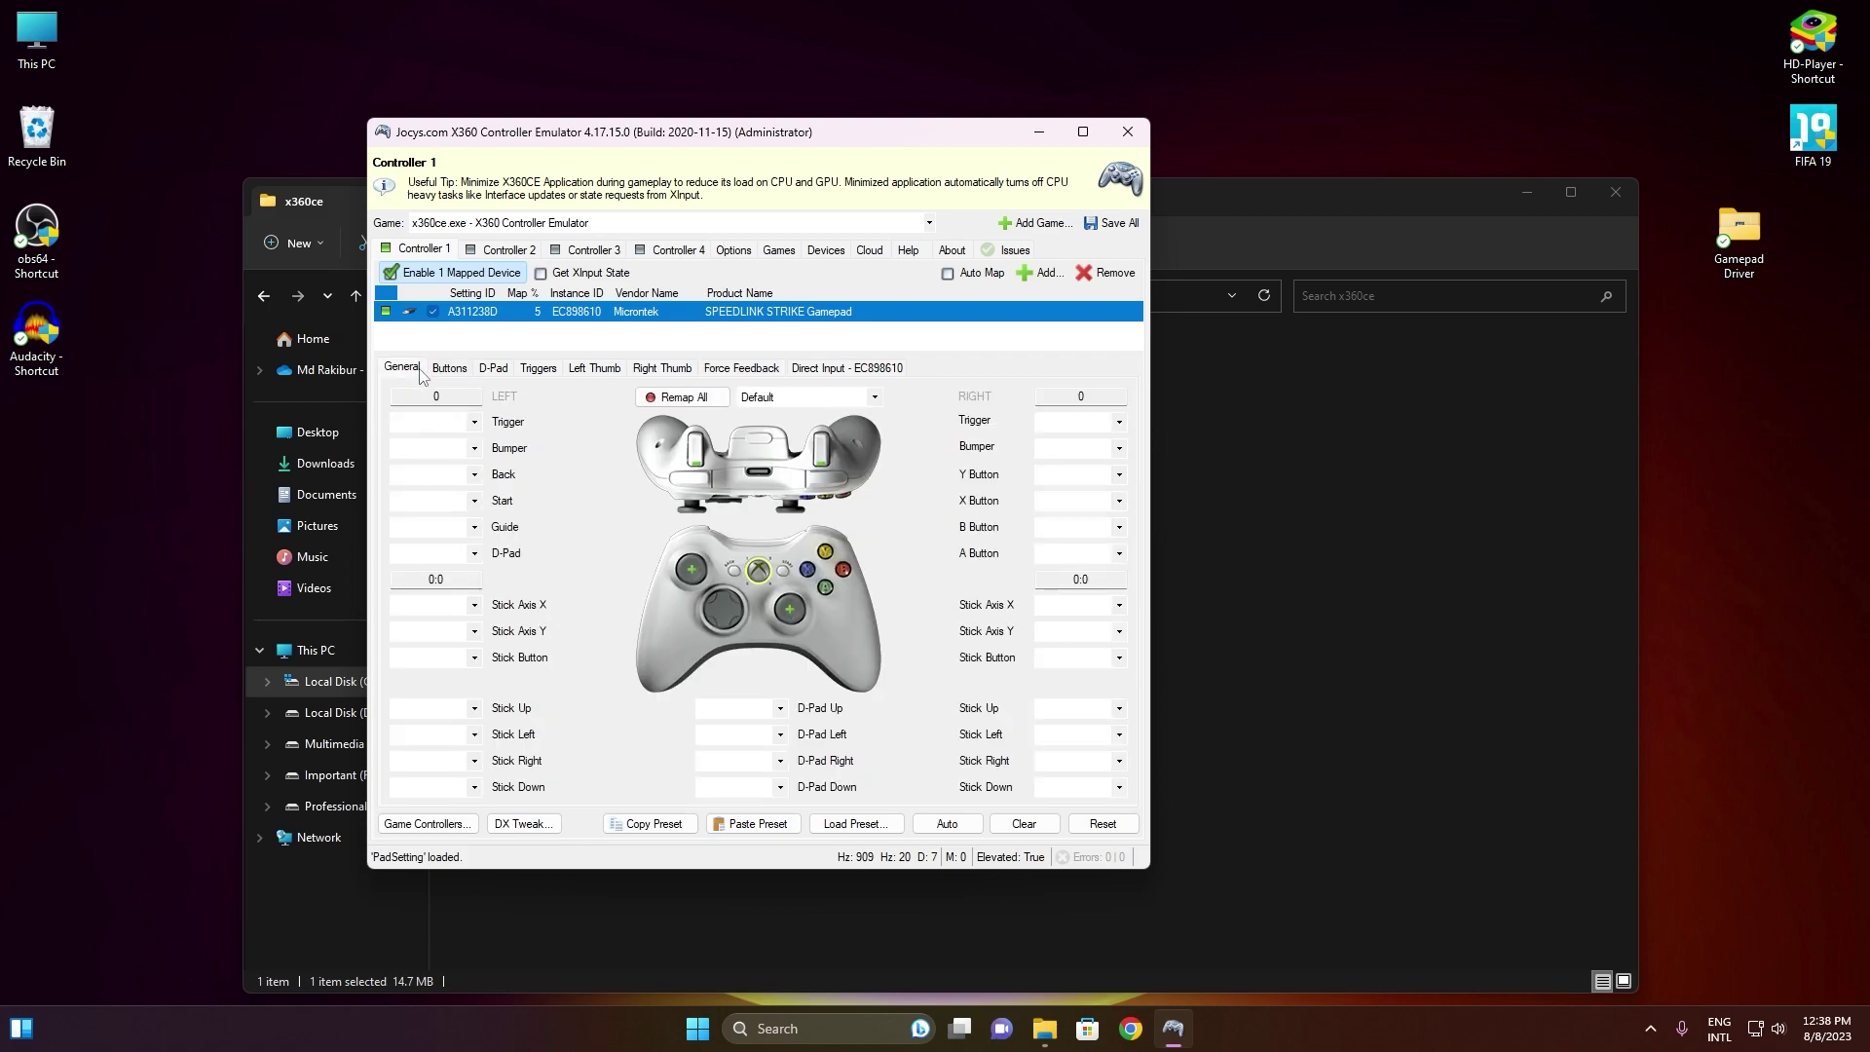
- Map the Twin USB Gamepad to Controller 2 and enable the mapped device
{"action": "left_click", "coordinate": [508, 250]}
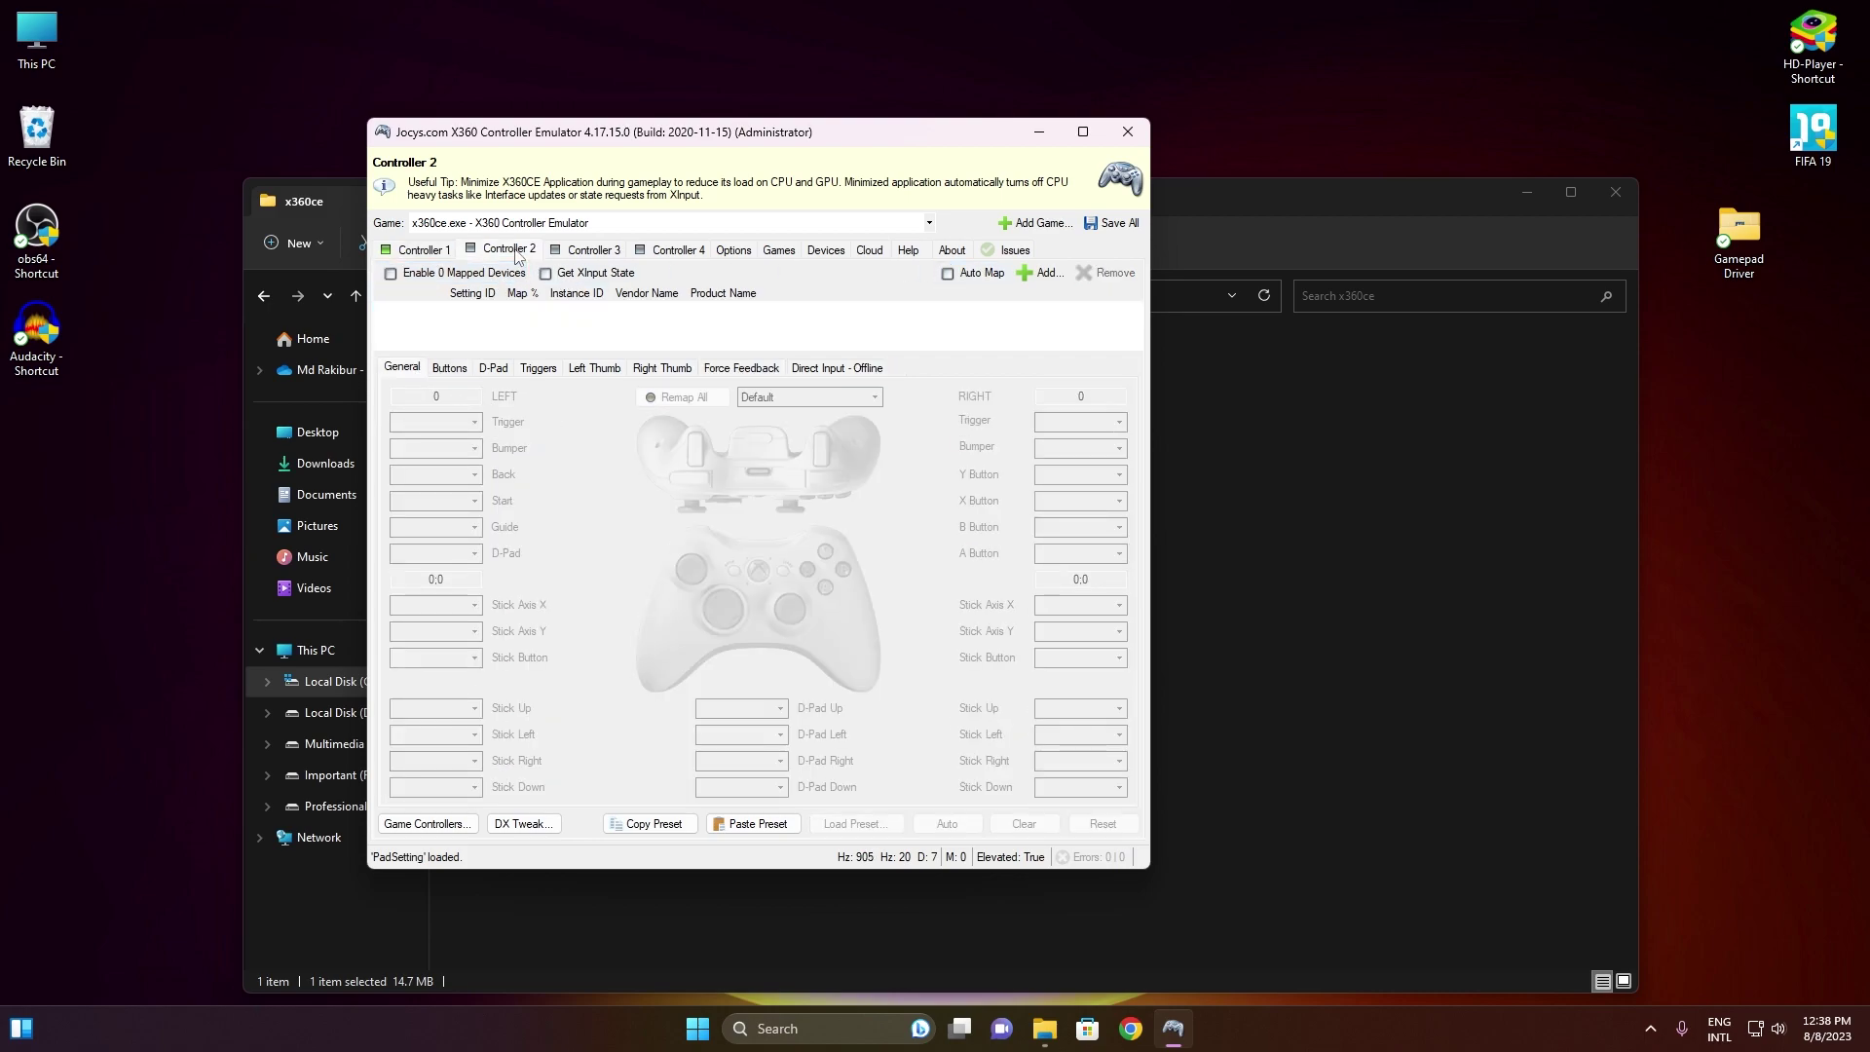
{"action": "left_click", "coordinate": [1041, 273]}
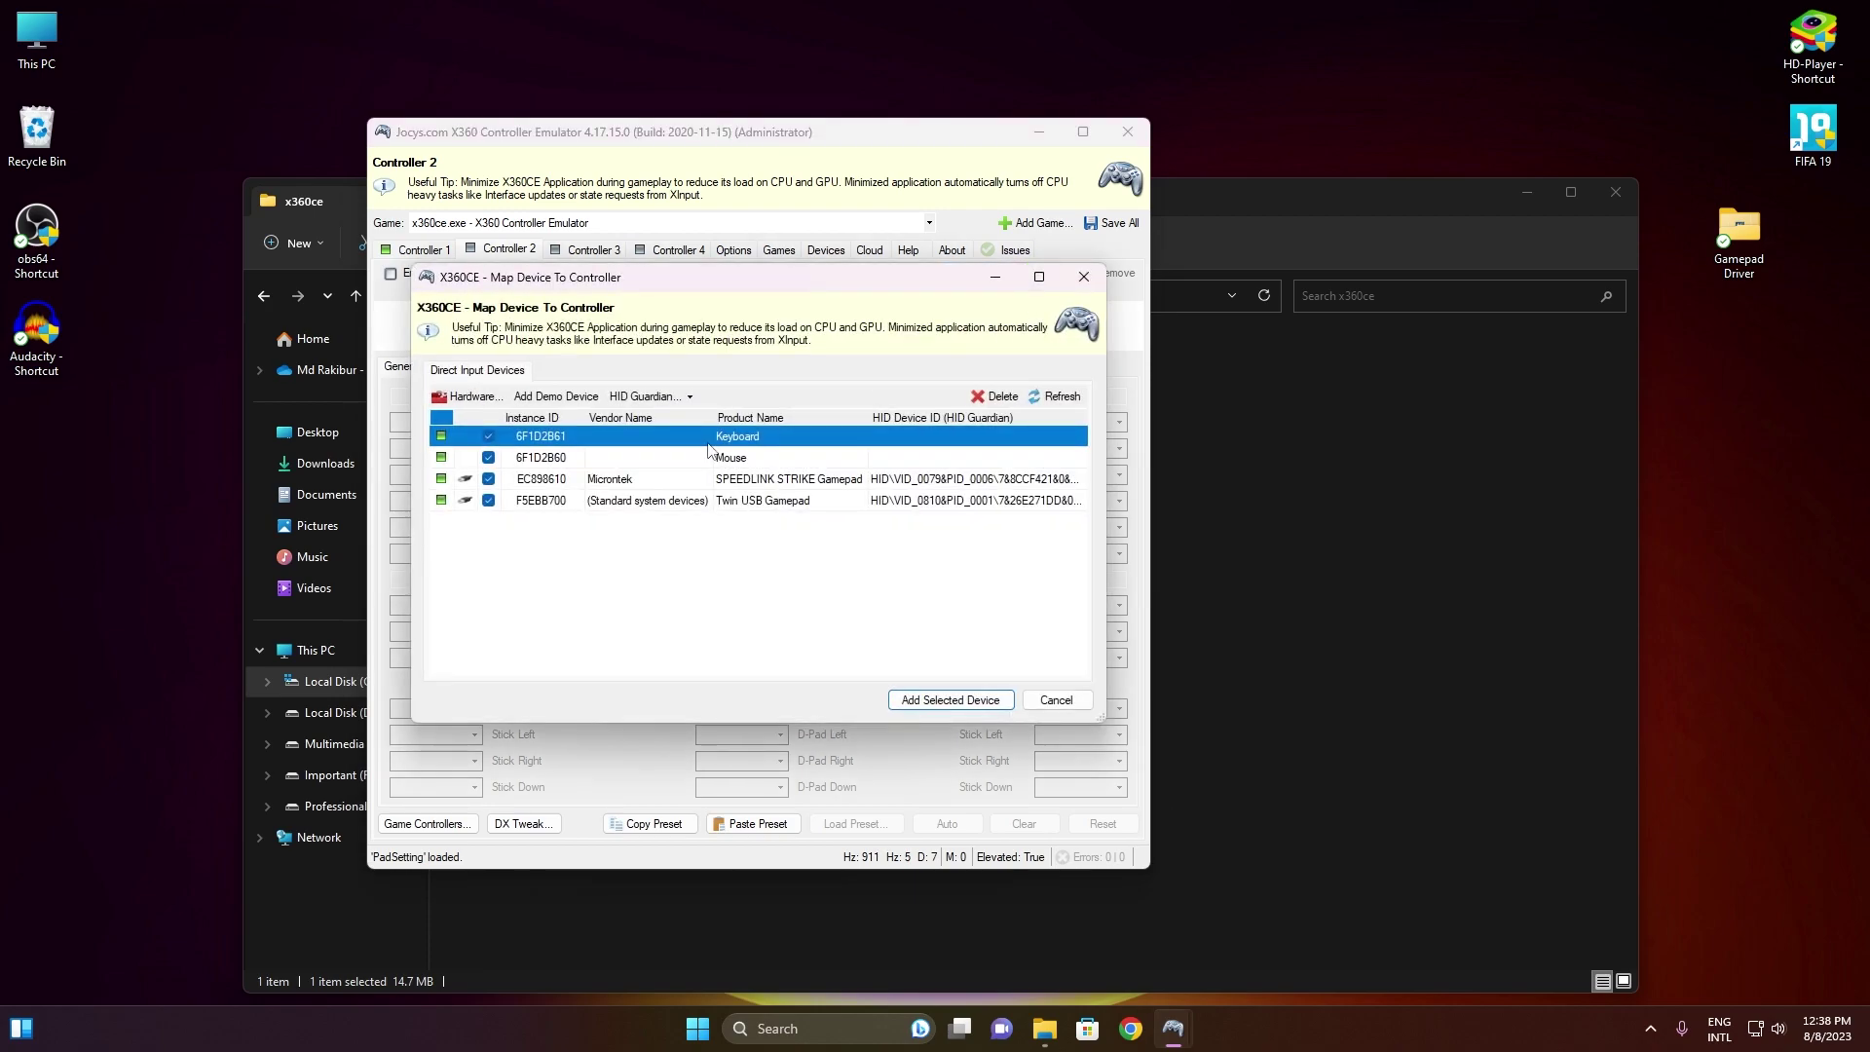
{"action": "left_click", "coordinate": [779, 502]}
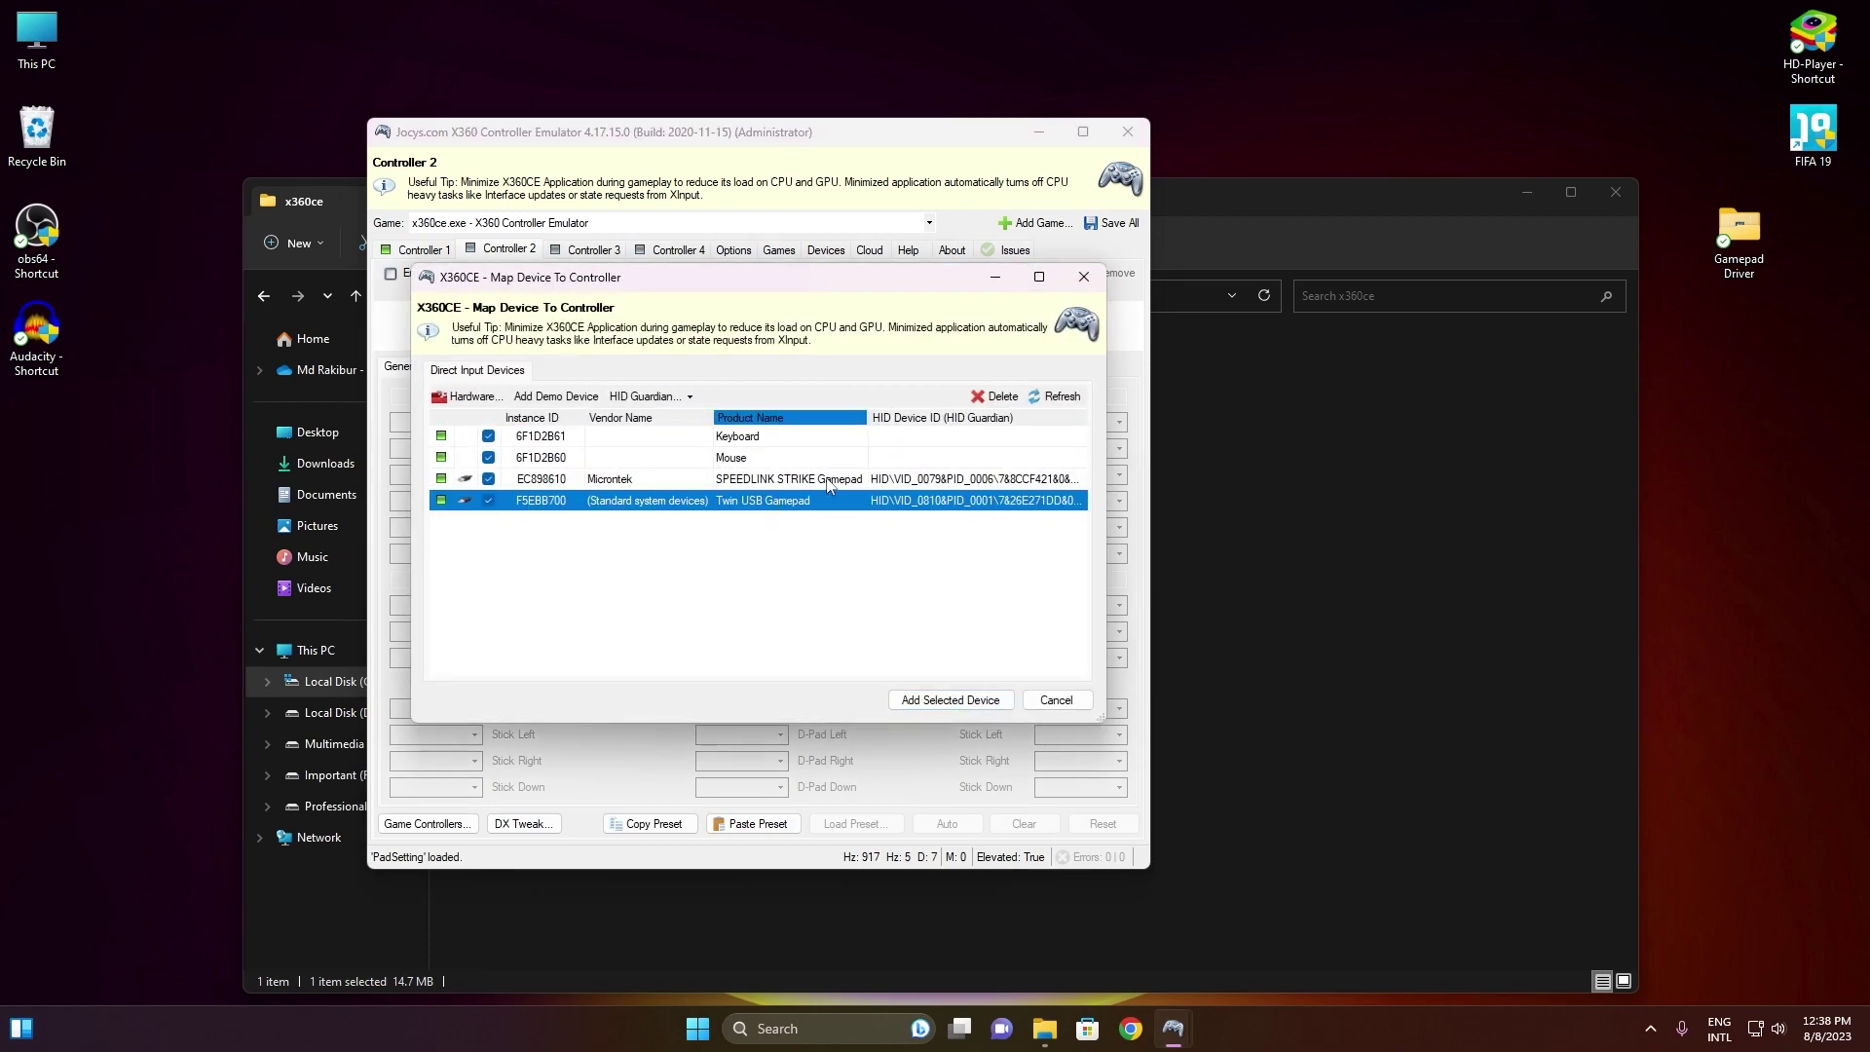
{"action": "left_click", "coordinate": [946, 700]}
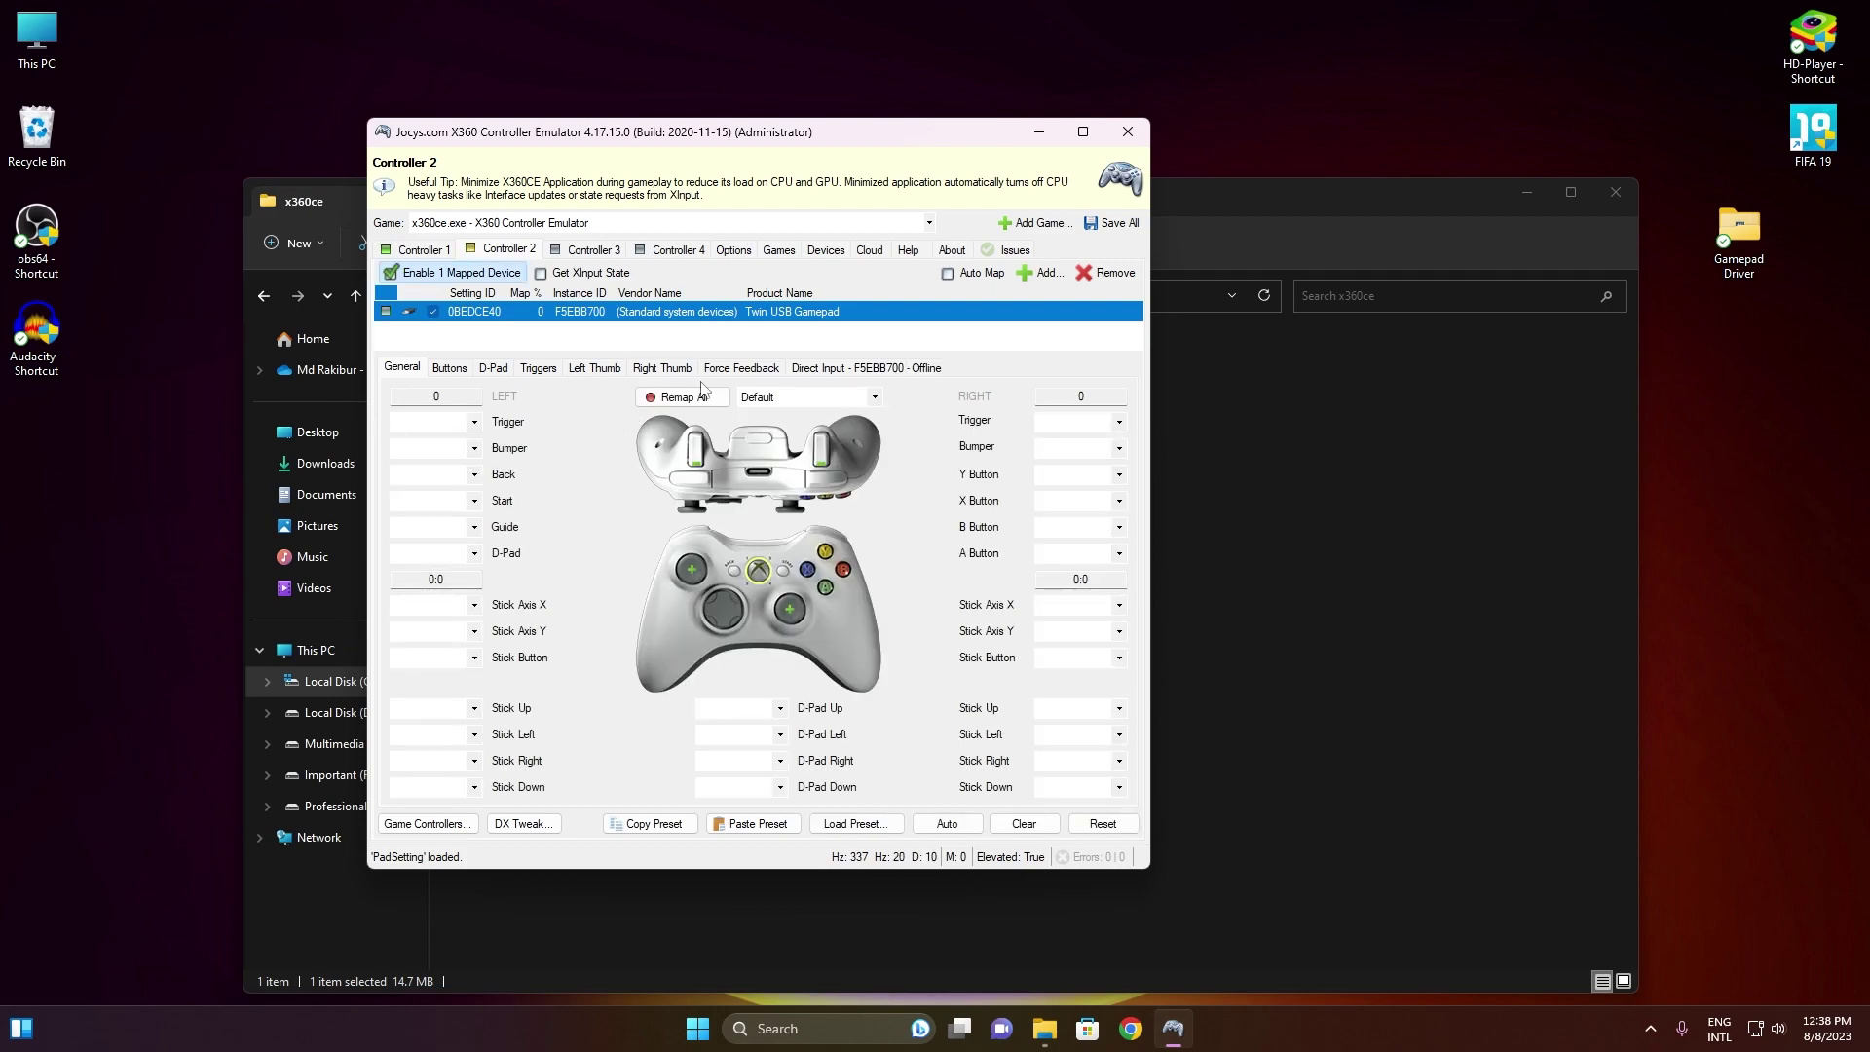
- Enable force feedback for Controller 2 and test the left motor at 100%, returning the test level to 0%
{"action": "left_click", "coordinate": [762, 374]}
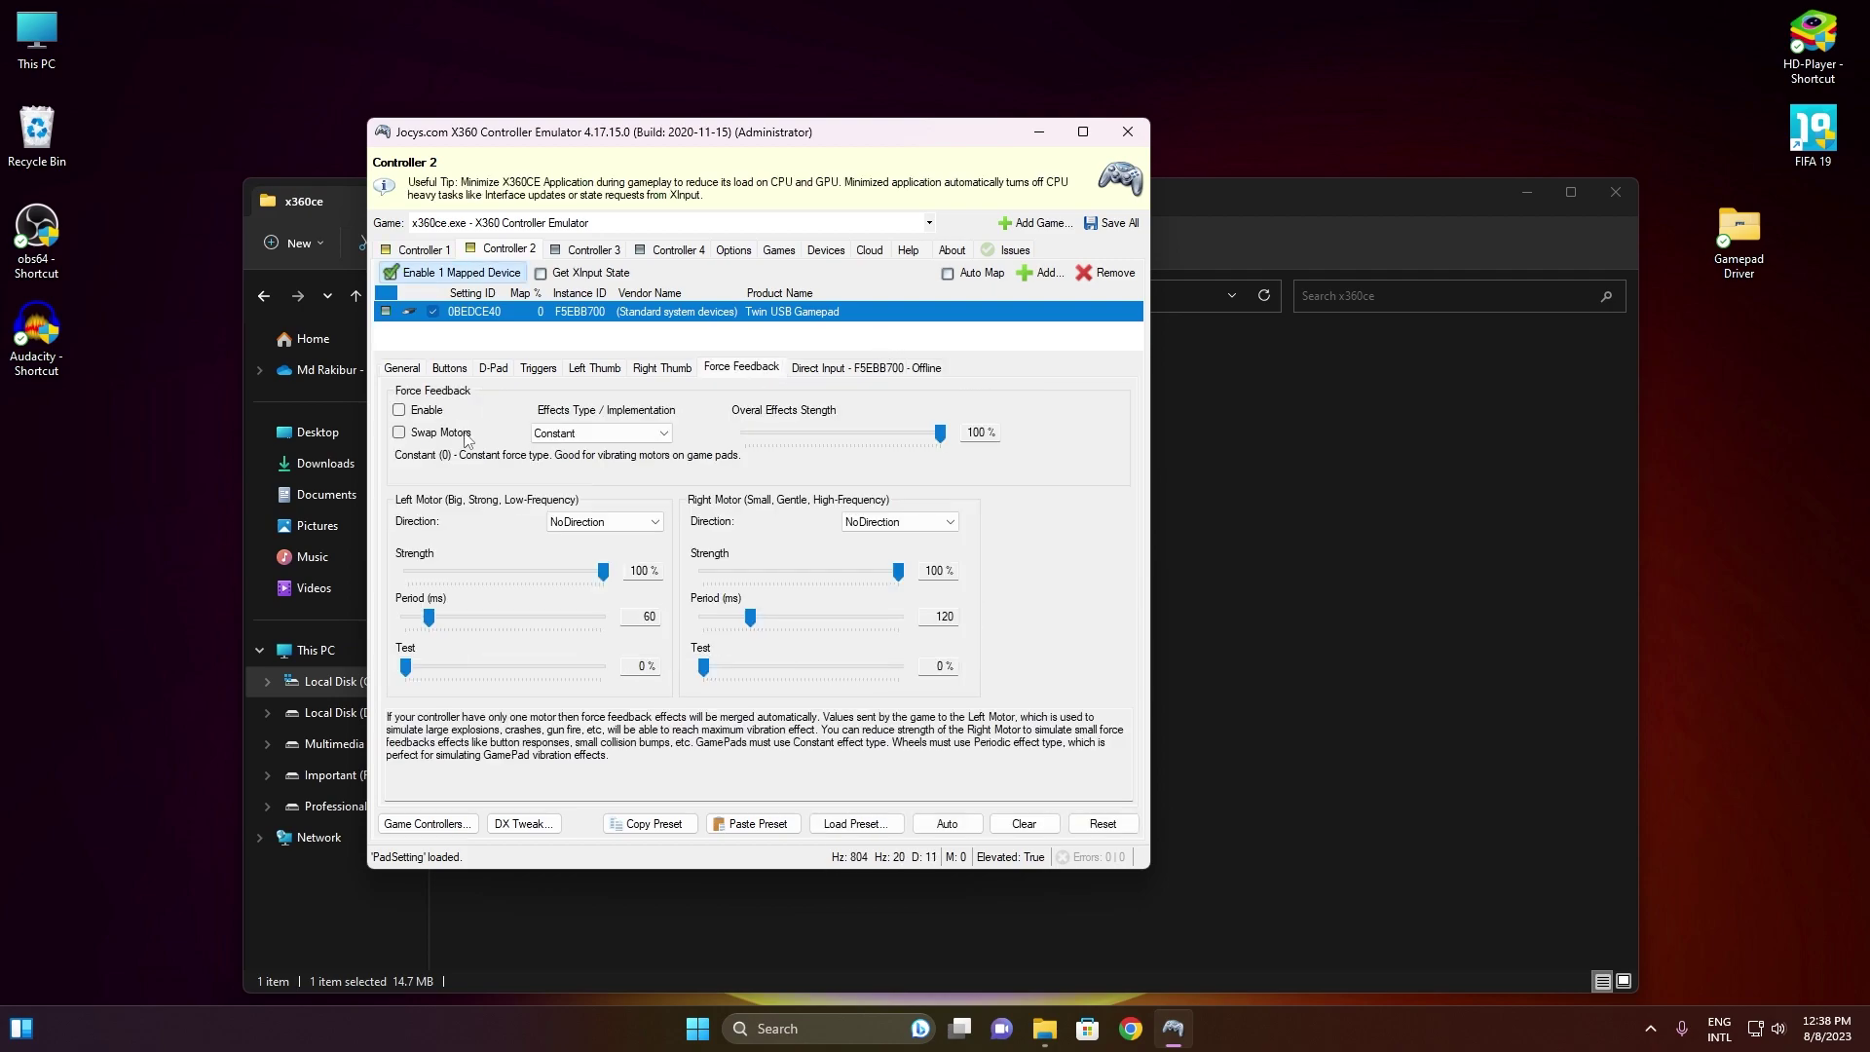
{"action": "left_click", "coordinate": [428, 412]}
{"action": "left_click_drag", "start_coordinate": [405, 667], "coordinate": [620, 669]}
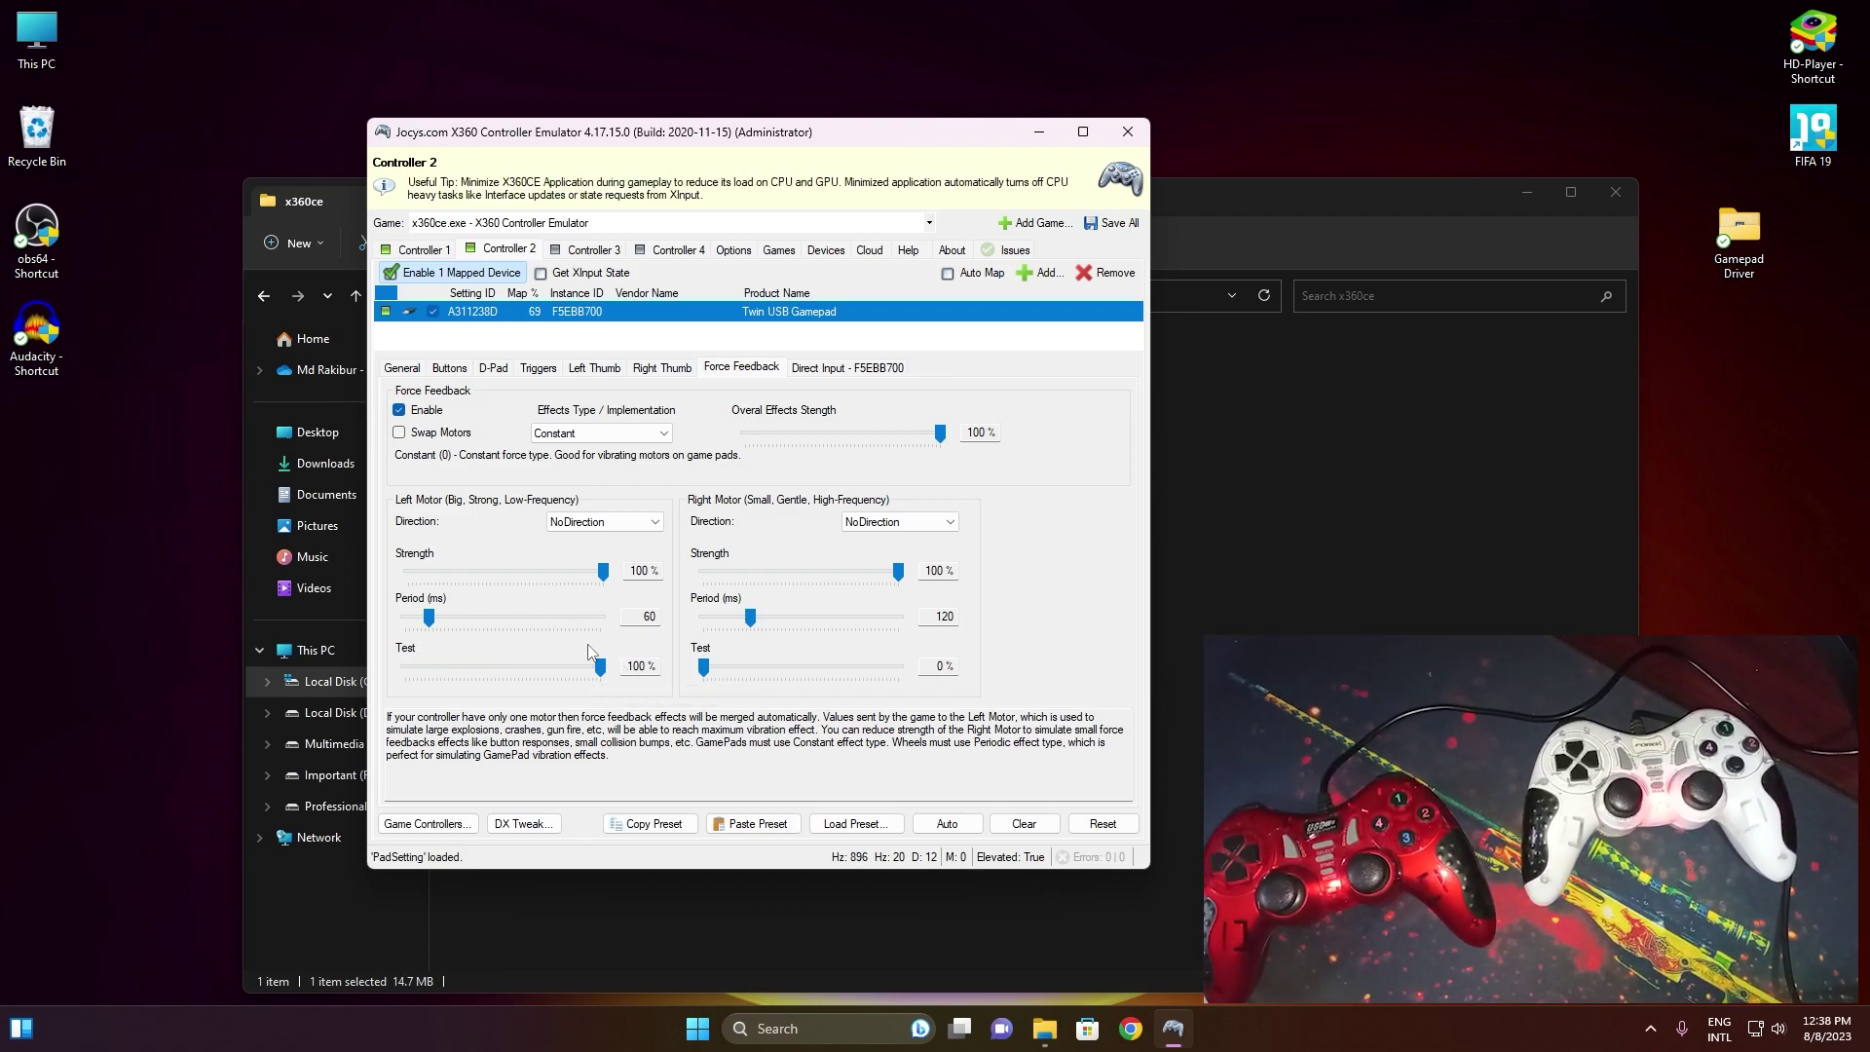
{"action": "left_click_drag", "start_coordinate": [600, 667], "coordinate": [389, 658]}
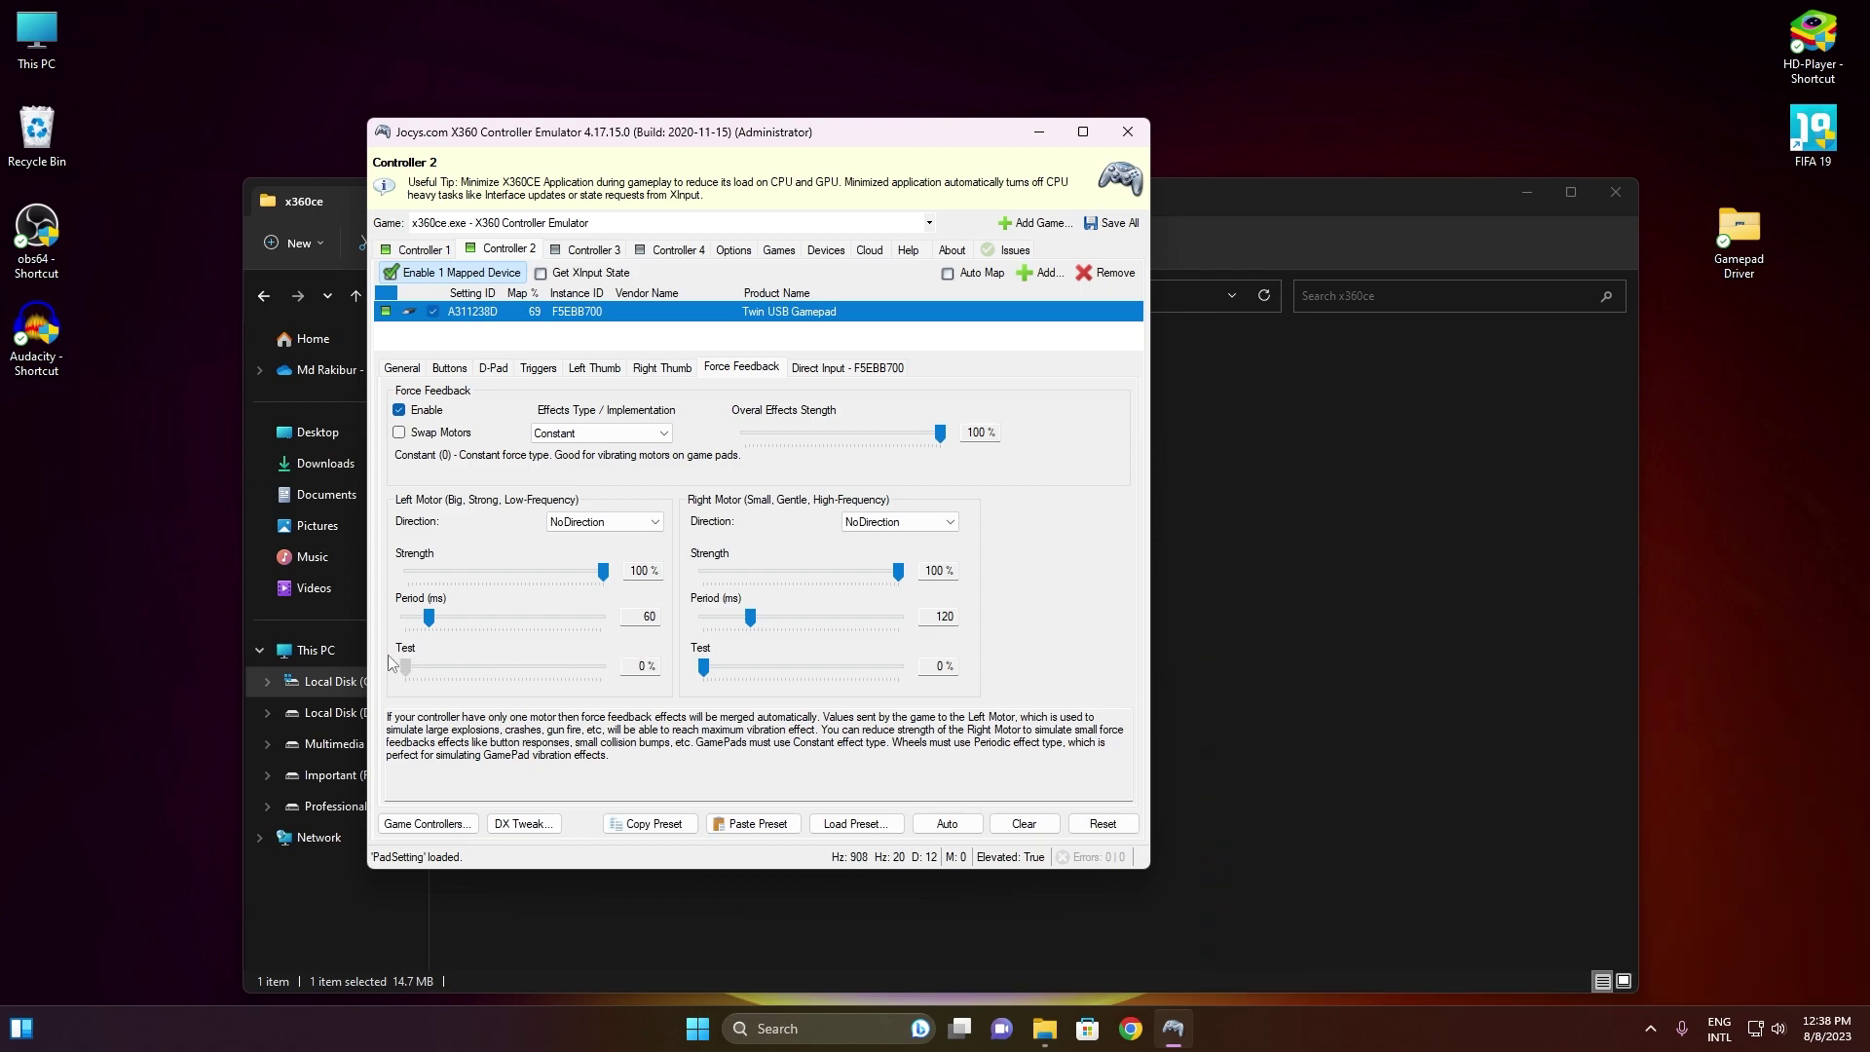
- Map Controller 1's left trigger to Button 7, left bumper to Button 5, Back to Button 9 and Start to Button 10
{"action": "left_click", "coordinate": [438, 253]}
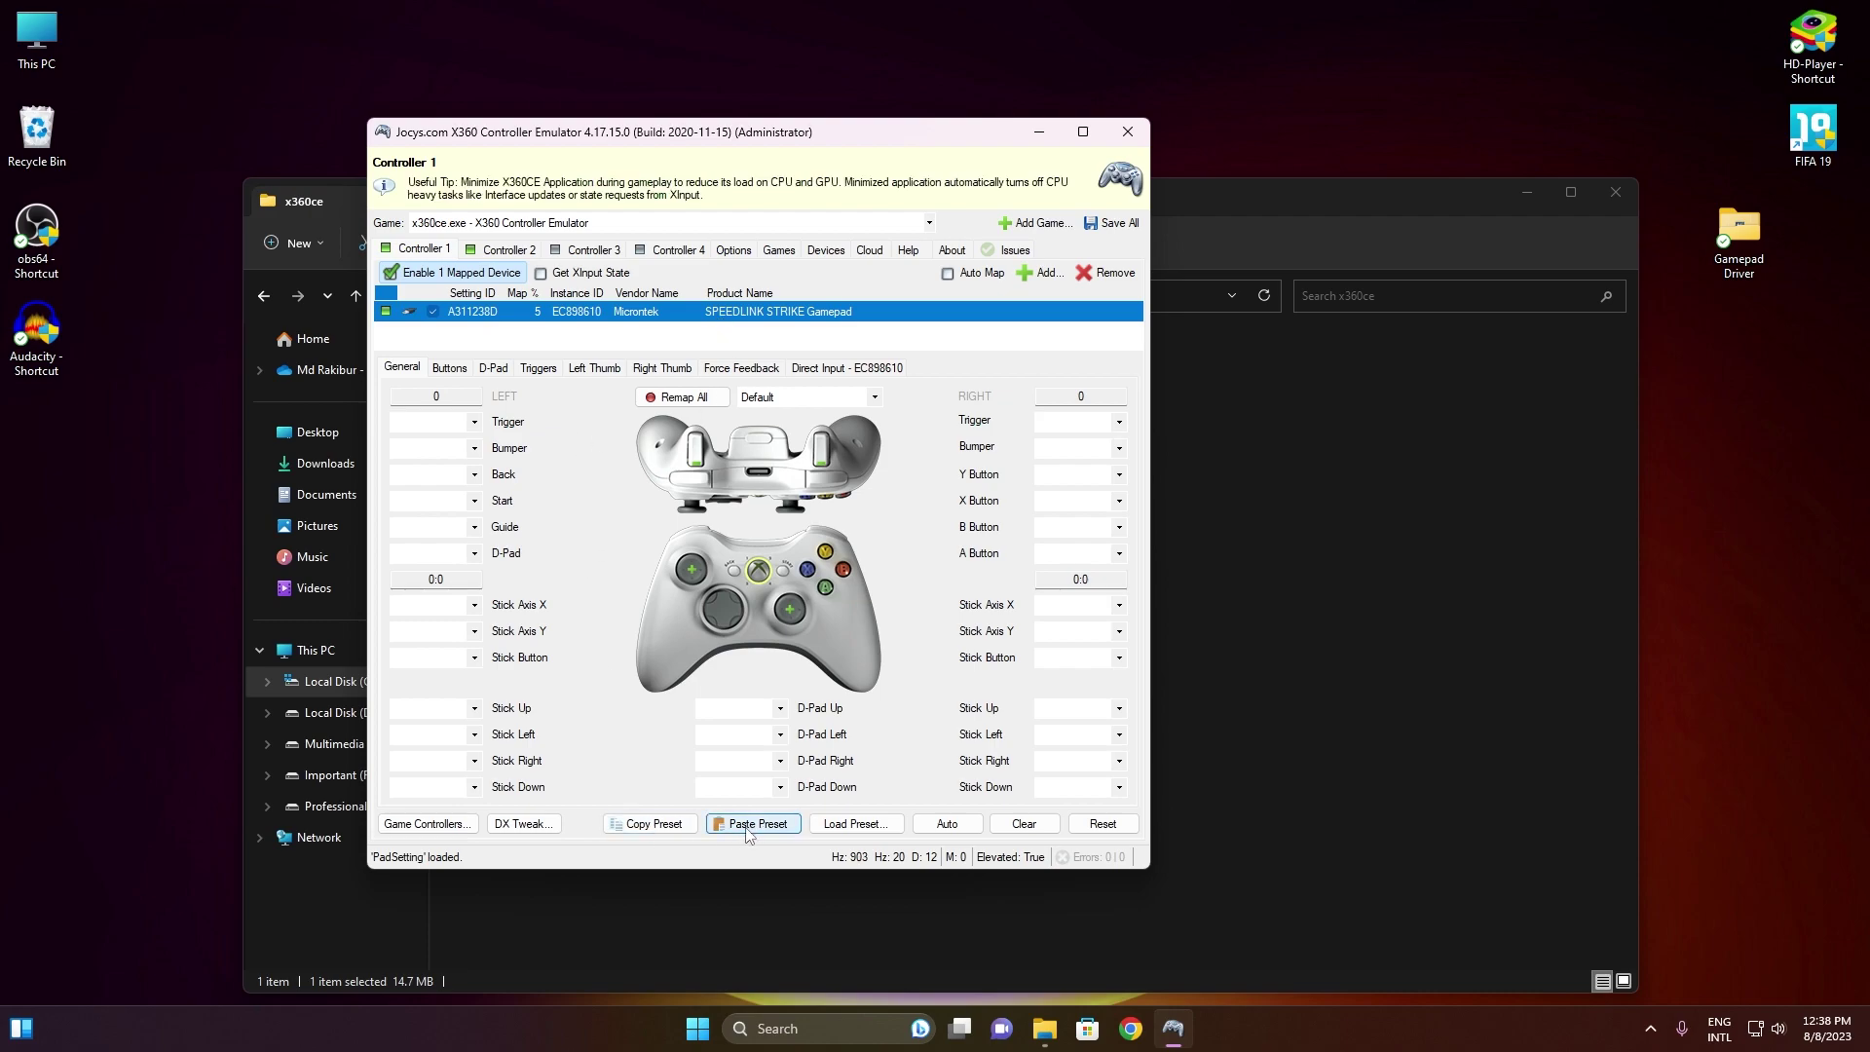
{"action": "left_click", "coordinate": [475, 422]}
{"action": "left_click", "coordinate": [428, 451]}
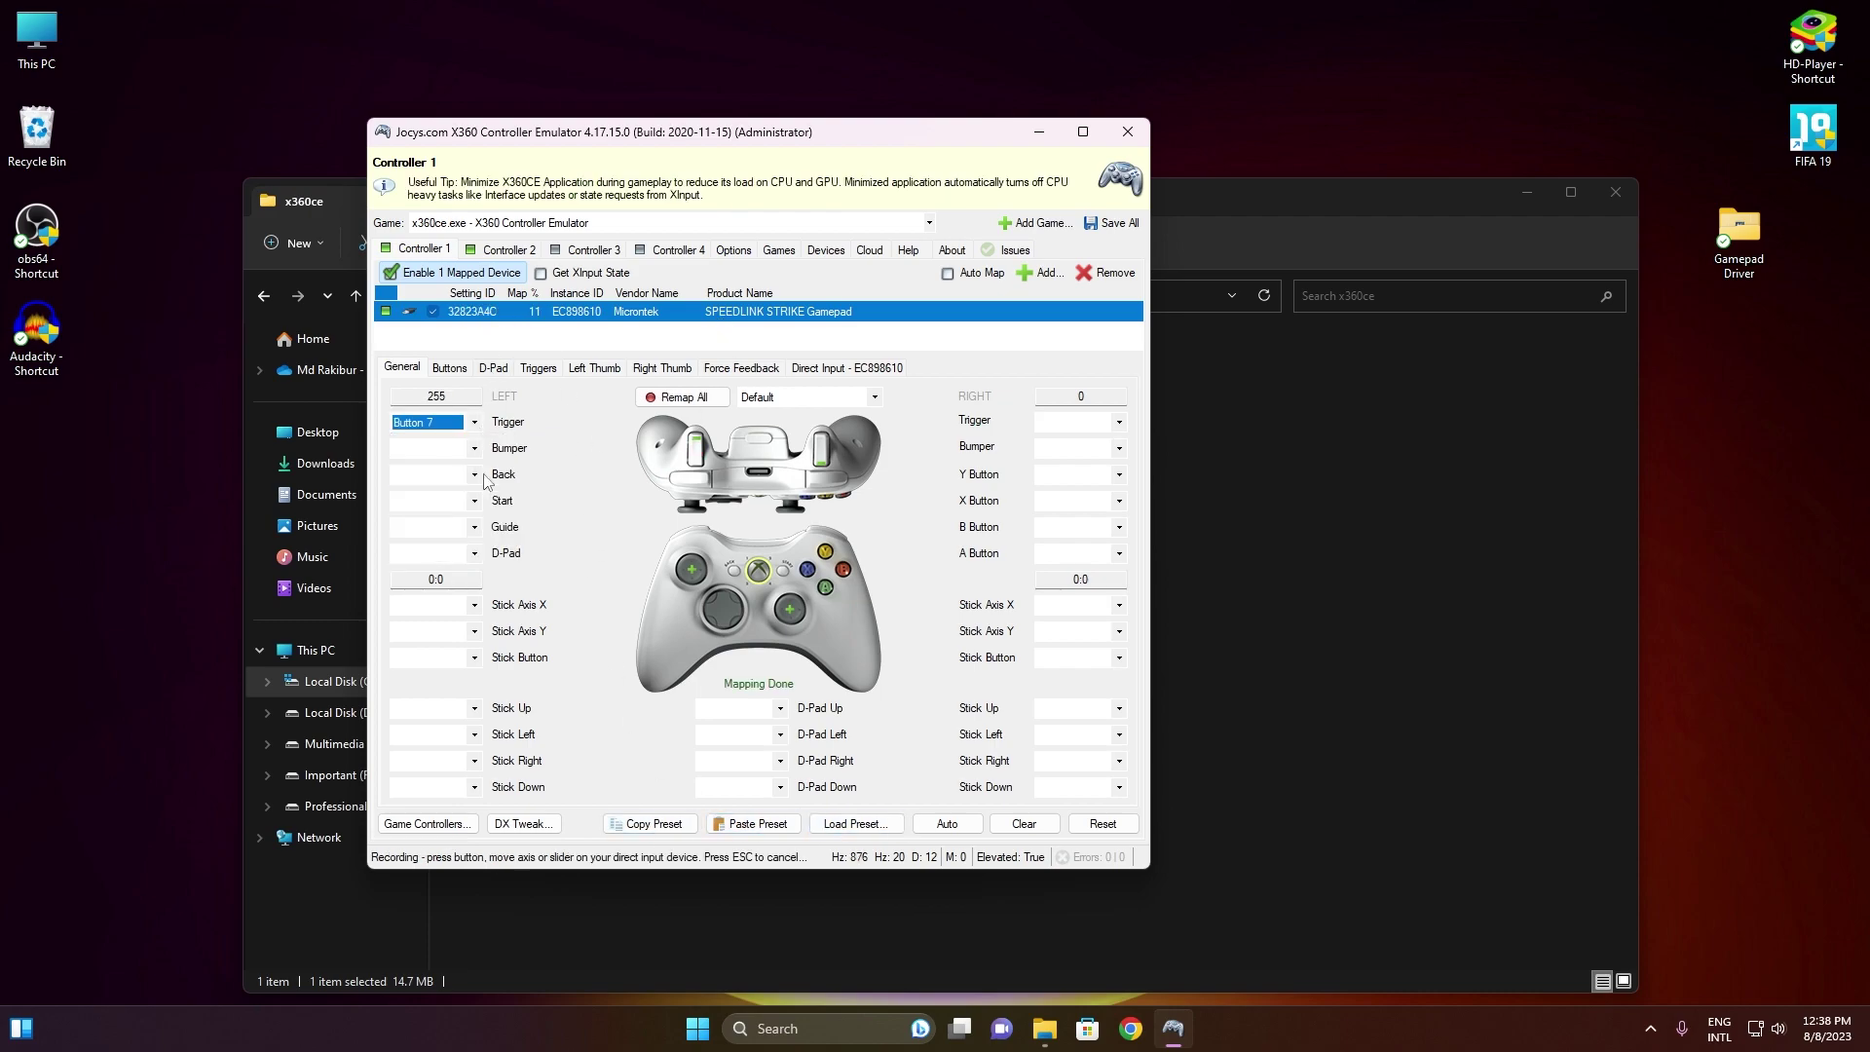
{"action": "left_click", "coordinate": [474, 448]}
{"action": "left_click", "coordinate": [429, 477]}
{"action": "left_click", "coordinate": [475, 474]}
{"action": "left_click", "coordinate": [450, 525]}
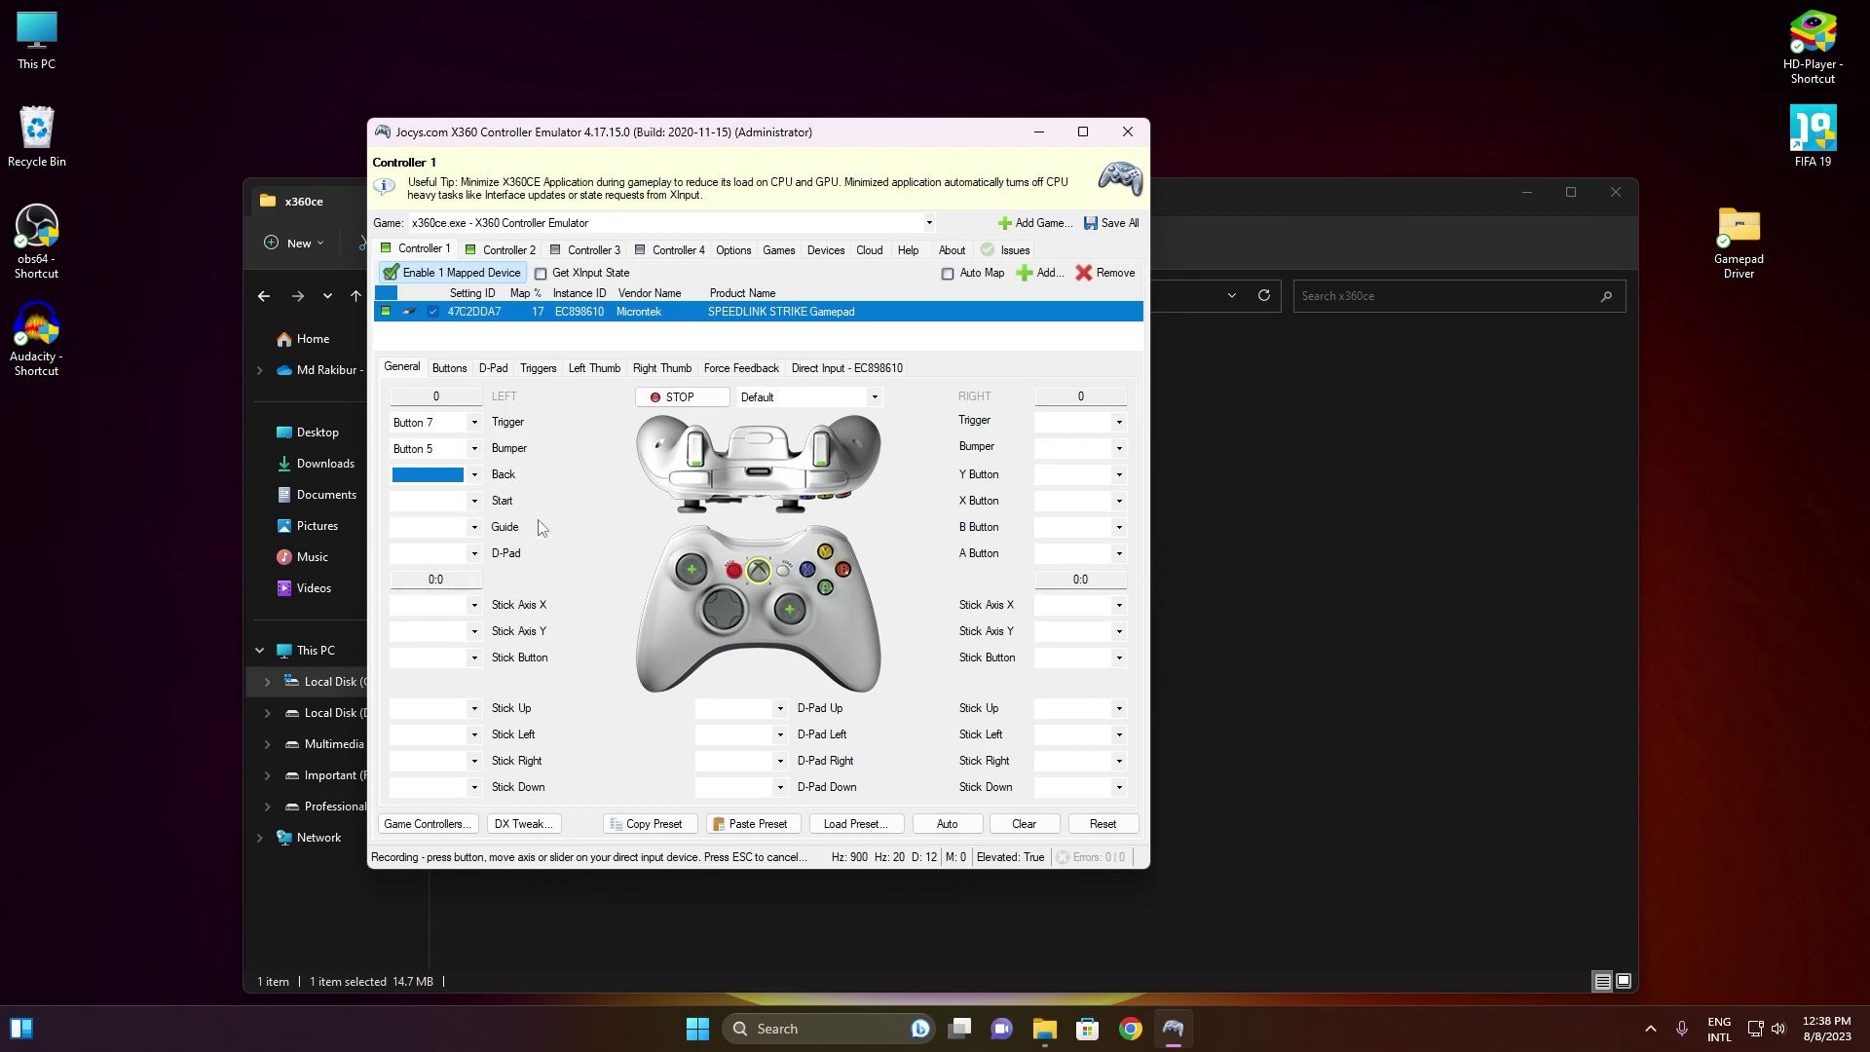
{"action": "left_click", "coordinate": [474, 501]}
{"action": "left_click", "coordinate": [458, 551]}
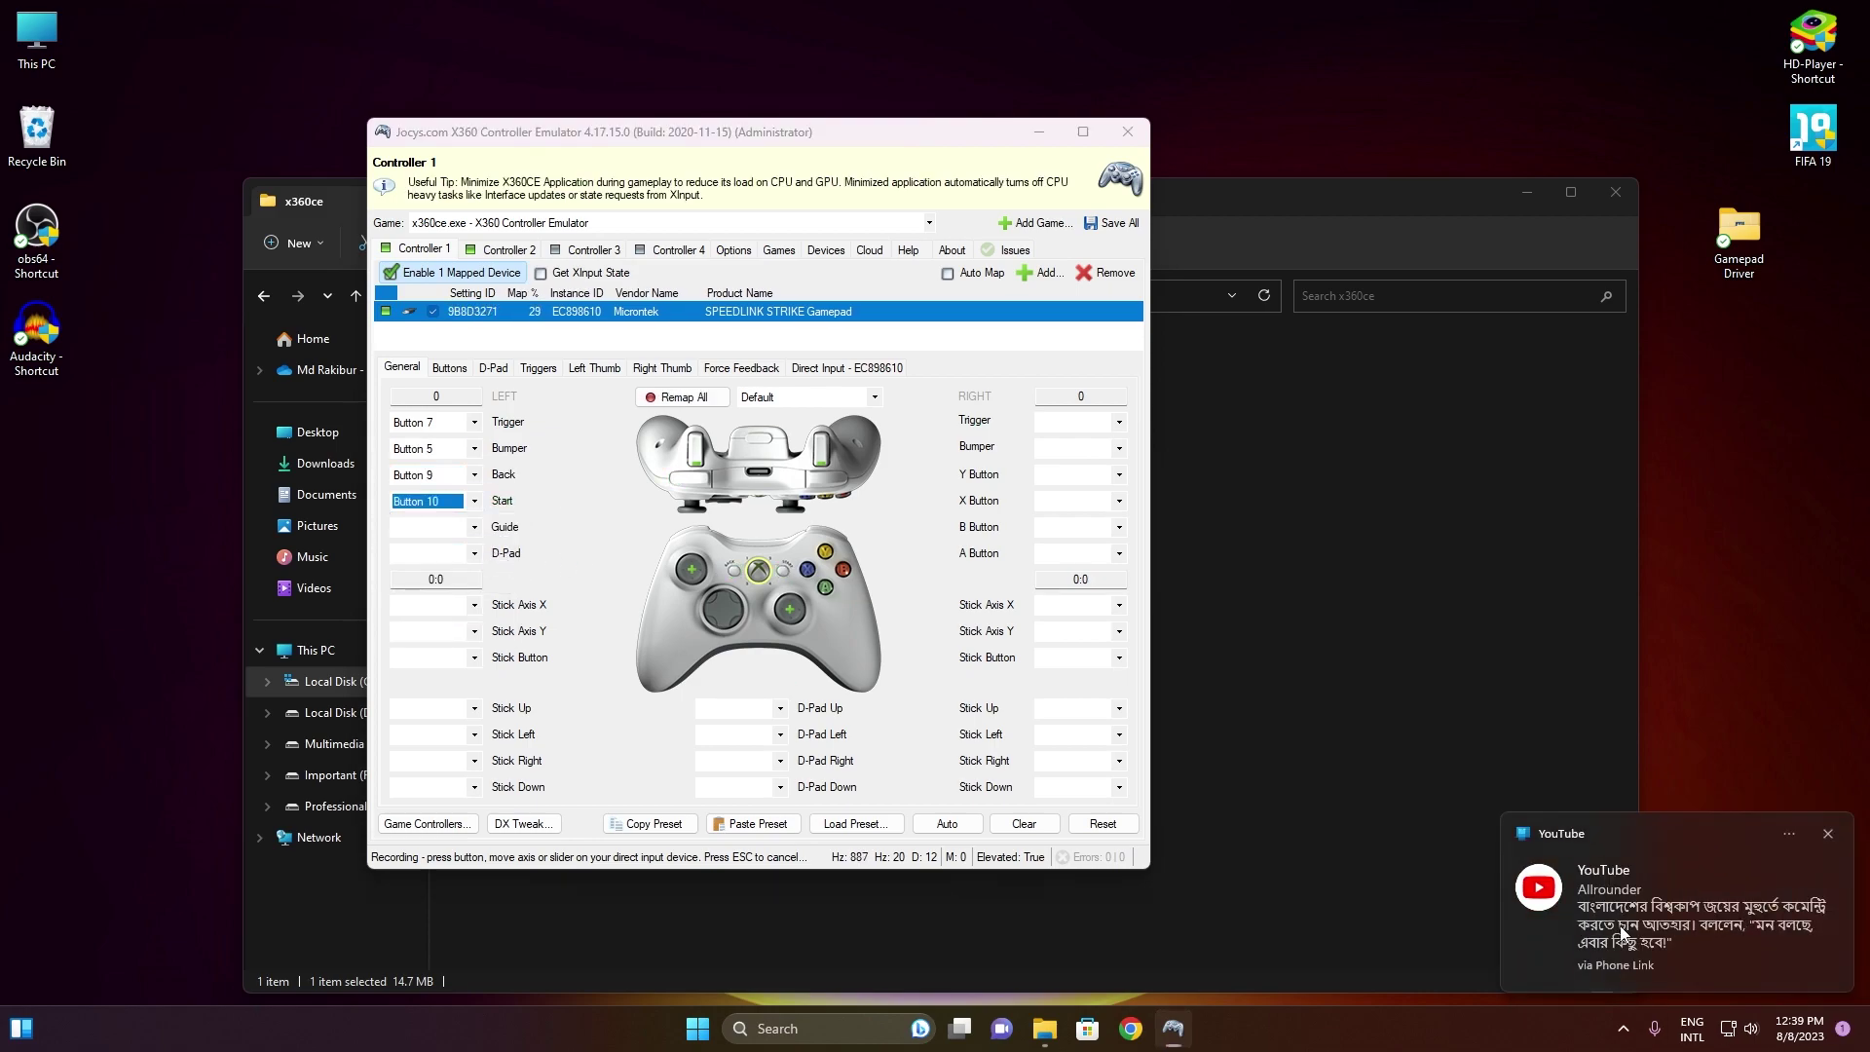
- Map Controller 1's left stick to Axis 1 for X, IAxis 2 for Y and Button 11 for the stick button
{"action": "left_click", "coordinate": [475, 553]}
{"action": "left_click", "coordinate": [450, 604]}
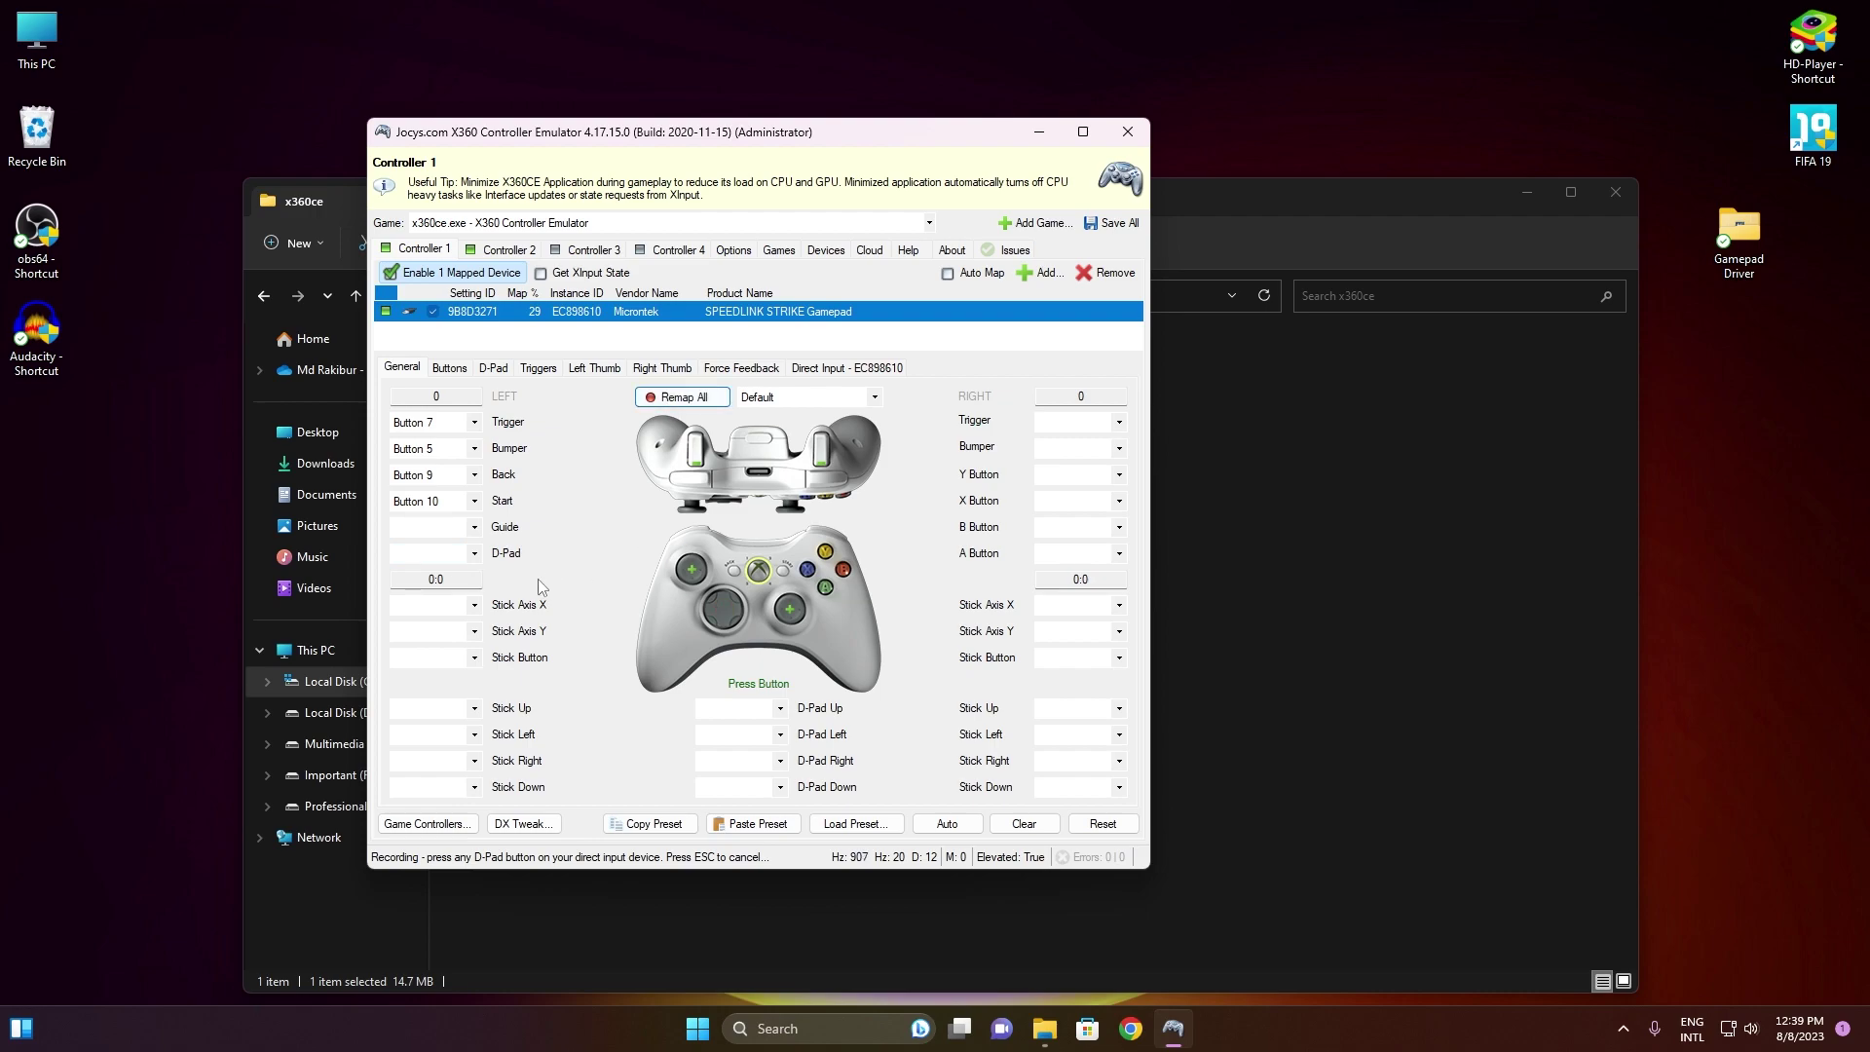
{"action": "left_click", "coordinate": [475, 605]}
{"action": "left_click", "coordinate": [458, 658]}
{"action": "left_click", "coordinate": [475, 631]}
{"action": "left_click", "coordinate": [450, 683]}
{"action": "left_click", "coordinate": [474, 658]}
{"action": "left_click", "coordinate": [450, 709]}
- Map Controller 1's D-pad directions to POV 1 Up, POV 1 Left, POV 1 Right and POV 1 Down
{"action": "left_click", "coordinate": [780, 709]}
{"action": "left_click", "coordinate": [750, 759]}
{"action": "left_click", "coordinate": [780, 734]}
{"action": "left_click", "coordinate": [750, 785]}
{"action": "left_click", "coordinate": [781, 761]}
{"action": "left_click", "coordinate": [750, 811]}
{"action": "left_click", "coordinate": [780, 787]}
{"action": "left_click", "coordinate": [750, 837]}
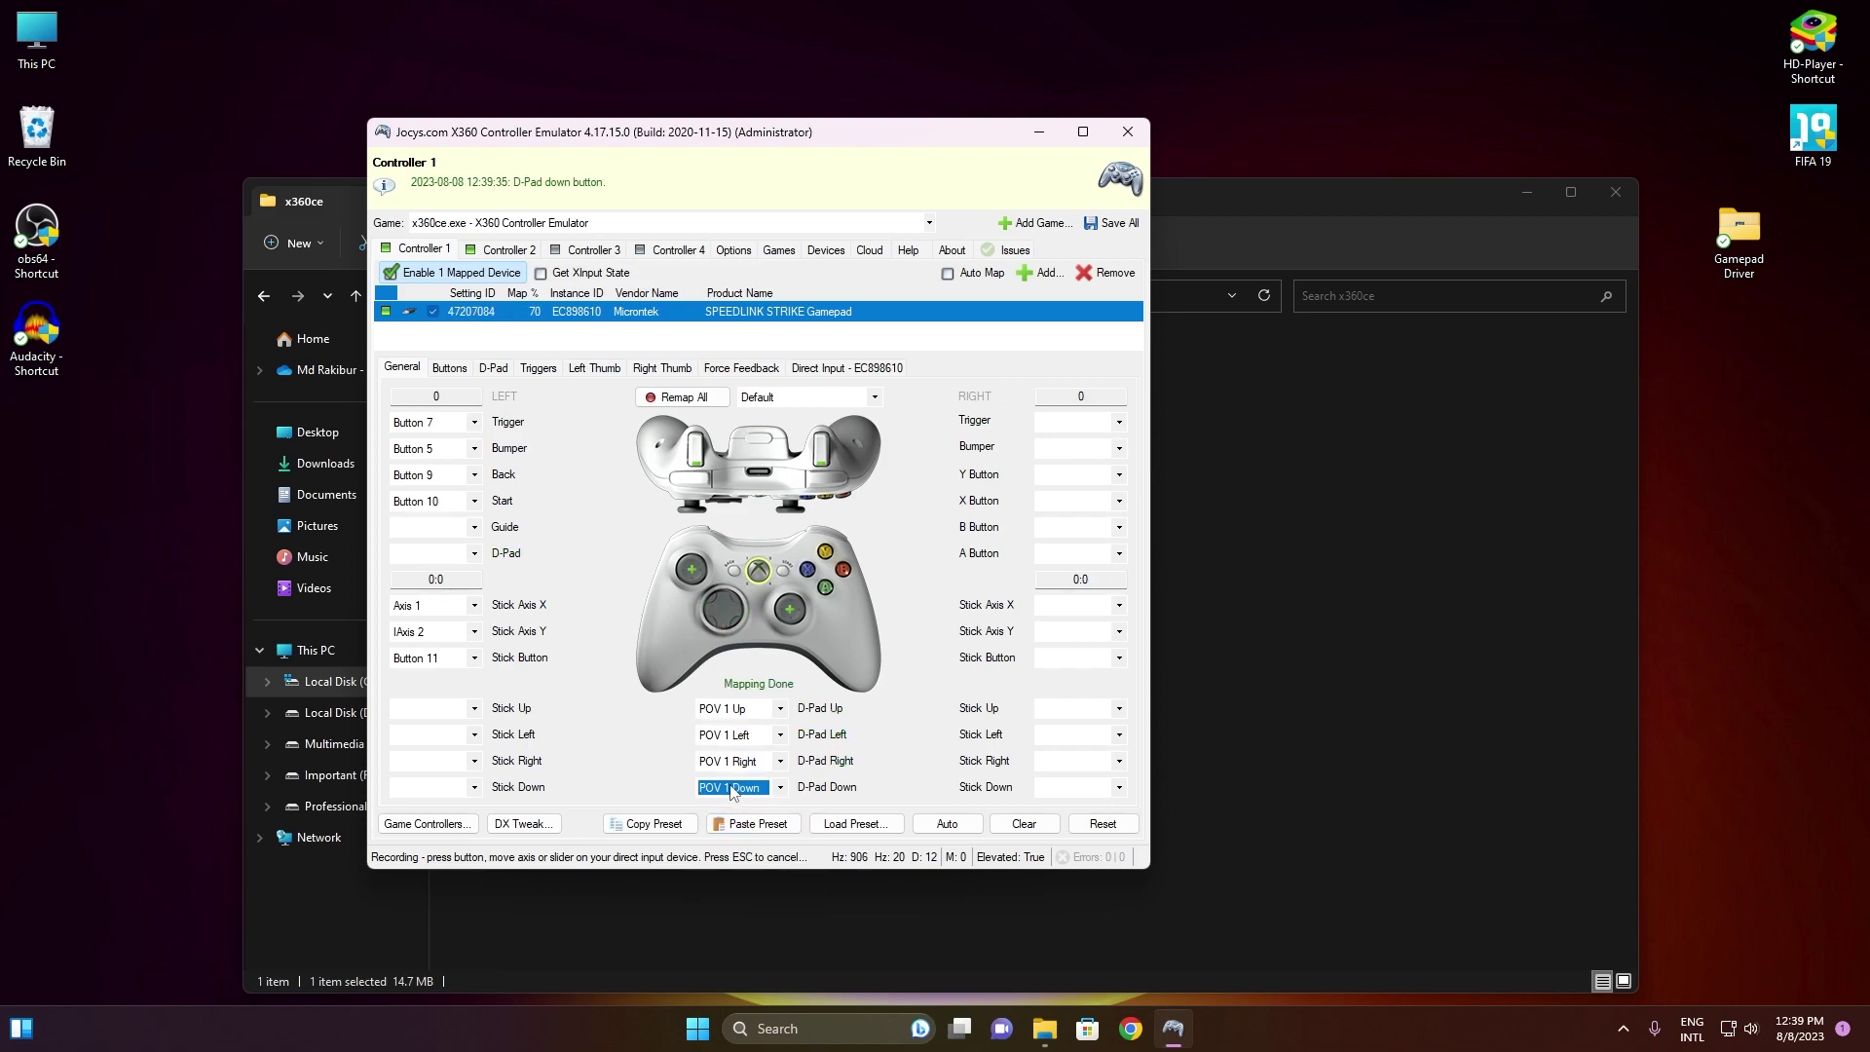
- Map Controller 1's right trigger to Button 8, right bumper to 6, Y to 1, X to 4, B to 2 and A to 3
{"action": "left_click", "coordinate": [1072, 422]}
{"action": "left_click", "coordinate": [1072, 473]}
{"action": "left_click", "coordinate": [1072, 448]}
{"action": "left_click", "coordinate": [1071, 499]}
{"action": "left_click", "coordinate": [1076, 475]}
{"action": "left_click", "coordinate": [1078, 526]}
{"action": "left_click", "coordinate": [1077, 500]}
{"action": "left_click", "coordinate": [1079, 553]}
{"action": "left_click", "coordinate": [1077, 527]}
{"action": "left_click", "coordinate": [1079, 579]}
{"action": "left_click", "coordinate": [1077, 554]}
{"action": "left_click", "coordinate": [1078, 605]}
- Map Controller 1's right stick to Axis 3 for X, IAxis 6 for Y and Button 12 for the stick button
{"action": "left_click", "coordinate": [1096, 605]}
{"action": "left_click", "coordinate": [1098, 656]}
{"action": "left_click", "coordinate": [1096, 631]}
{"action": "left_click", "coordinate": [1098, 683]}
{"action": "left_click", "coordinate": [1096, 657]}
{"action": "left_click", "coordinate": [1098, 709]}
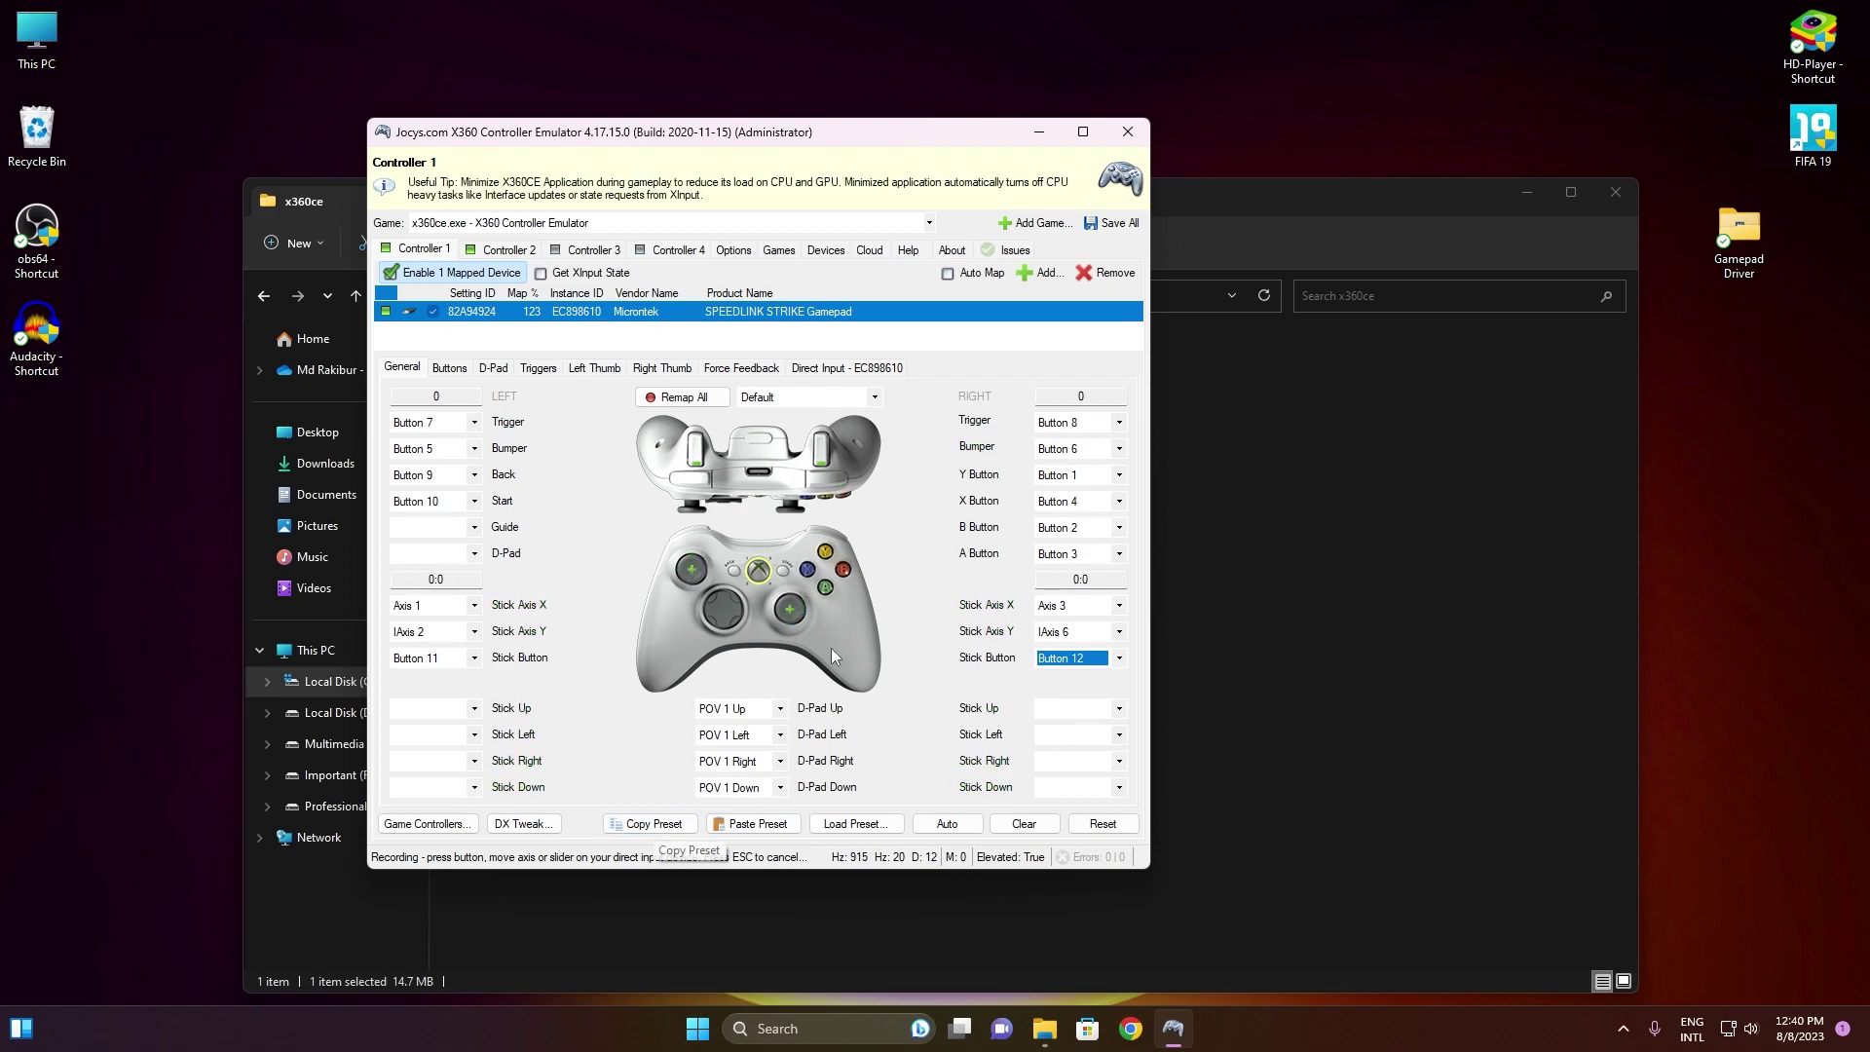
- Copy Controller 1's mapping preset to Controller 2's general mapping and save all settings
{"action": "left_click", "coordinate": [651, 824]}
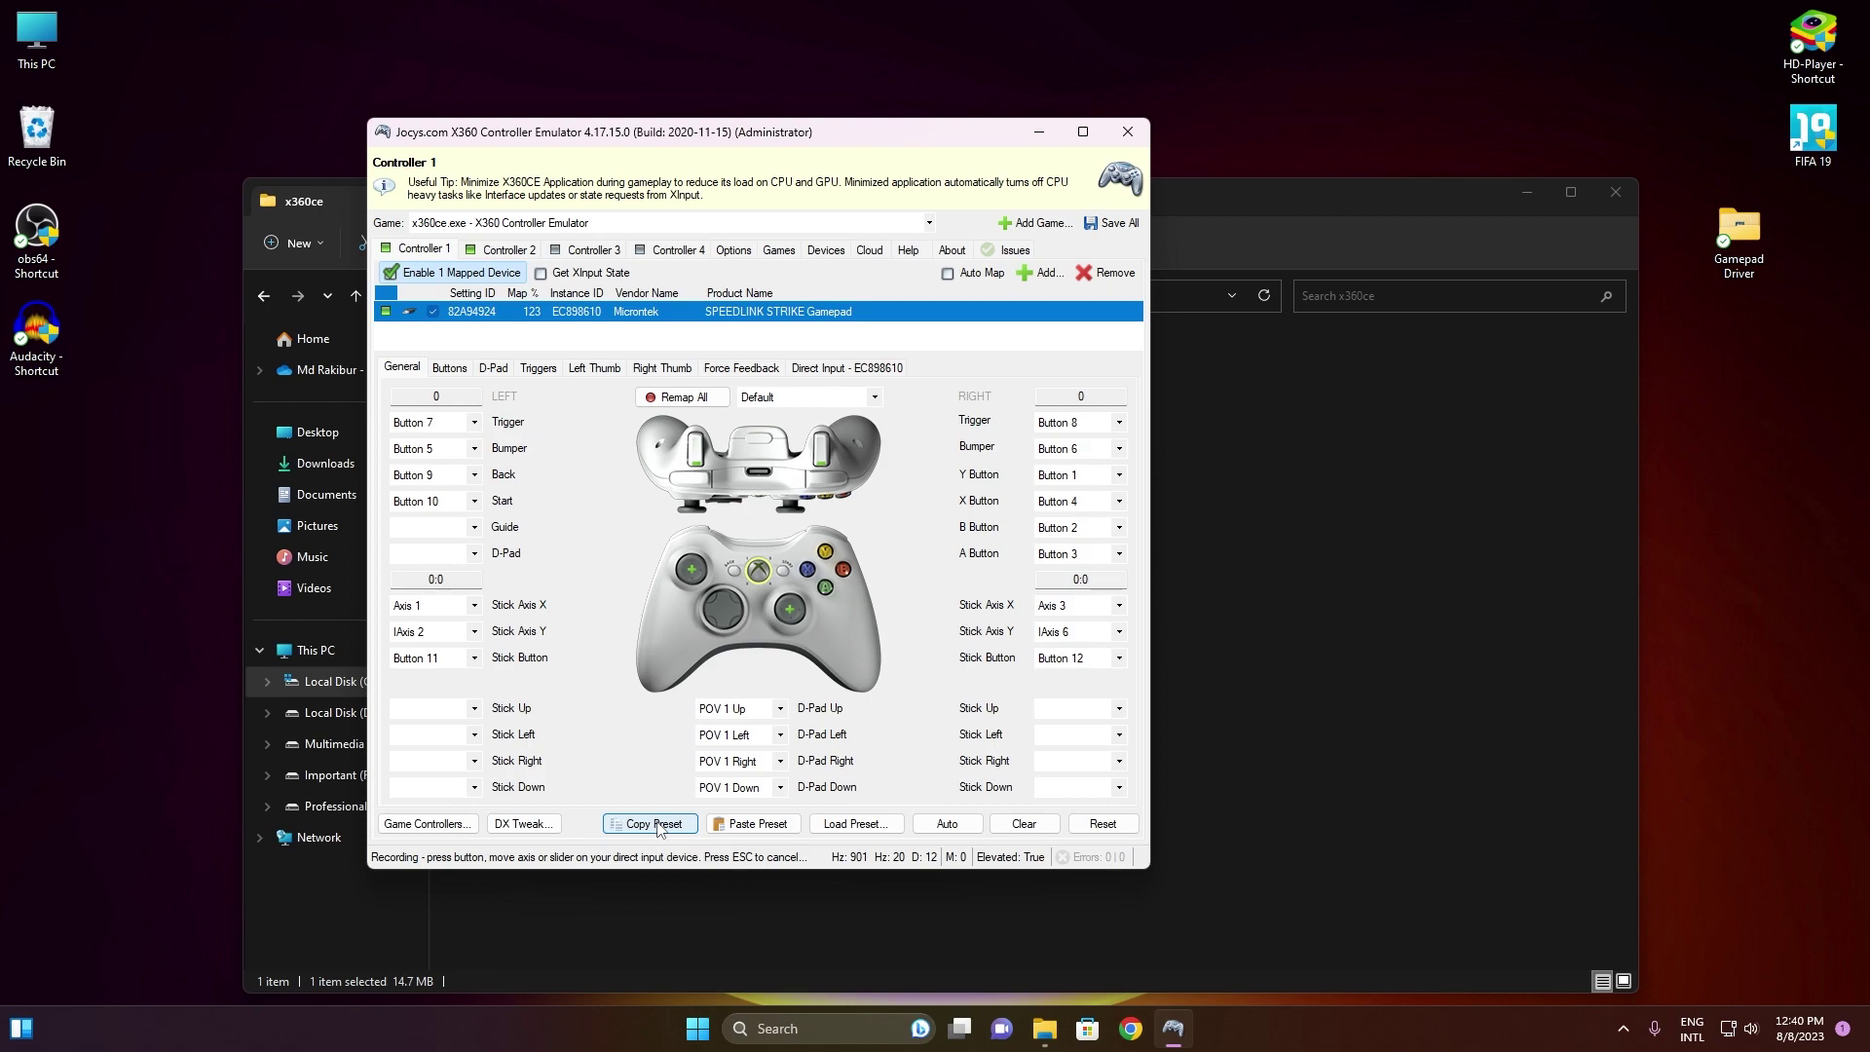
{"action": "left_click", "coordinate": [501, 249]}
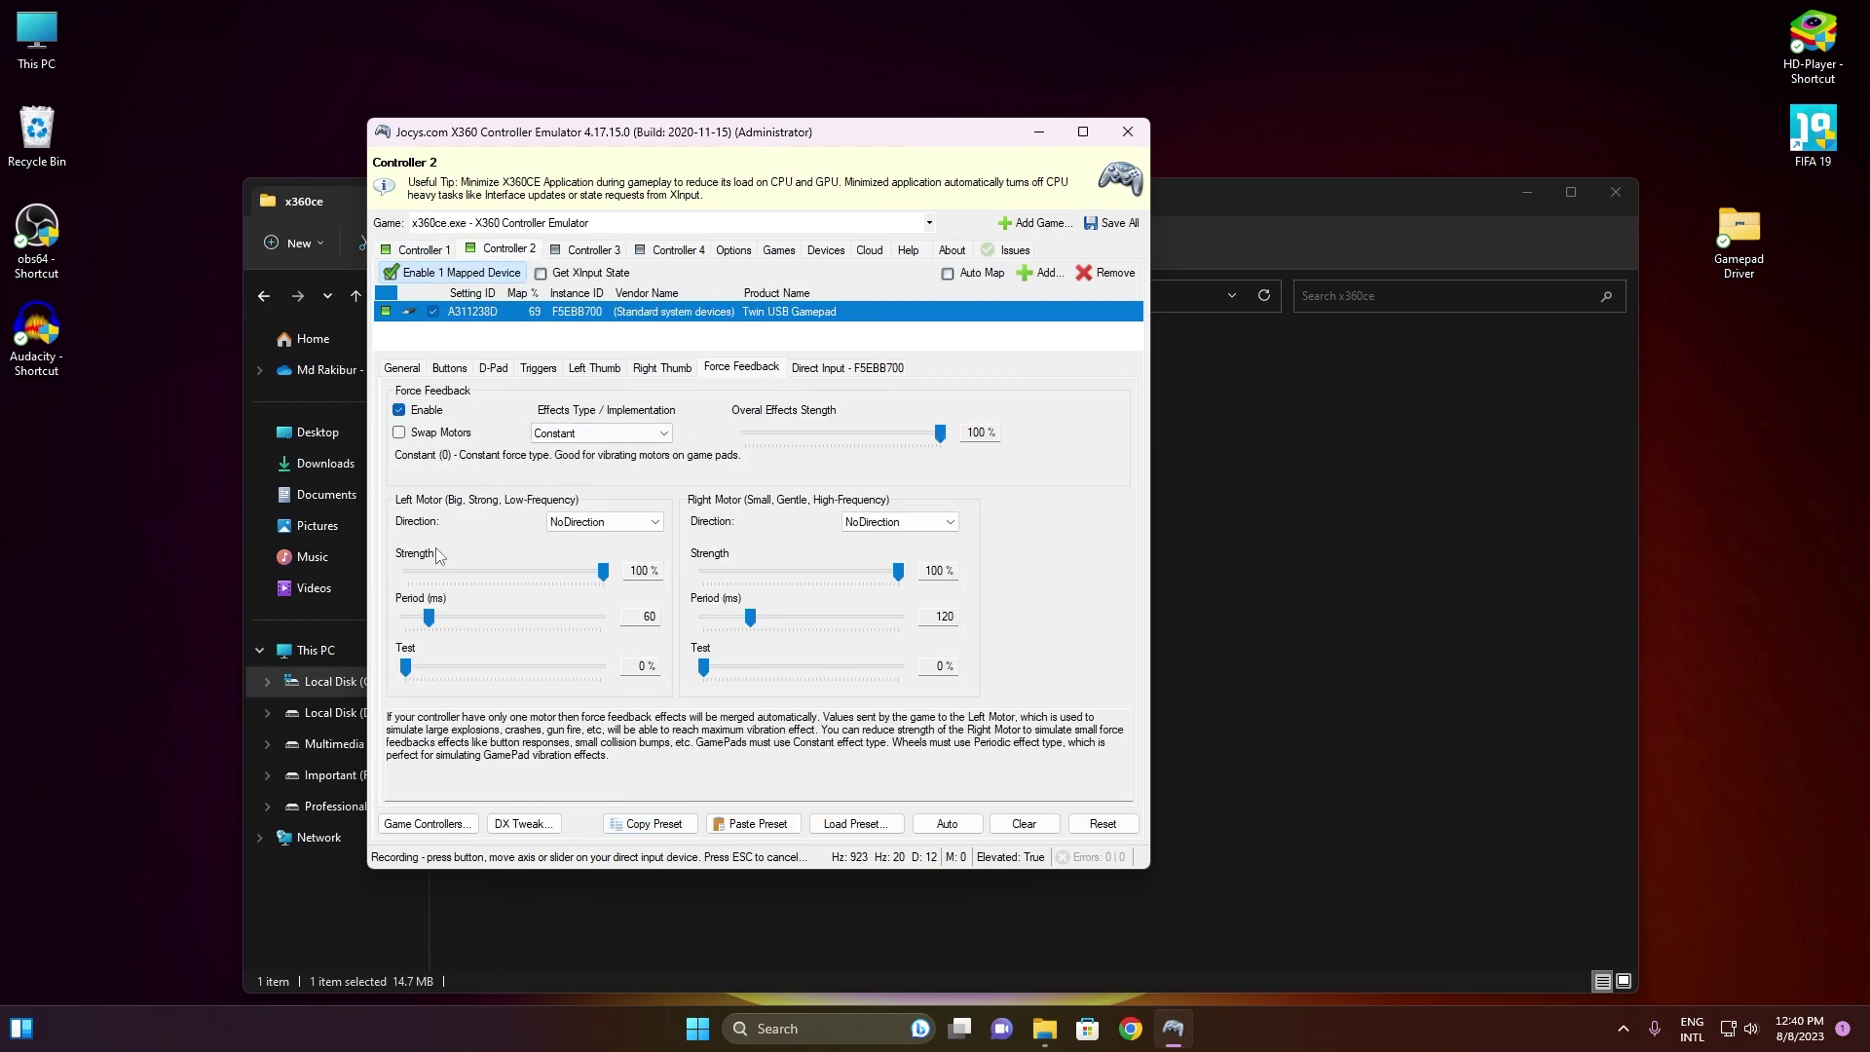
{"action": "left_click", "coordinate": [407, 370]}
{"action": "left_click", "coordinate": [740, 827]}
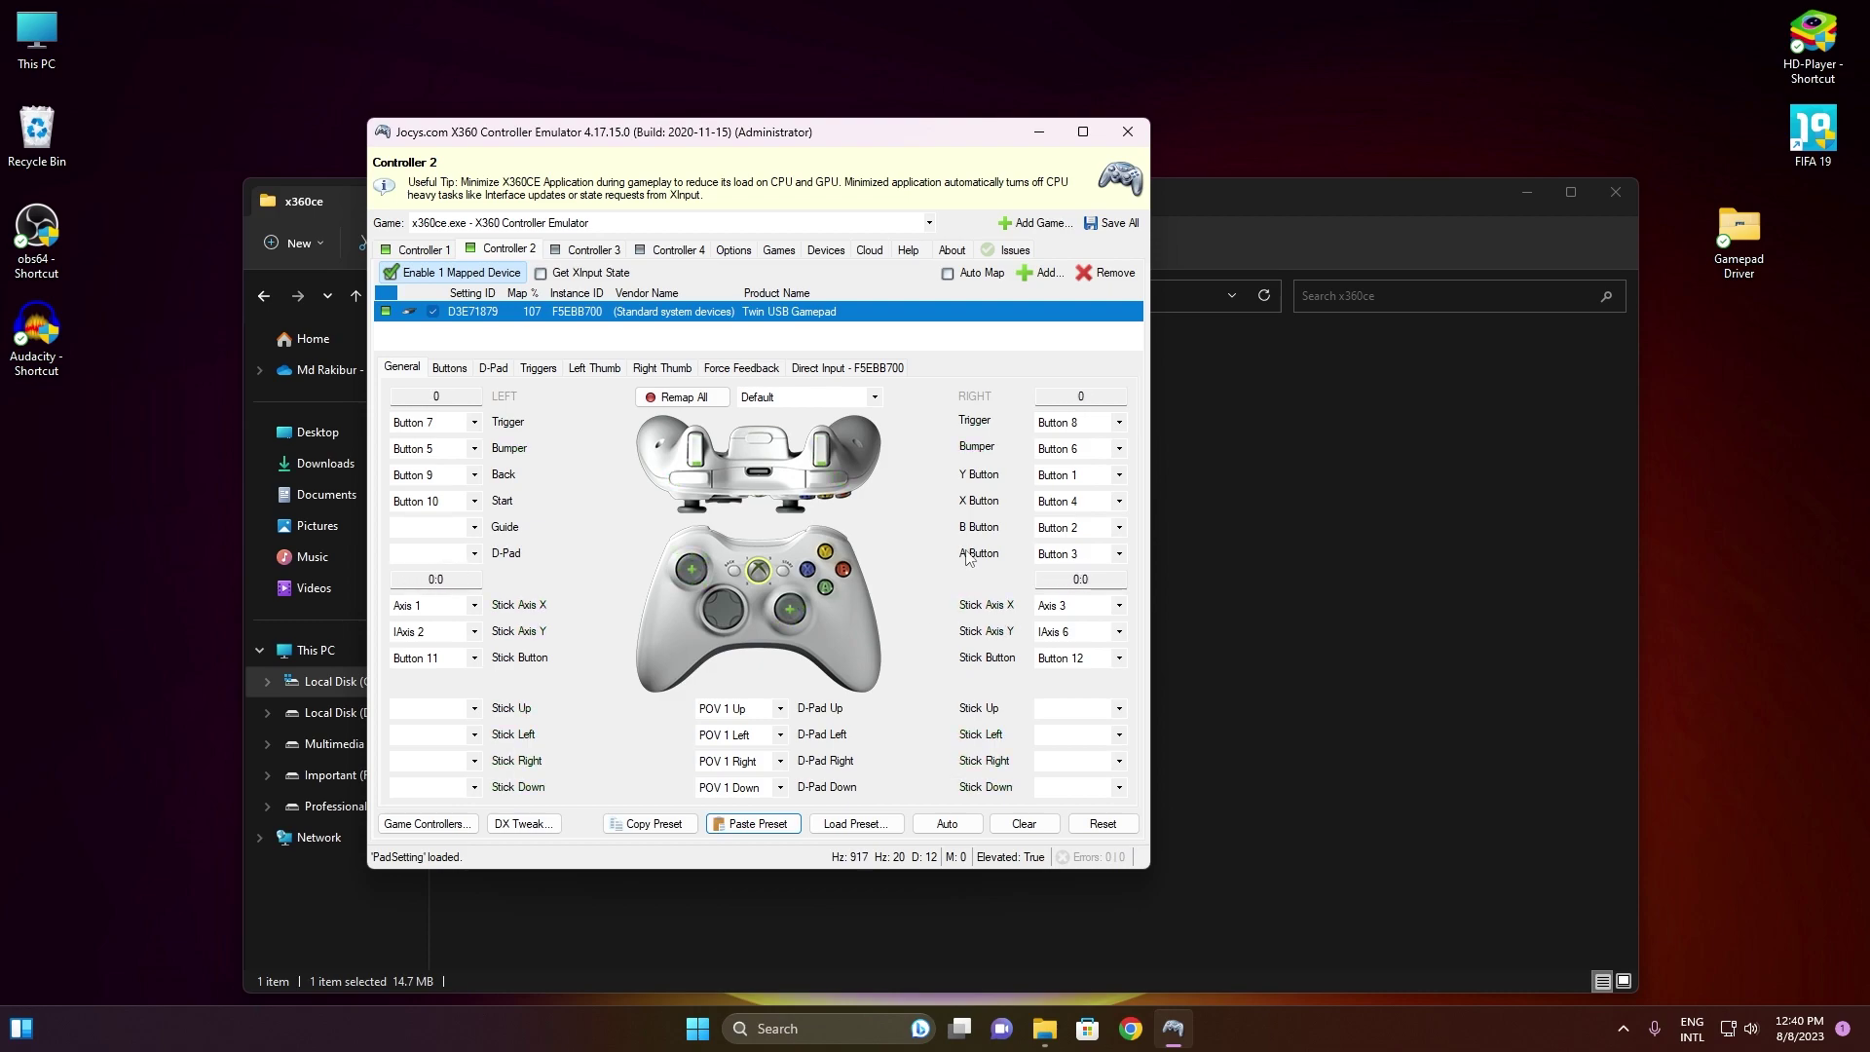
{"action": "left_click", "coordinate": [1107, 224]}
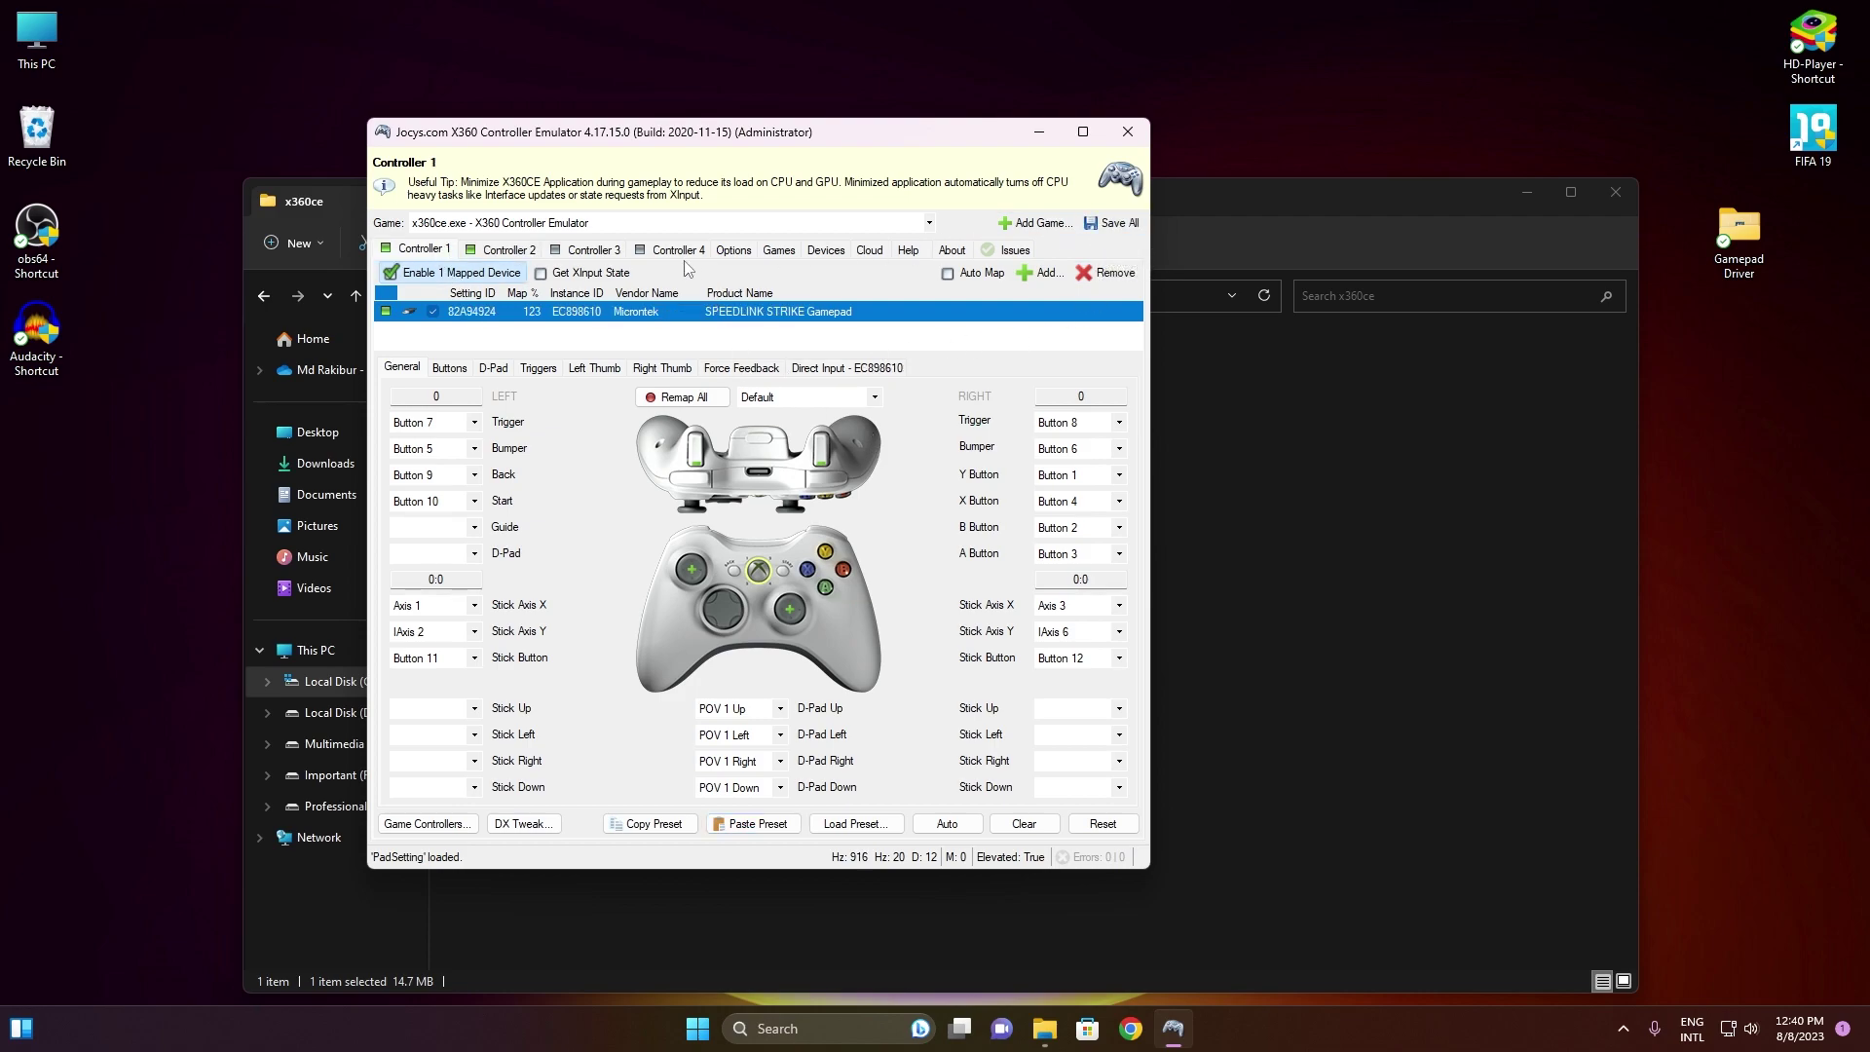
- Look over the emulator's Options, Games, Devices and Cloud pages, and recheck the mappings of both controllers
{"action": "left_click", "coordinate": [727, 255]}
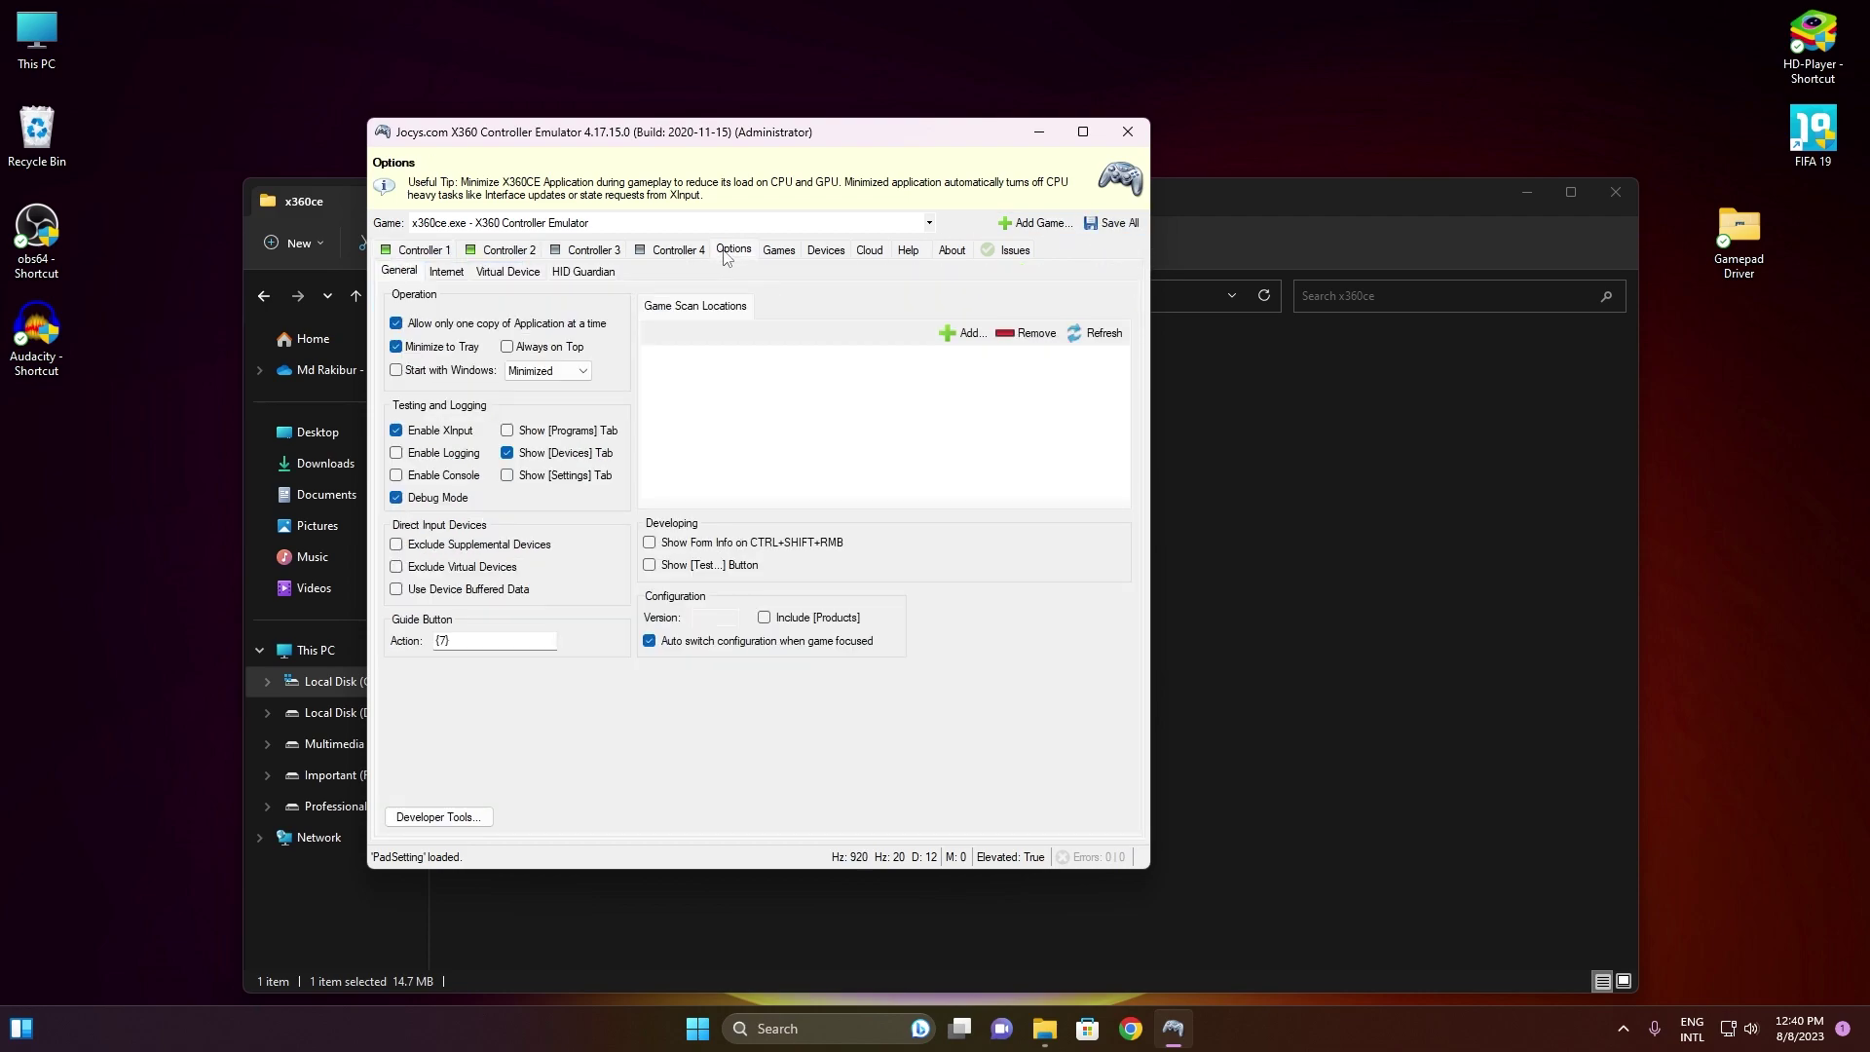
{"action": "left_click", "coordinate": [573, 275]}
{"action": "left_click", "coordinate": [506, 273]}
{"action": "left_click", "coordinate": [446, 272]}
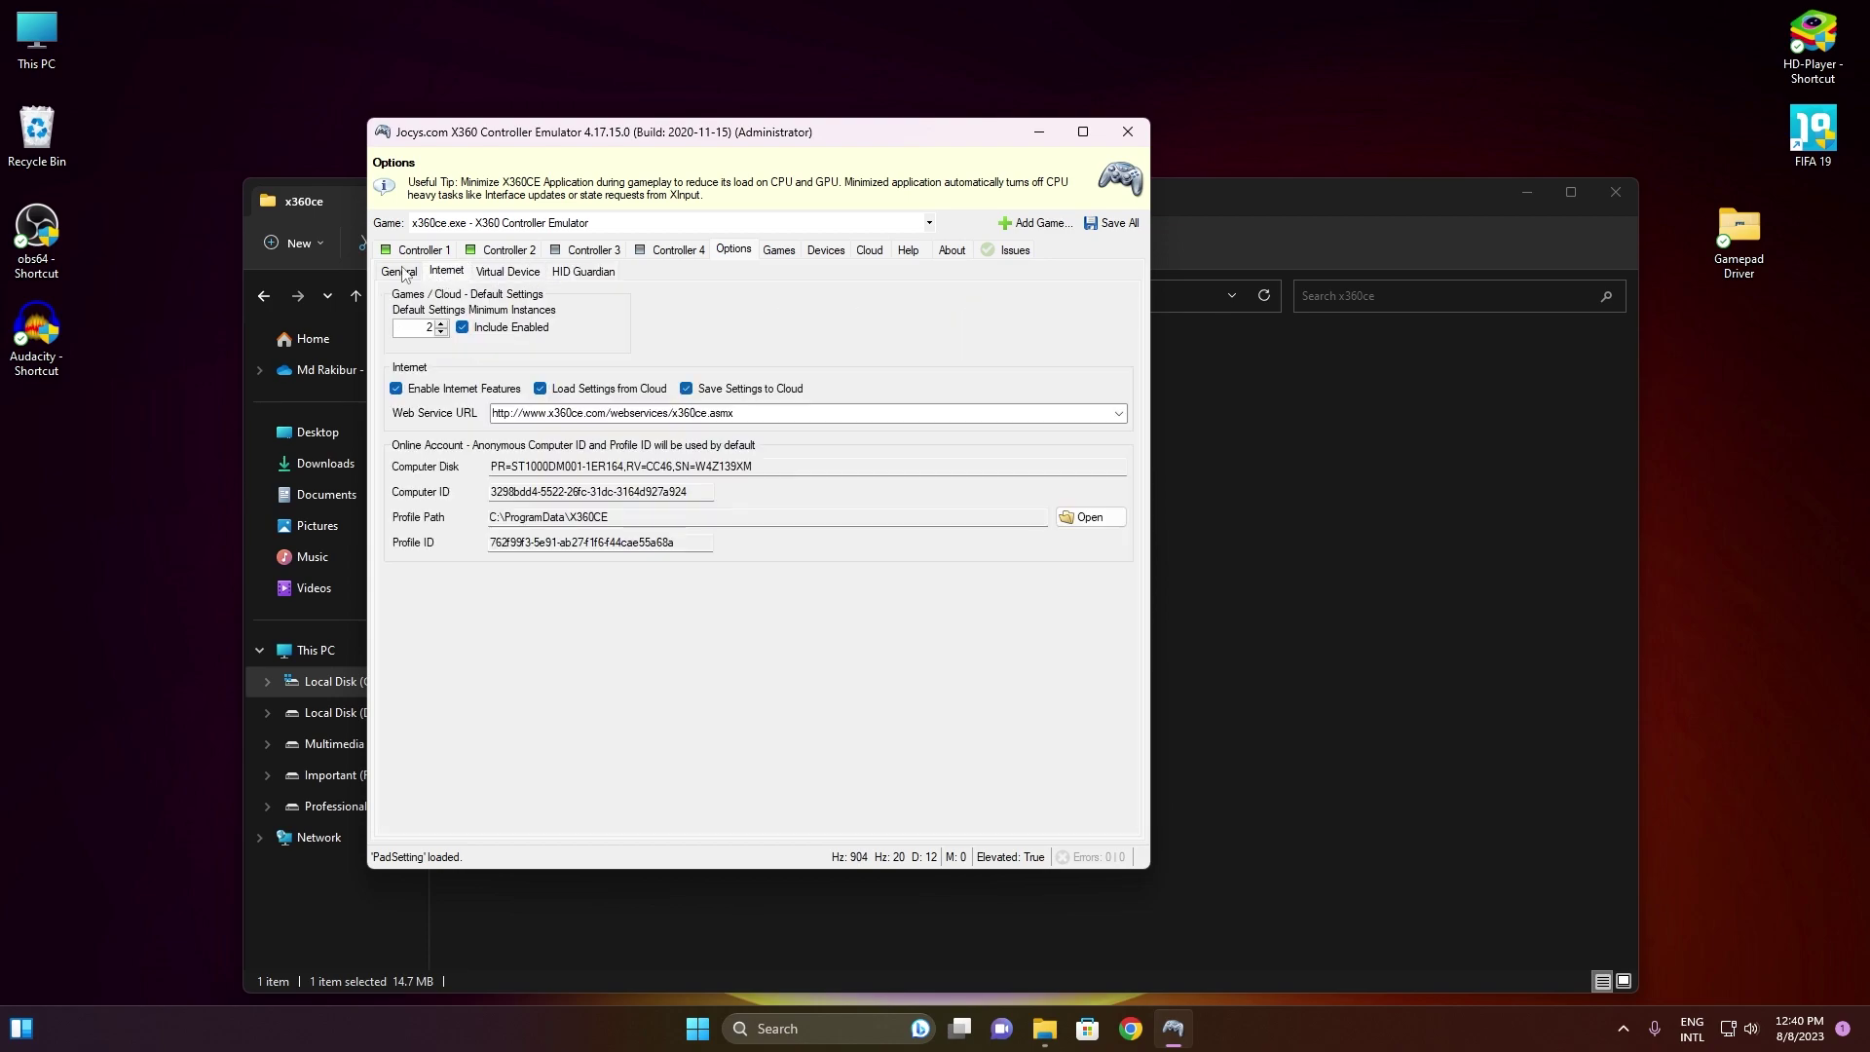
{"action": "left_click", "coordinate": [400, 272]}
{"action": "left_click", "coordinate": [779, 249]}
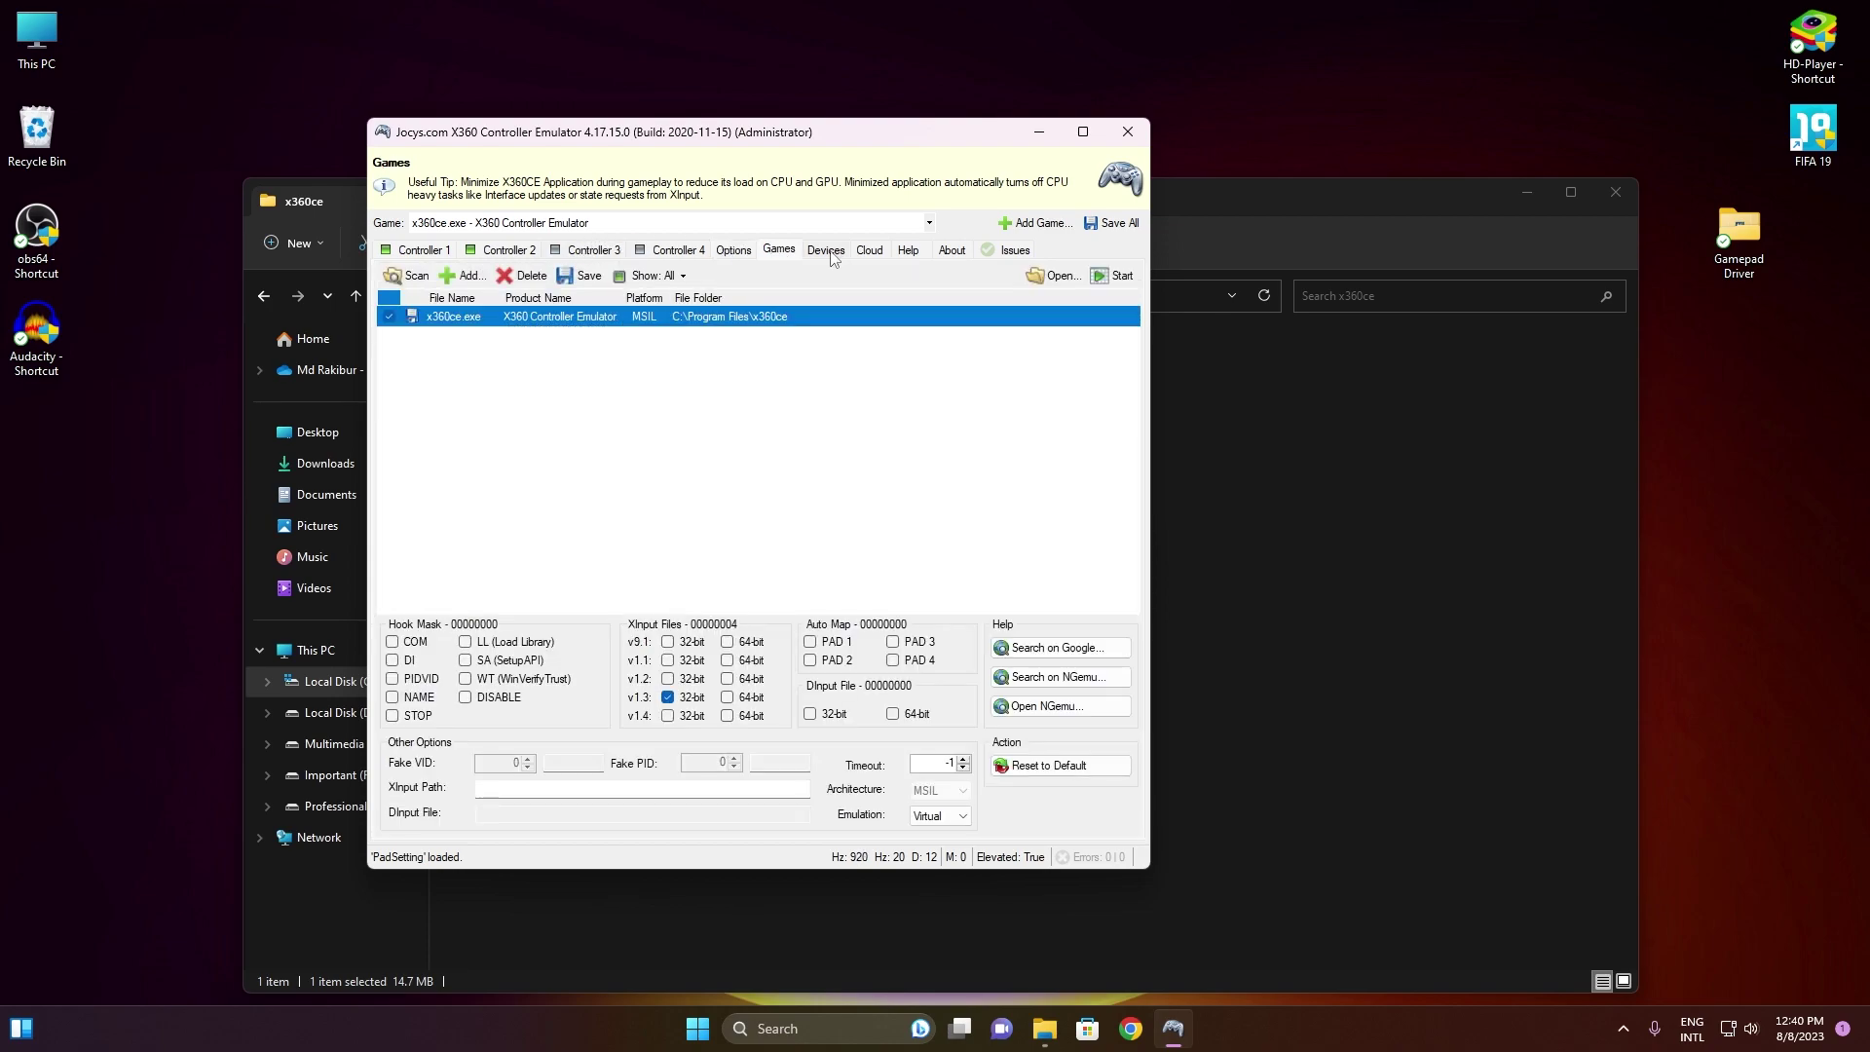
{"action": "left_click", "coordinate": [828, 251]}
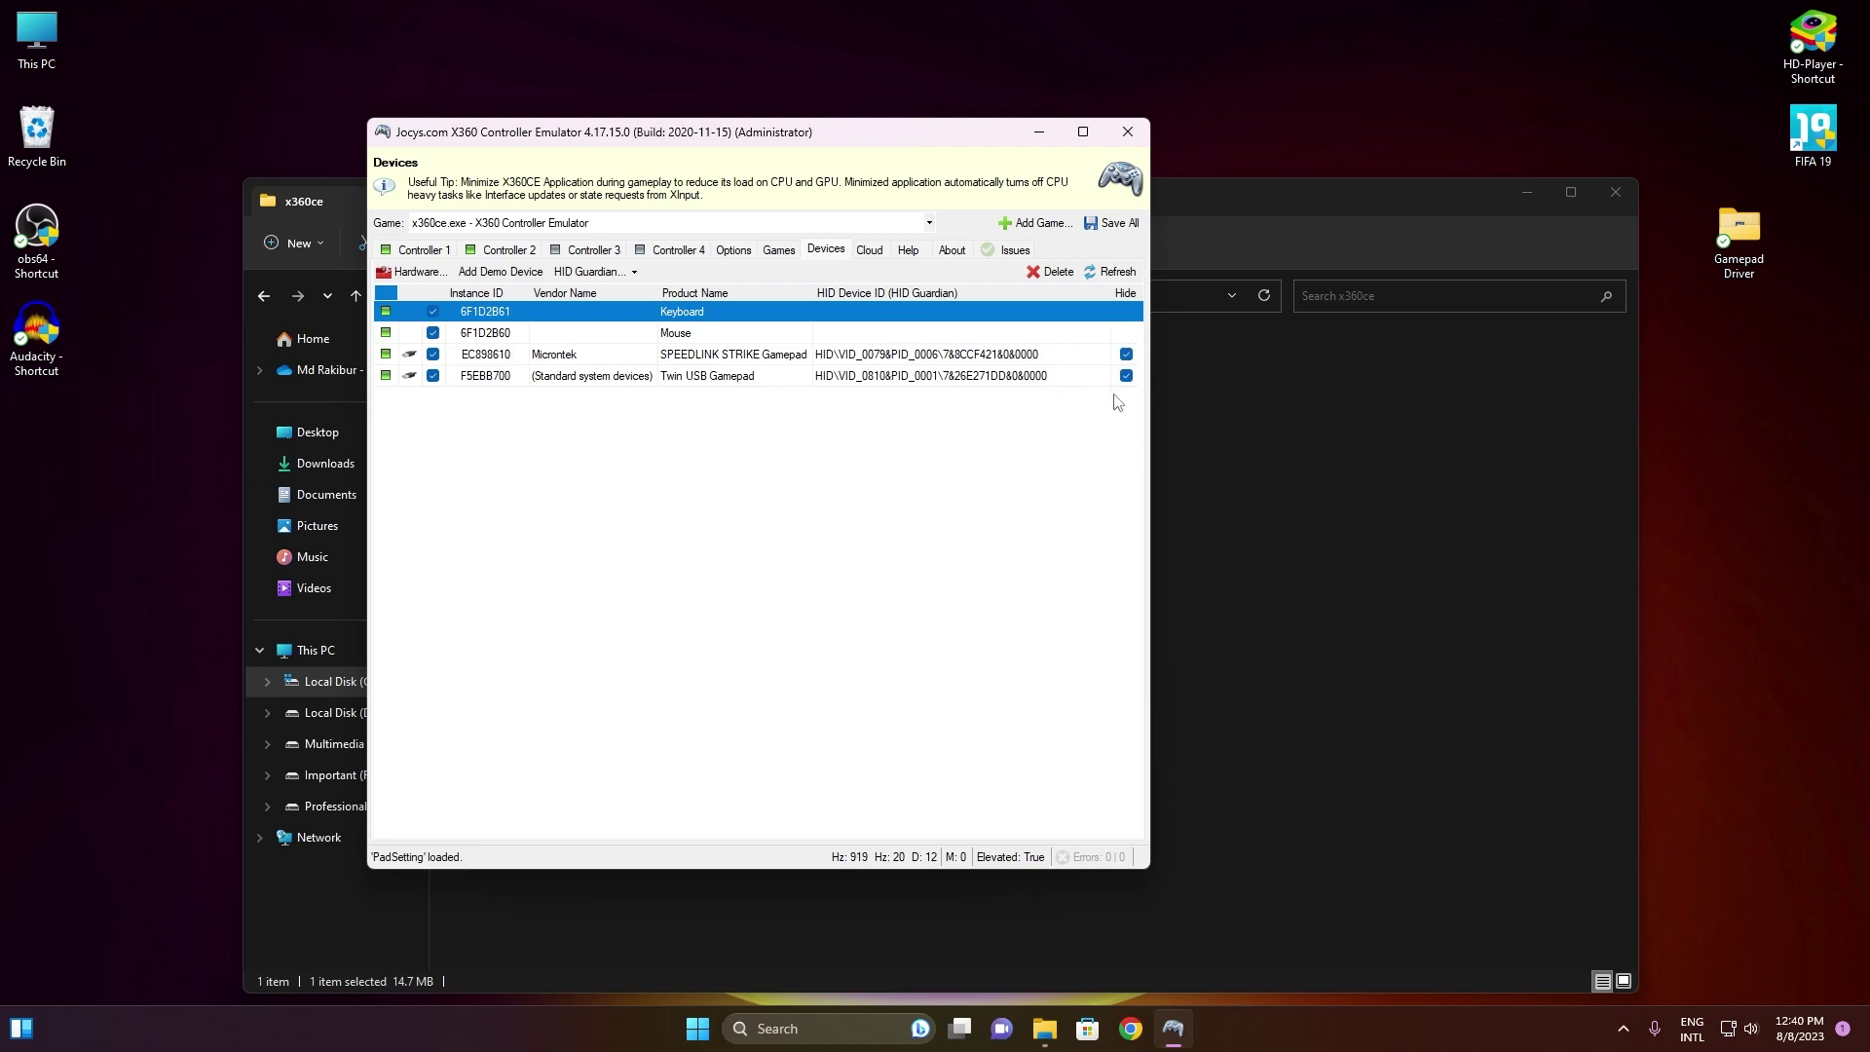
{"action": "left_click", "coordinate": [870, 251]}
{"action": "left_click", "coordinate": [438, 252]}
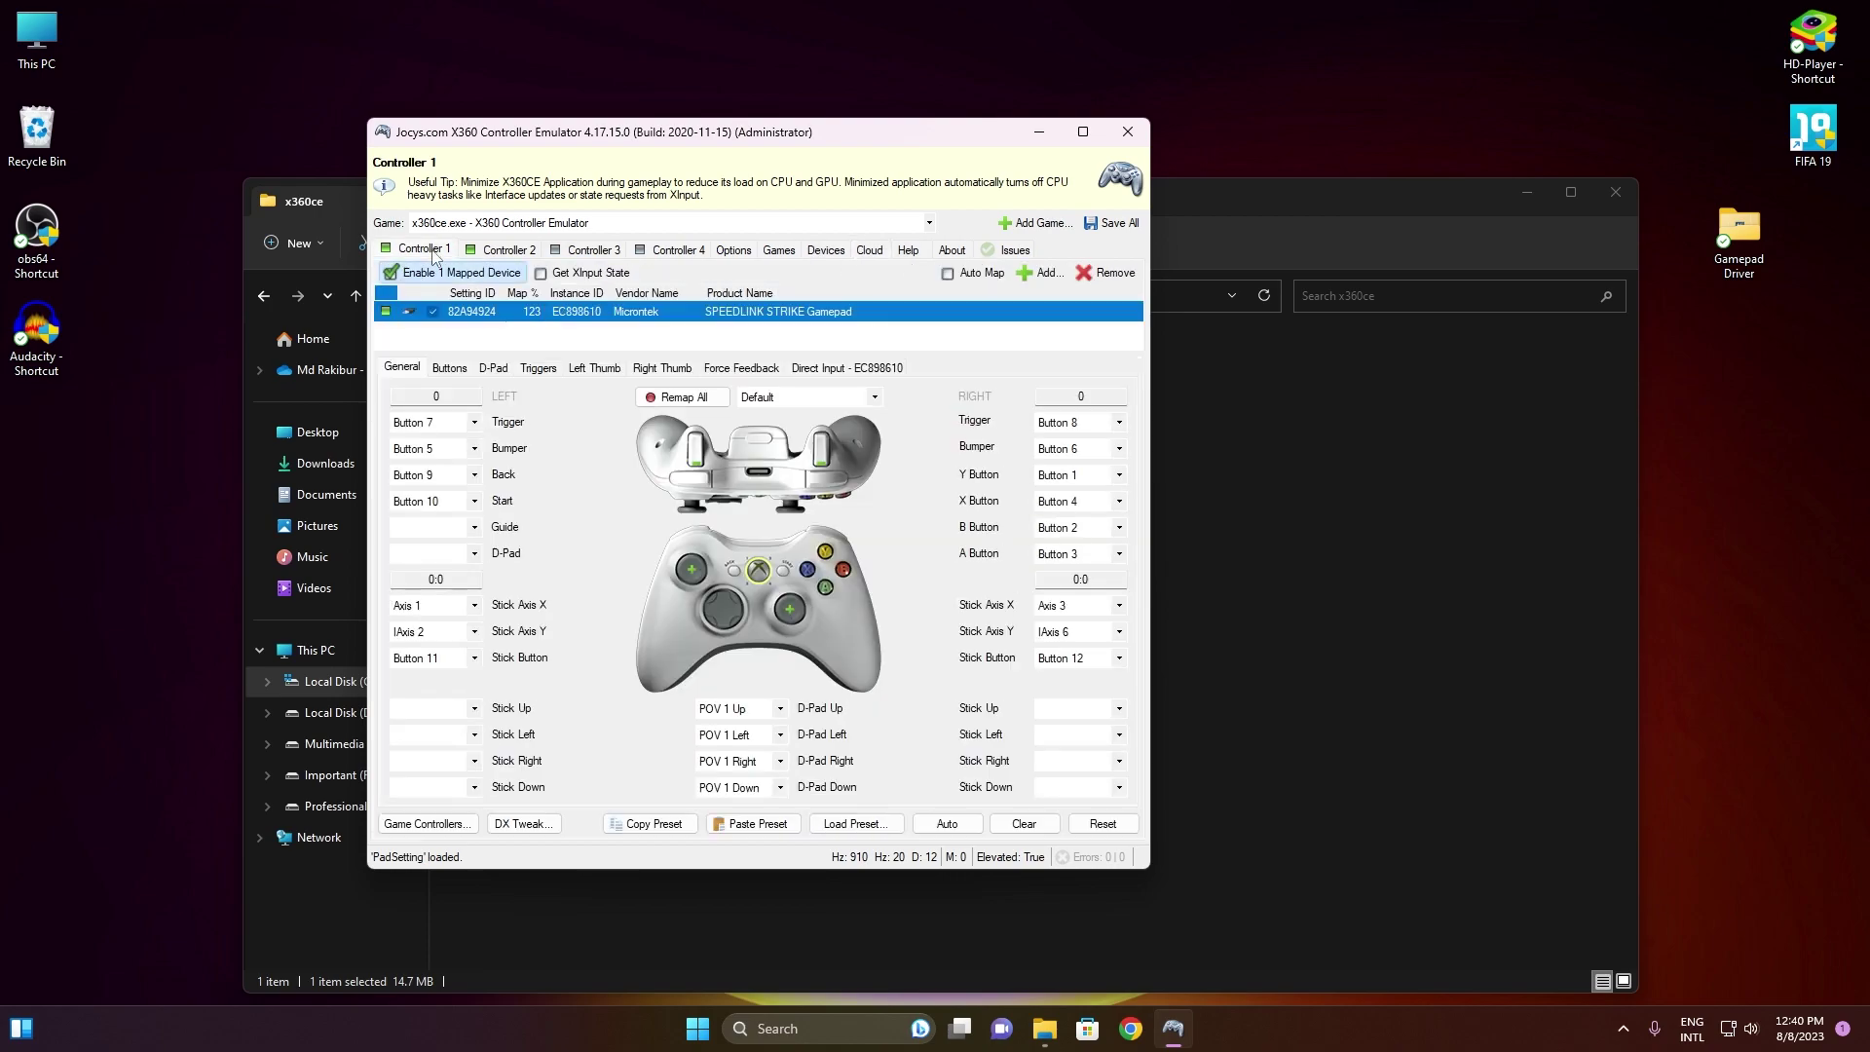
{"action": "left_click", "coordinate": [497, 250]}
{"action": "left_click", "coordinate": [423, 255]}
- Minimize the emulator, close the x360ce folder window and refresh the desktop
{"action": "left_click", "coordinate": [1039, 136]}
{"action": "left_click", "coordinate": [1597, 193]}
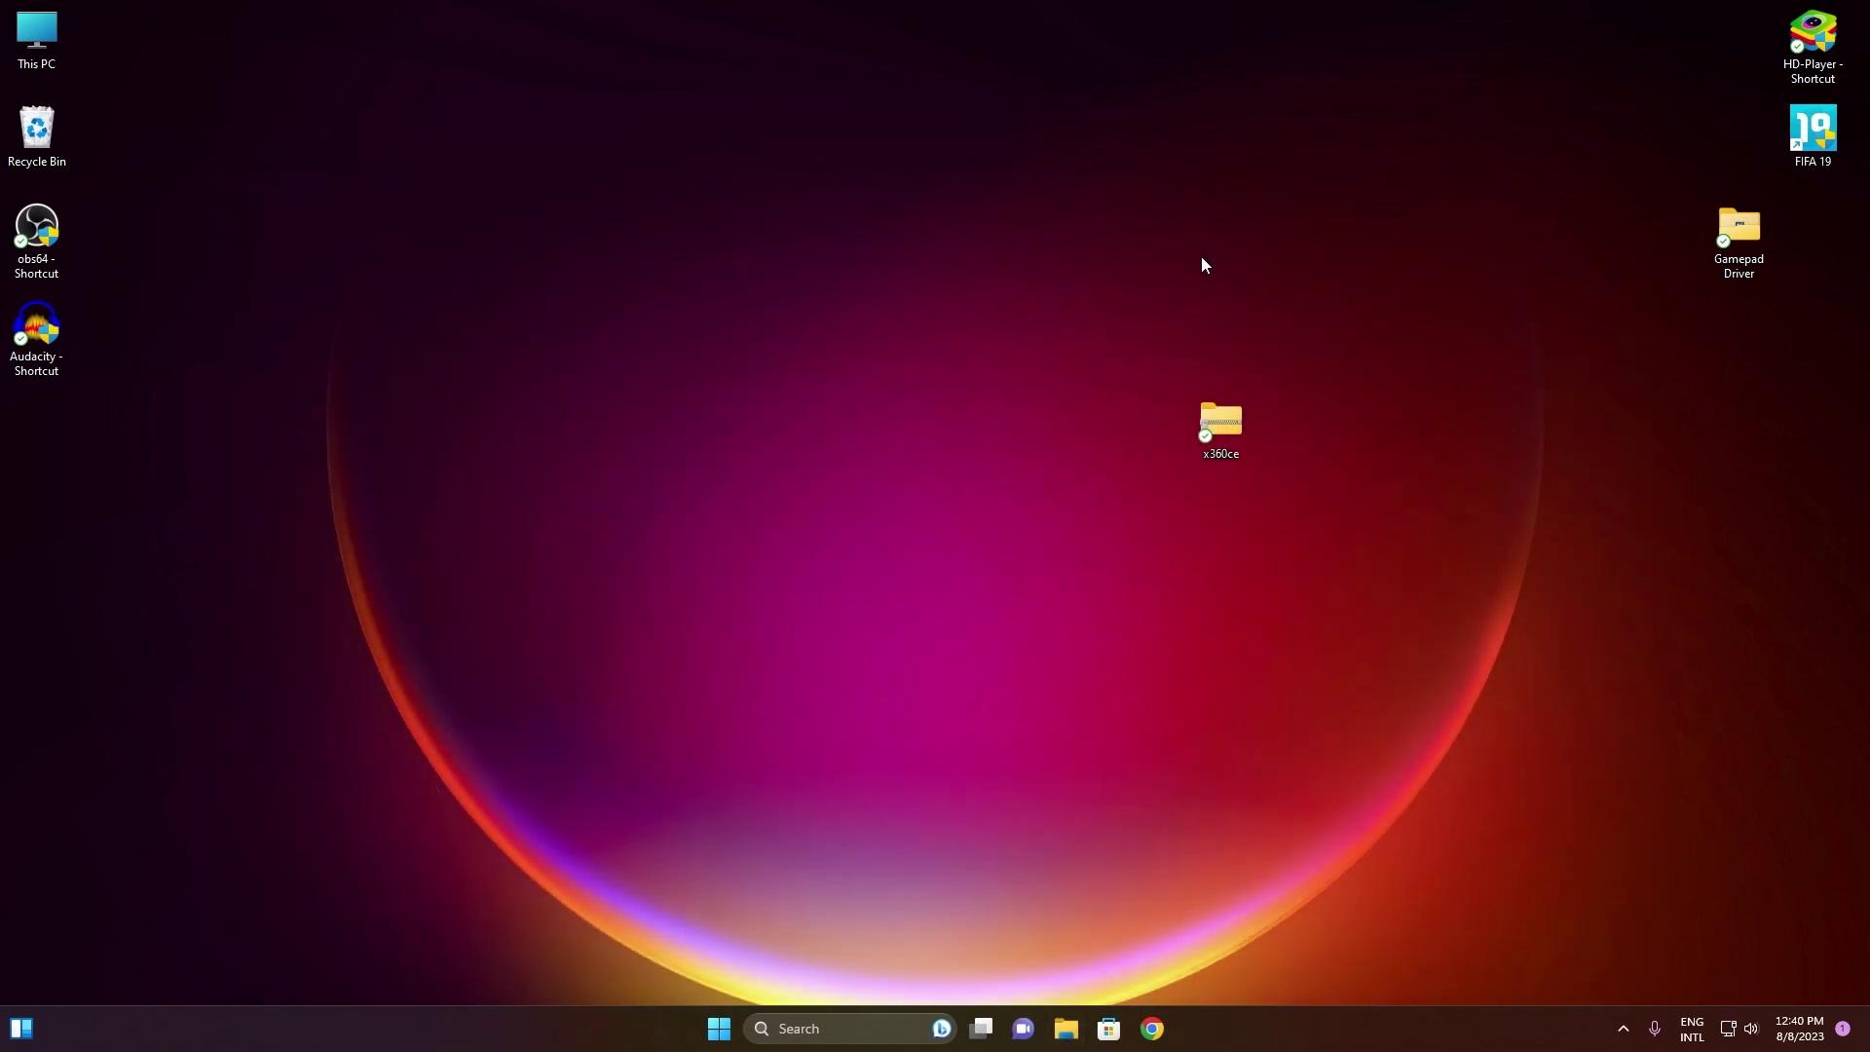
{"action": "right_click", "coordinate": [789, 370]}
{"action": "left_click", "coordinate": [809, 438]}
- Switch to Chrome, open the Gamepad Tester at hardwaretester.com/gamepad and test the vibration of the Player 2 controller
{"action": "left_click", "coordinate": [1150, 1031]}
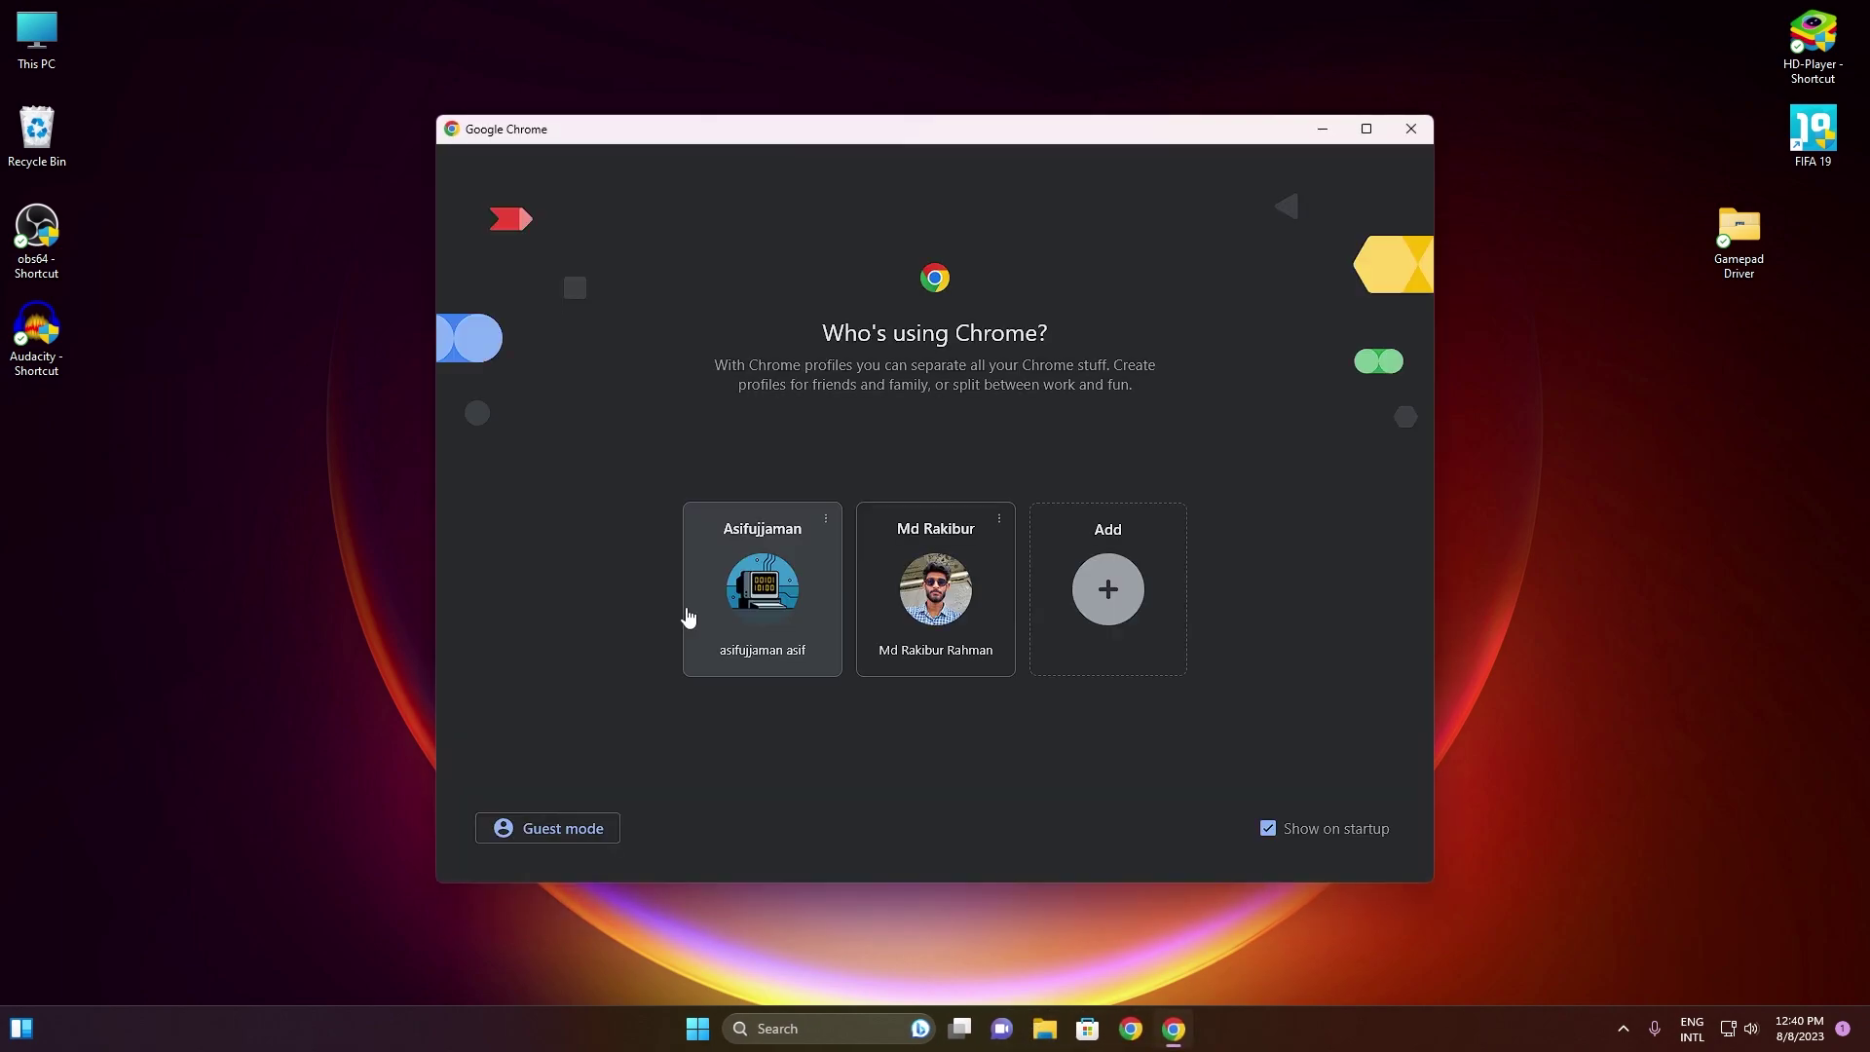
{"action": "left_click", "coordinate": [730, 614]}
{"action": "type", "text": "gamepad-tester.com"}
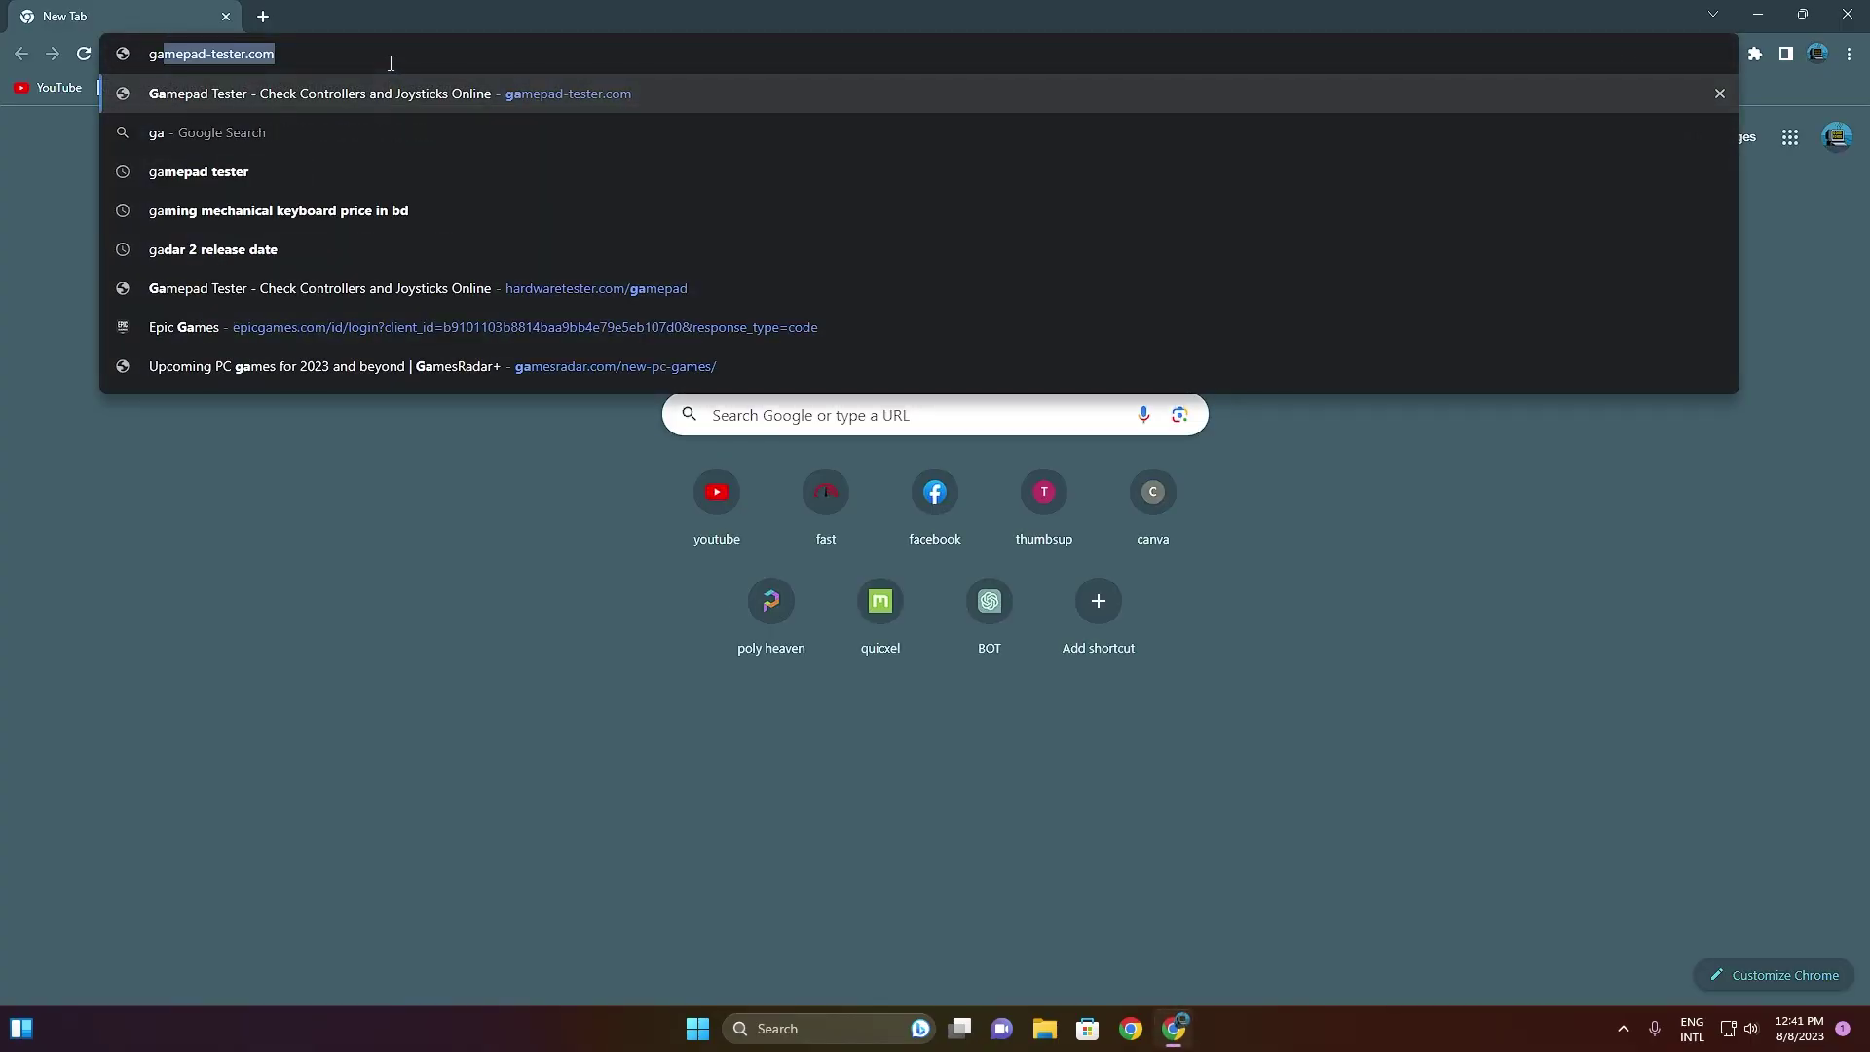
{"action": "key", "text": "Return"}
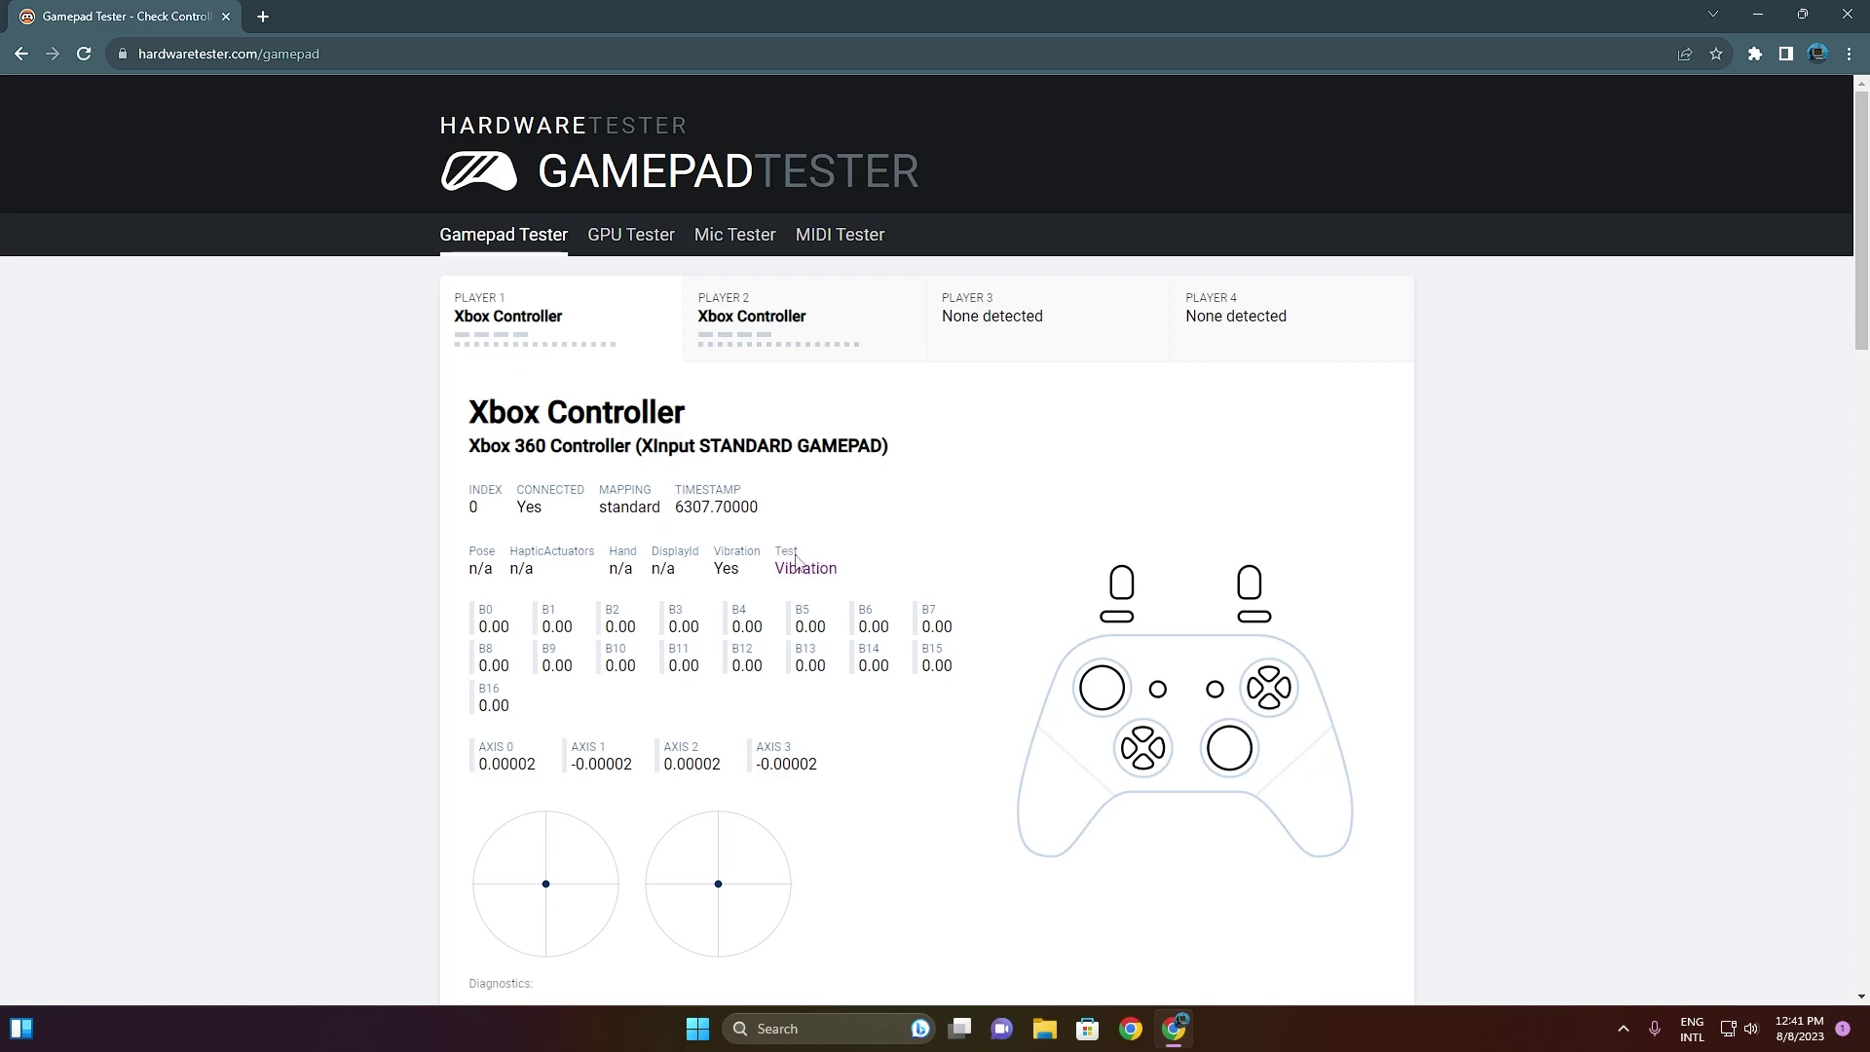
{"action": "left_click", "coordinate": [769, 345]}
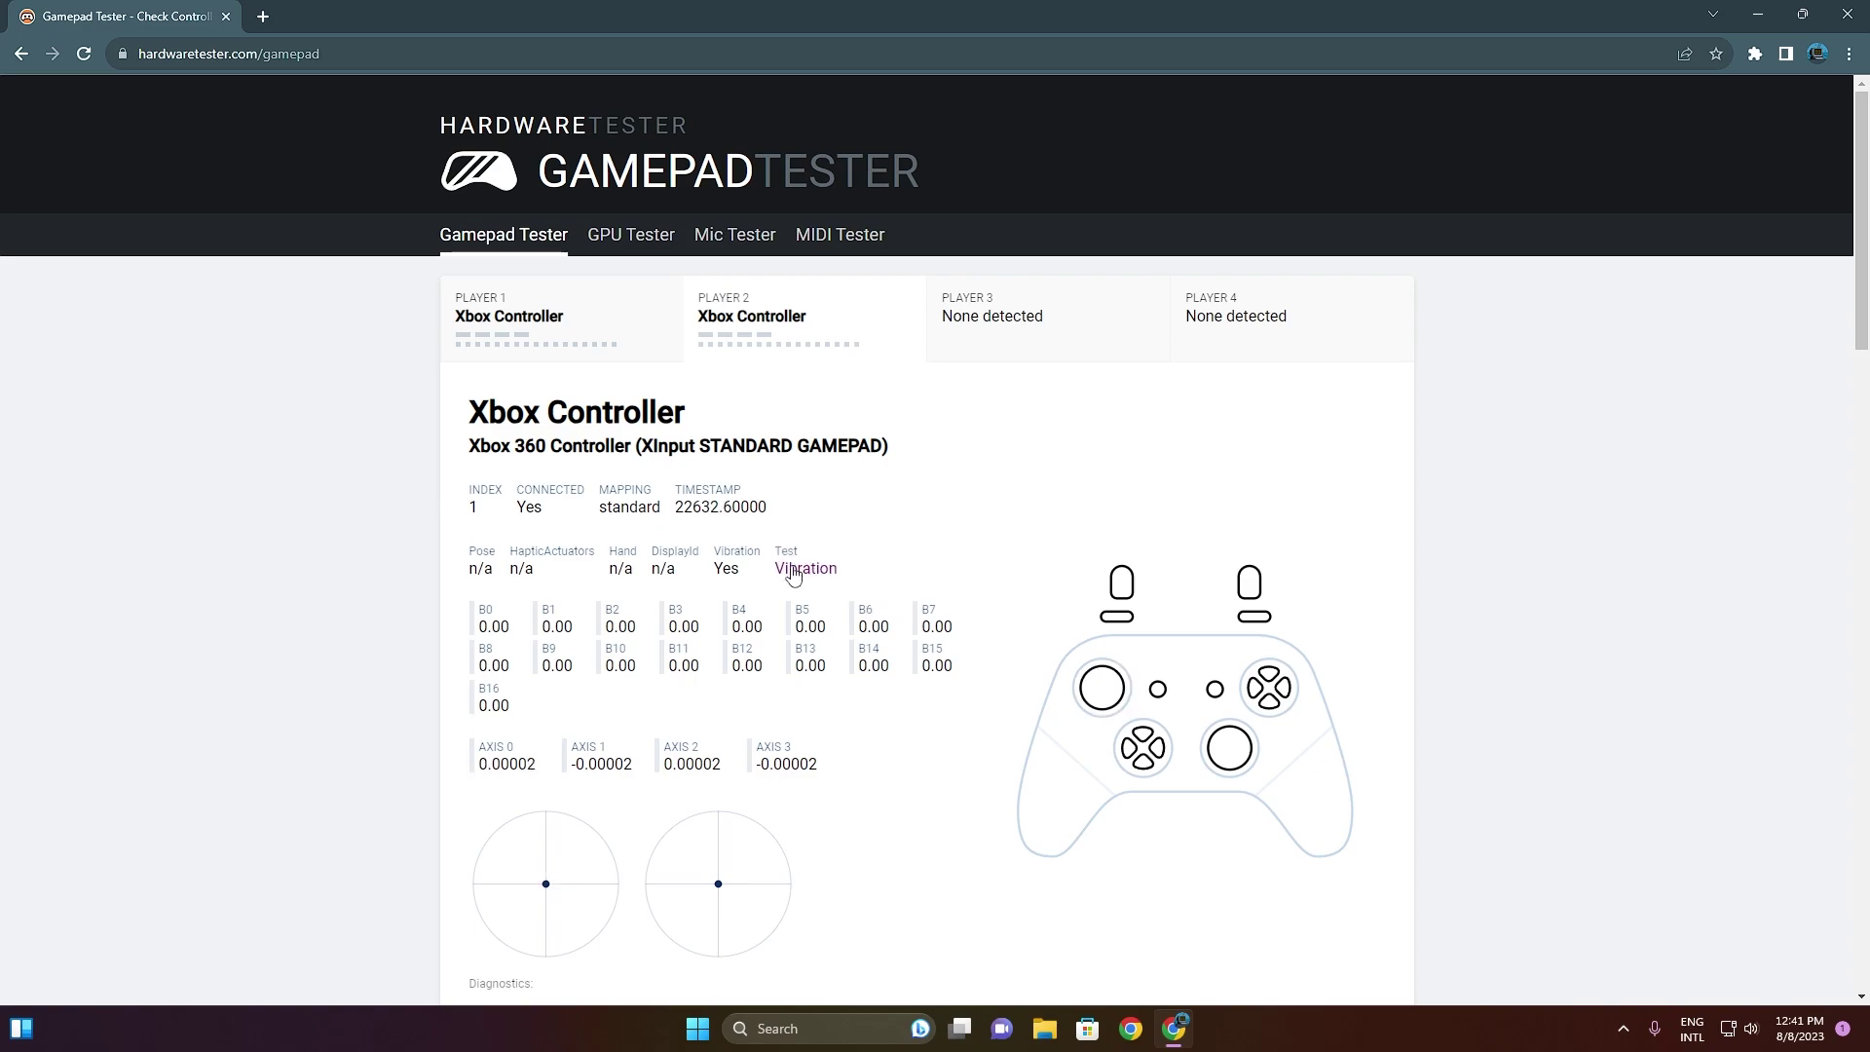
{"action": "left_click", "coordinate": [794, 575]}
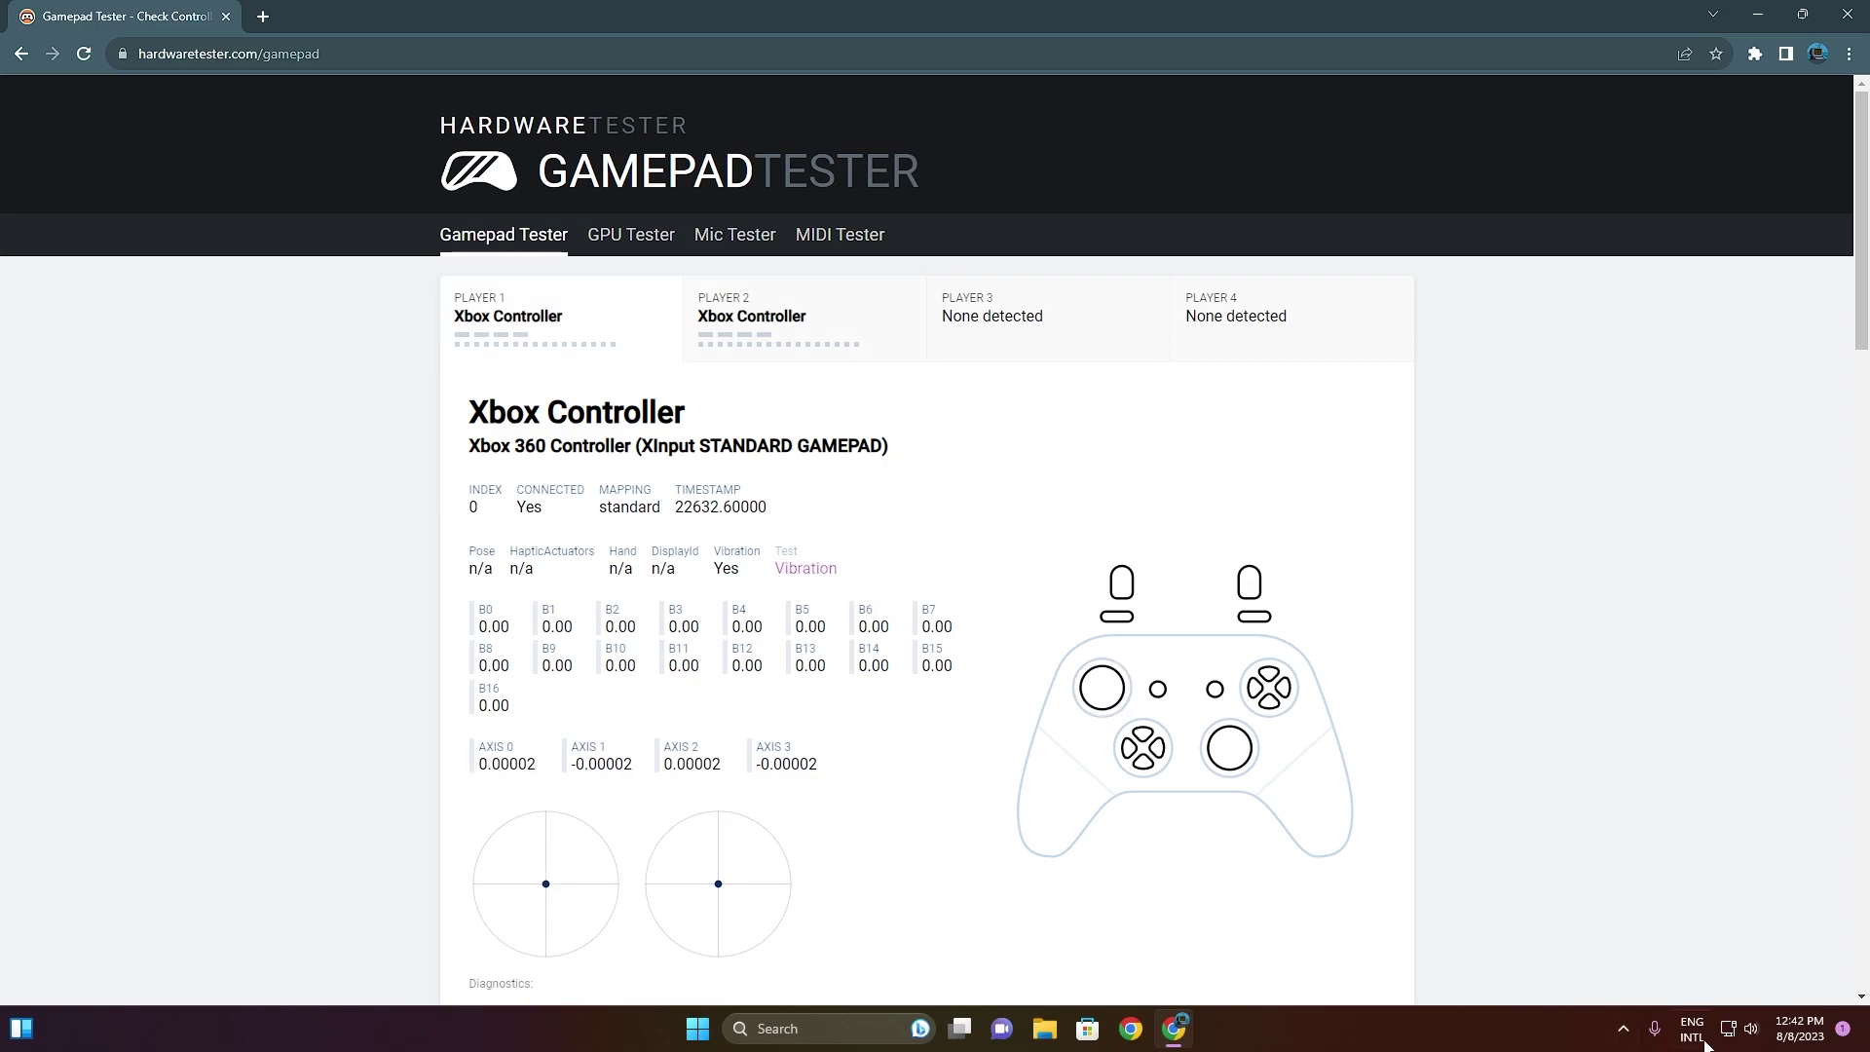
- Restore the x360ce window from the system tray, and disable and re-enable Controller 2's mapped device
{"action": "left_click", "coordinate": [1623, 1029]}
{"action": "right_click", "coordinate": [1547, 890]}
{"action": "left_click", "coordinate": [1461, 849]}
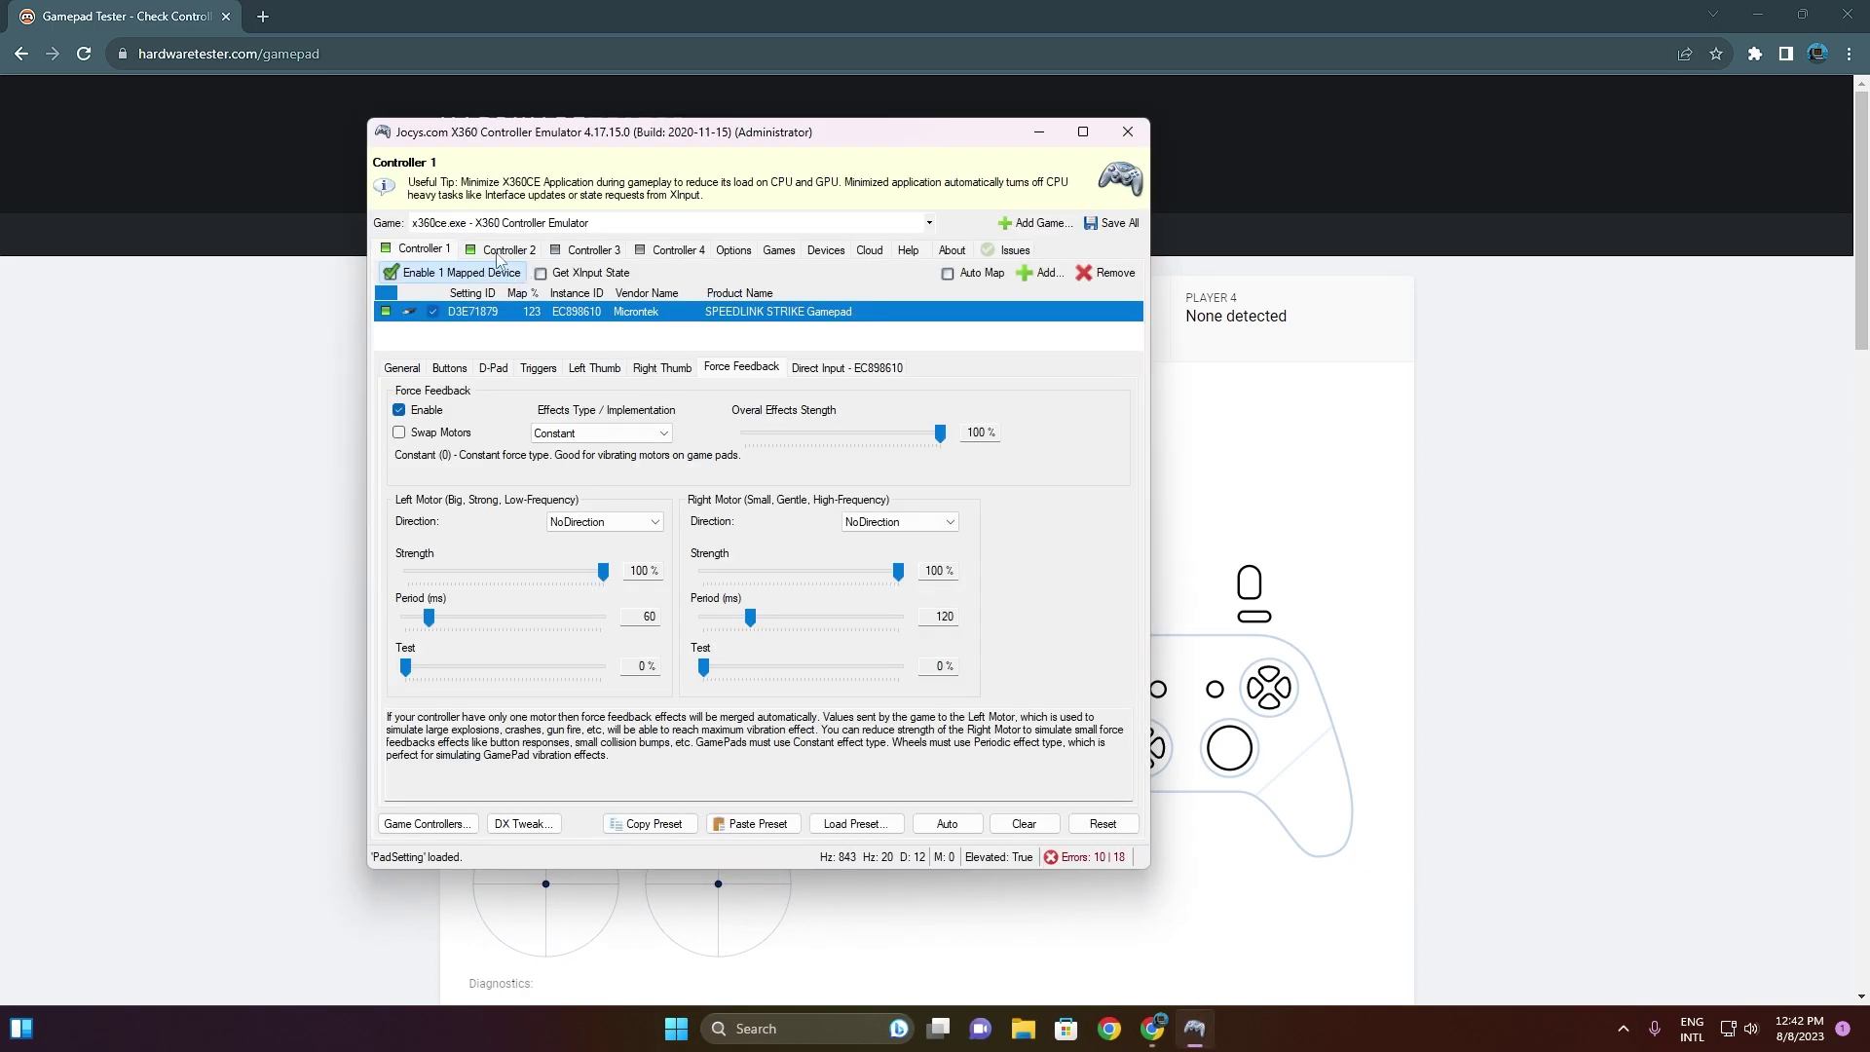
{"action": "left_click", "coordinate": [502, 250]}
{"action": "left_click", "coordinate": [407, 276]}
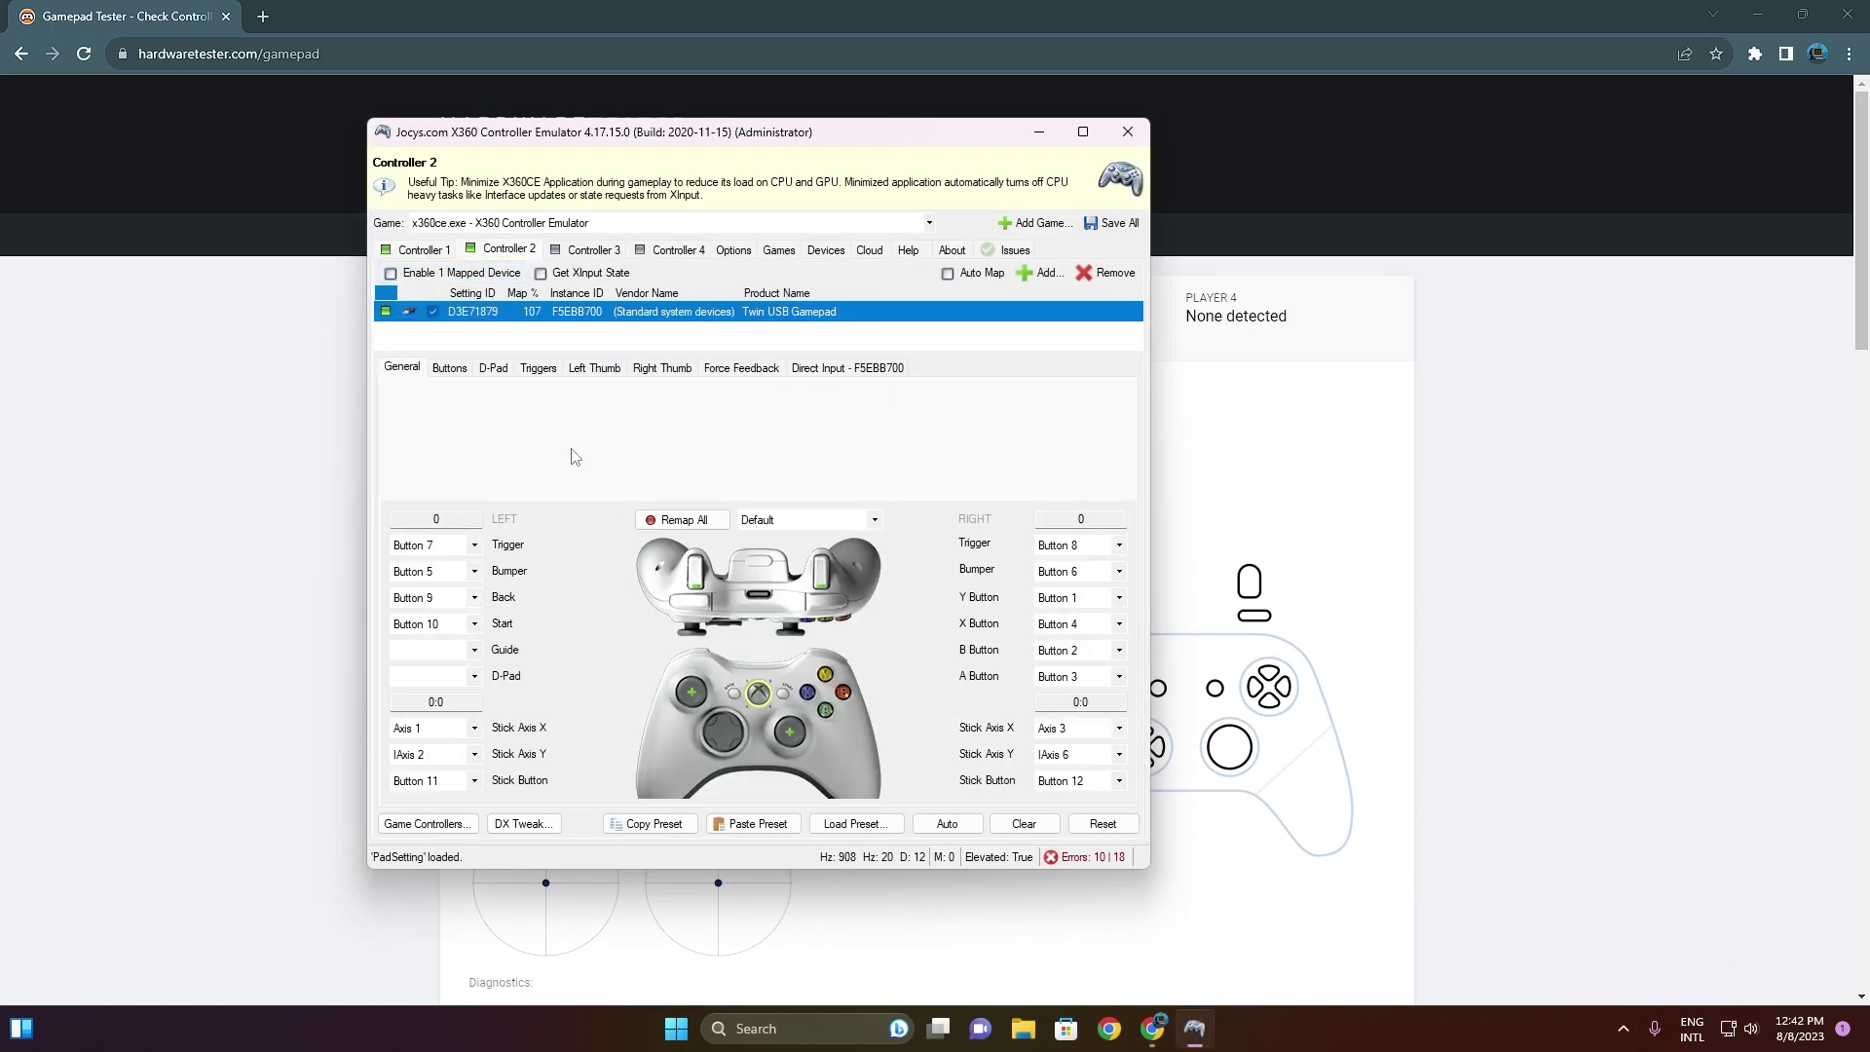
{"action": "left_click", "coordinate": [427, 277]}
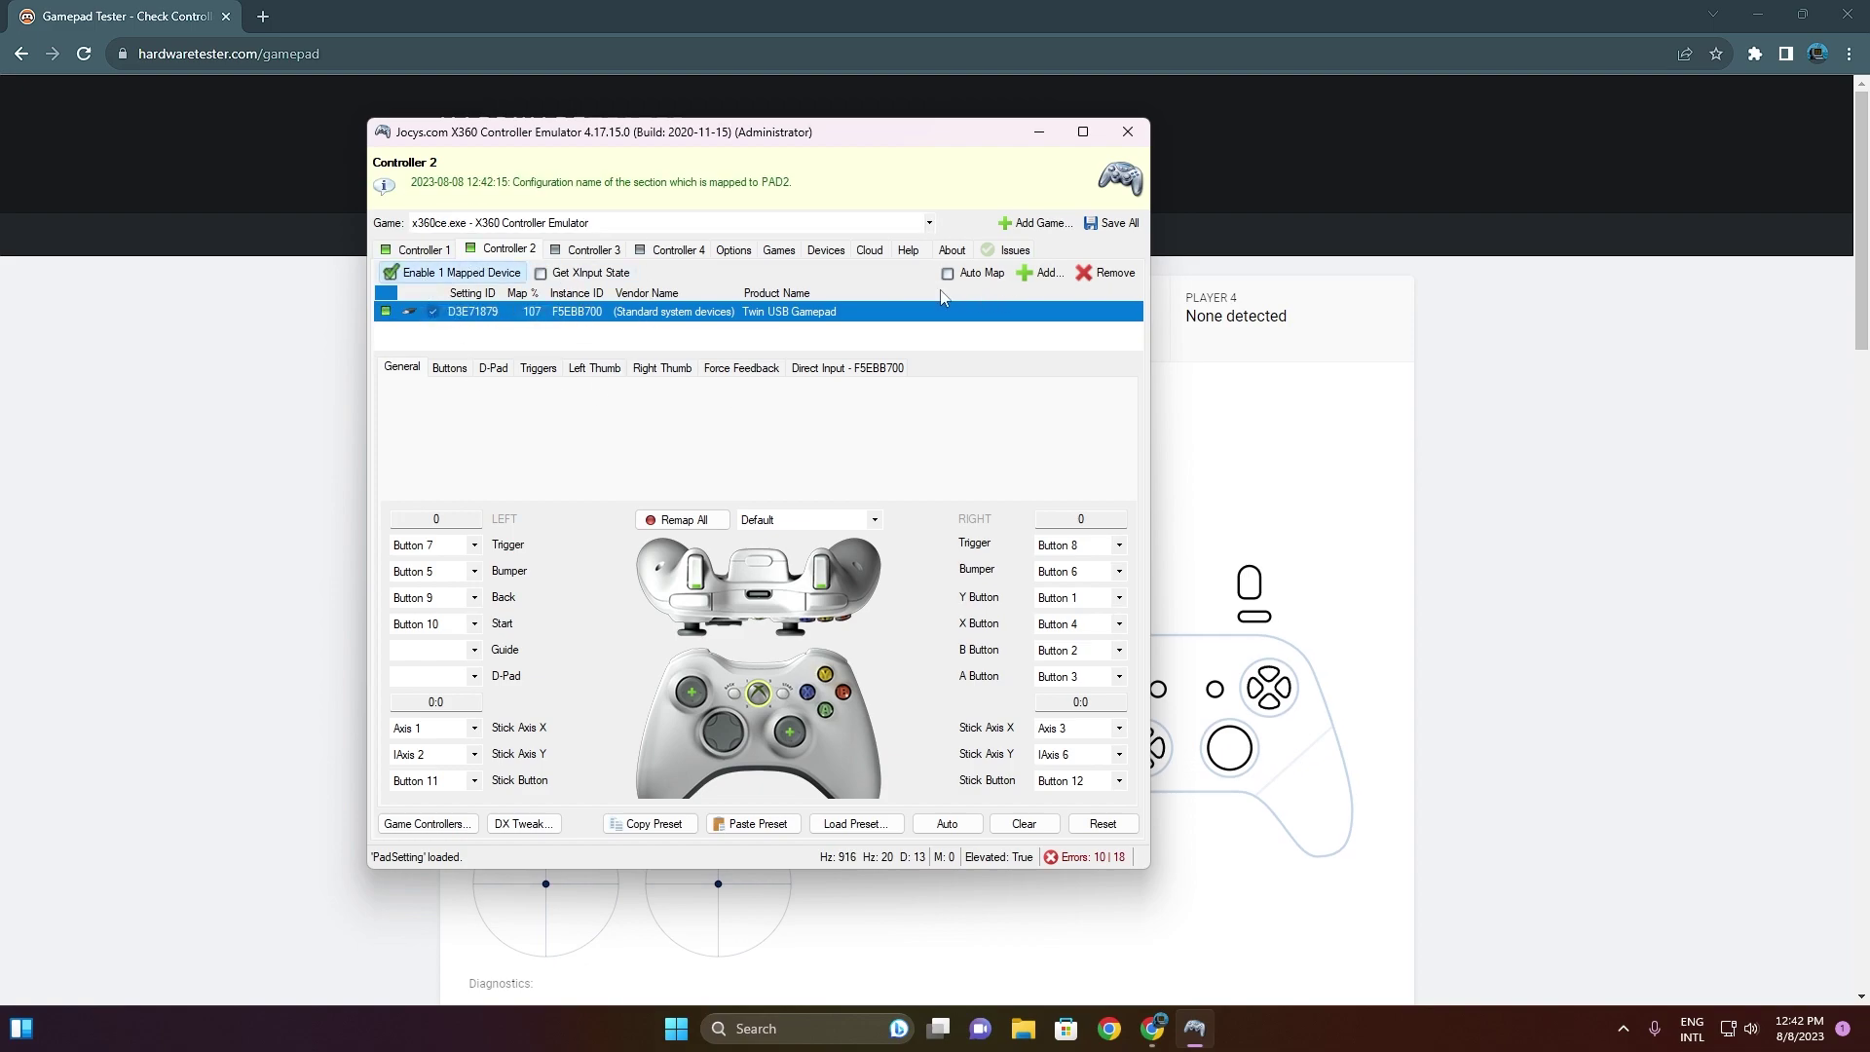
- Return to Controller 1, inspect the details of the unhandled exception and continue running the emulator
{"action": "left_click", "coordinate": [416, 251]}
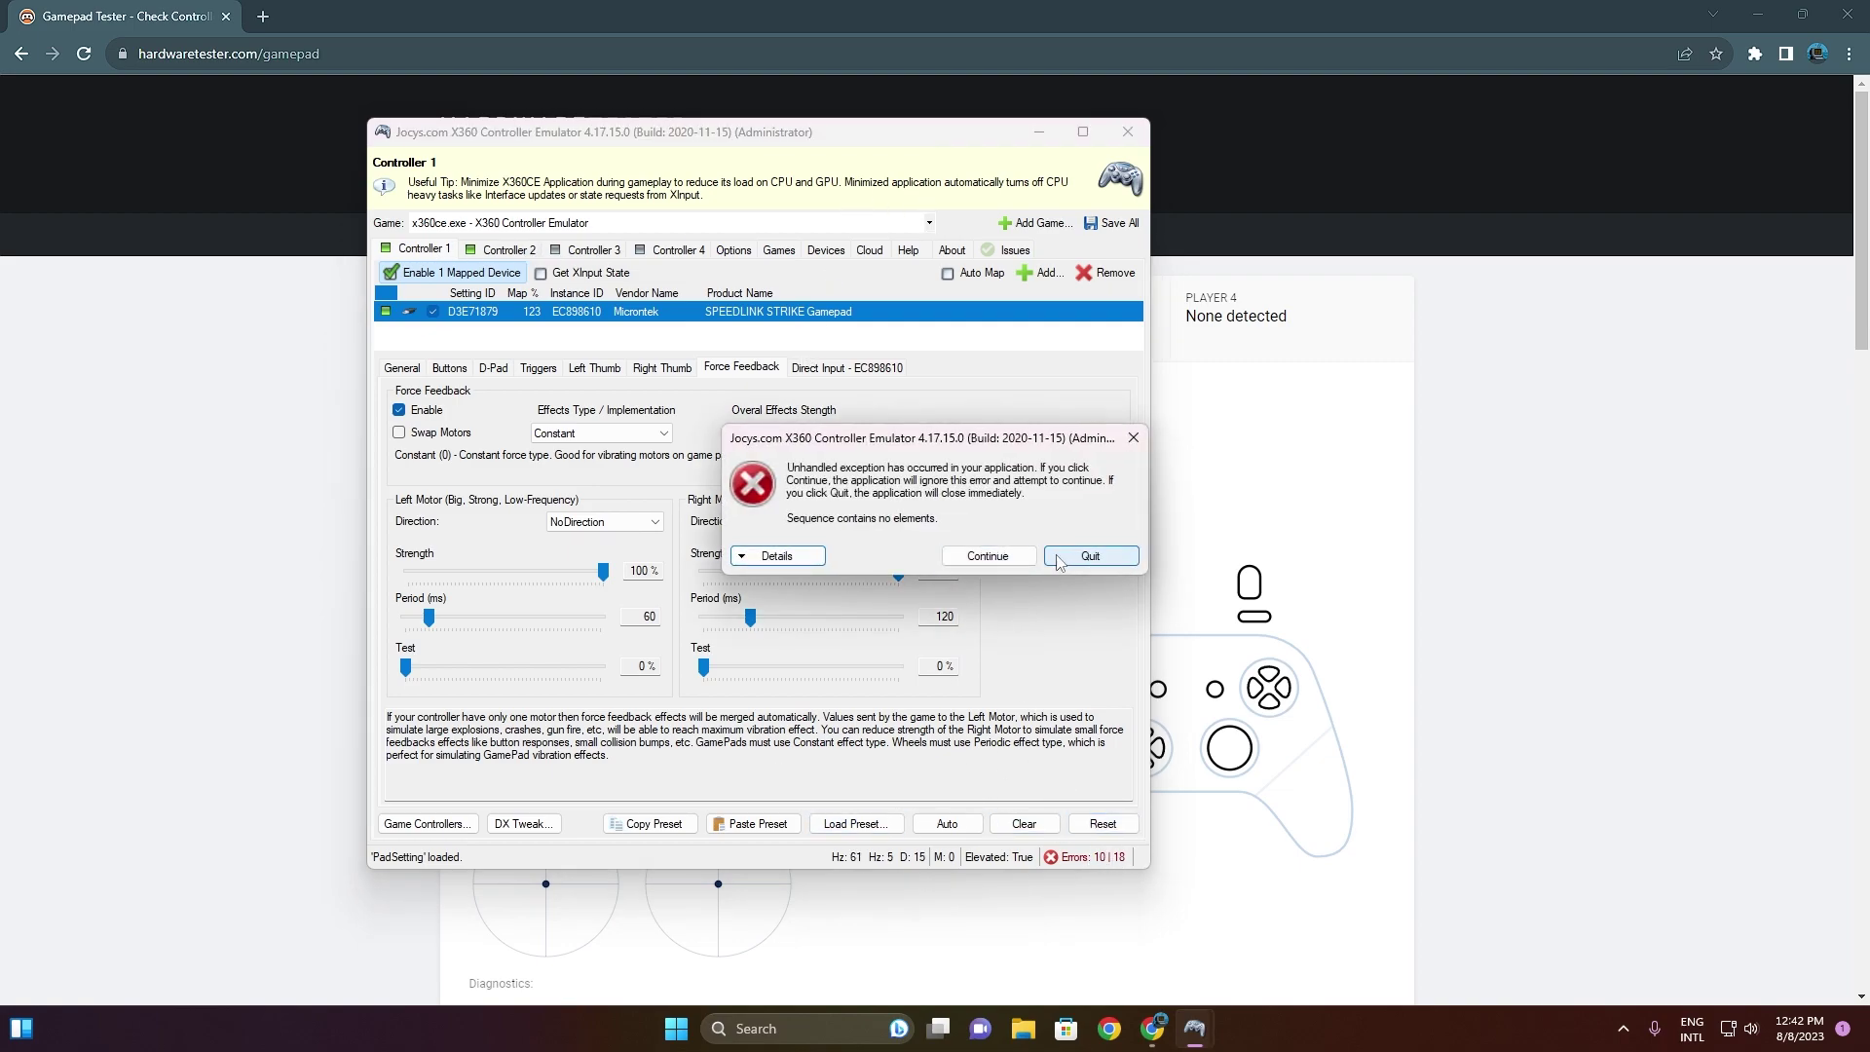
{"action": "left_click", "coordinate": [791, 558]}
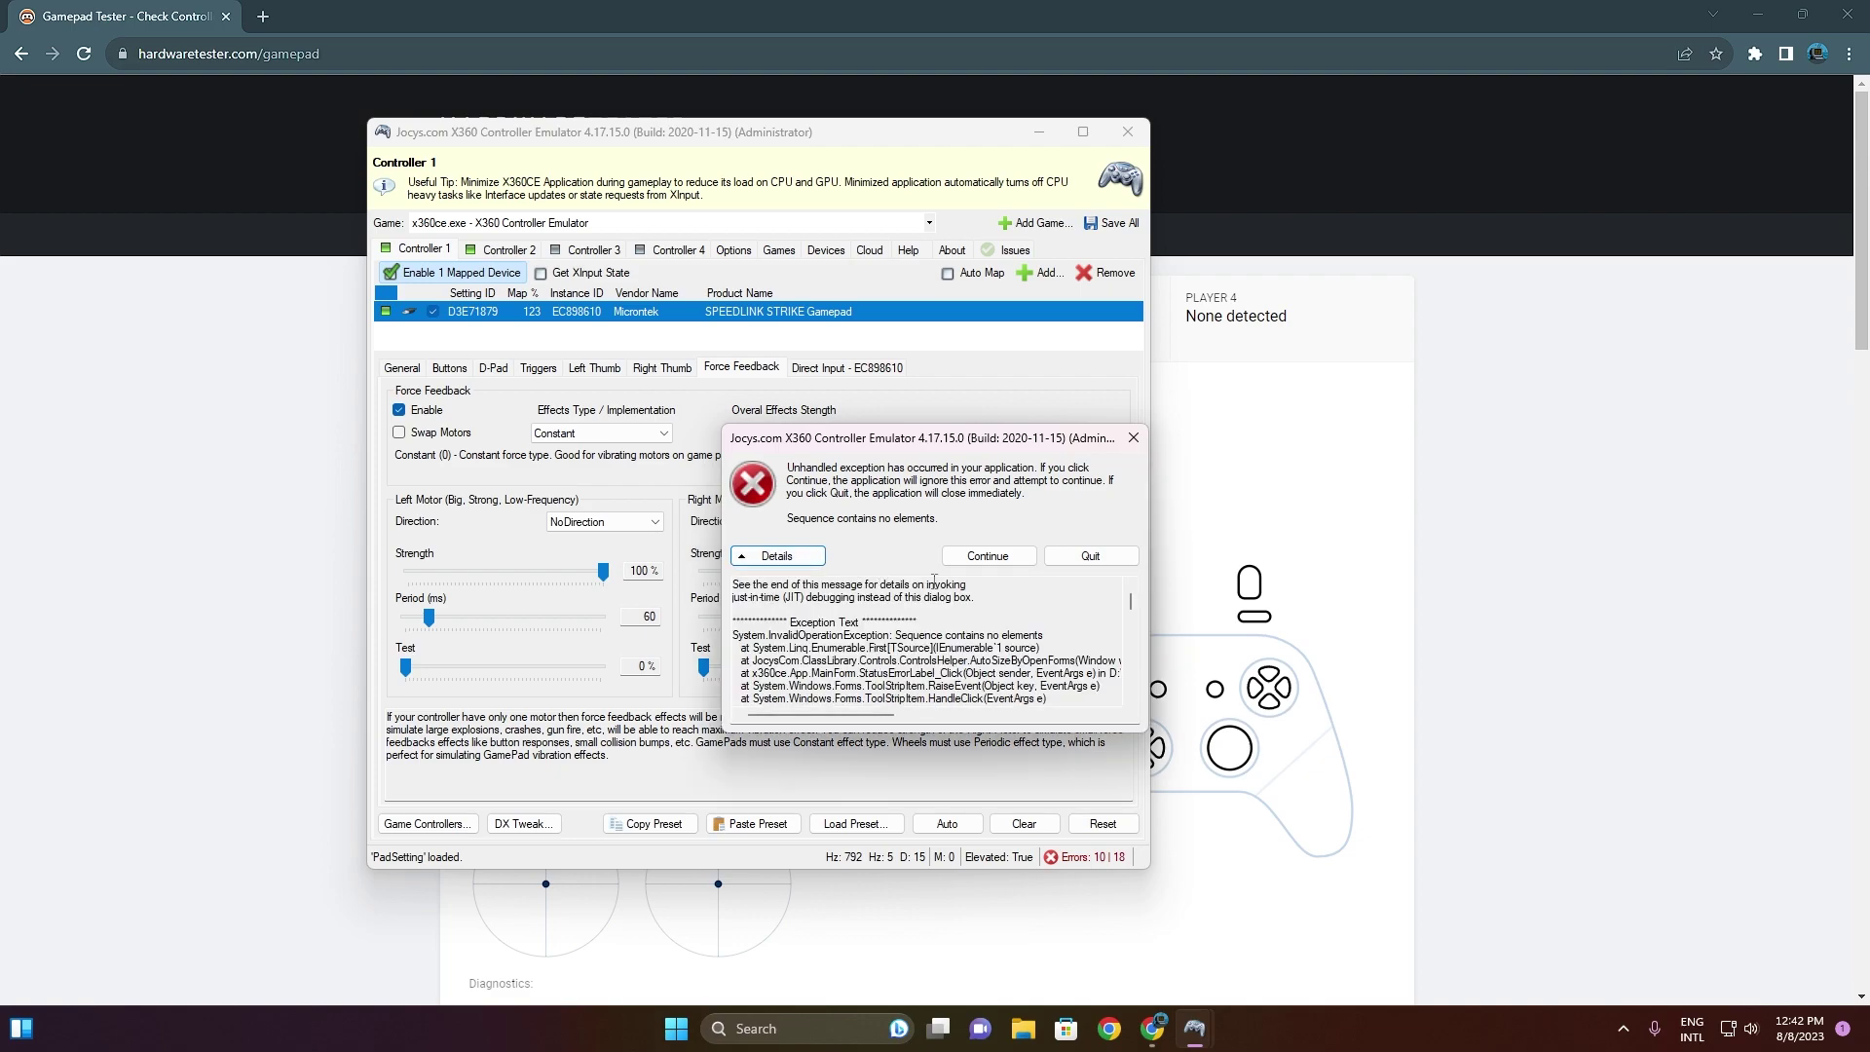
{"action": "left_click", "coordinate": [1004, 567]}
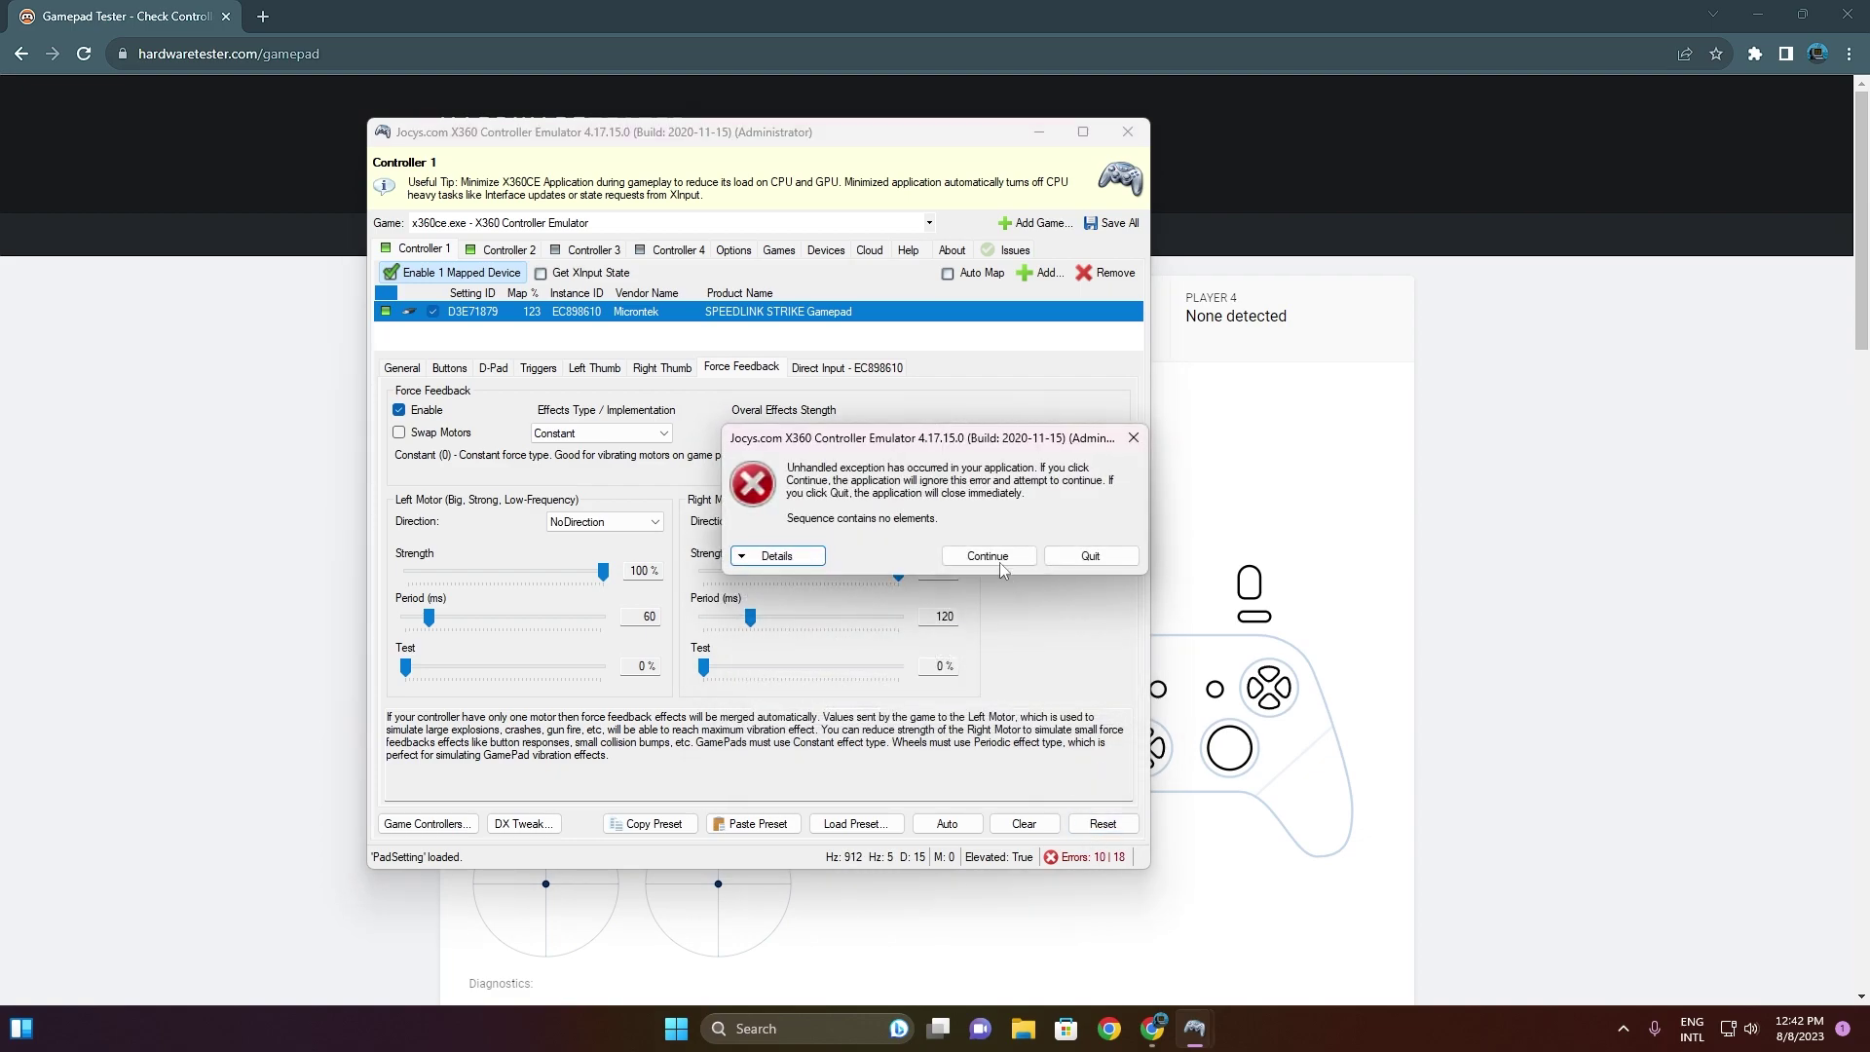
{"action": "left_click", "coordinate": [1003, 565]}
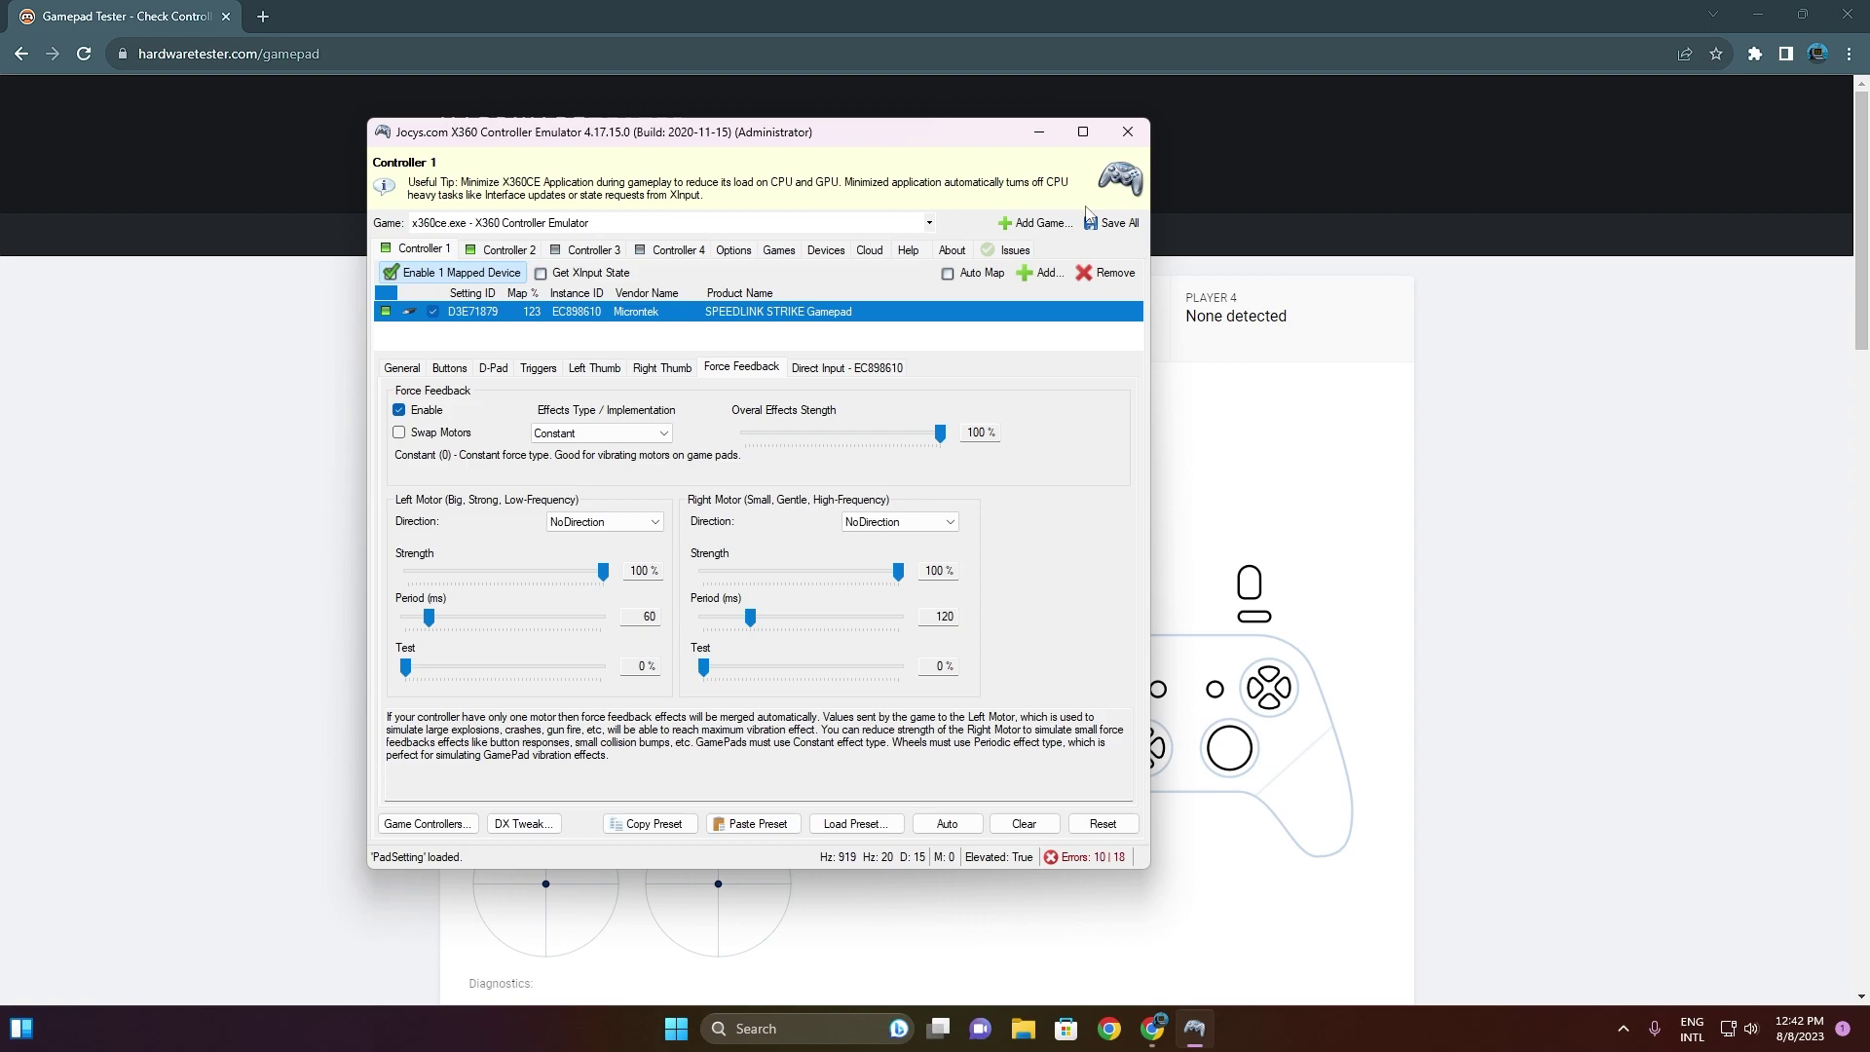
- Minimize the emulator, refresh the desktop and move the x360ce archive just below the Gamepad Driver folder
{"action": "left_click", "coordinate": [1039, 132]}
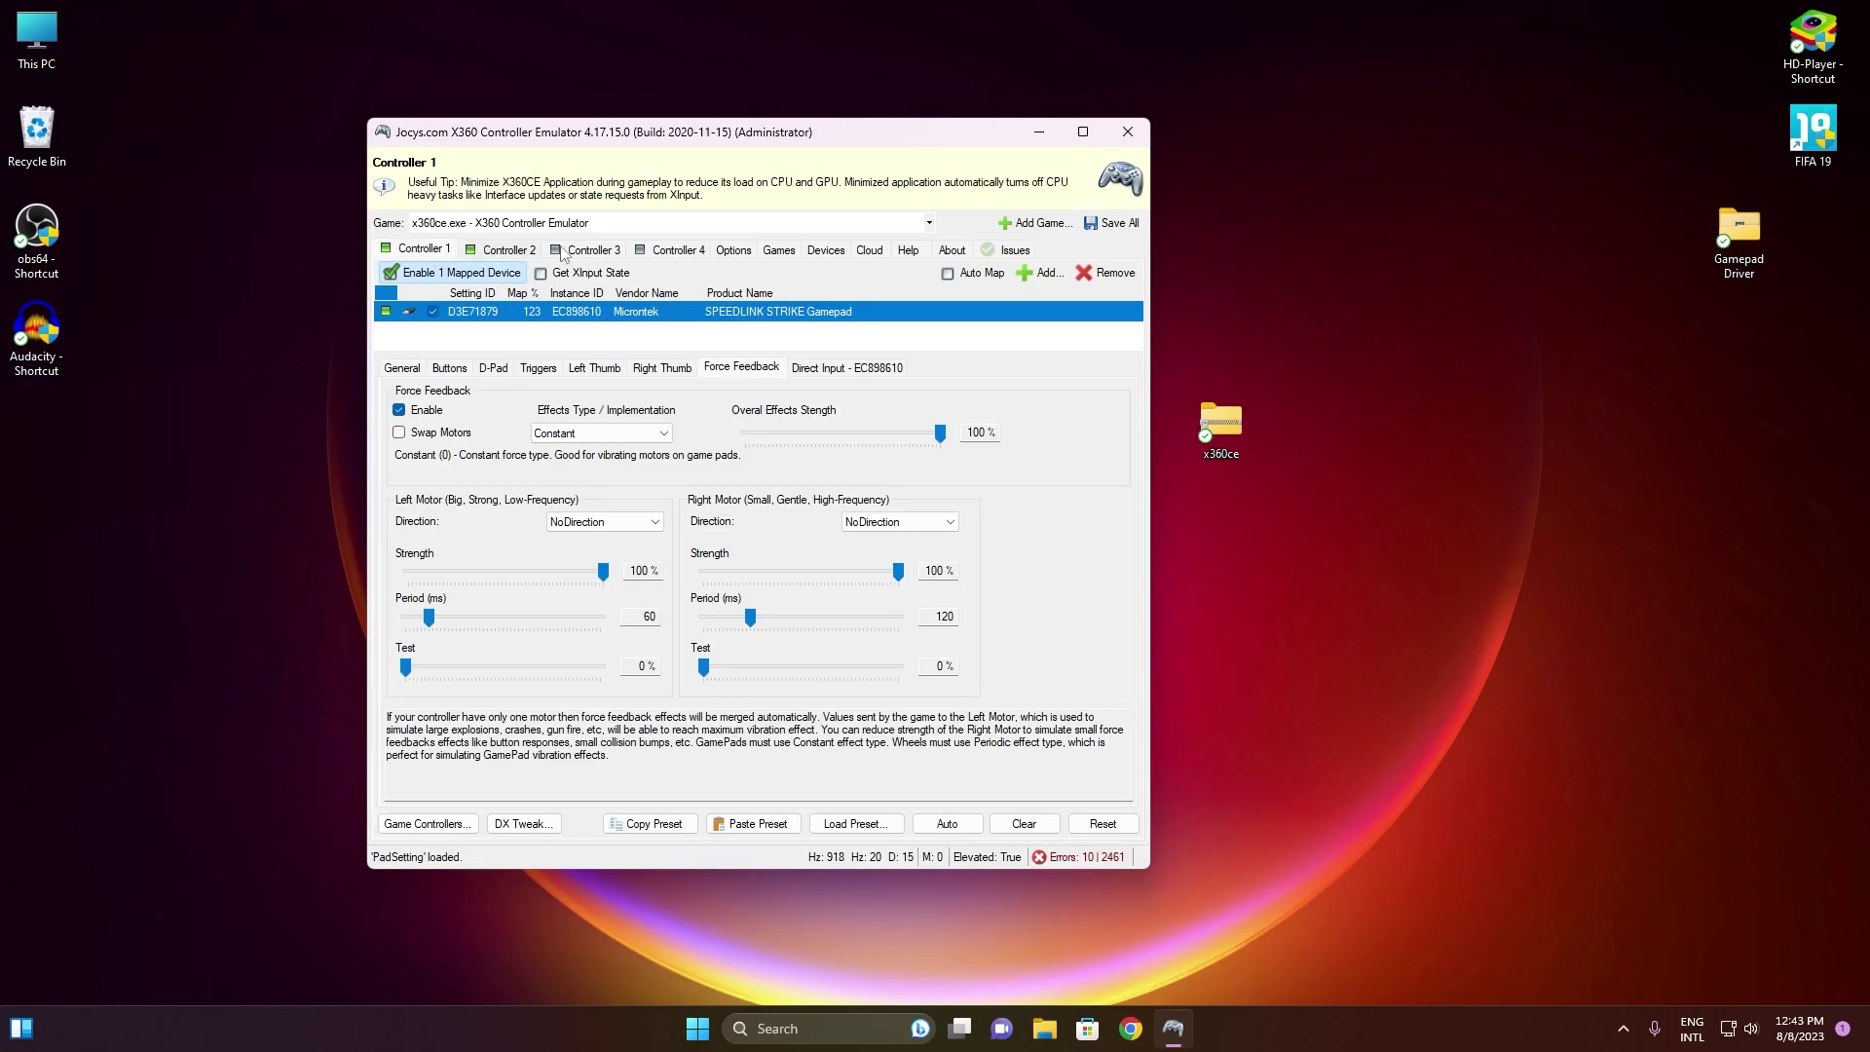
{"action": "left_click", "coordinate": [1039, 131]}
{"action": "right_click", "coordinate": [618, 265]}
{"action": "left_click", "coordinate": [666, 358]}
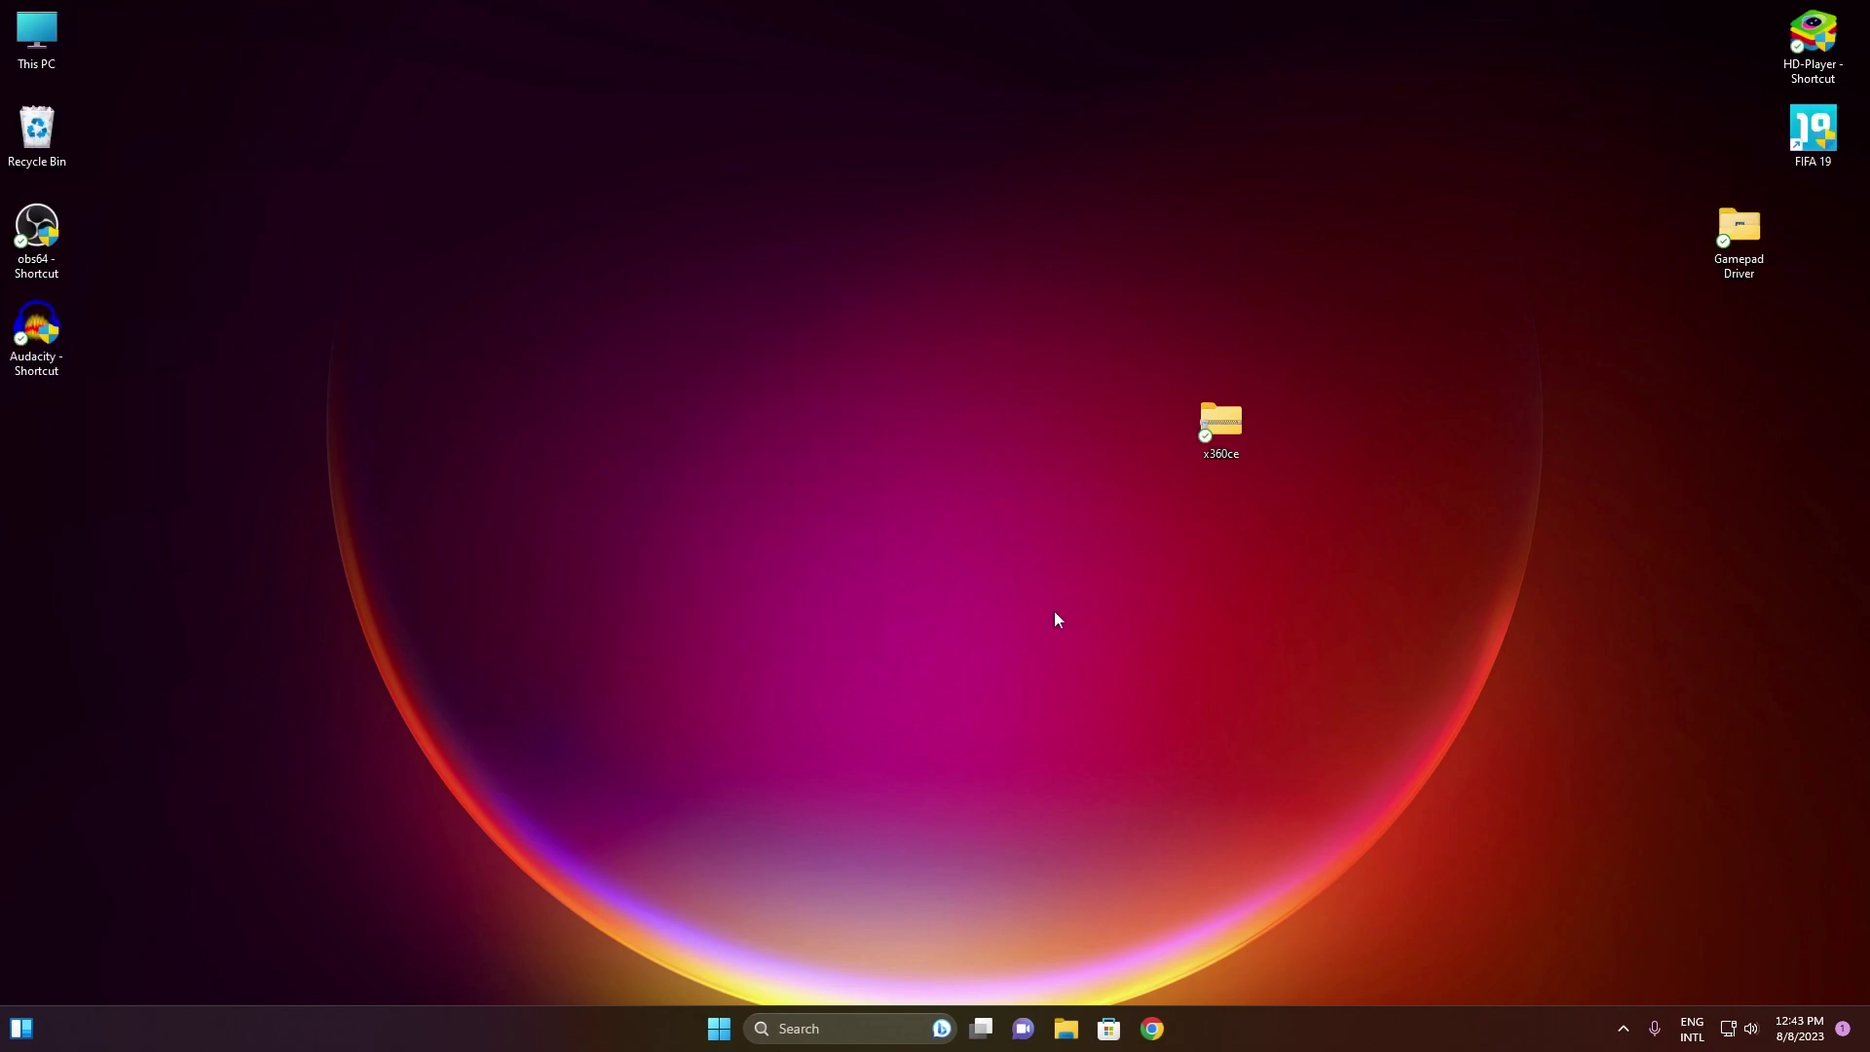
{"action": "left_click_drag", "start_coordinate": [1224, 423], "coordinate": [1740, 329]}
- Launch FIFA 19 from the desktop and accept English as the game language
{"action": "left_click", "coordinate": [1818, 133]}
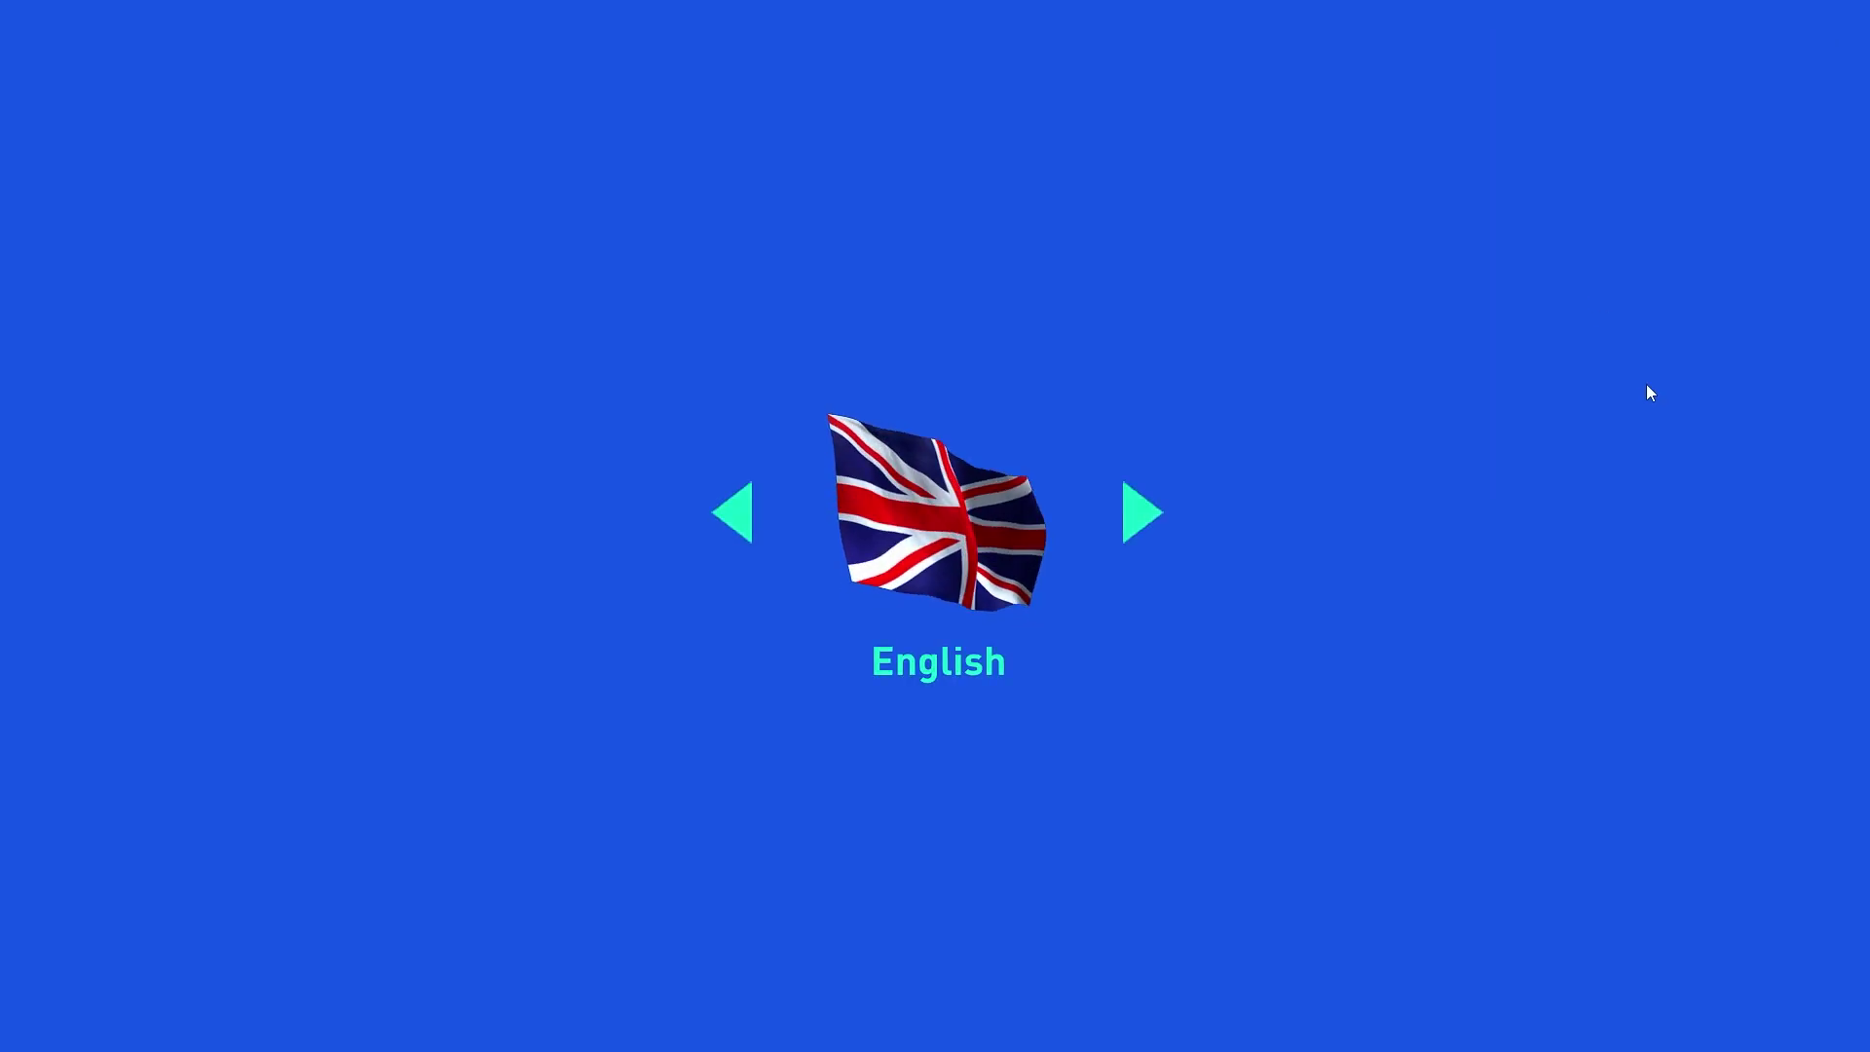
{"action": "key", "text": "Return"}
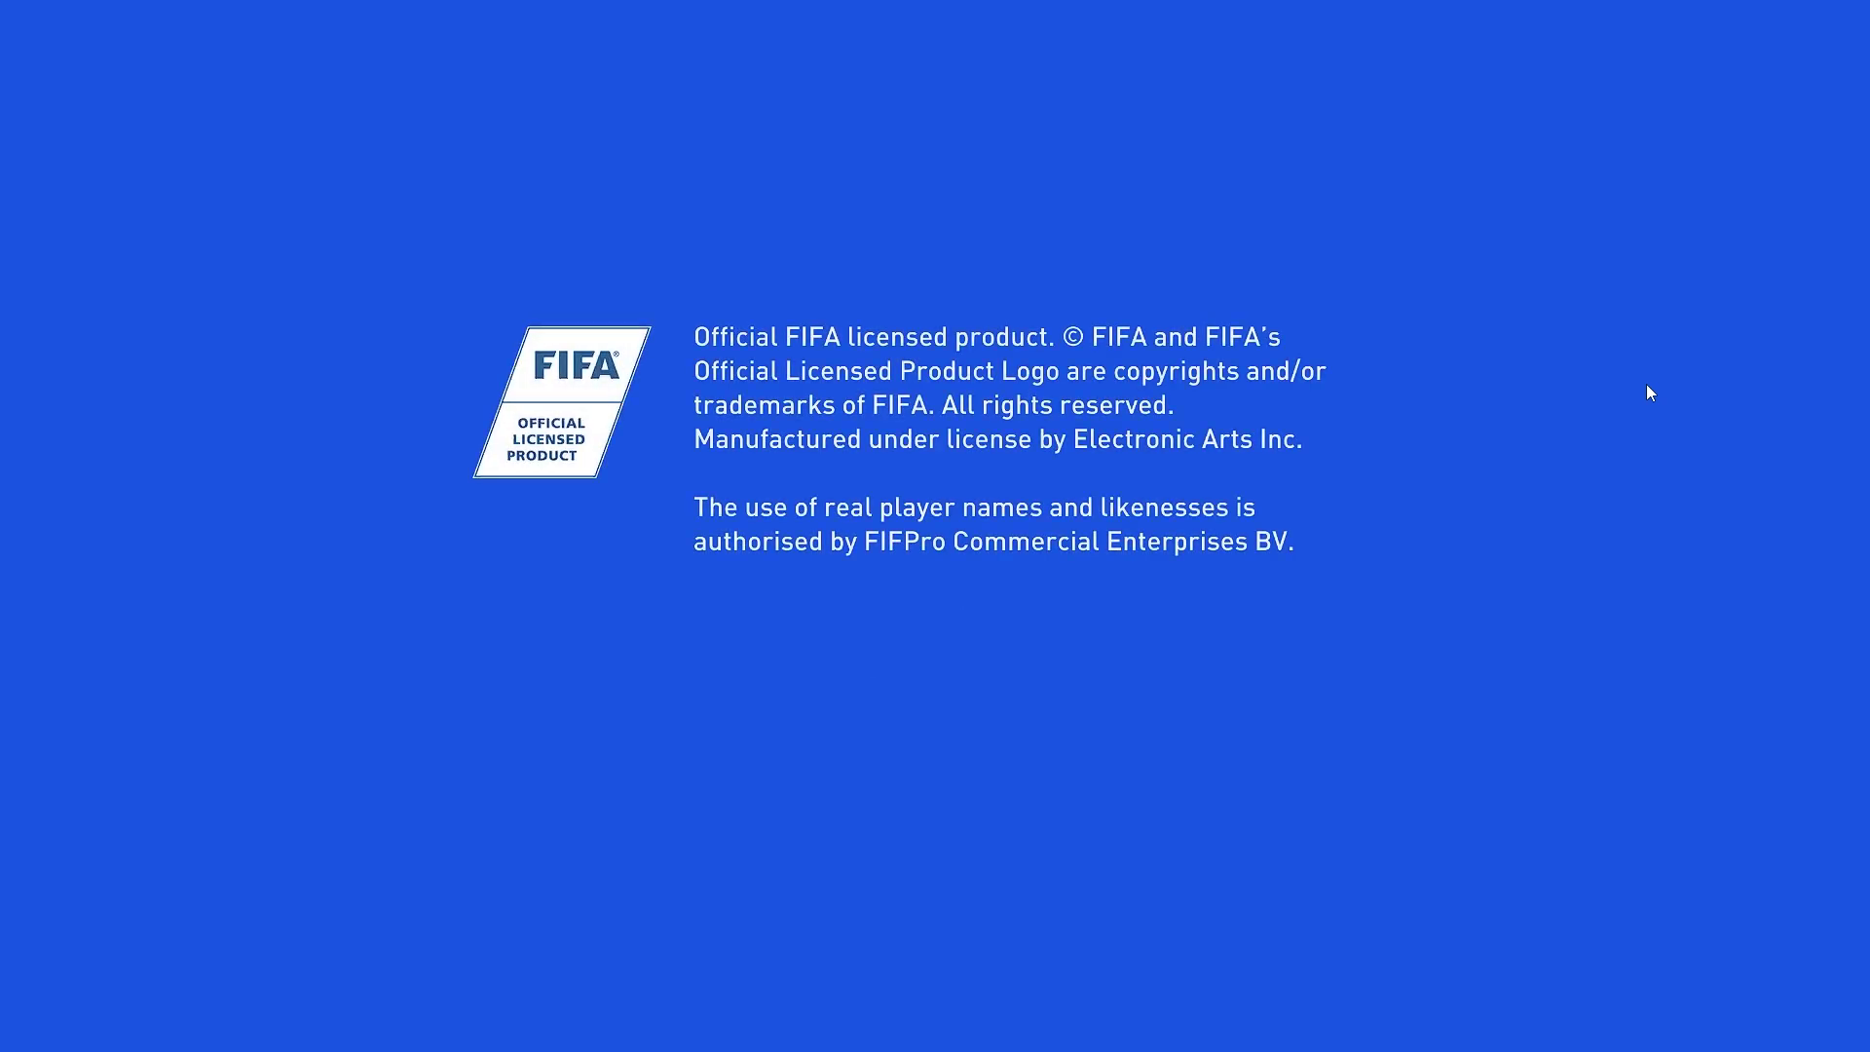